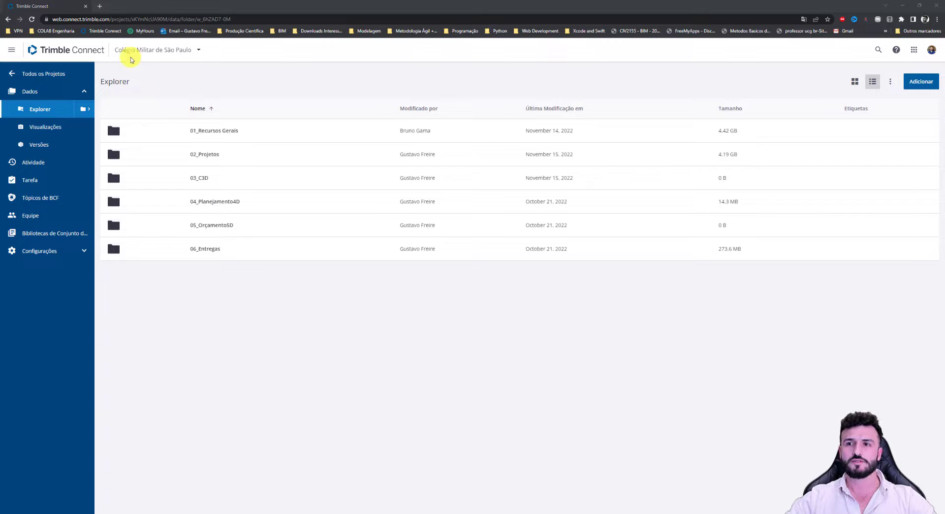
Go to the list of all projects, look through it, and open the Colégio Militar de São Paulo project
left_click(74, 71)
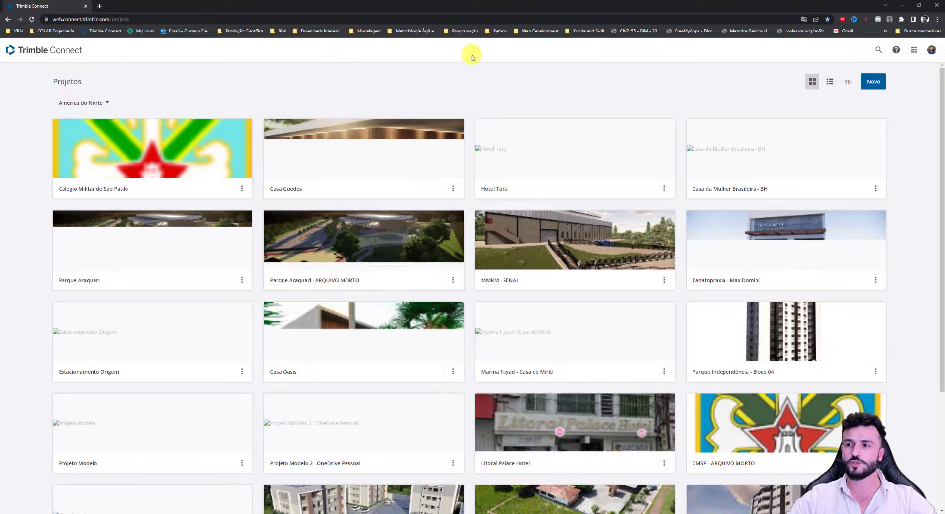
scroll(197, 226, "down", 3)
scroll(197, 226, "up", 3)
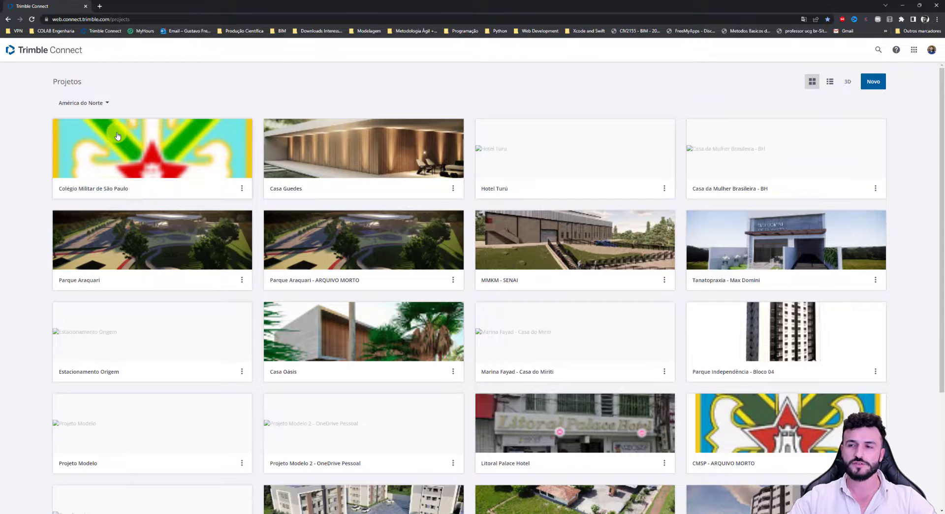
left_click(168, 163)
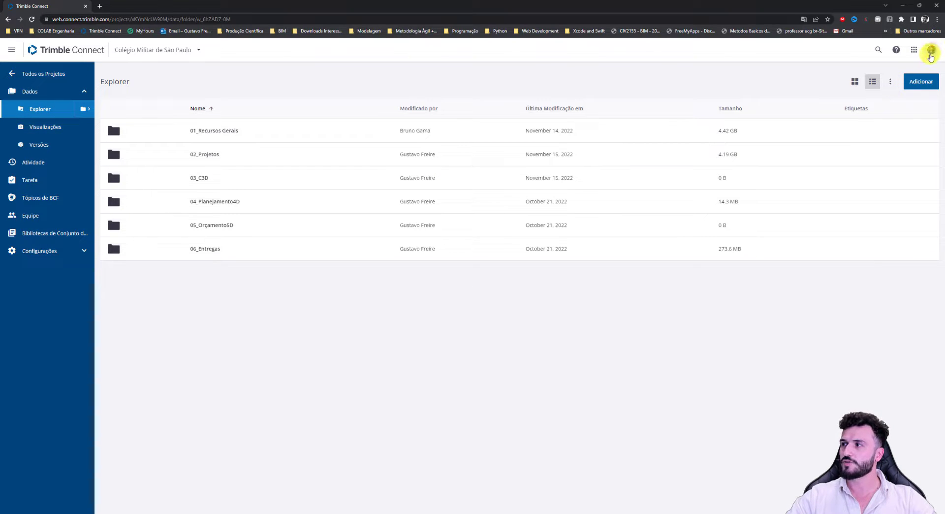
View the recently visited projects and the available server regions in the project switcher, keeping the current project
left_click(199, 51)
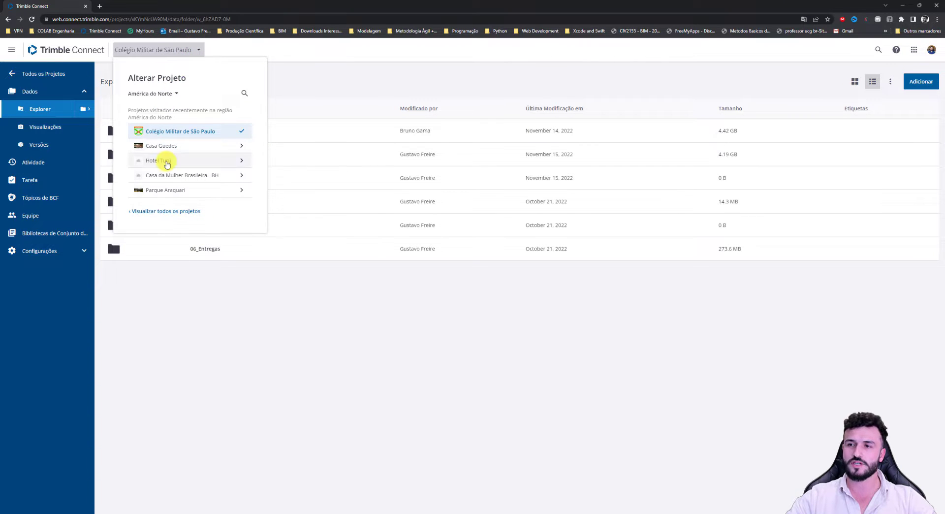
left_click(177, 93)
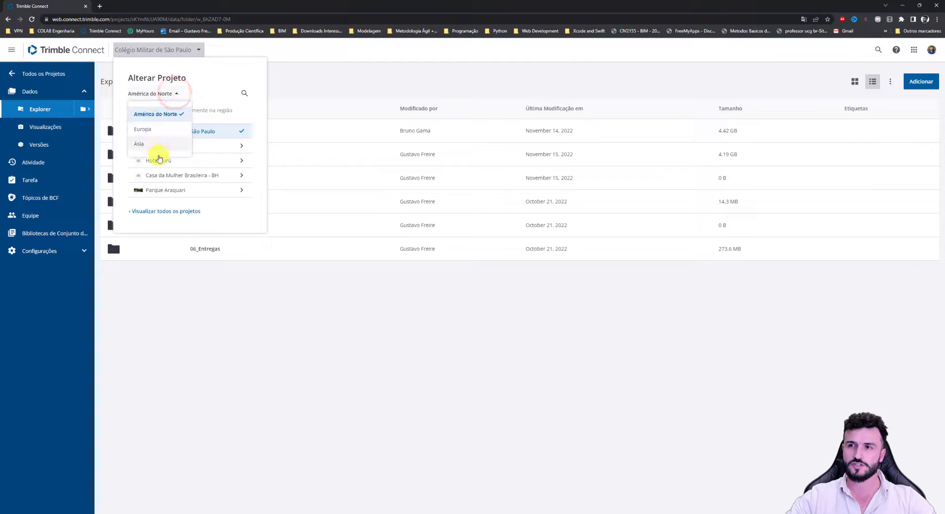
left_click(177, 94)
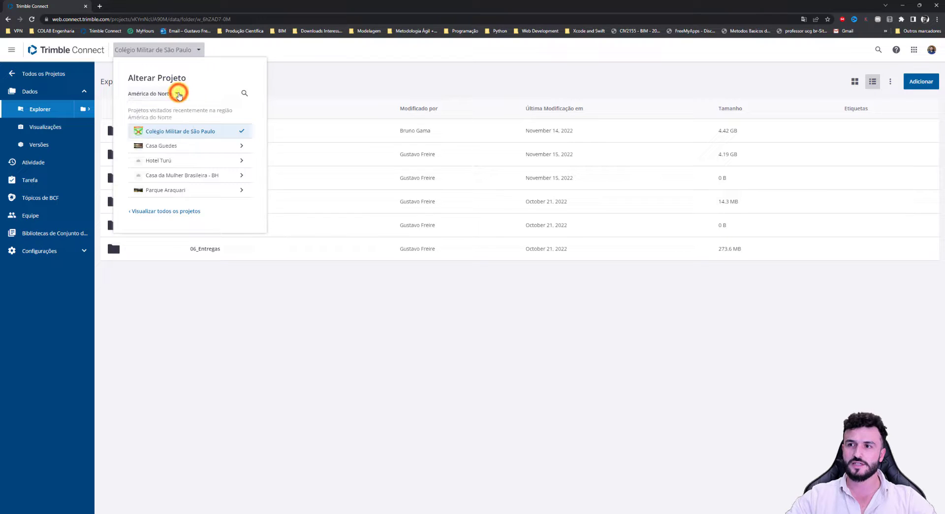
left_click(314, 87)
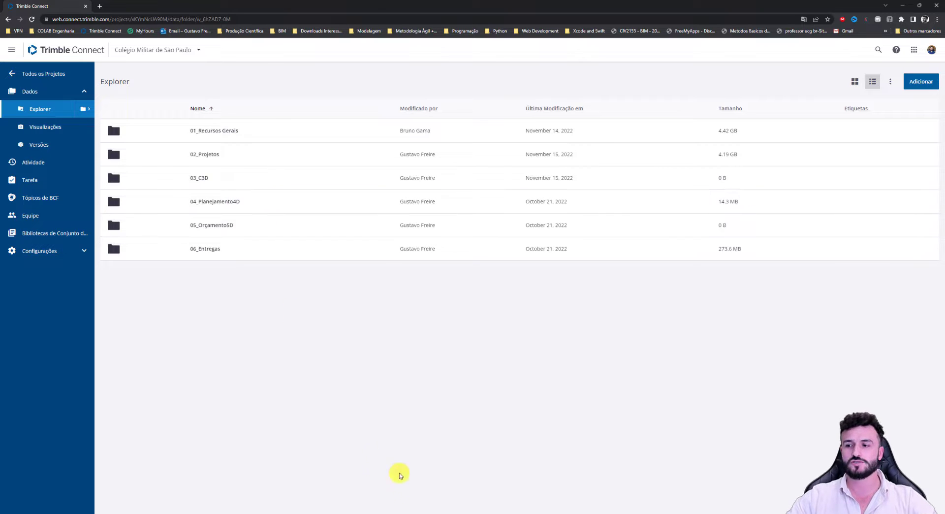
Switch to File Explorer to view the folder structure of the local CMSP folder, and return to Trimble Connect
mouse_move(413, 512)
left_click(414, 479)
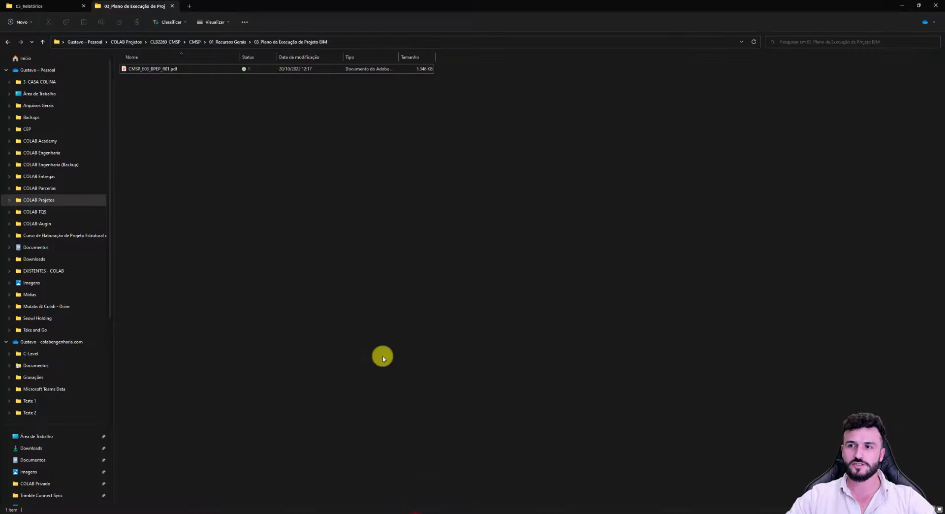
left_click(192, 42)
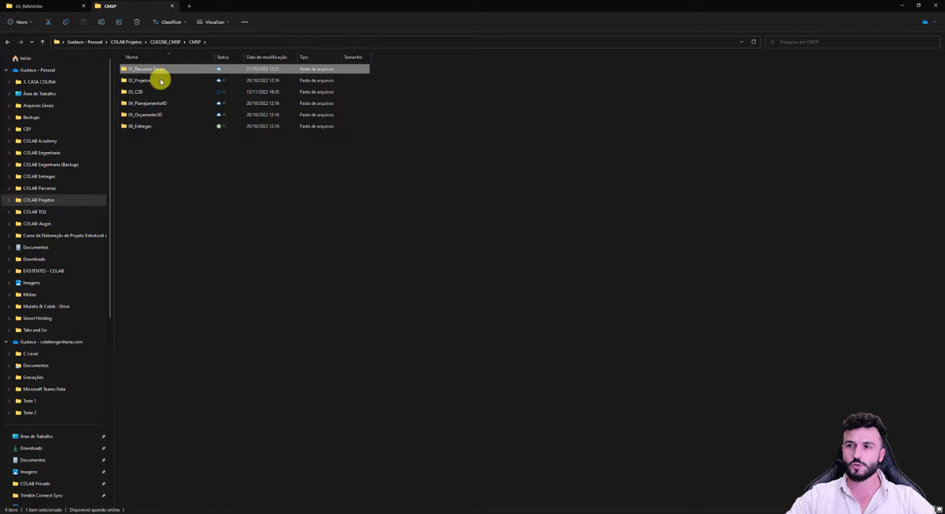
left_click(902, 5)
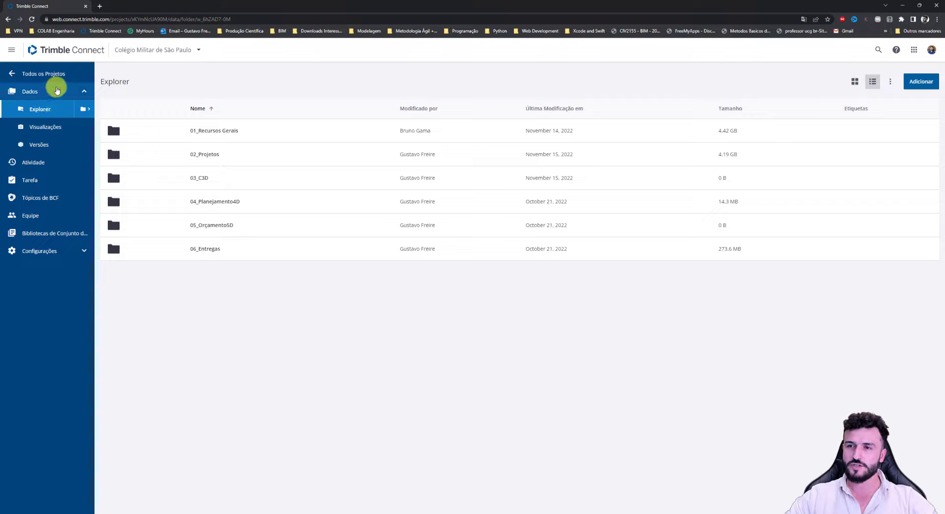
Collapse and re-expand the Dados section, and view the project's folder tree before closing it
left_click(84, 94)
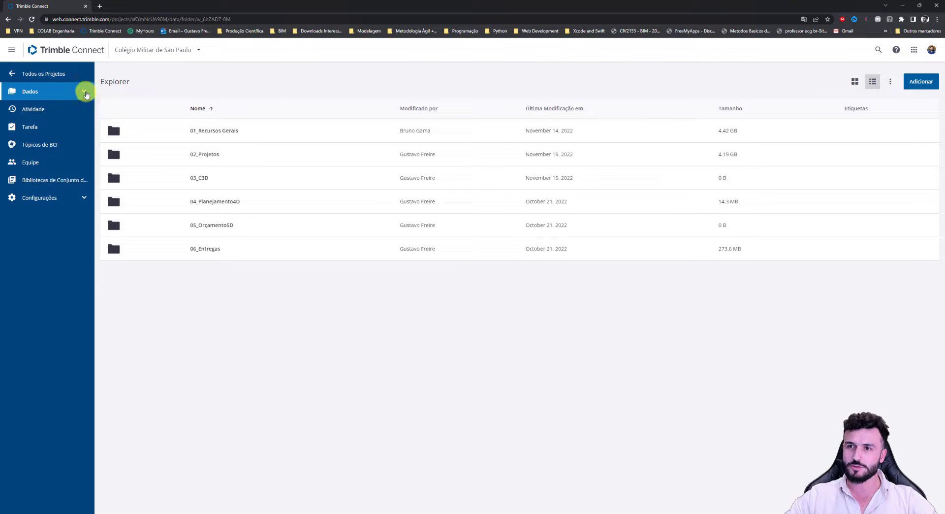
left_click(85, 93)
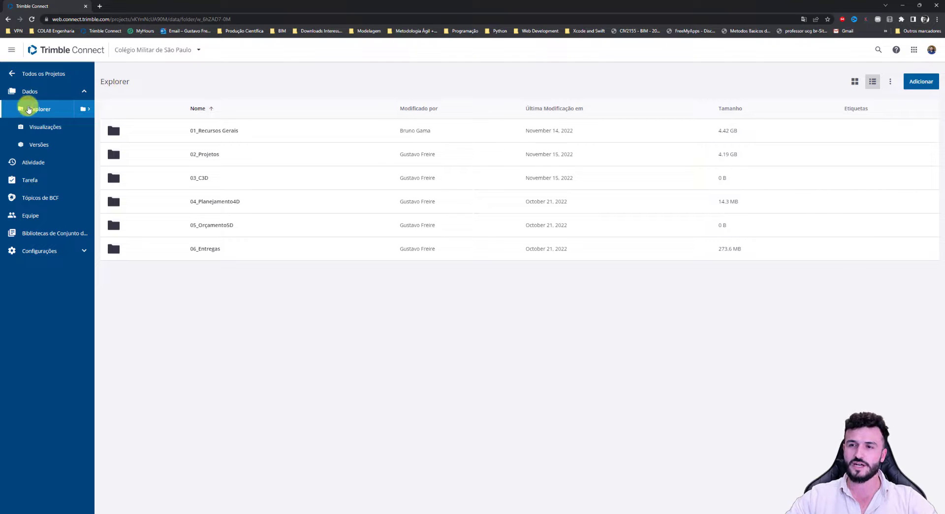
left_click(83, 109)
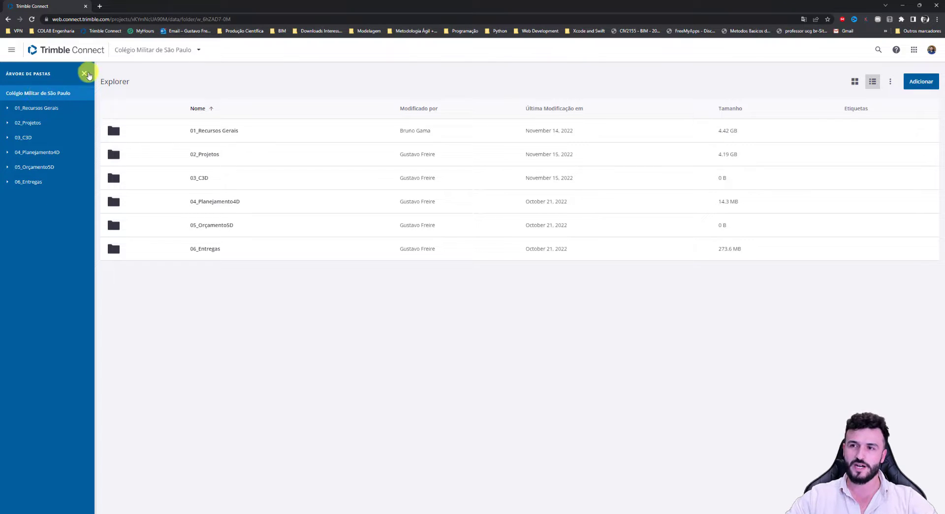
left_click(84, 72)
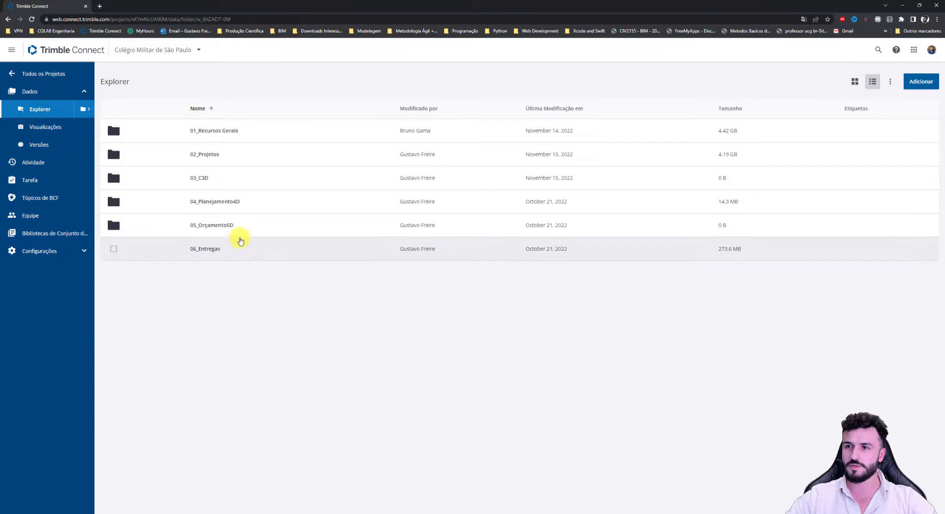
Examine the subfolders of 02_Projetos/01_Desenvolvimento and of 01_Recursos Gerais, returning to the project's root folder
left_click(214, 153)
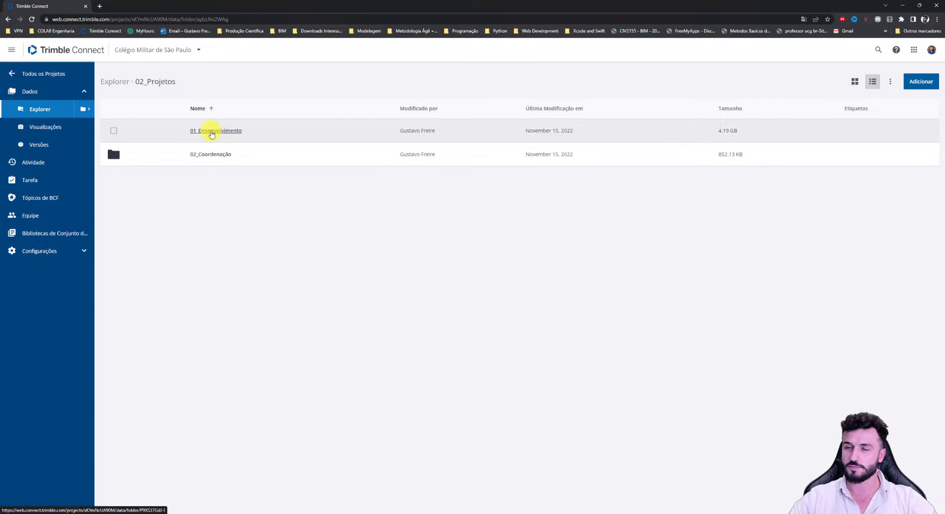
left_click(212, 132)
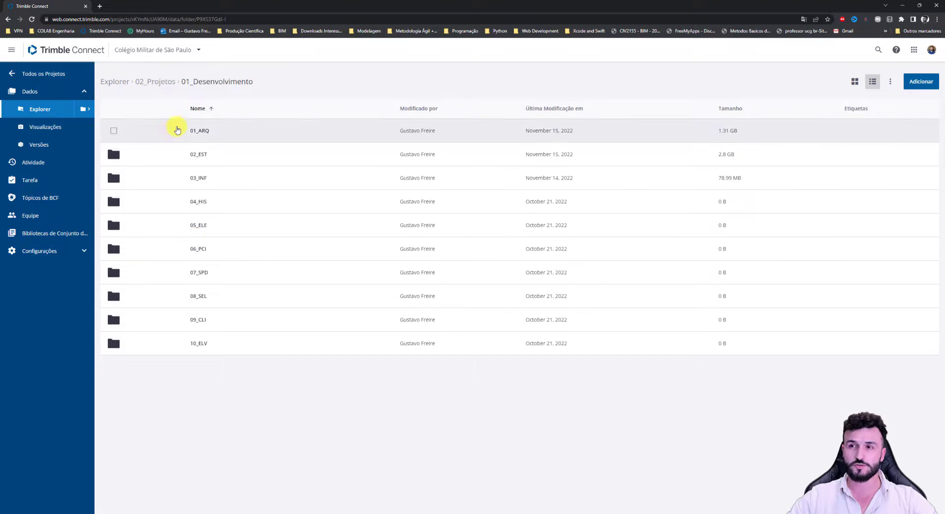
left_click(168, 83)
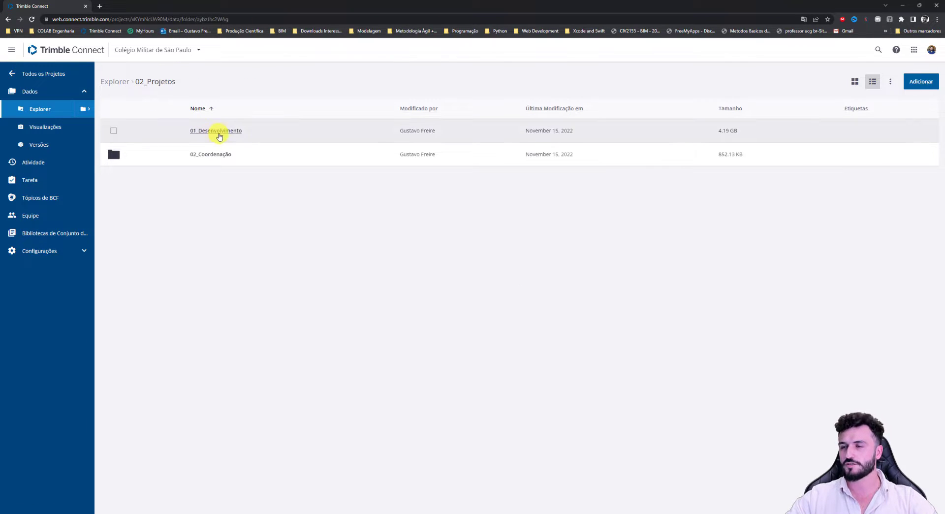
left_click(113, 82)
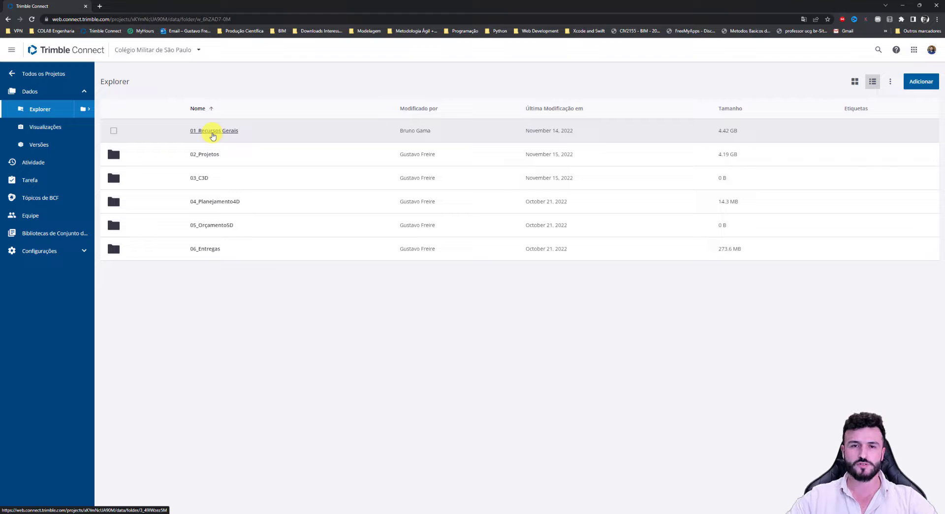
left_click(213, 132)
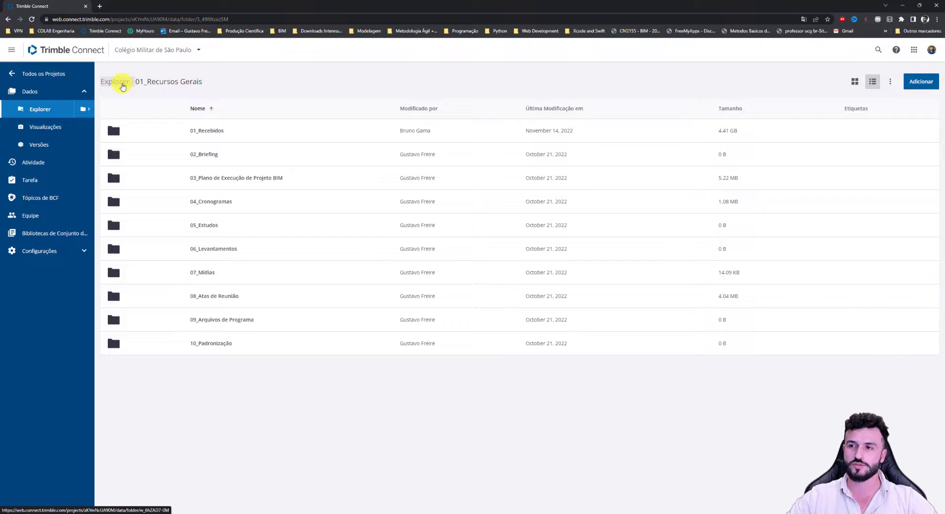
left_click(122, 86)
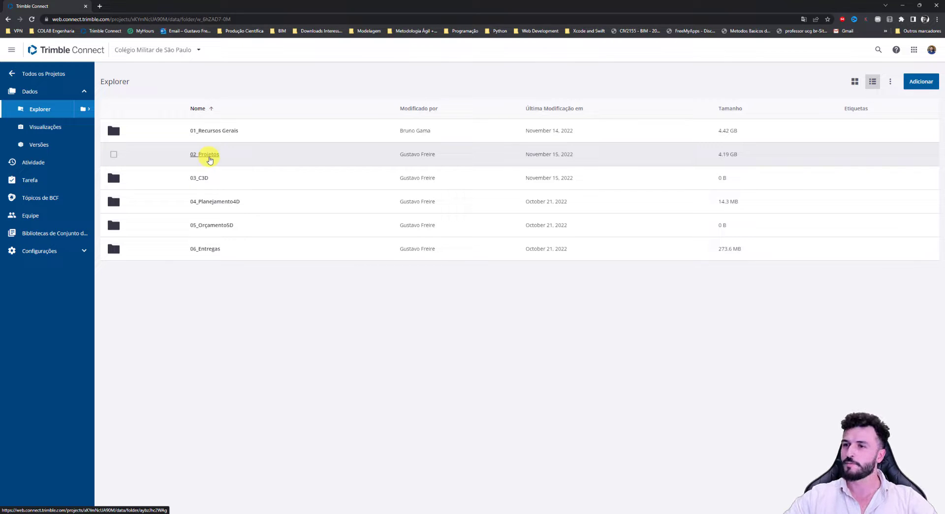
Open the 02_BIM folder inside 02_Projetos/01_Desenvolvimento/01_ARQ
left_click(212, 156)
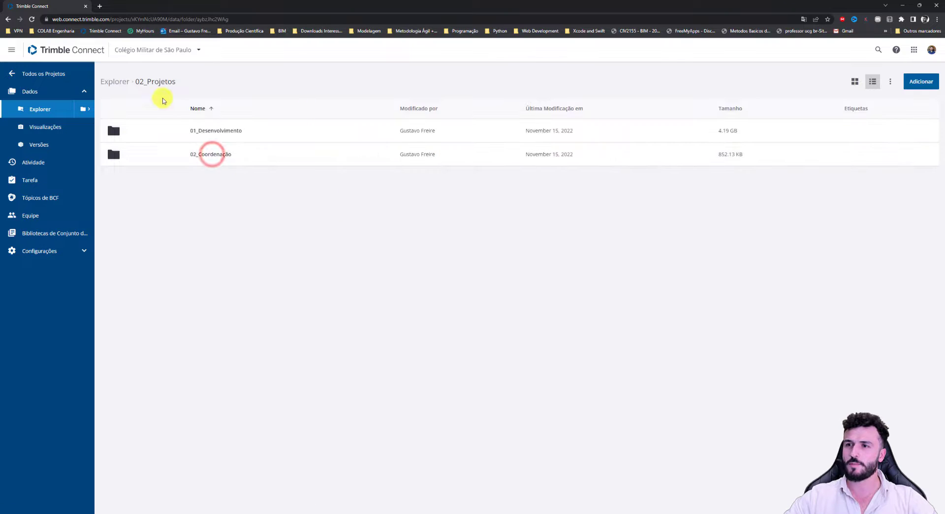
left_click(224, 130)
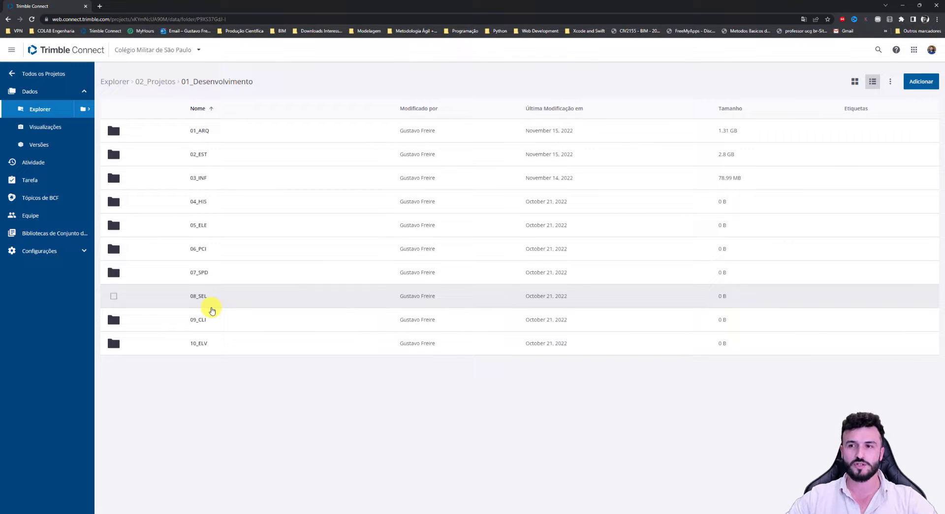
left_click(202, 129)
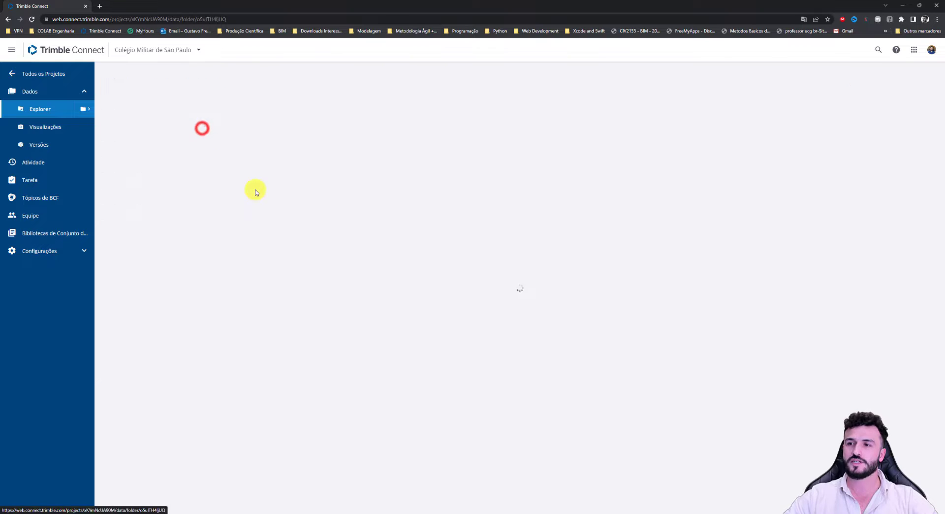
left_click(207, 156)
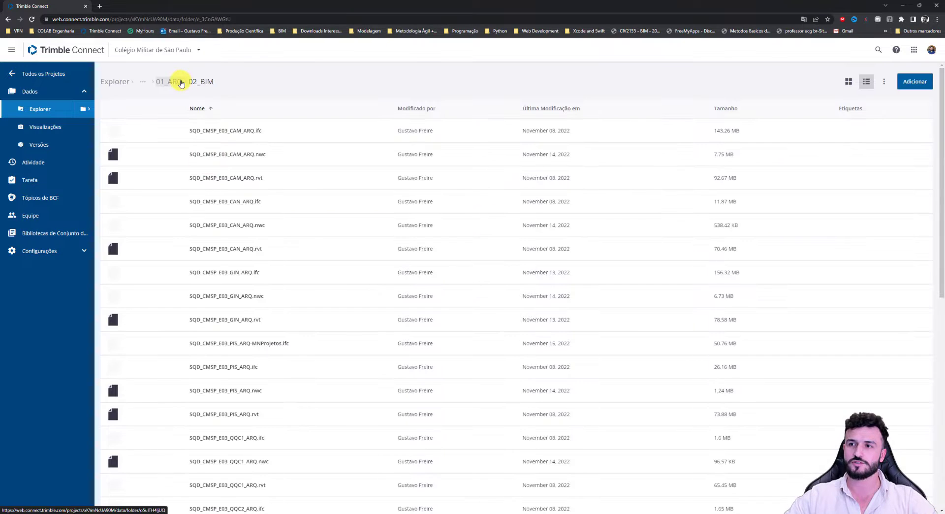
left_click(177, 81)
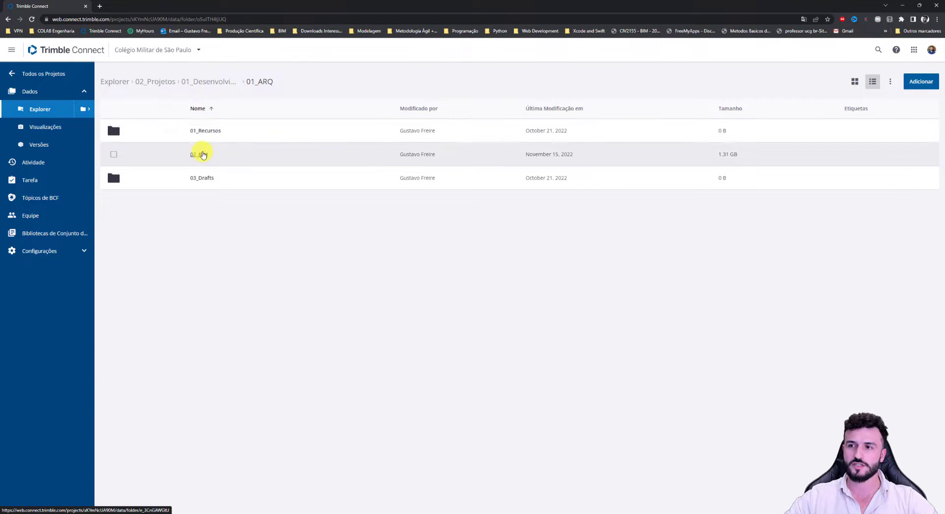
left_click(201, 157)
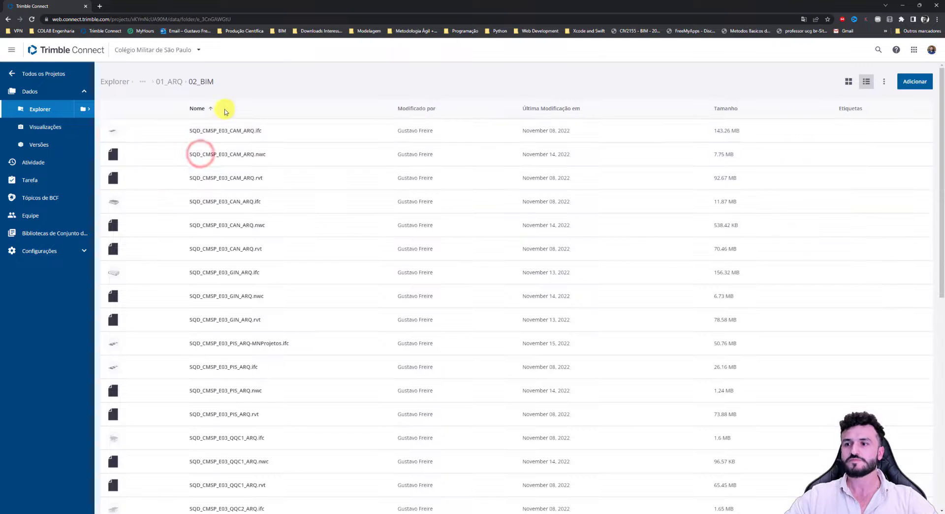
Look through the full list of architectural model files in the 02_BIM folder
scroll(248, 388, "down", 1)
scroll(248, 388, "up", 1)
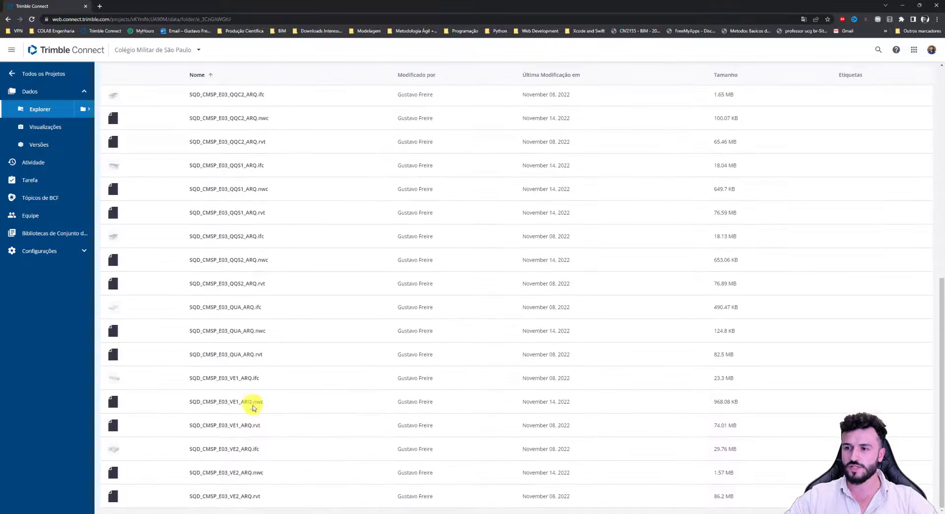
scroll(256, 414, "up", 1)
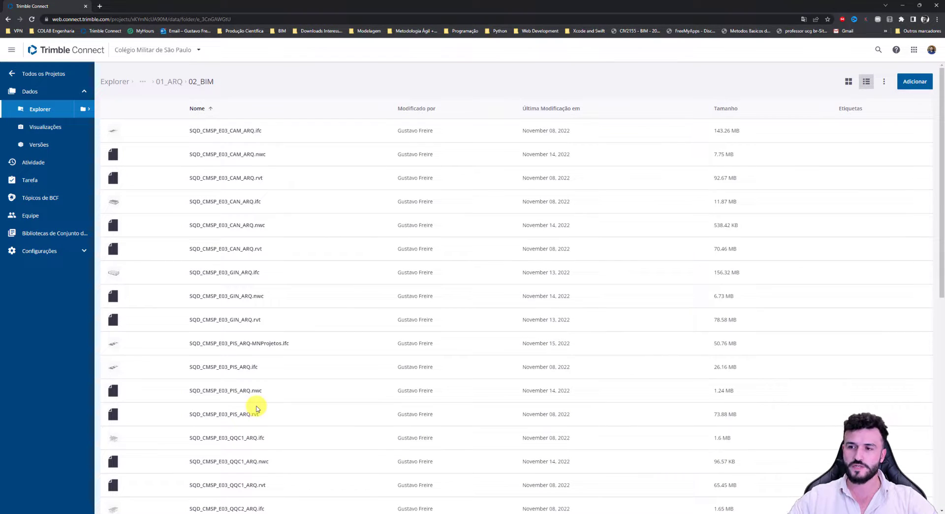
scroll(347, 438, "down", 4)
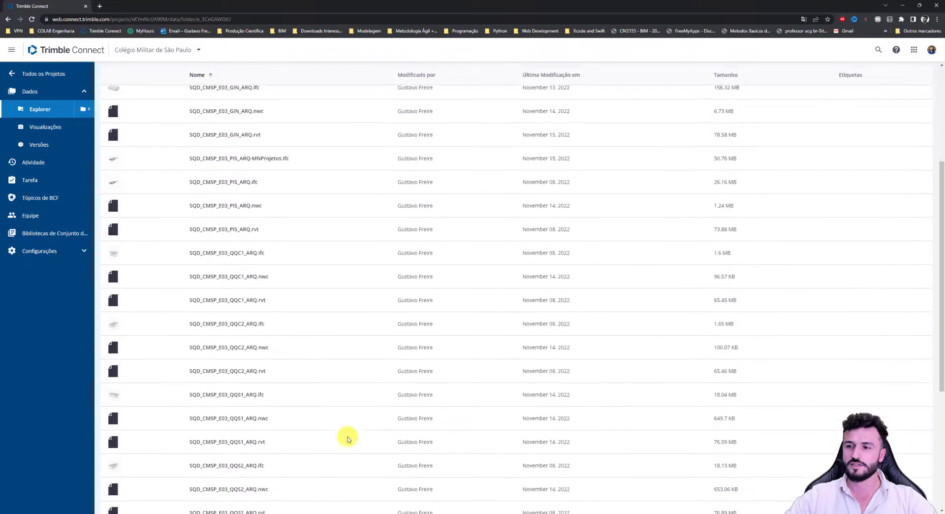
scroll(347, 438, "down", 5)
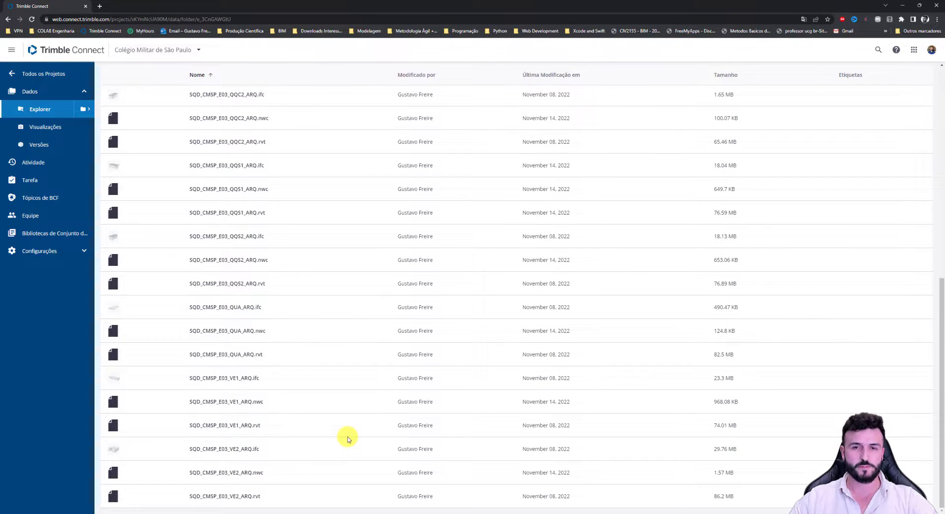
scroll(348, 310, "up", 9)
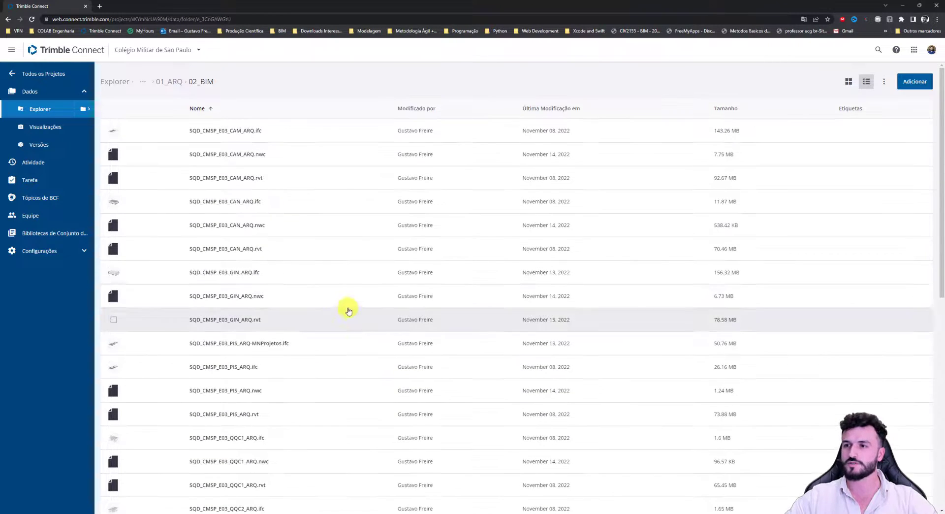
View the subfolders of 03_Drafts under 01_ARQ and go back up to the 02_Projetos folder
left_click(167, 82)
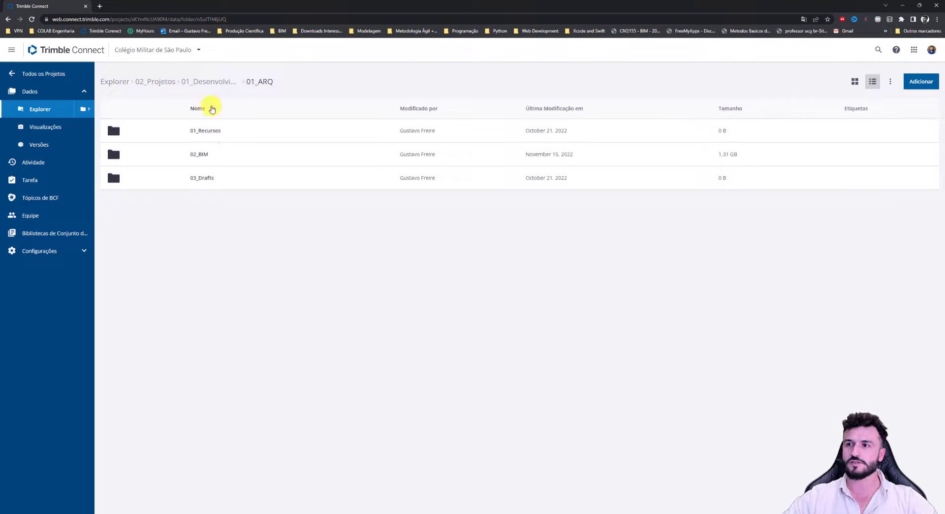
left_click(207, 180)
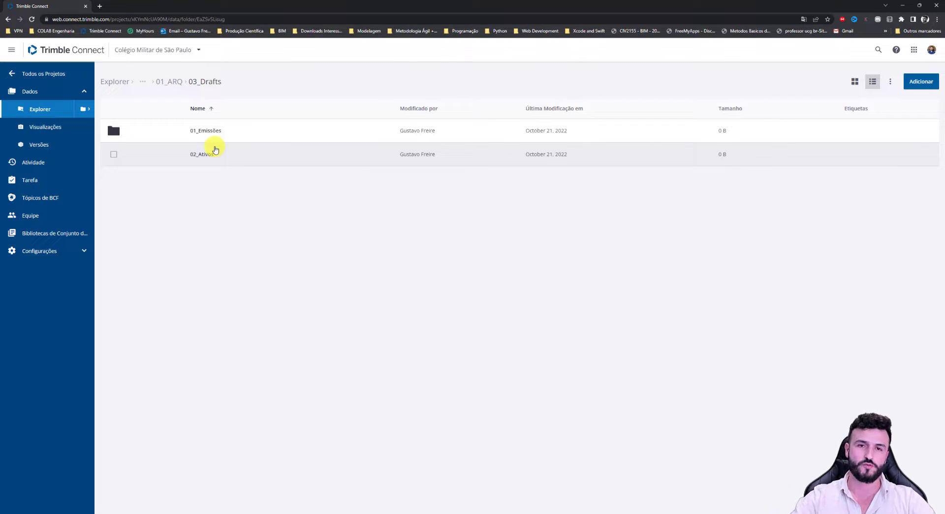
left_click(173, 85)
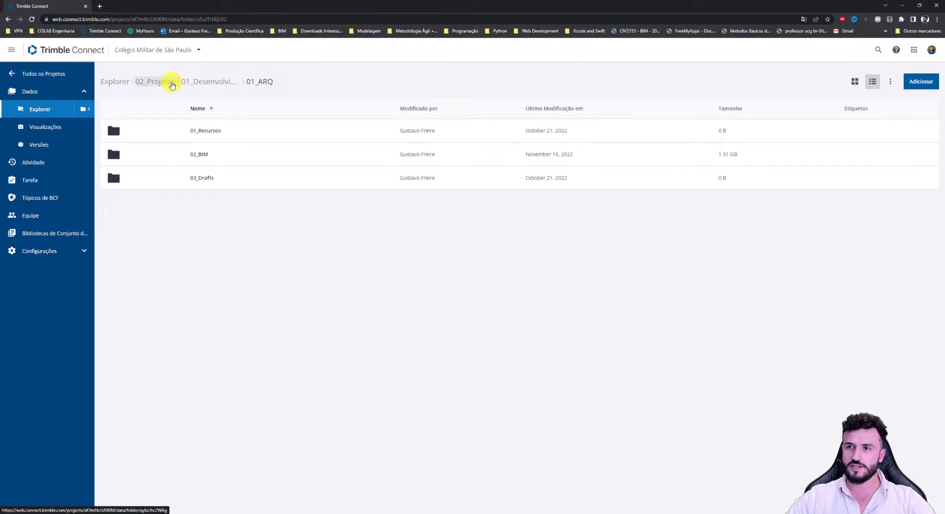
left_click(171, 84)
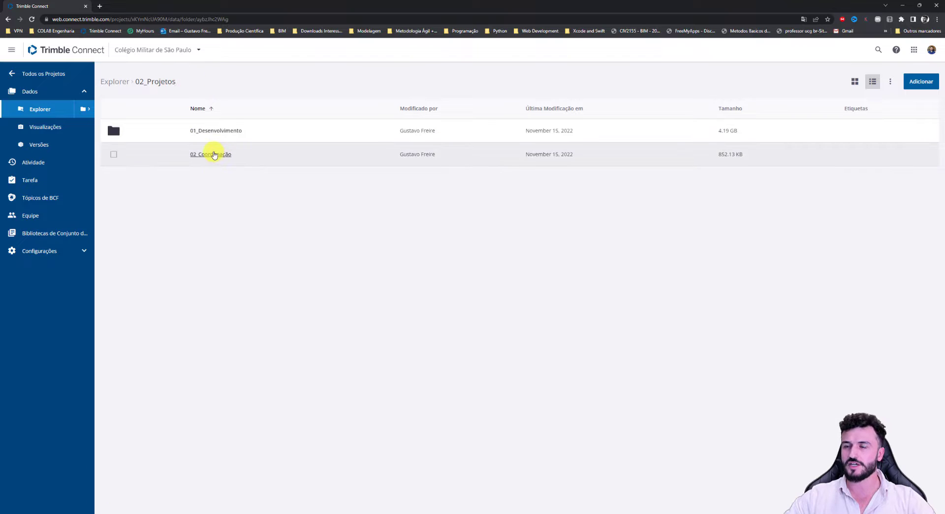
View the contents of the 02_Coordenação folder inside 02_Projetos and of the 03_C3D folder, returning to the project root
left_click(213, 154)
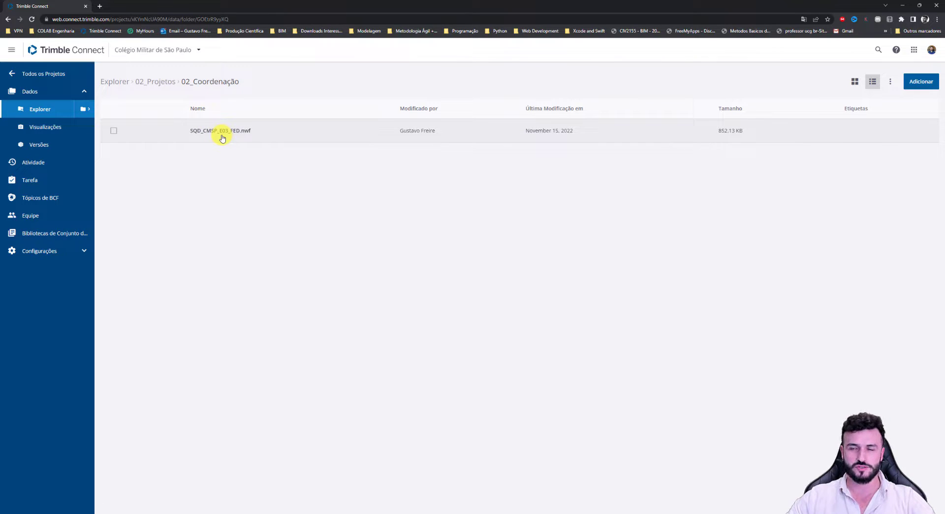
left_click(166, 80)
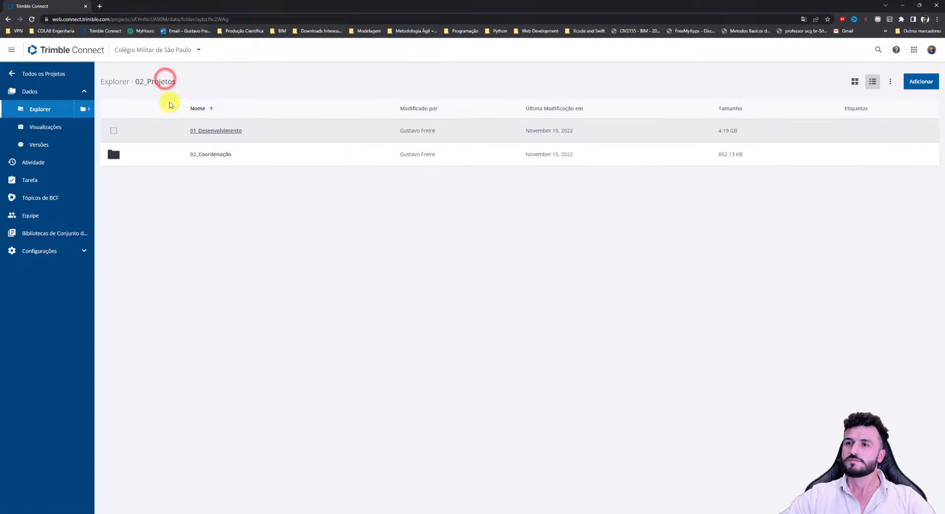
left_click(122, 82)
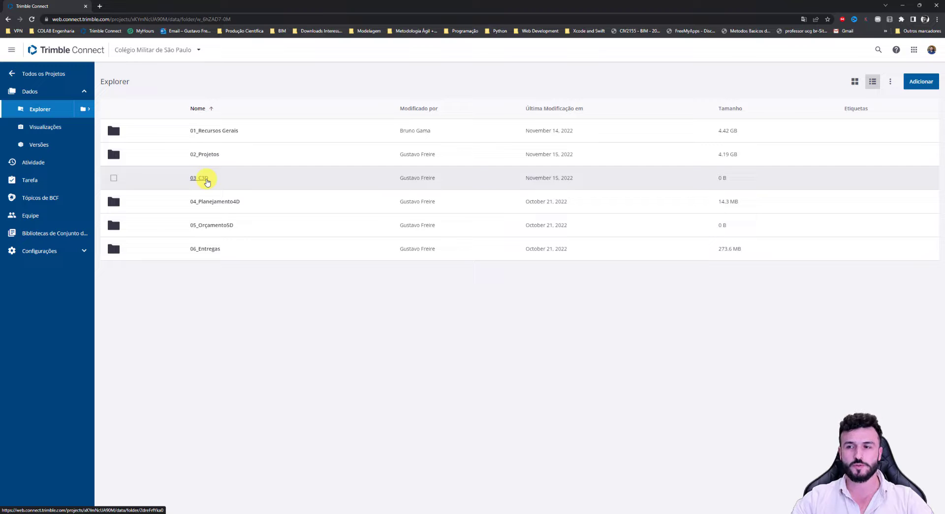
left_click(206, 180)
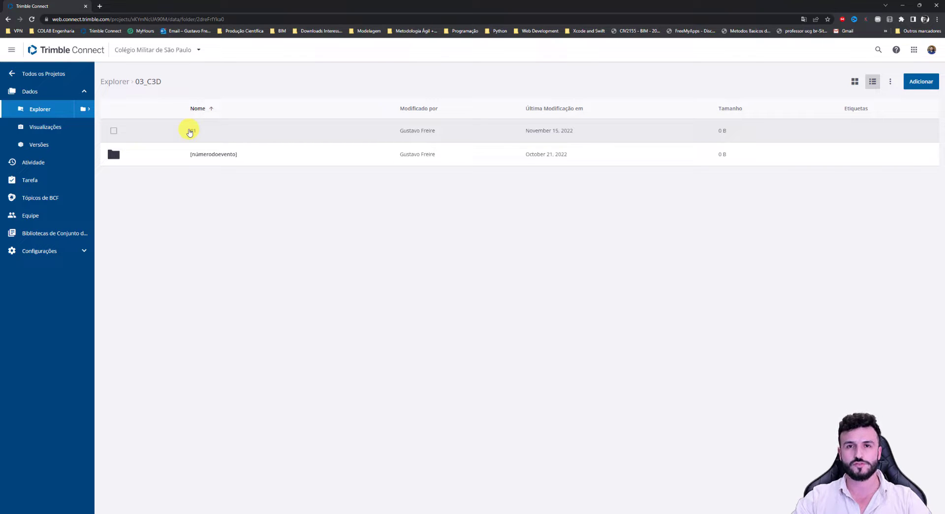
left_click(116, 83)
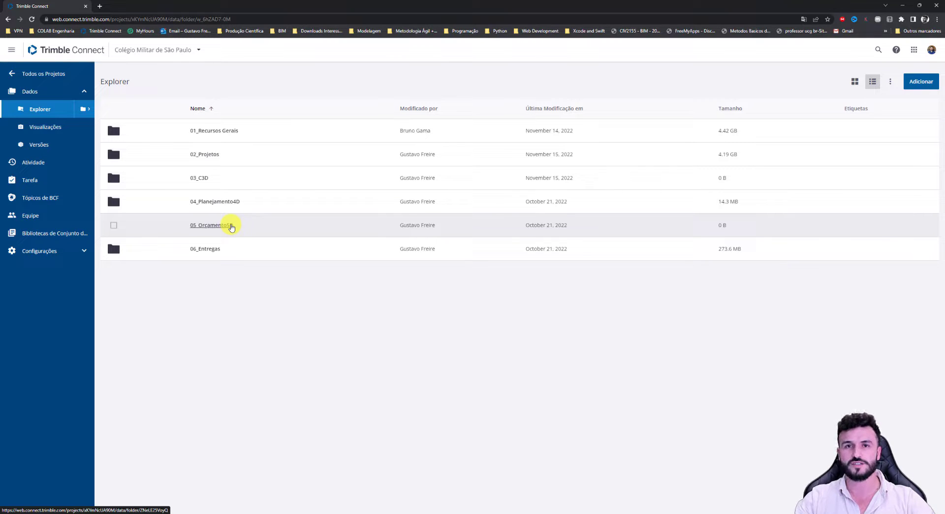
Examine 01_Ativos and 02_Emissões/SQD_CMSP_E03_EMISSÃO_01 inside 06_Entregas, going back up to 06_Entregas
left_click(206, 249)
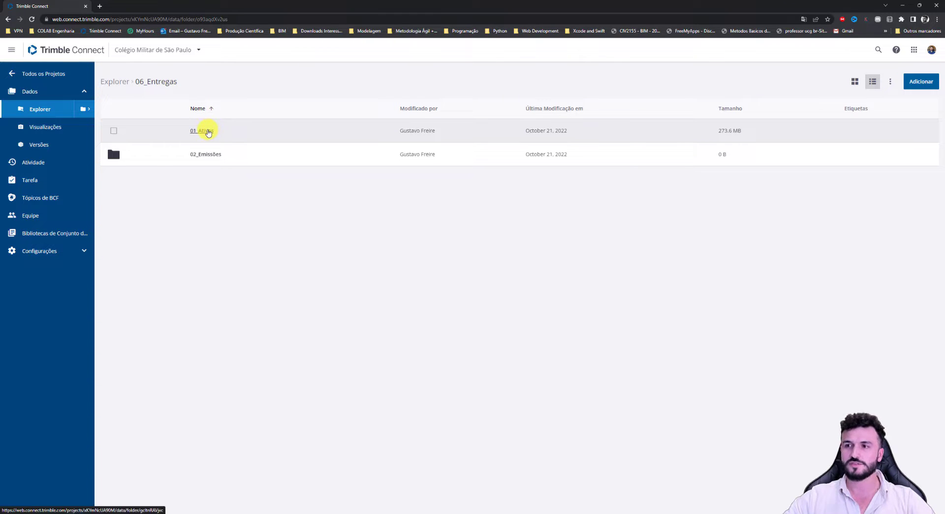
left_click(207, 131)
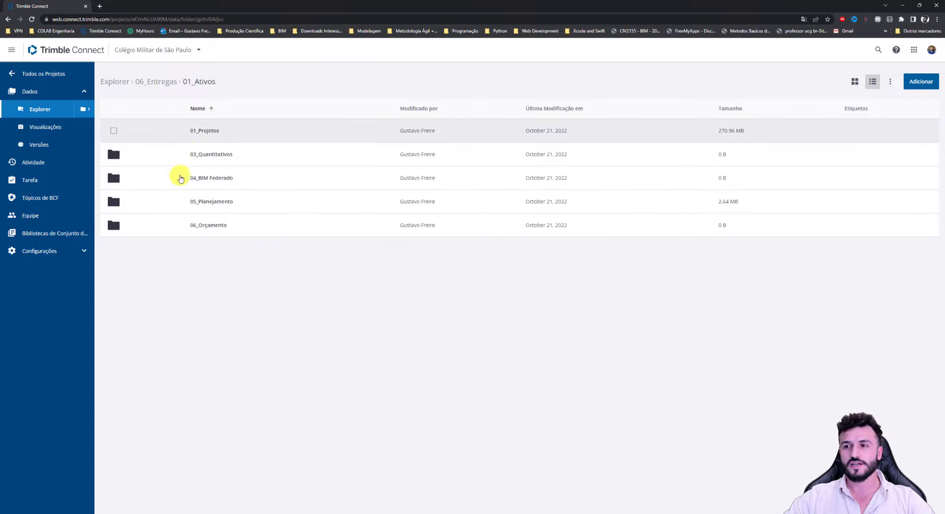
left_click(175, 82)
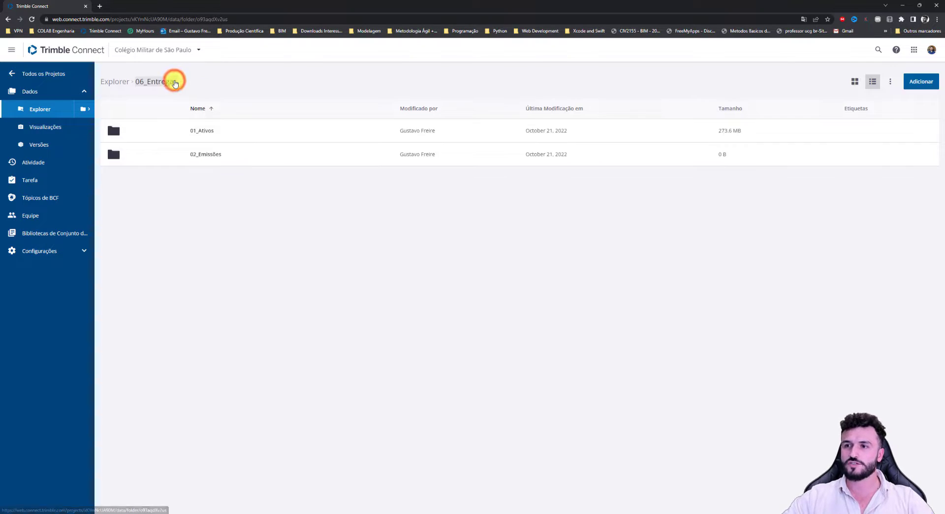
left_click(207, 154)
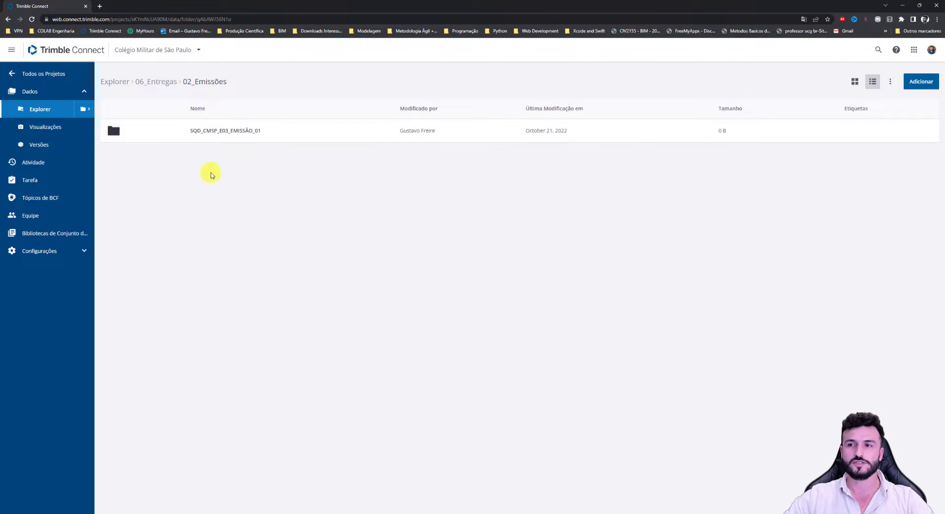
left_click(237, 132)
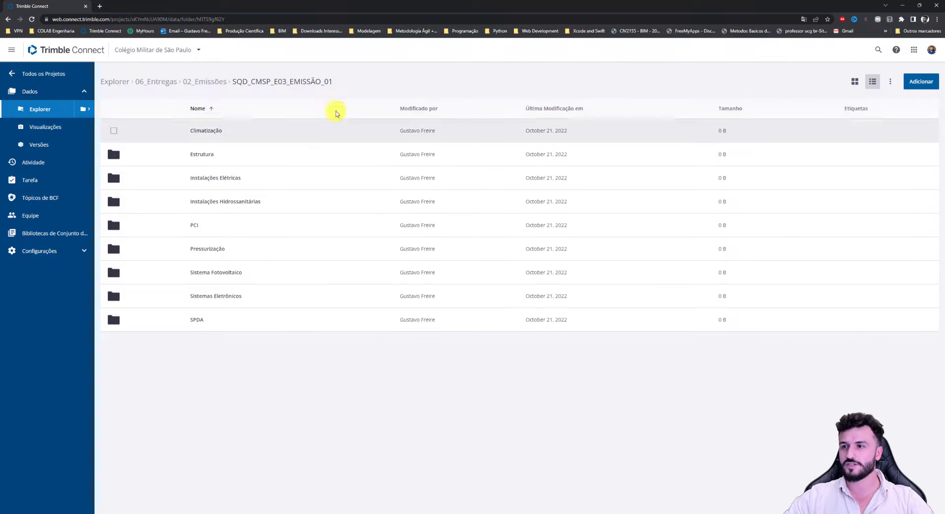
left_click(219, 81)
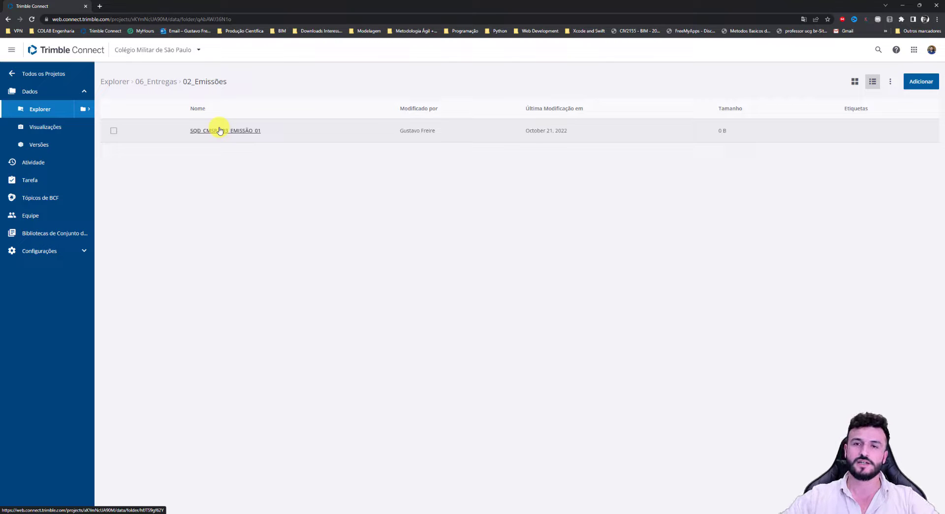
left_click(162, 81)
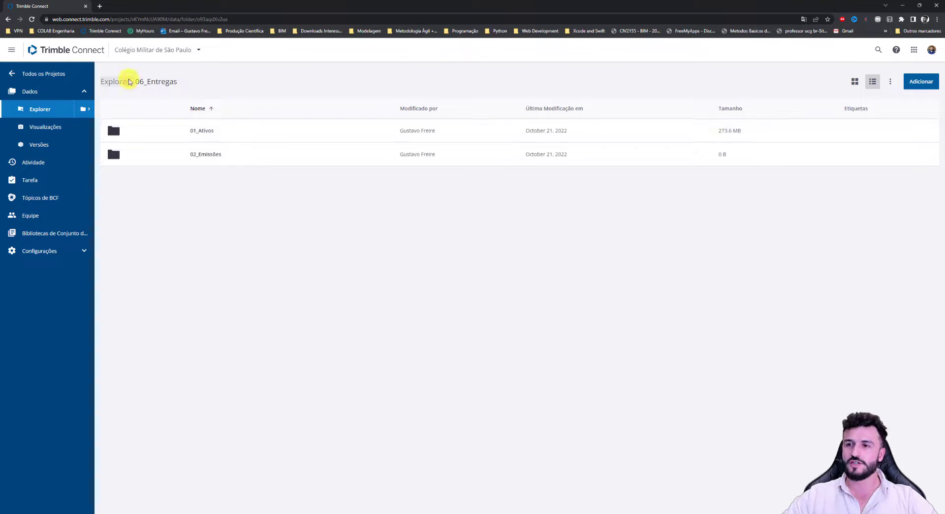
Open the saved 3D view BIM Federado Padrão from the project's list of views
left_click(63, 129)
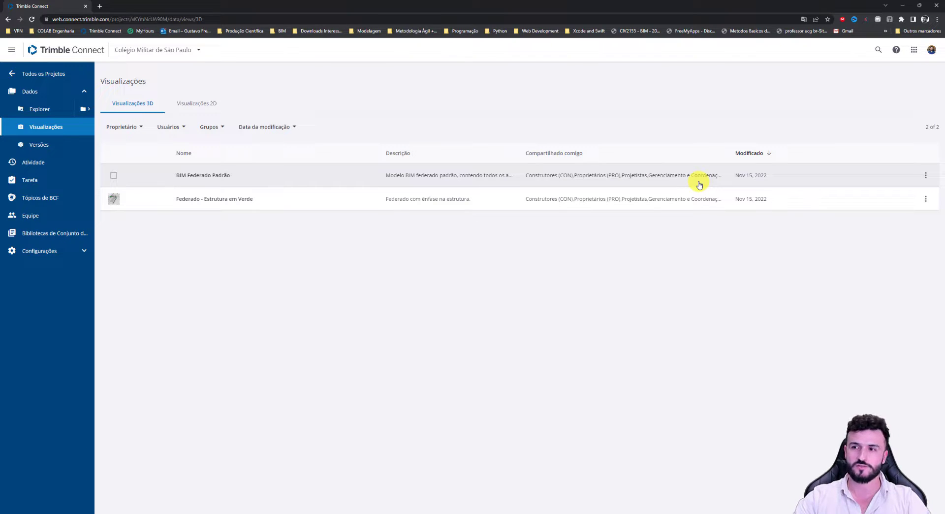
left_click(199, 177)
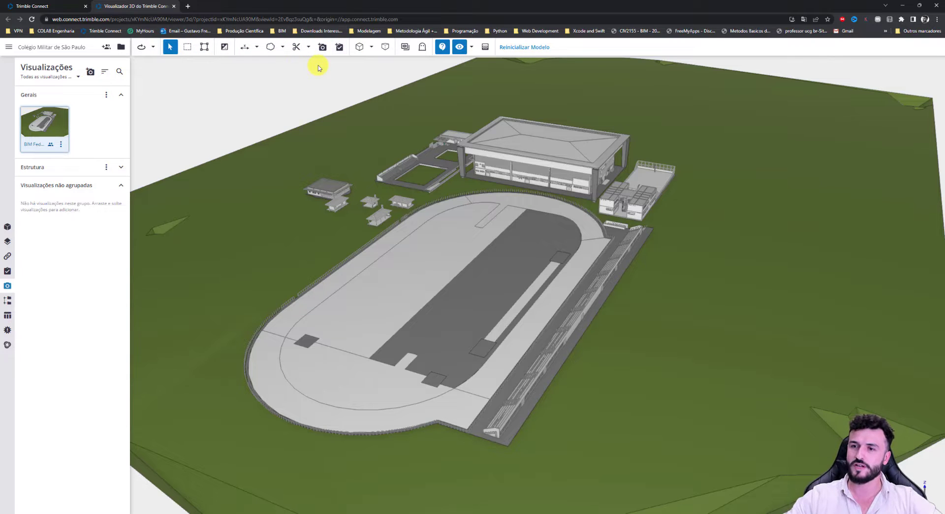
Examine the federated model in 3D, including the running track, the small pavilions and the gymnasium
middle_click_drag(414, 248, 424, 239)
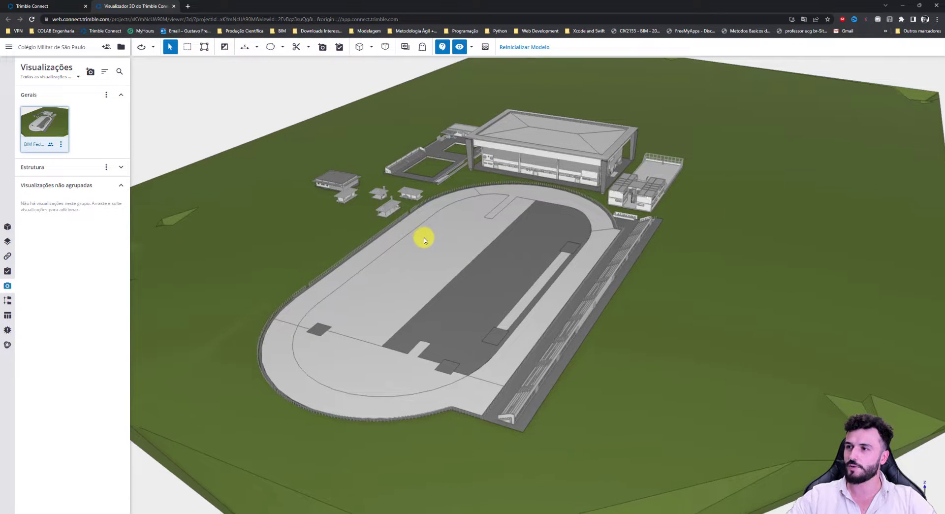
middle_click_drag(407, 202, 414, 211)
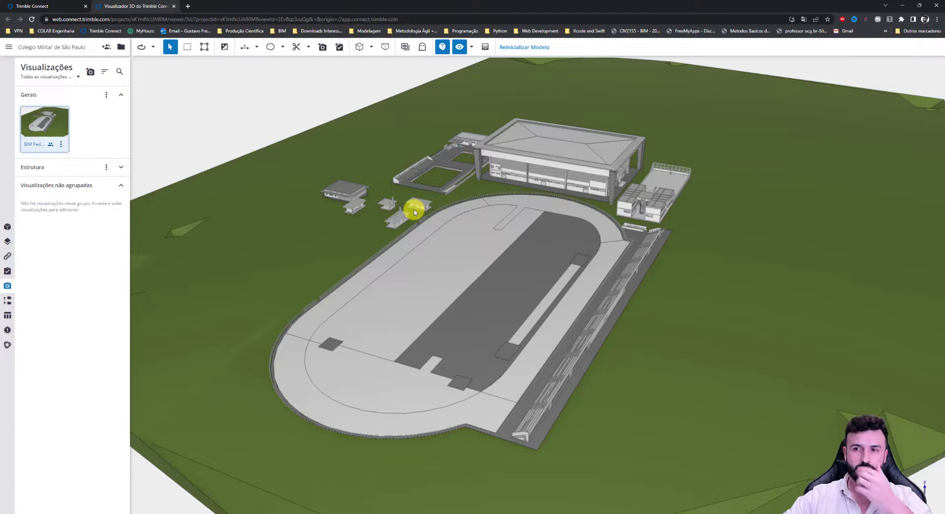
middle_click_drag(404, 239, 413, 235)
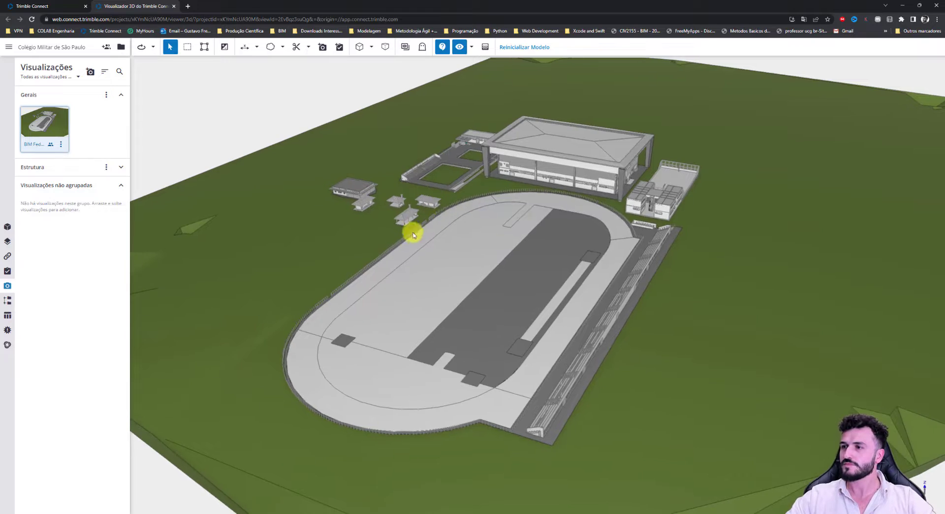
scroll(479, 224, "up", 4)
left_click_drag(274, 232, 514, 267)
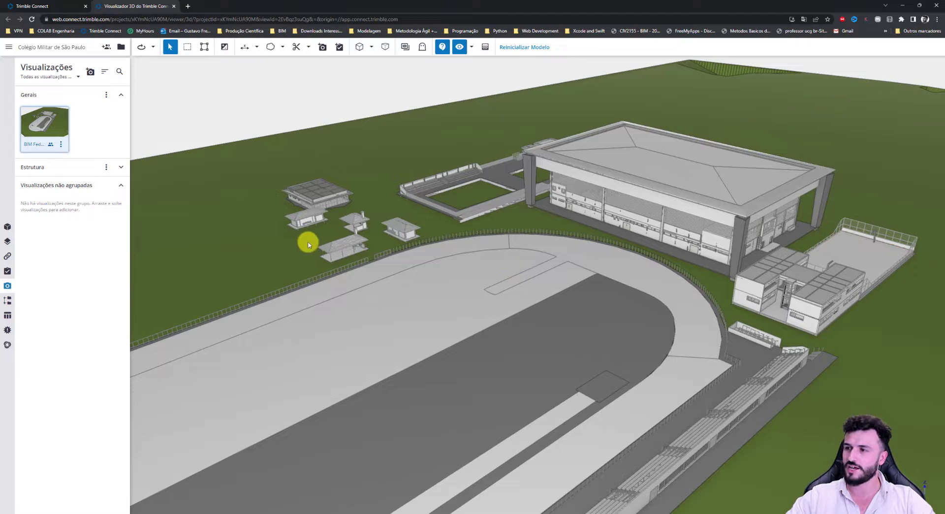
scroll(308, 233, "up", 8)
scroll(389, 307, "down", 8)
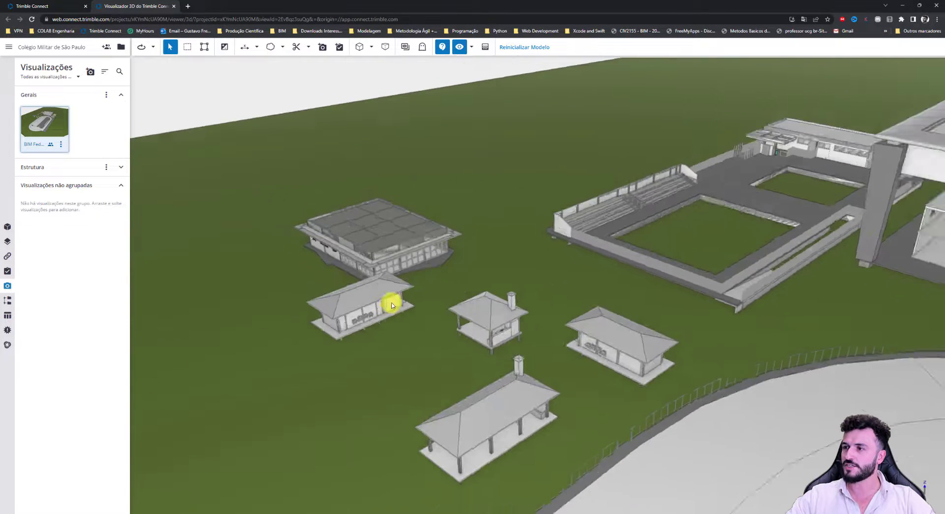
middle_click_drag(713, 322, 574, 259)
scroll(612, 279, "down", 3)
scroll(574, 260, "down", 1)
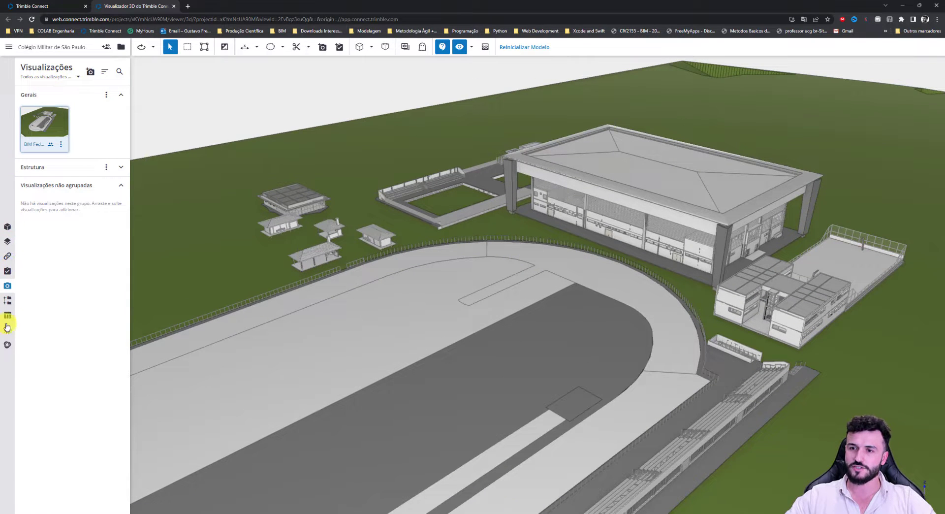
List the selected models of the federated view and widen the list until the full IFC file names are readable
left_click(8, 228)
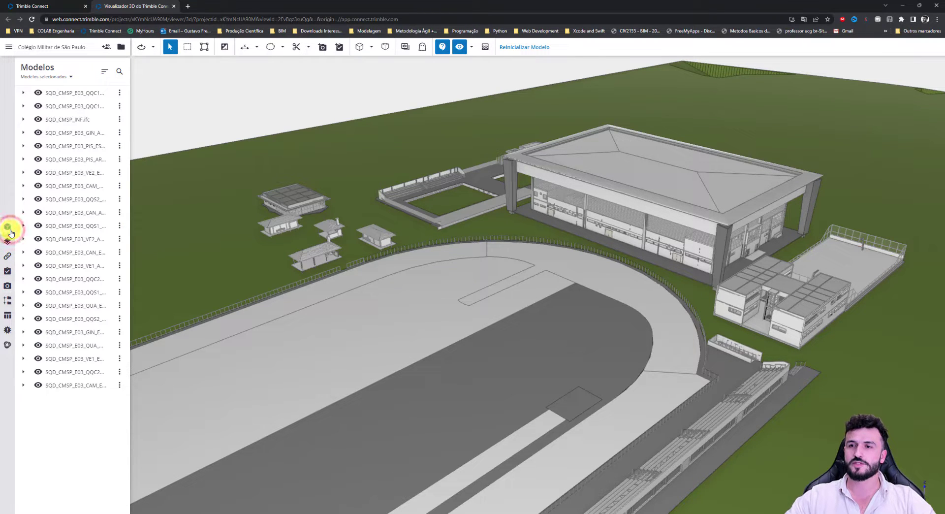
left_click(58, 78)
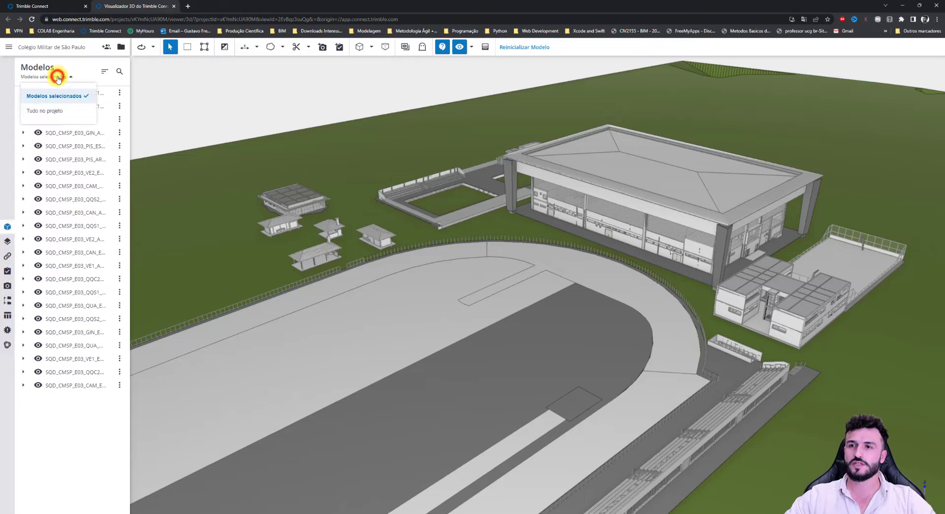
left_click(55, 95)
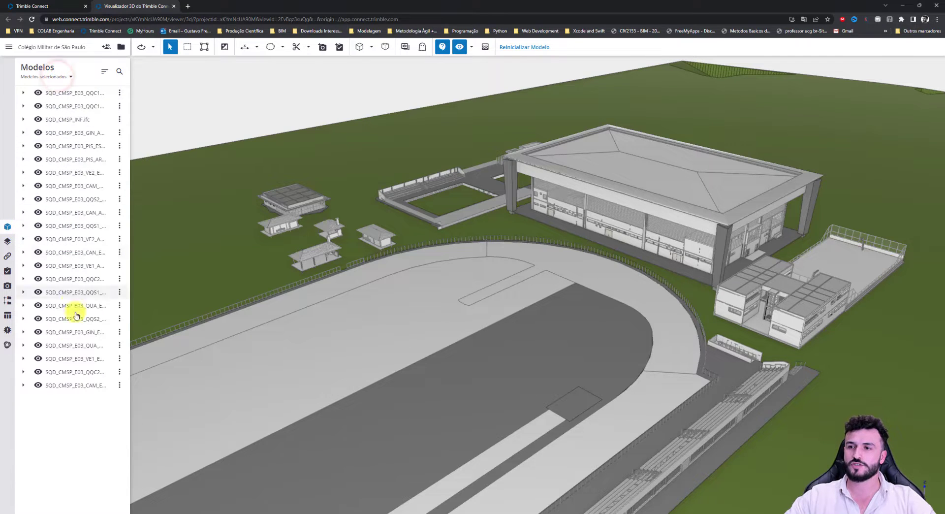
scroll(420, 299, "down", 5)
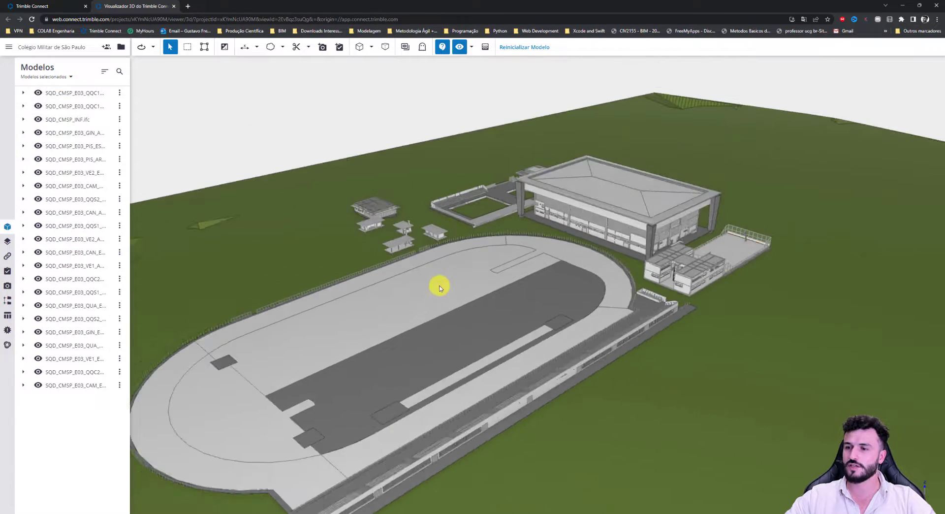
middle_click_drag(391, 287, 457, 264)
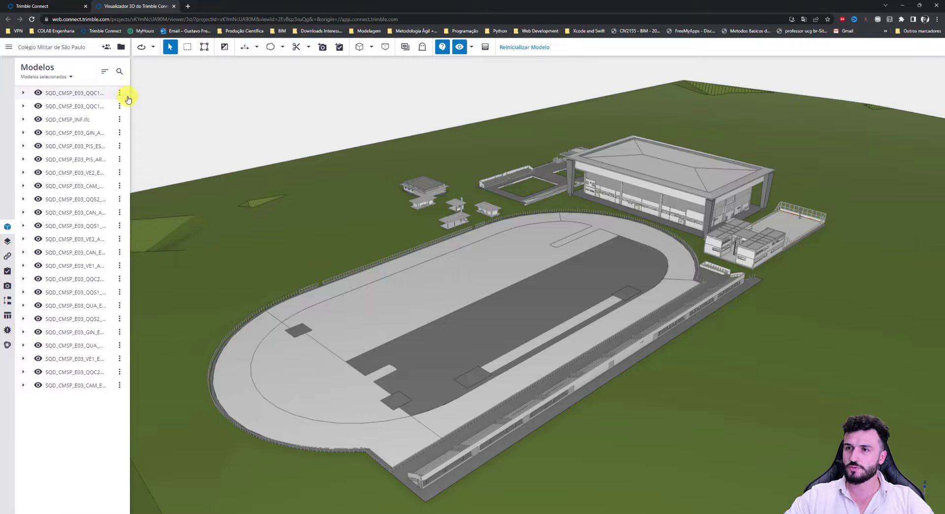
left_click_drag(133, 98, 185, 99)
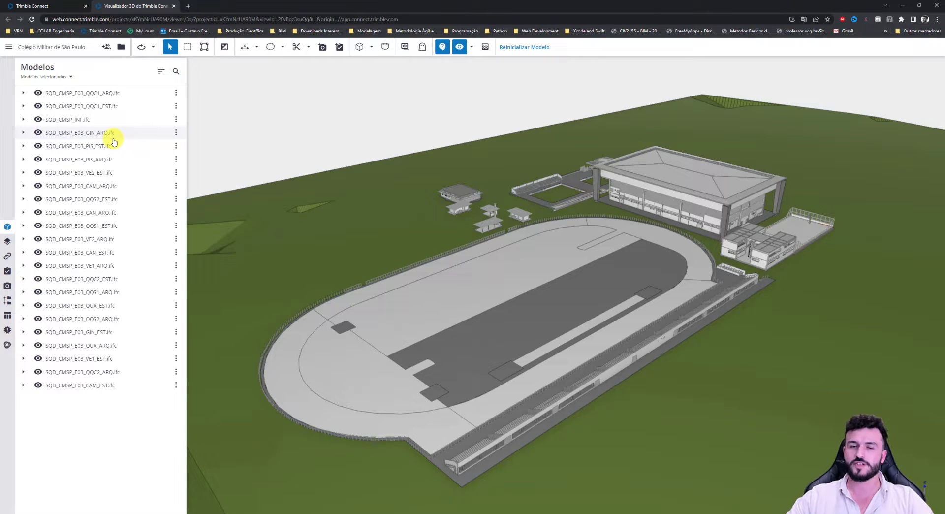
Hide SQD_CMSP_E03_GIN_ARQ.ifc to inspect the gymnasium's structure, and show the architectural model again
left_click(39, 133)
scroll(694, 197, "up", 5)
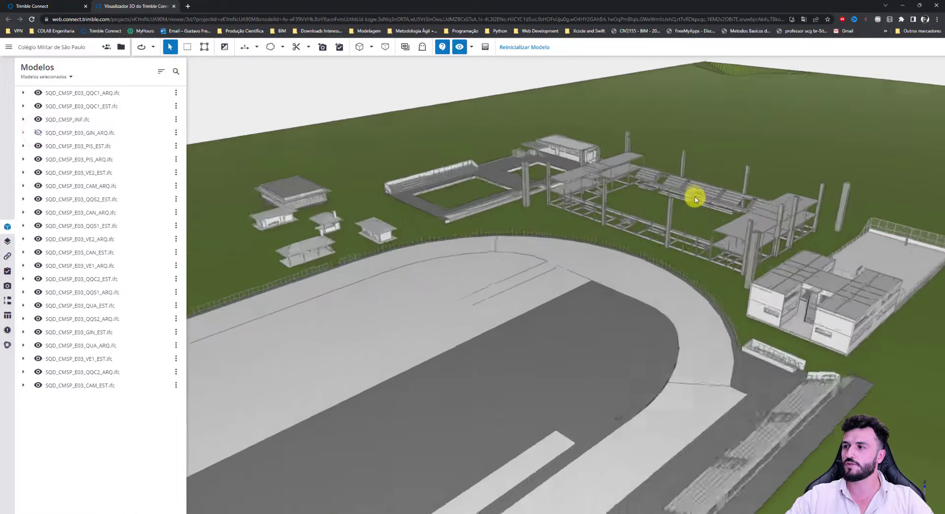
mouse_move(680, 205)
left_mouse_down()
mouse_move(625, 238)
mouse_move(728, 211)
mouse_move(619, 229)
mouse_move(722, 217)
left_mouse_up()
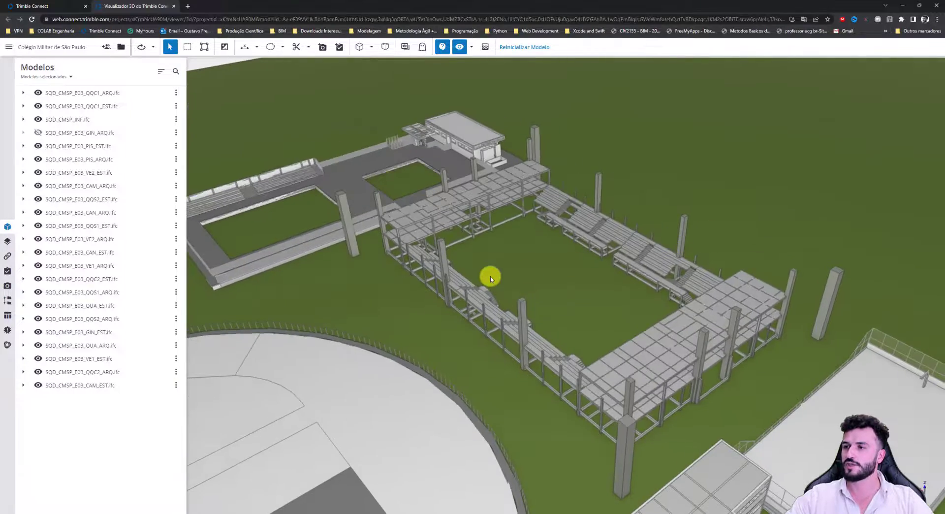
scroll(491, 276, "up", 3)
scroll(490, 278, "down", 3)
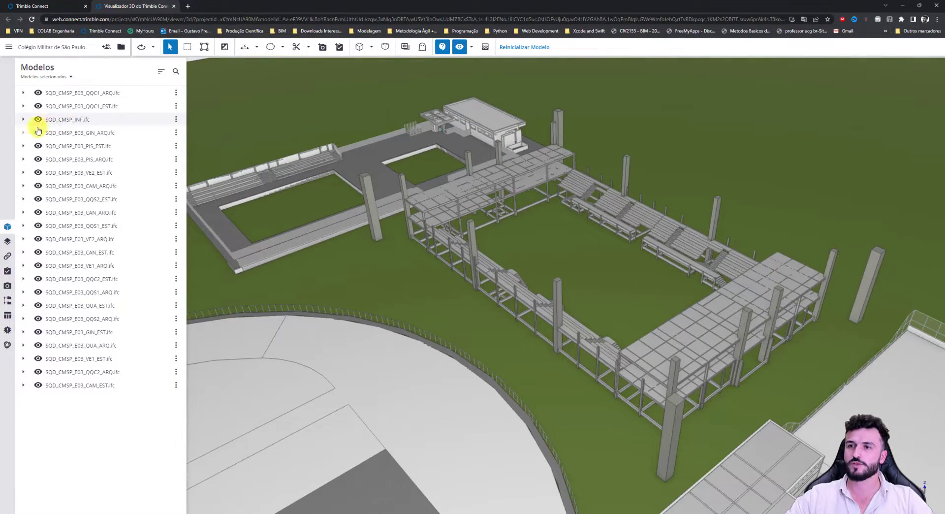
left_click(36, 134)
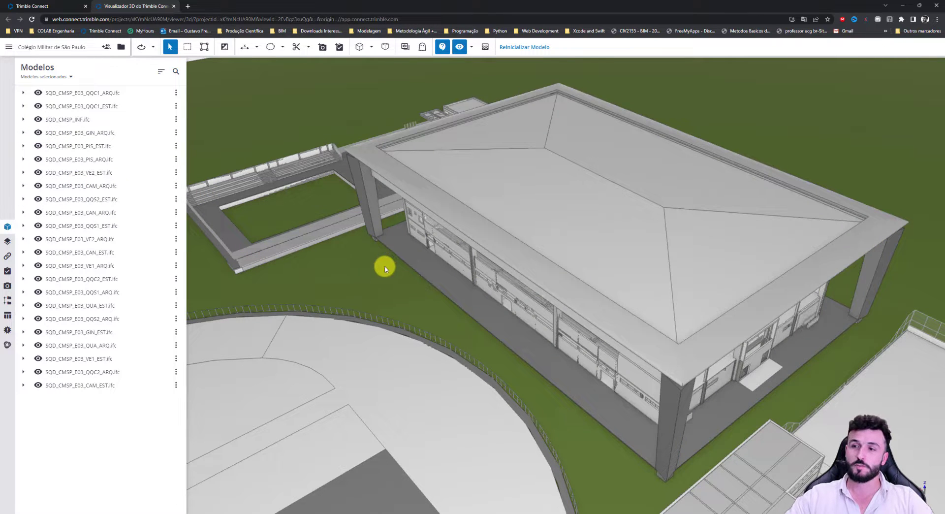
scroll(384, 266, "down", 5)
scroll(341, 222, "down", 3)
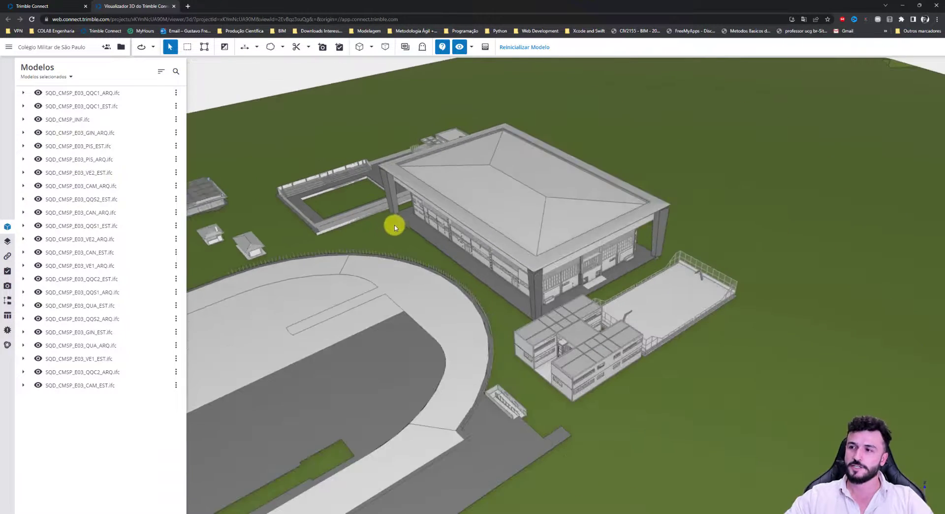
left_click_drag(382, 199, 569, 223)
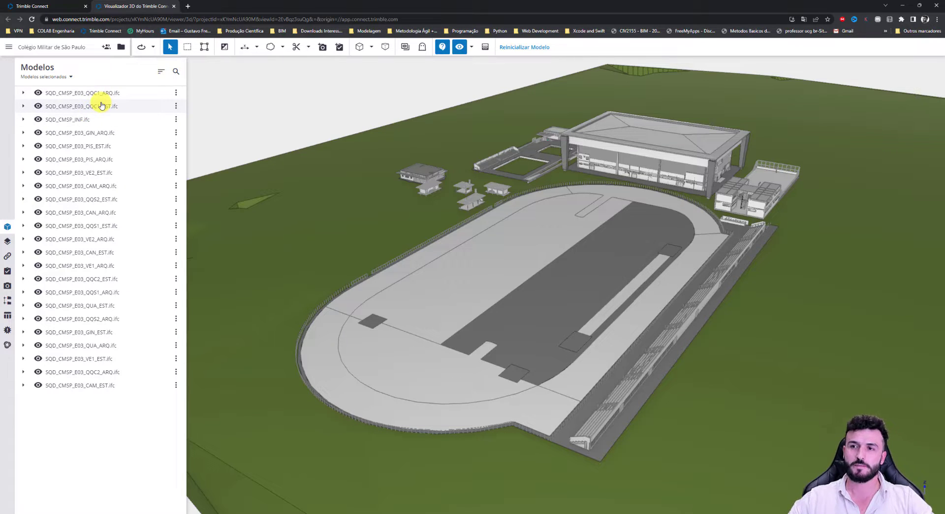
Select all the architectural (ARQ) IFC models in the list and make them almost fully transparent
left_click(127, 93)
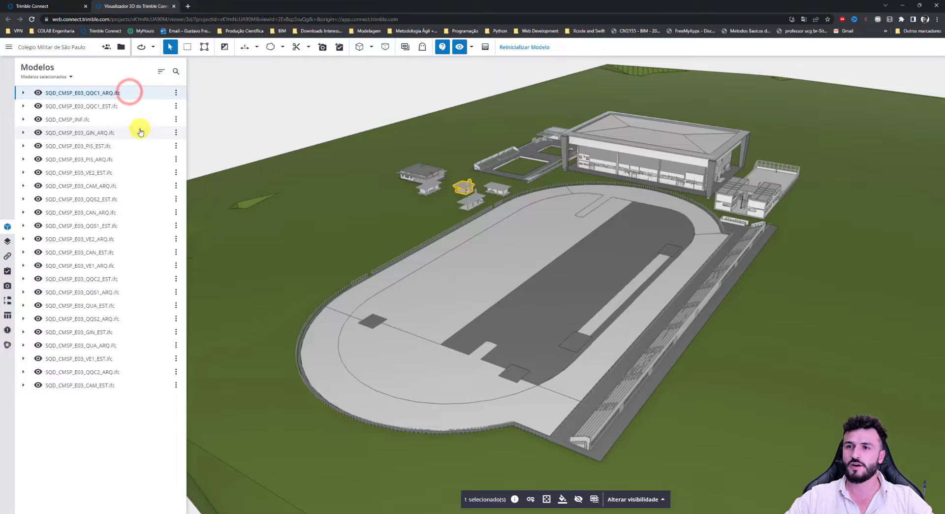
left_click(118, 133, "ctrl")
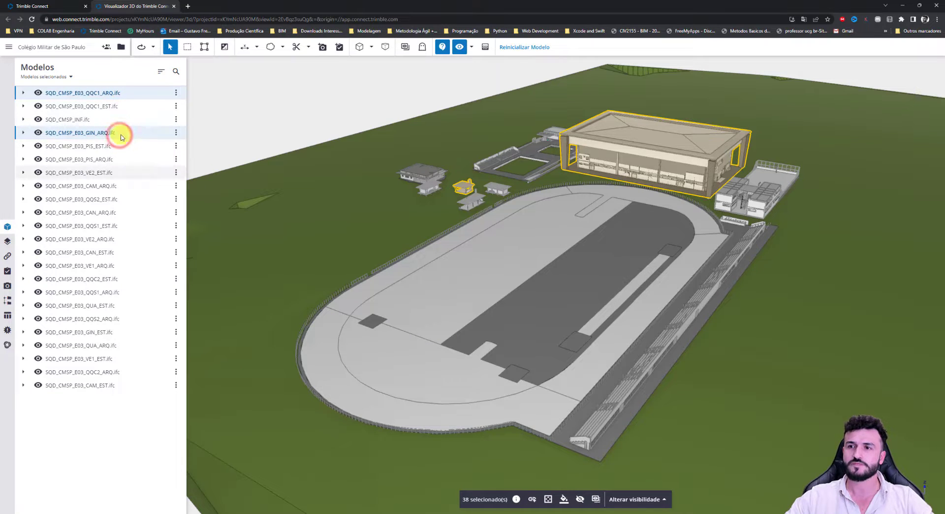
left_click(123, 159, "ctrl")
left_click(129, 186, "ctrl")
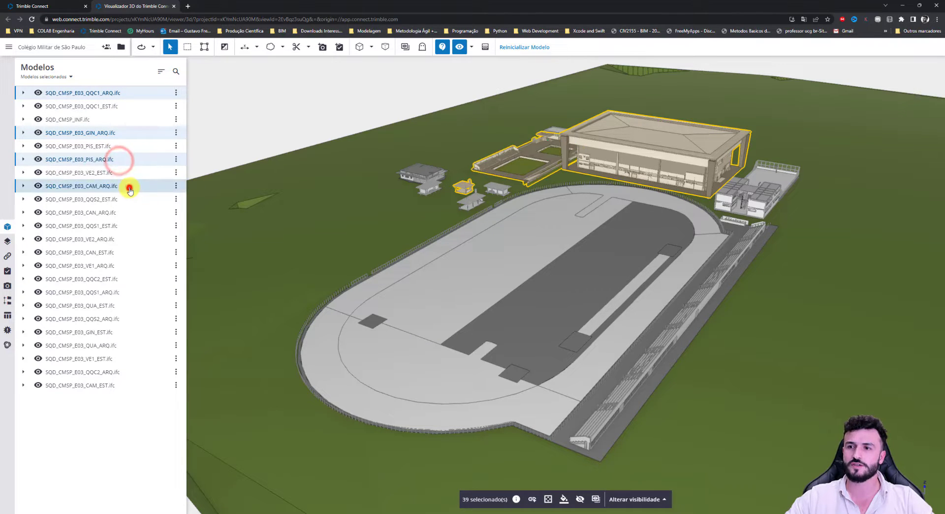
left_click(120, 213, "ctrl")
left_click(118, 239, "ctrl")
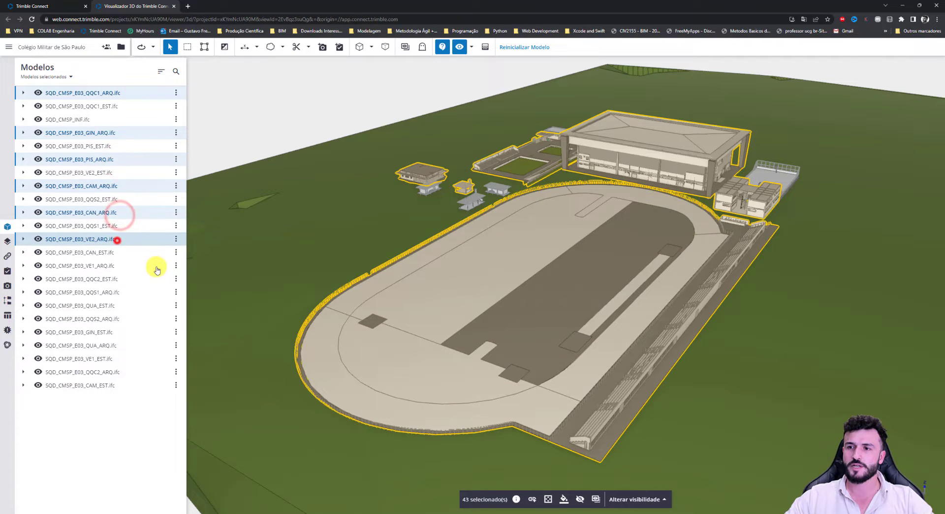
left_click(117, 266, "ctrl")
left_click(128, 292, "ctrl")
left_click(124, 319, "ctrl")
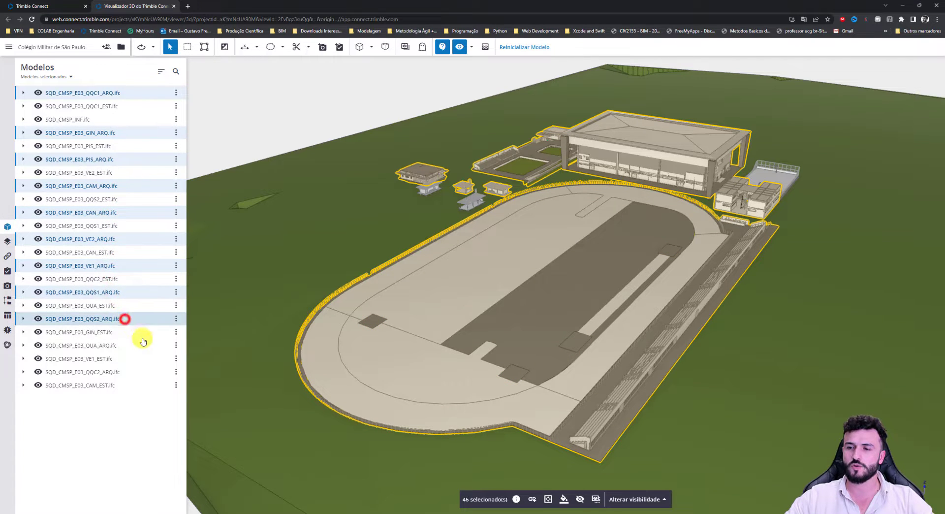
left_click(124, 346, "ctrl")
left_click(124, 371, "ctrl")
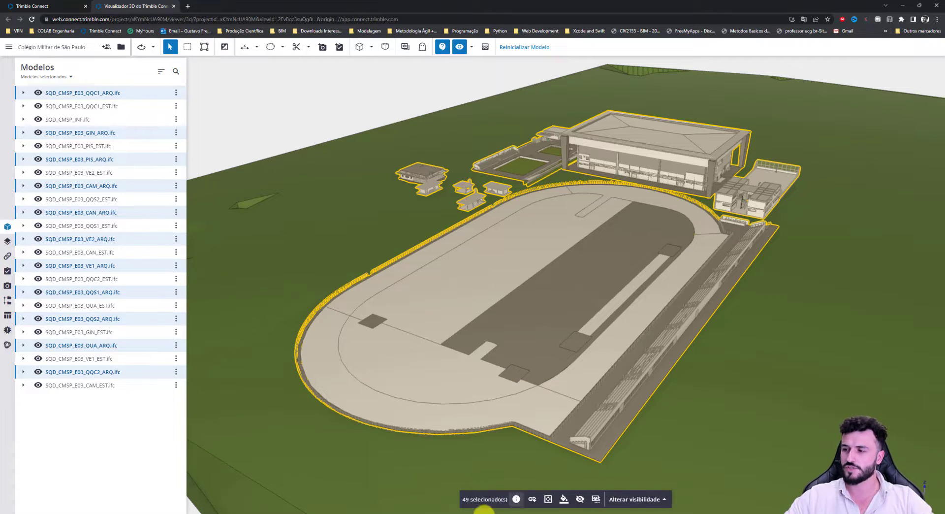
left_click(564, 499)
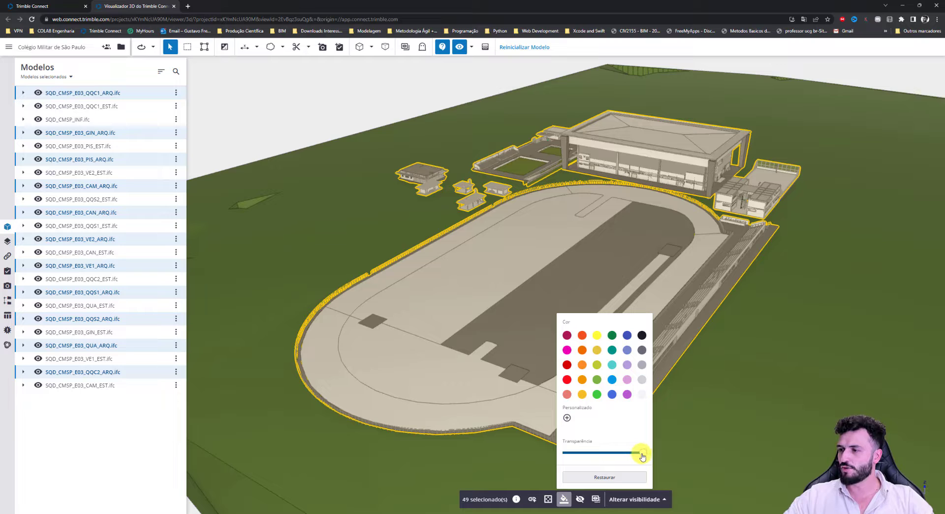
left_click_drag(642, 455, 568, 457)
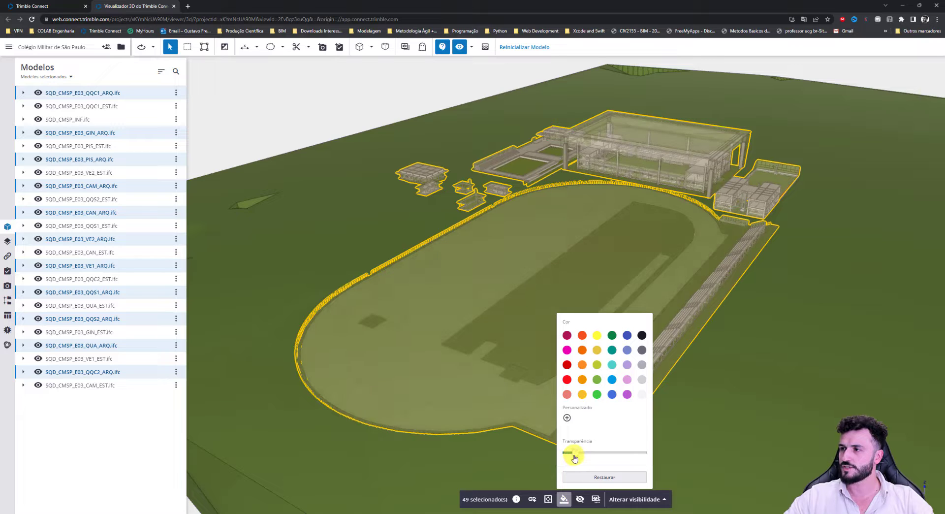
left_click(748, 392)
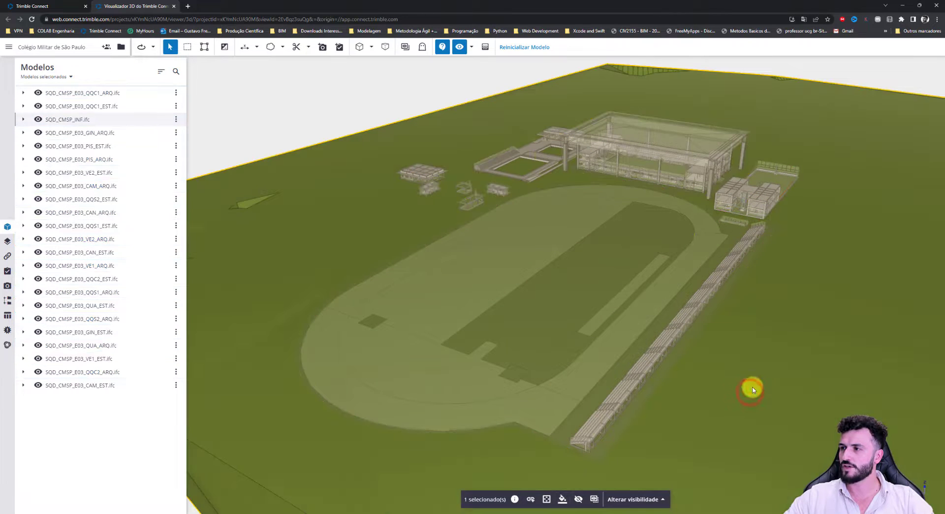
Select all the structural (EST) IFC models in the list, colour them orange and clear the selection
left_click(118, 106)
left_click(129, 150, "ctrl")
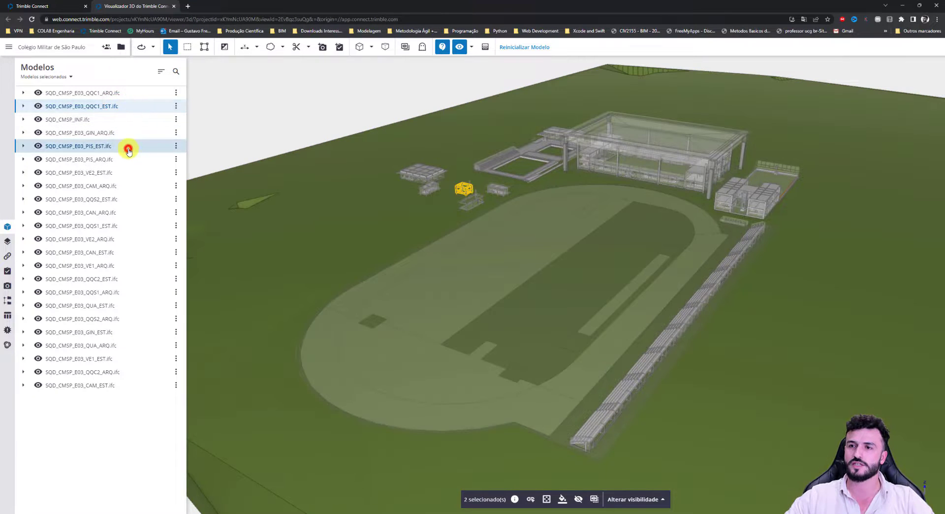
left_click(120, 173, "ctrl")
left_click(126, 198, "ctrl")
left_click(123, 227, "ctrl")
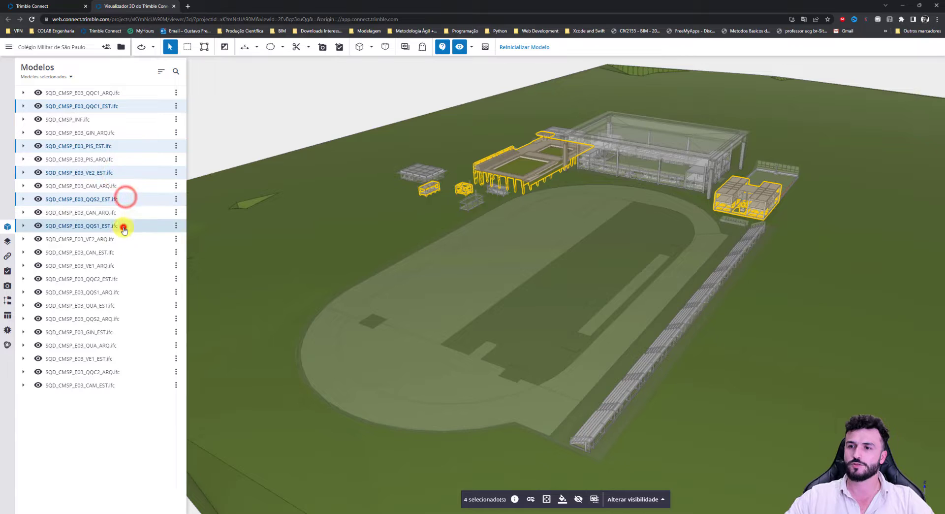
left_click(122, 253, "ctrl")
left_click(125, 278, "ctrl")
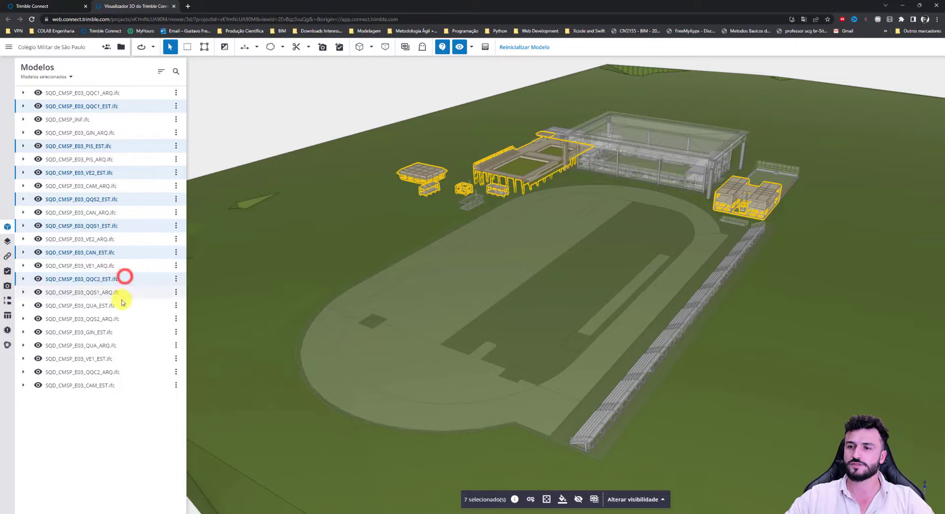
left_click(123, 304, "ctrl")
left_click(118, 332, "ctrl")
left_click(114, 358, "ctrl")
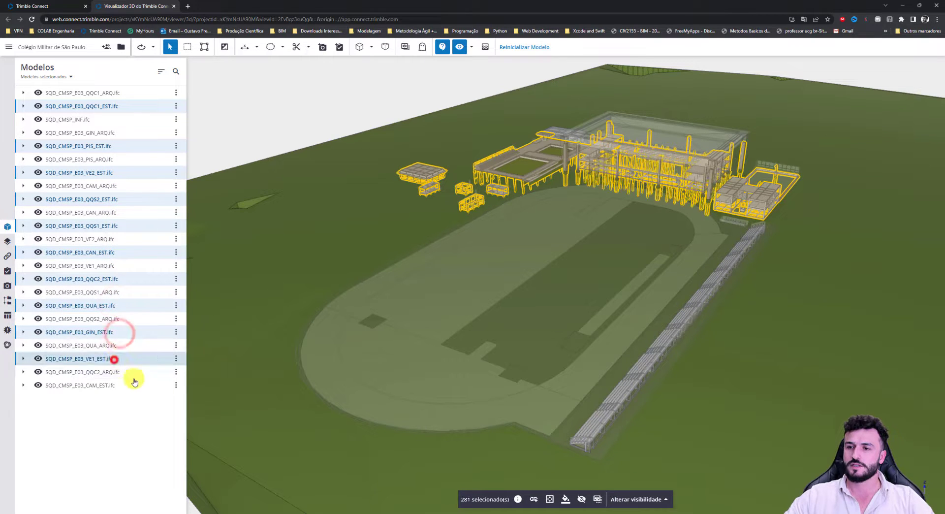
left_click(118, 385, "ctrl")
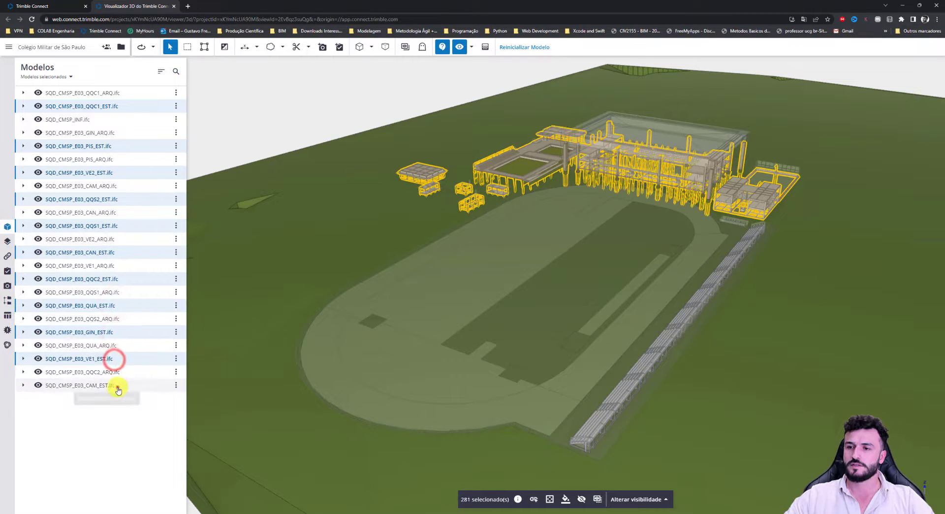
left_click(567, 500)
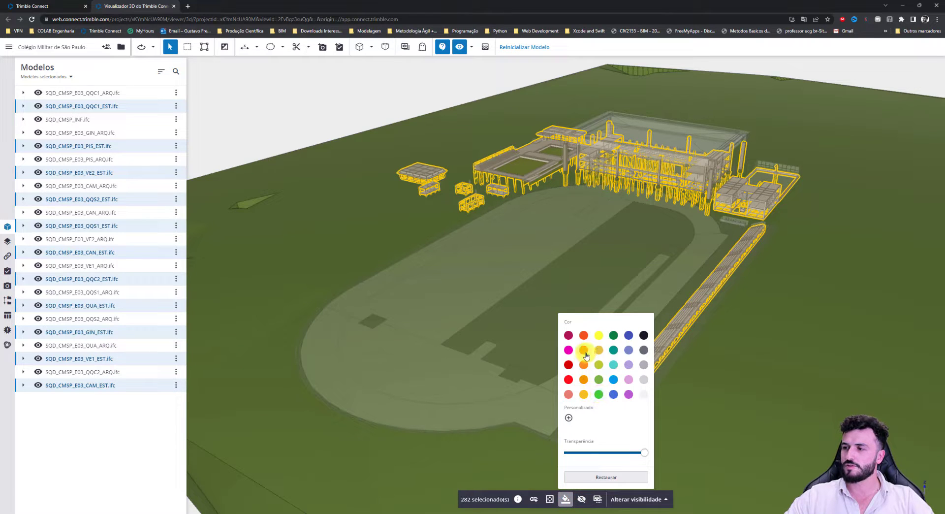
left_click(749, 318)
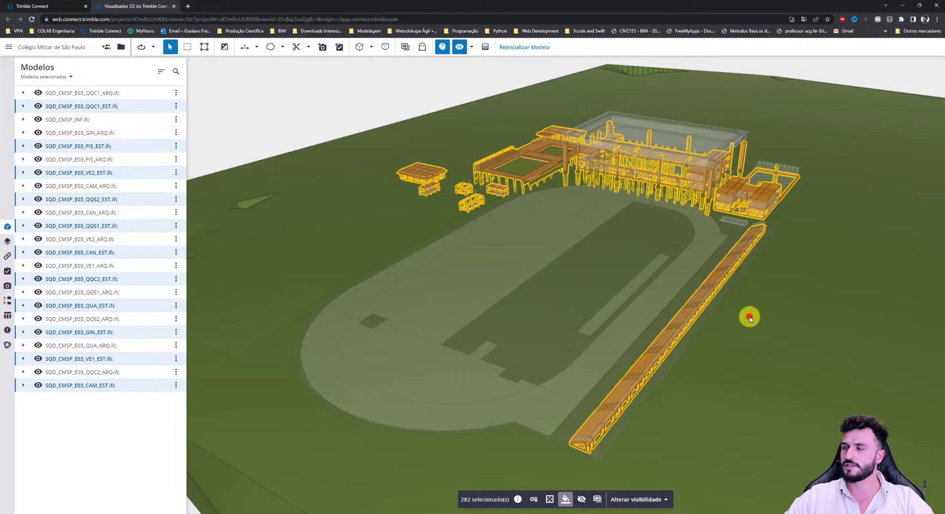
Examine the orange structures inside the transparent architecture around the gymnasium, pools, small pavilions and grandstand
middle_click_drag(723, 267, 715, 282)
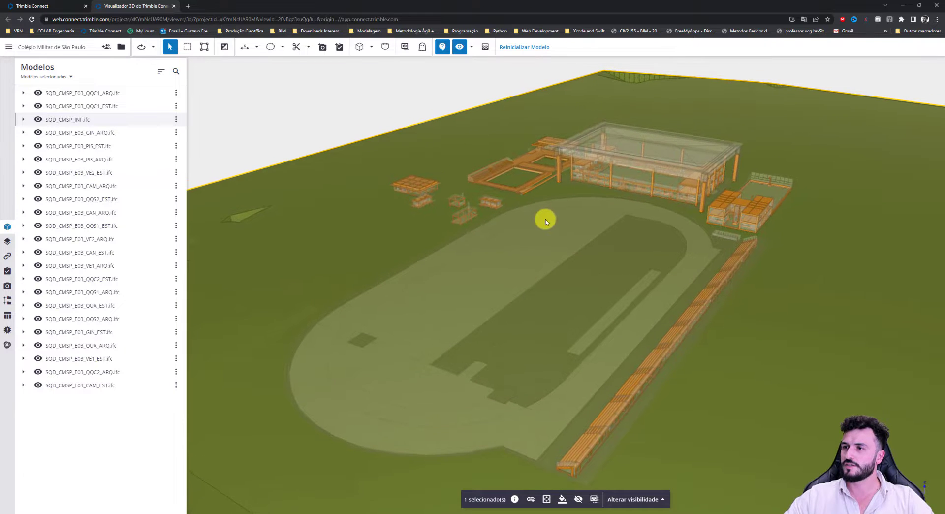
middle_click_drag(545, 219, 567, 220)
left_click_drag(468, 219, 464, 265)
scroll(464, 265, "up", 6)
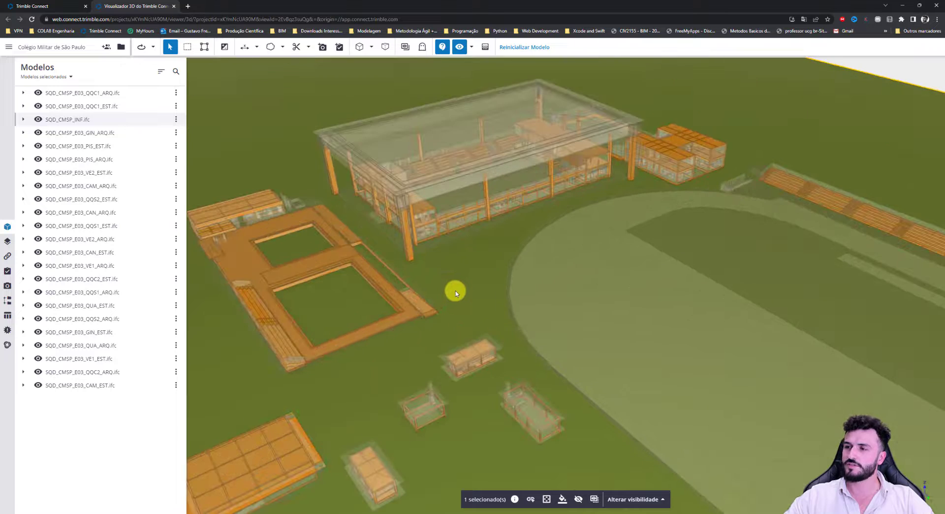
scroll(493, 298, "up", 3)
middle_click_drag(475, 283, 577, 232)
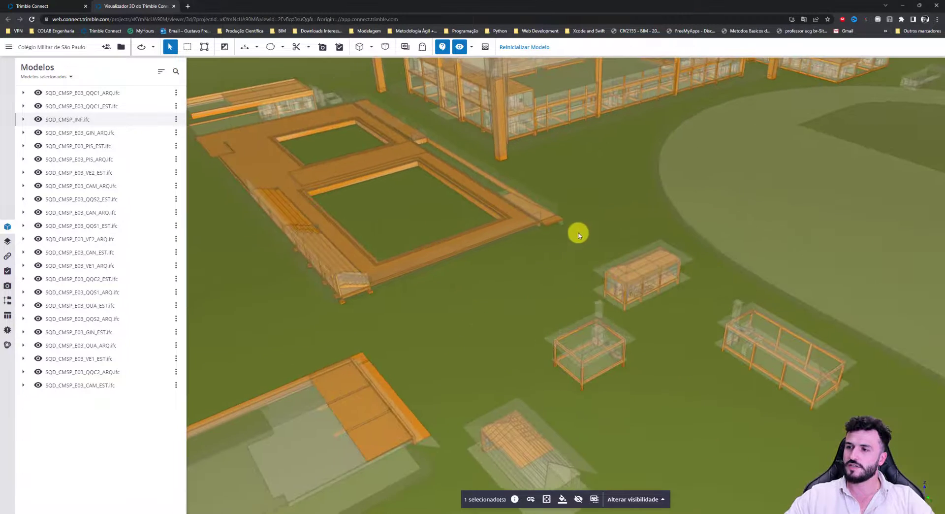
scroll(578, 233, "down", 3)
scroll(698, 260, "down", 4)
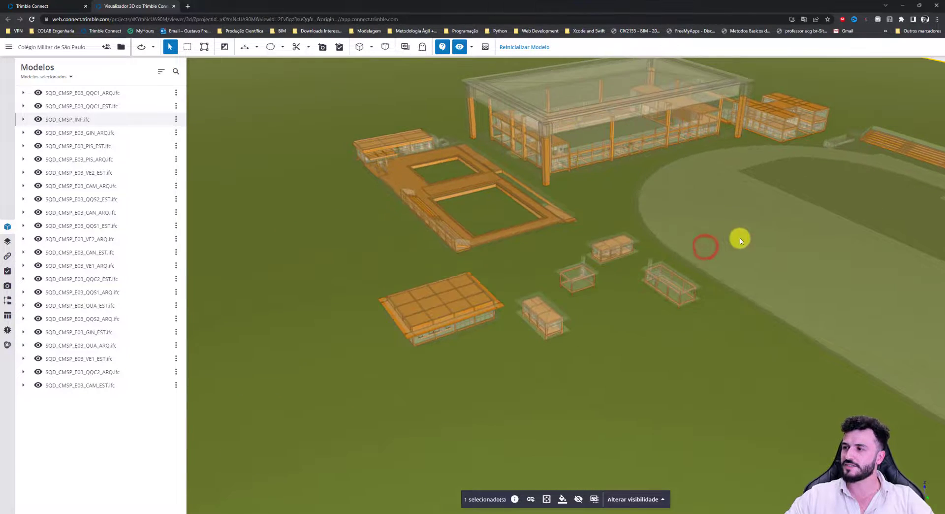
left_click_drag(739, 238, 597, 224)
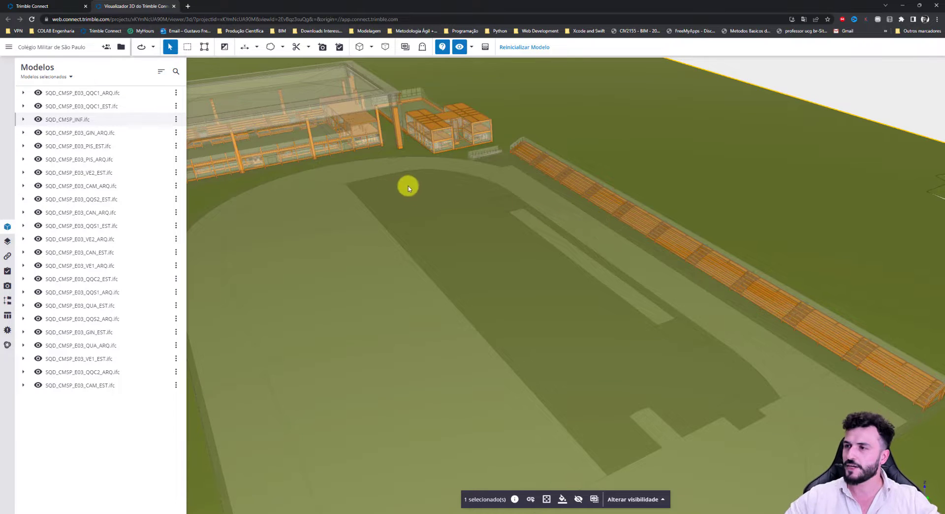
scroll(407, 185, "down", 5)
middle_click_drag(575, 283, 699, 290)
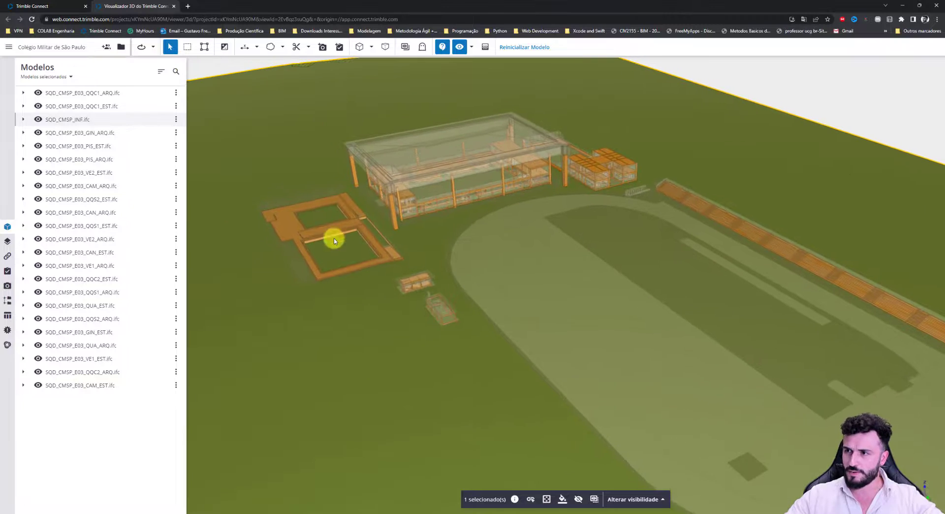
scroll(325, 237, "up", 3)
scroll(345, 226, "up", 3)
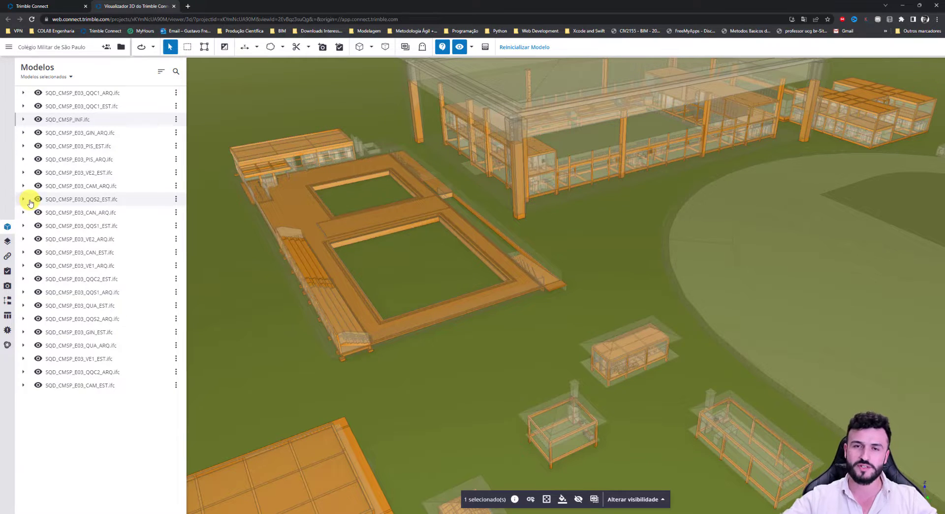
List everything in the project (Tudo no projeto) and expand 02_Projetos and its 01_Desenvolvimento folder
left_click(61, 77)
left_click(55, 109)
left_click(23, 106)
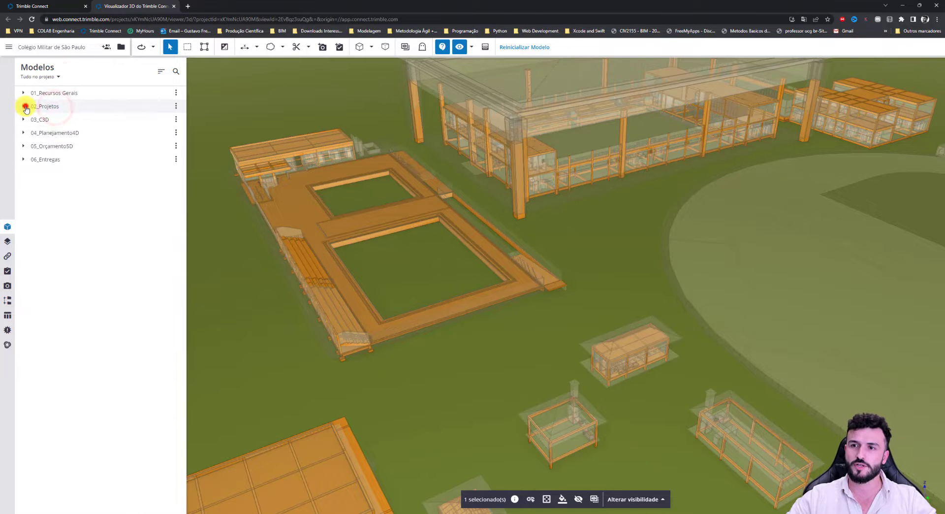
left_click(29, 119)
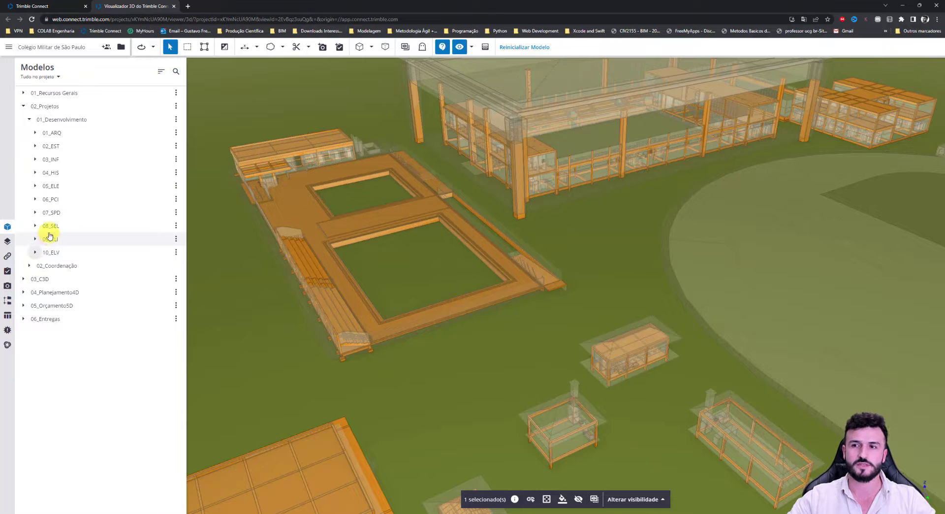
Collapse and reopen 02_Projetos, and expand 01_ARQ and its 02_BIM folder to view the architectural model files
left_click(24, 106)
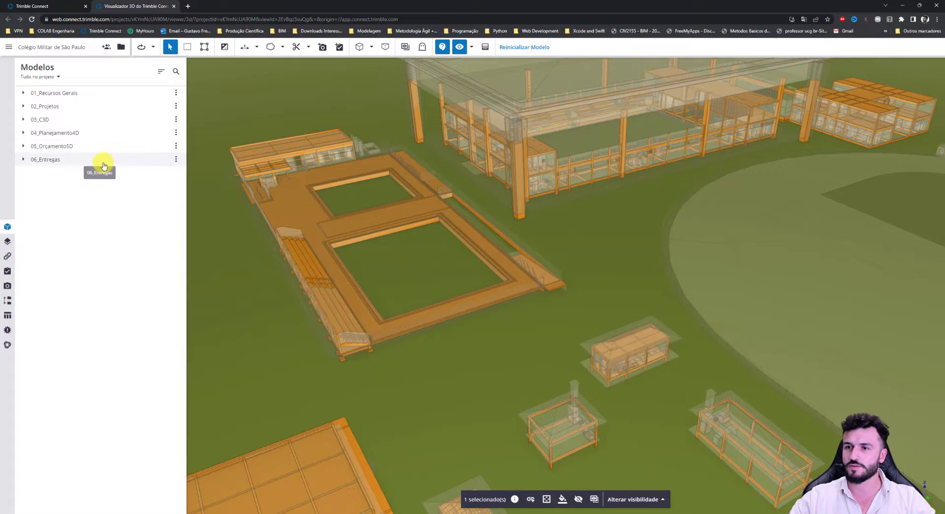
left_click(23, 106)
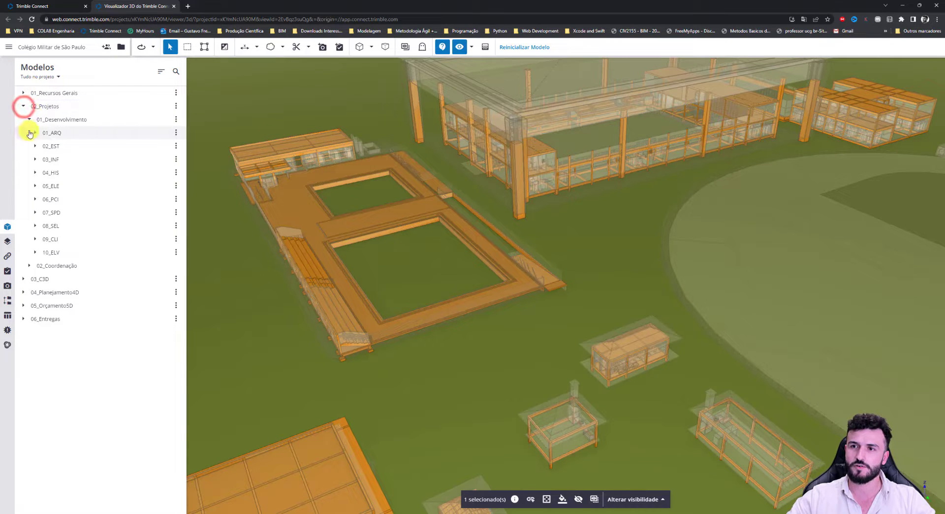
left_click(35, 132)
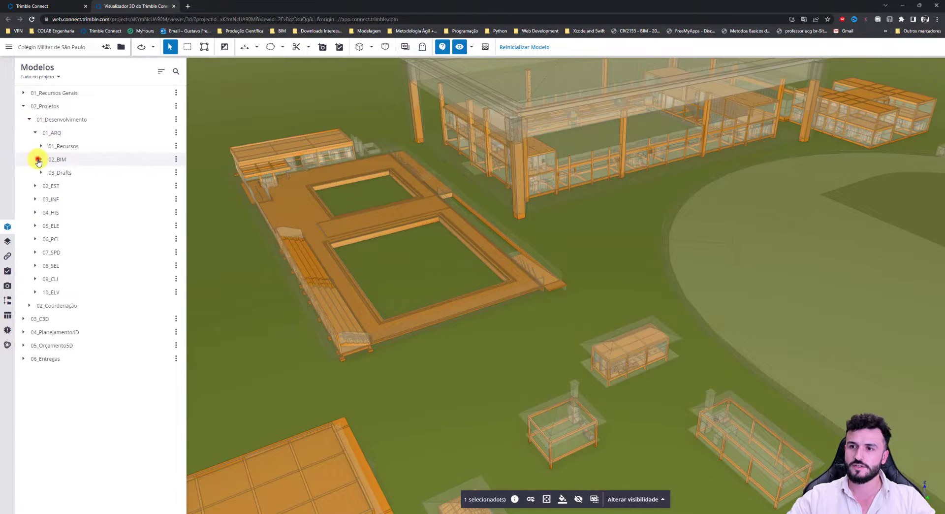
left_click(40, 159)
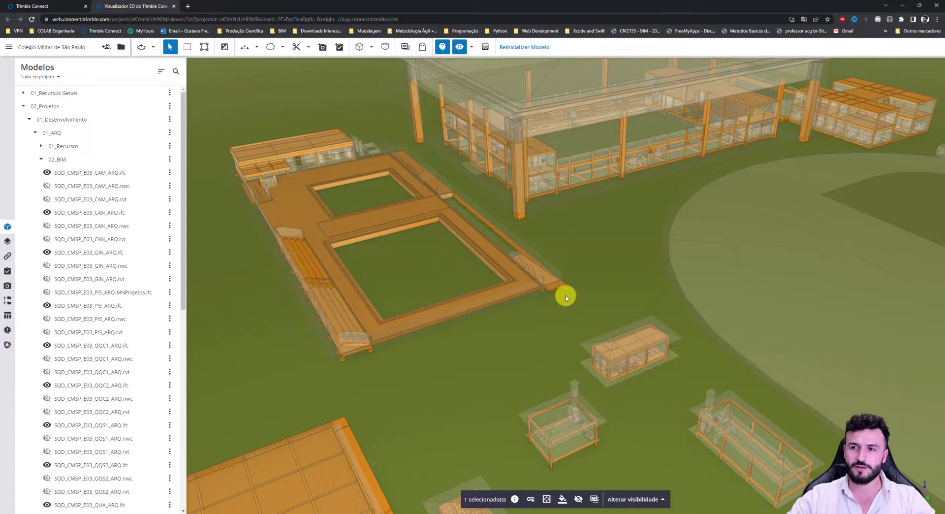
scroll(565, 297, "down", 10)
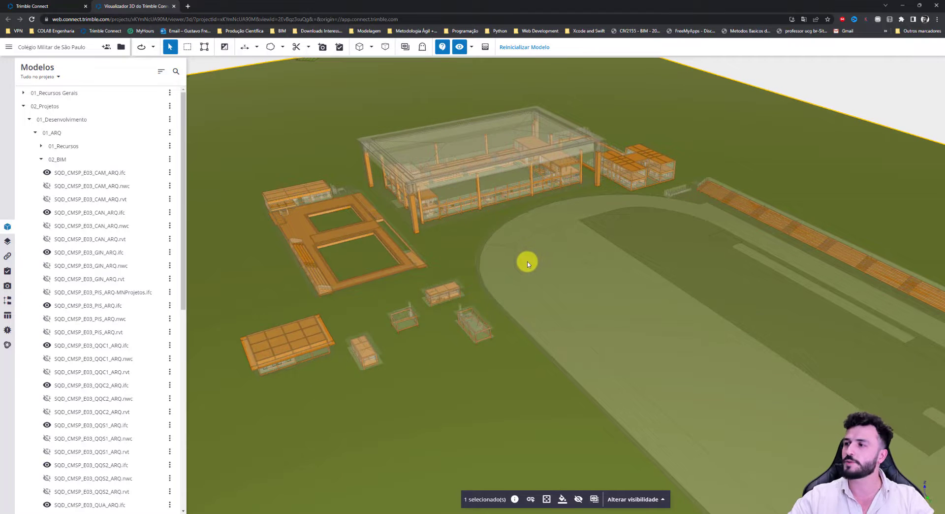
scroll(473, 256, "down", 3)
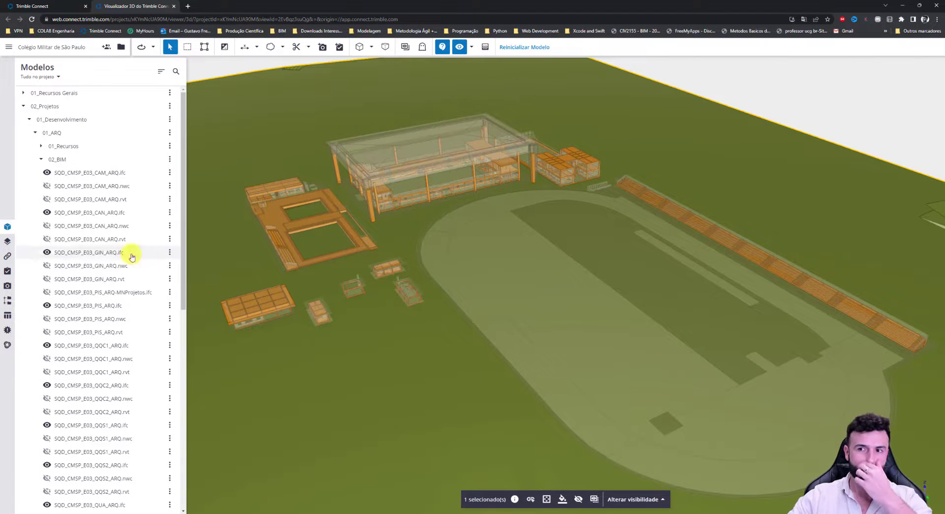
Collapse 02_BIM and return the list to Modelos selecionados, and display the layers (Camadas) of the loaded models
left_click(42, 159)
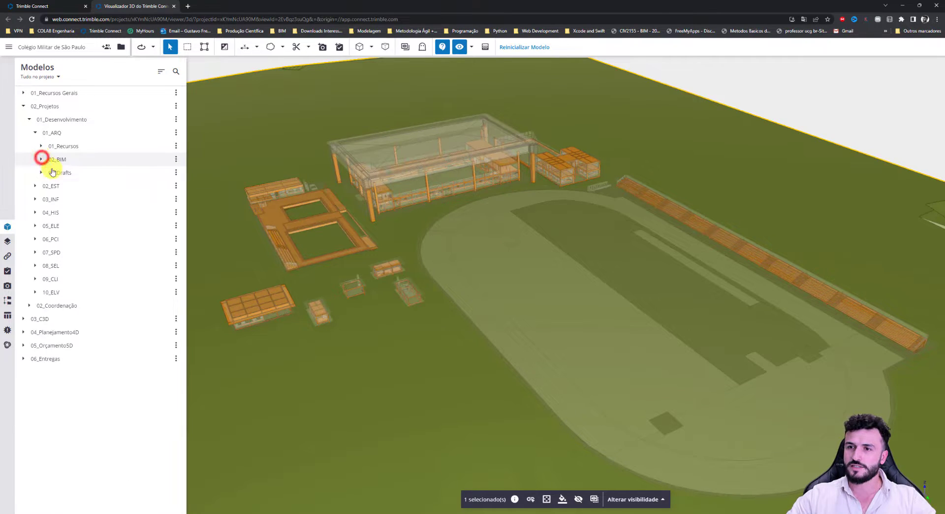
left_click(52, 78)
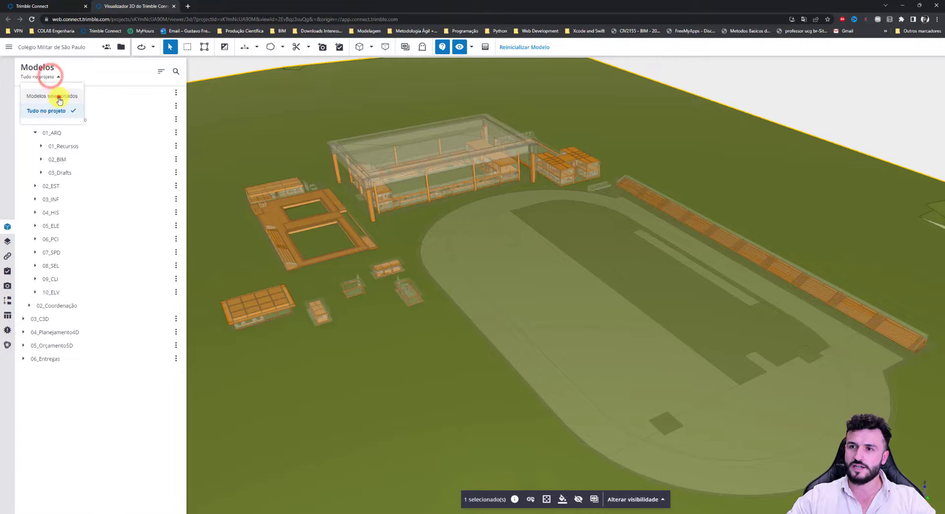
left_click(55, 96)
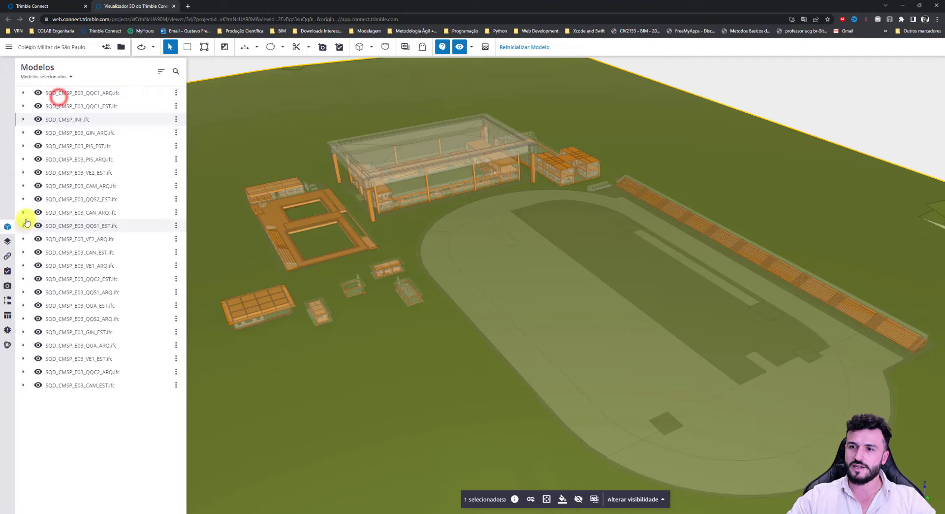
left_click(8, 242)
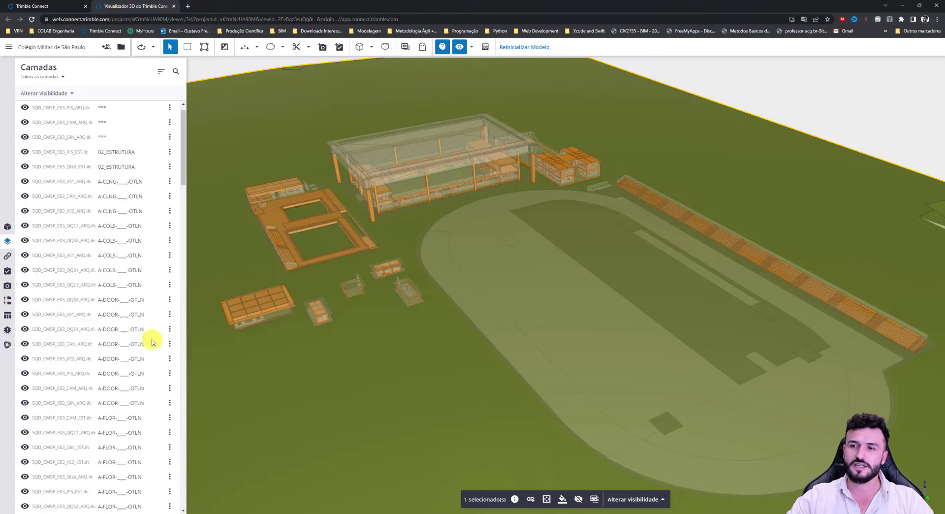
Browse the layers of all loaded models and sort the list by model file name
scroll(115, 189, "down", 3)
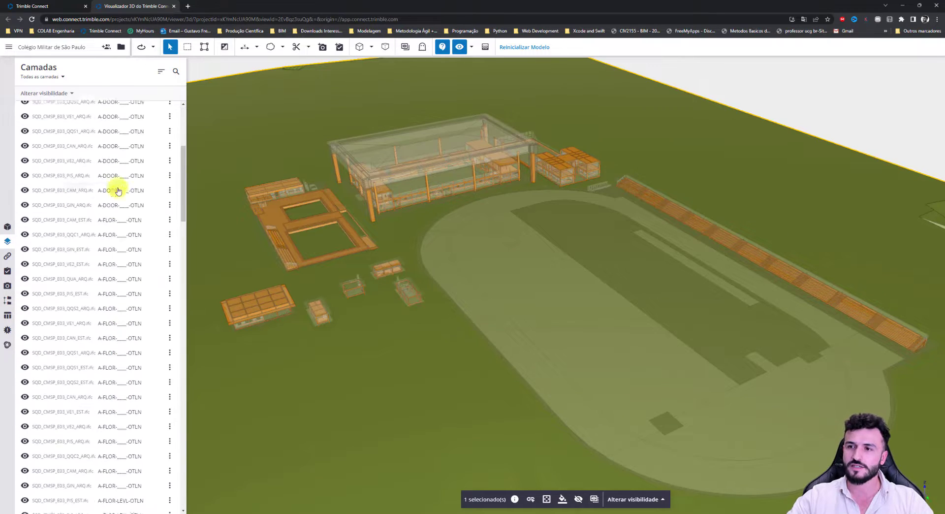
scroll(112, 176, "down", 10)
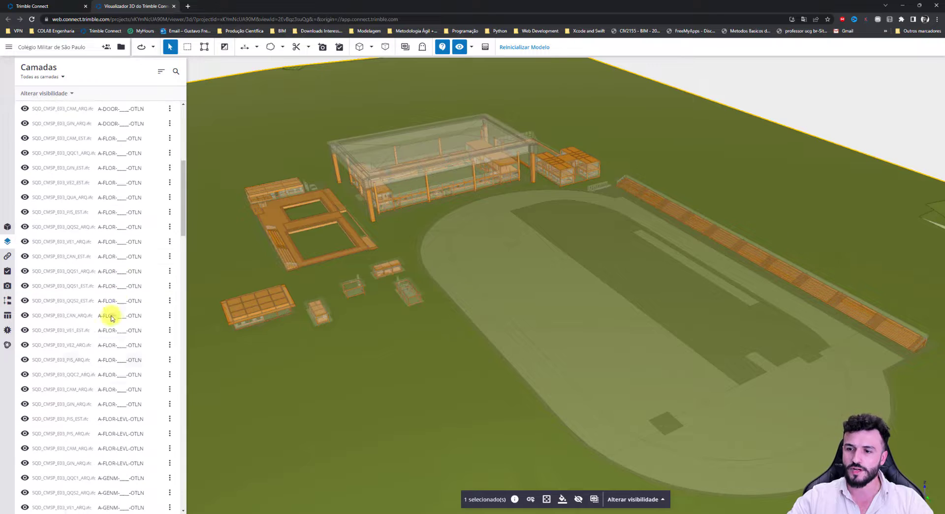
scroll(108, 423, "up", 13)
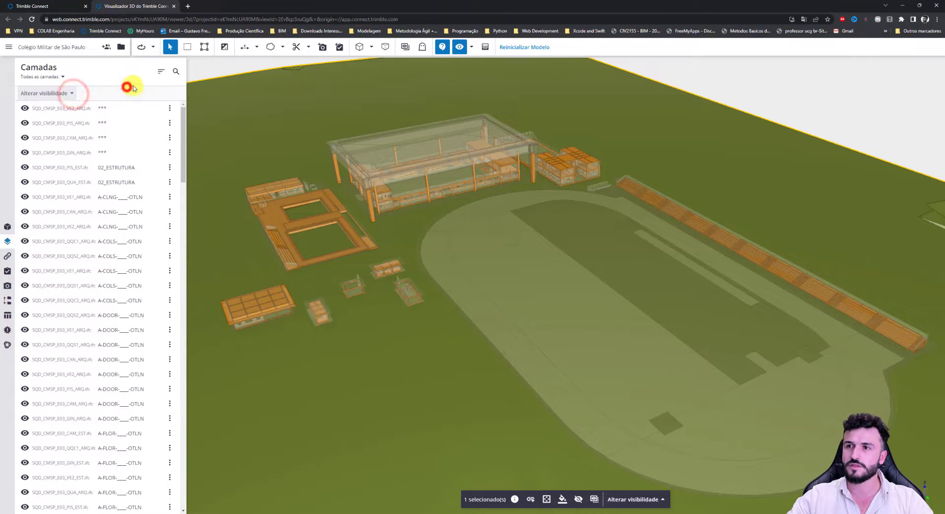
left_click(158, 72)
left_click(159, 107)
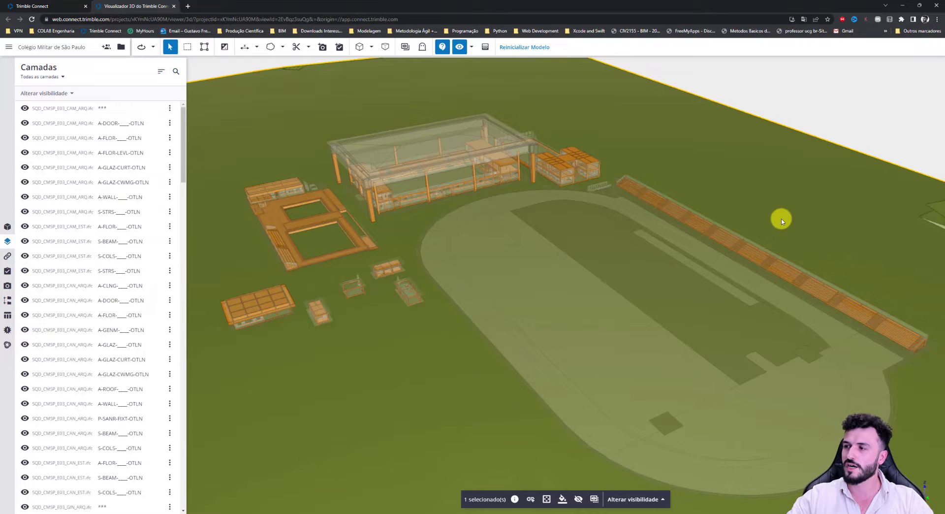
Select all objects on the S-COLS layer of the SQD_CMSP_E03_CAM_EST model
scroll(779, 225, "up", 2)
scroll(780, 226, "down", 2)
right_click(783, 235)
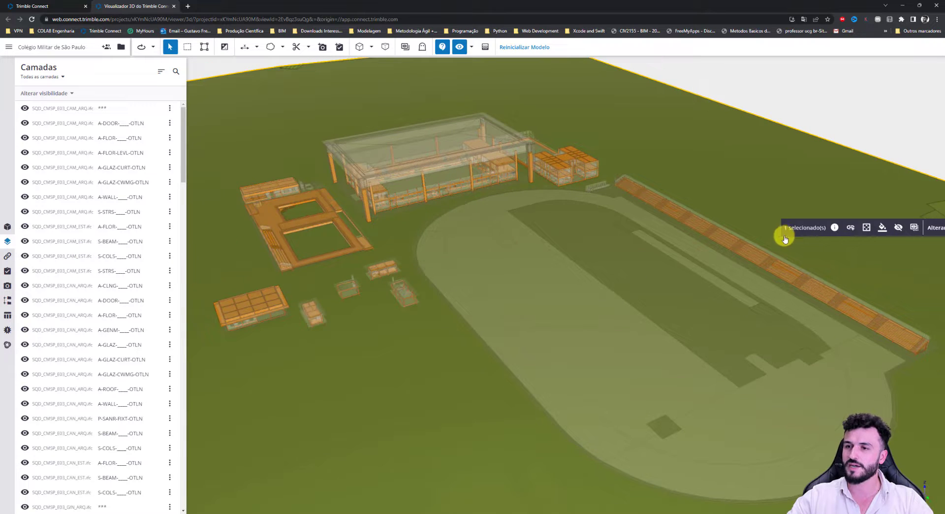
left_click(80, 255)
right_click(129, 256)
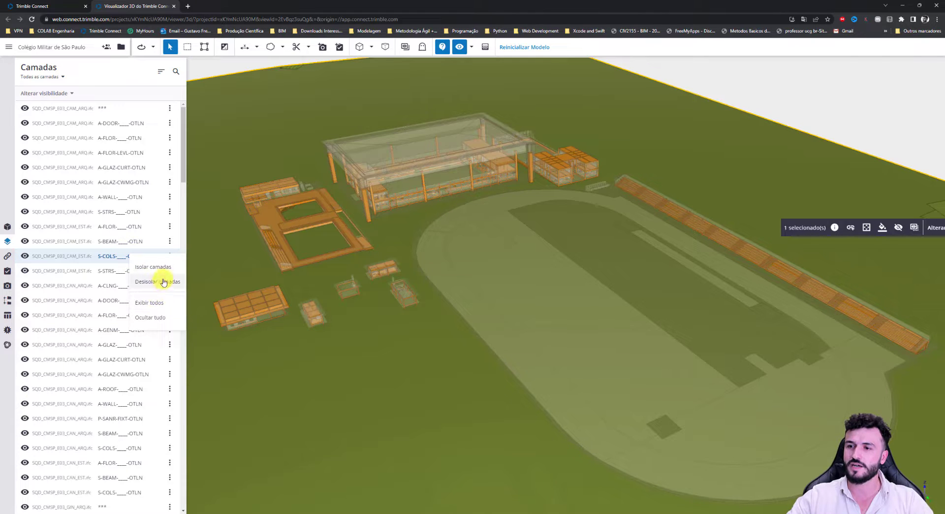
right_click(101, 256)
left_click(63, 267)
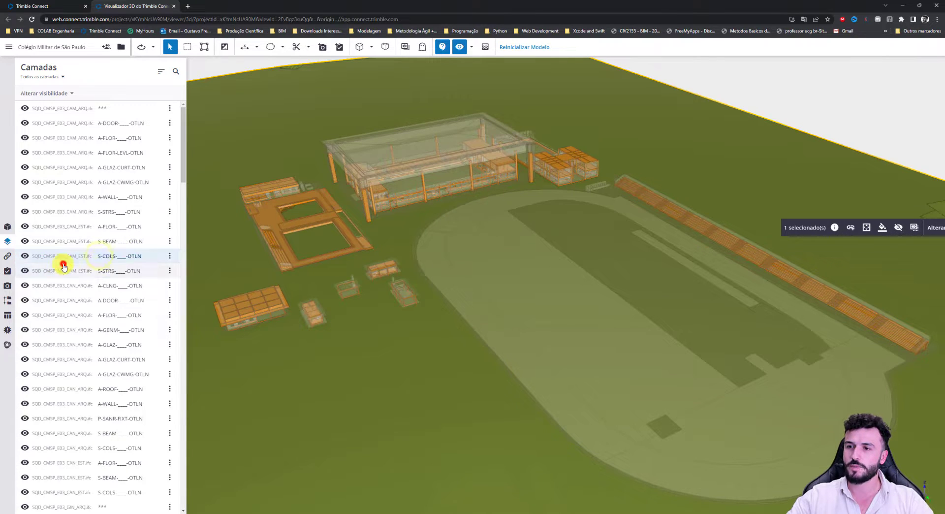
left_click(70, 260)
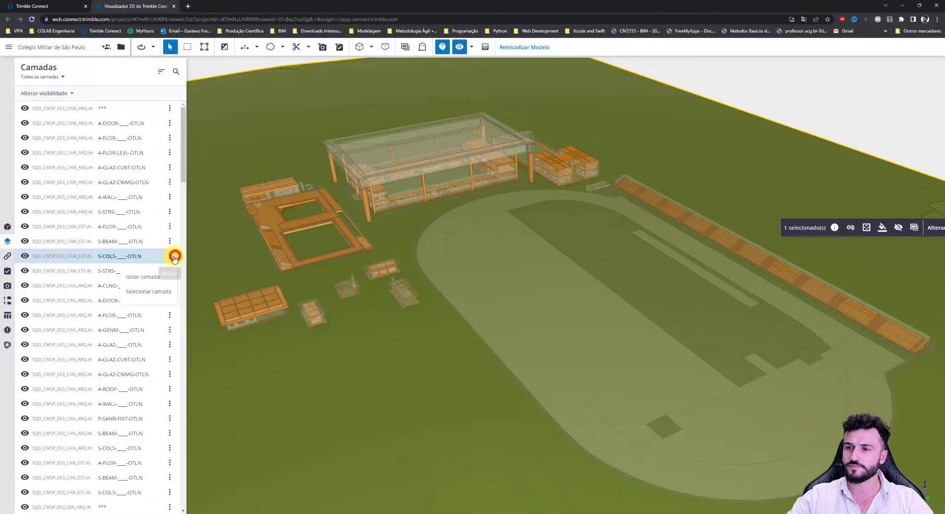
left_click(148, 291)
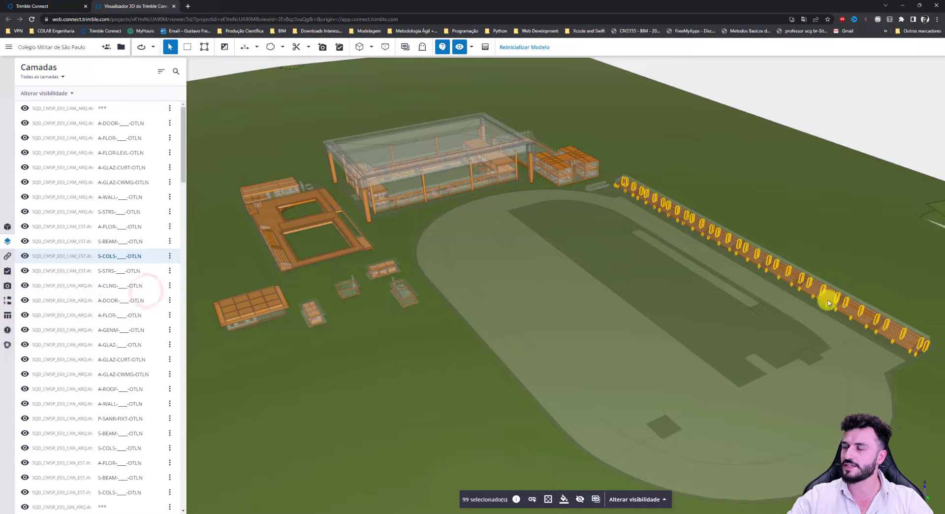
Inspect the selected grandstand columns and isolate the S-COLS layer of SQD_CMSP_E03_CAM_EST (Isolar camada)
left_click_drag(775, 302, 617, 325)
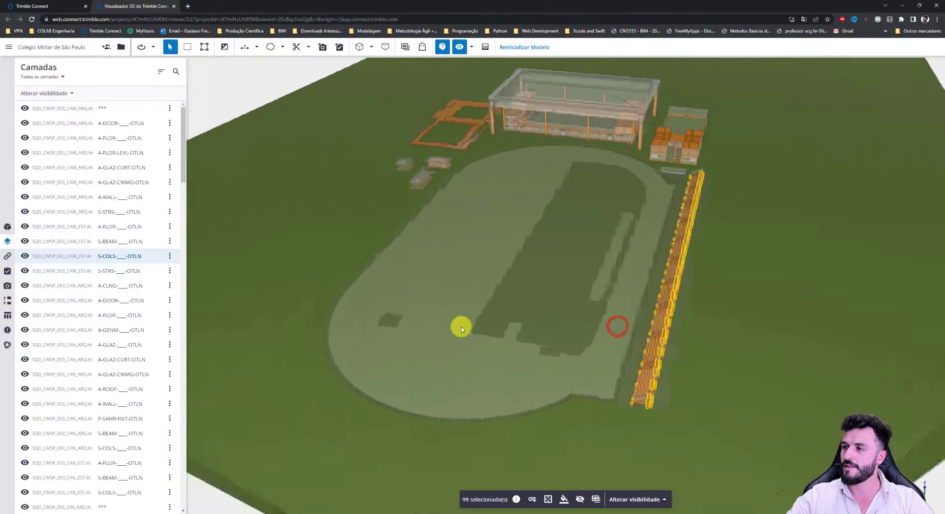
left_click_drag(461, 329, 740, 333)
scroll(641, 340, "up", 10)
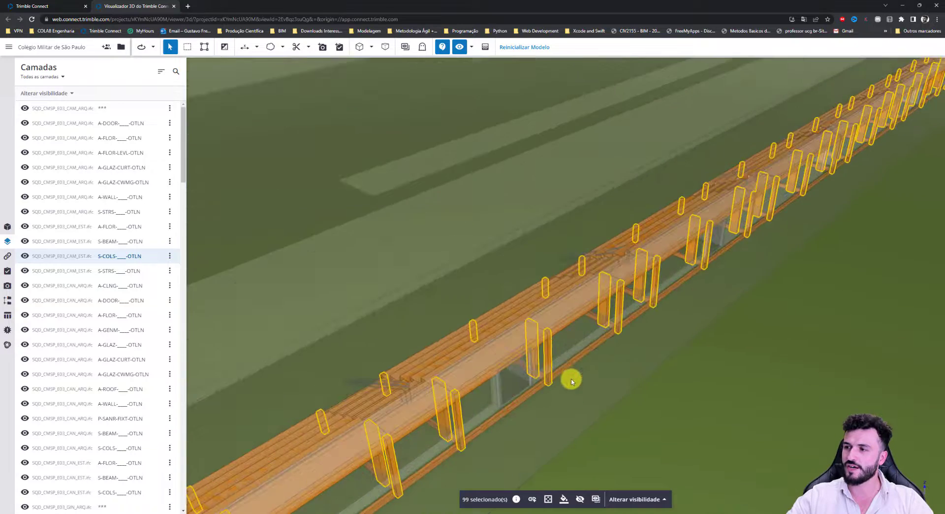
scroll(572, 381, "down", 5)
left_click_drag(553, 392, 199, 285)
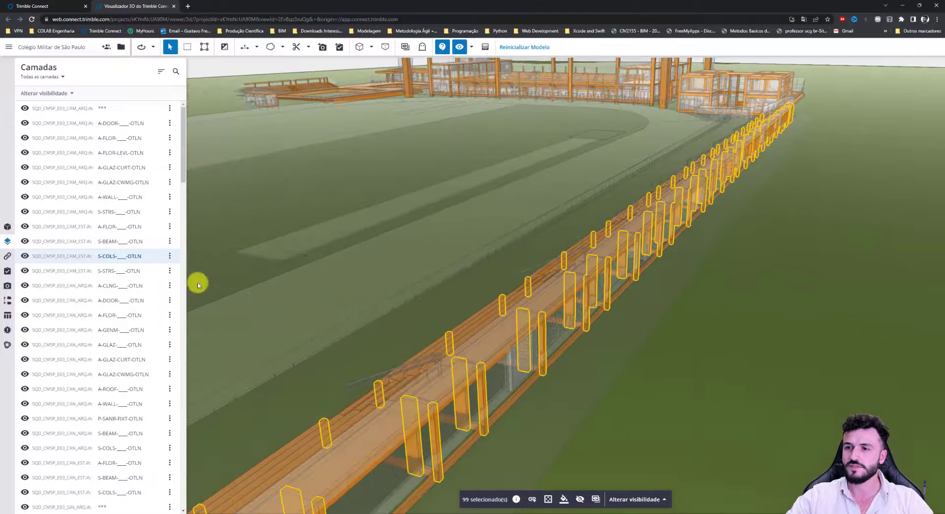
left_click(169, 256)
left_click(147, 273)
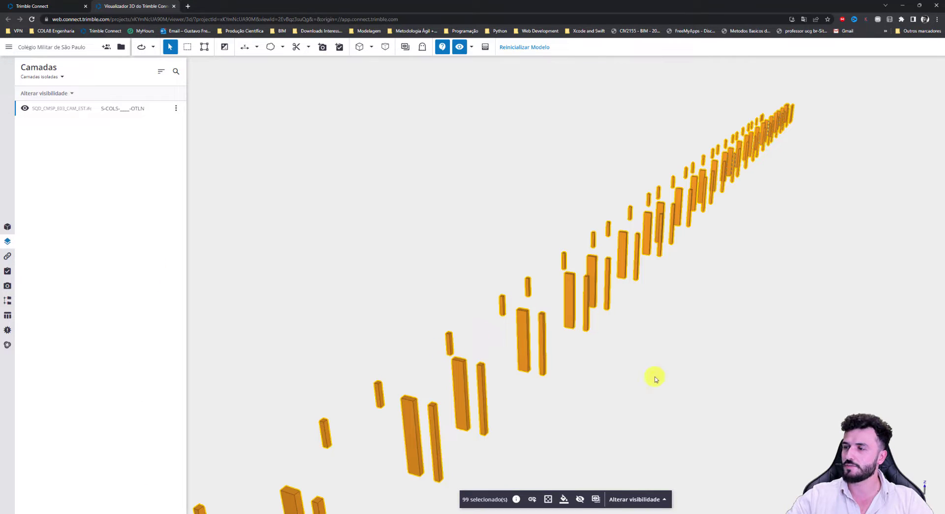
View the isolated columns and remove the layer's isolation (Desisolar camada)
mouse_move(654, 379)
left_mouse_down()
mouse_move(695, 371)
mouse_move(665, 376)
left_mouse_up()
scroll(664, 377, "down", 2)
scroll(668, 348, "down", 2)
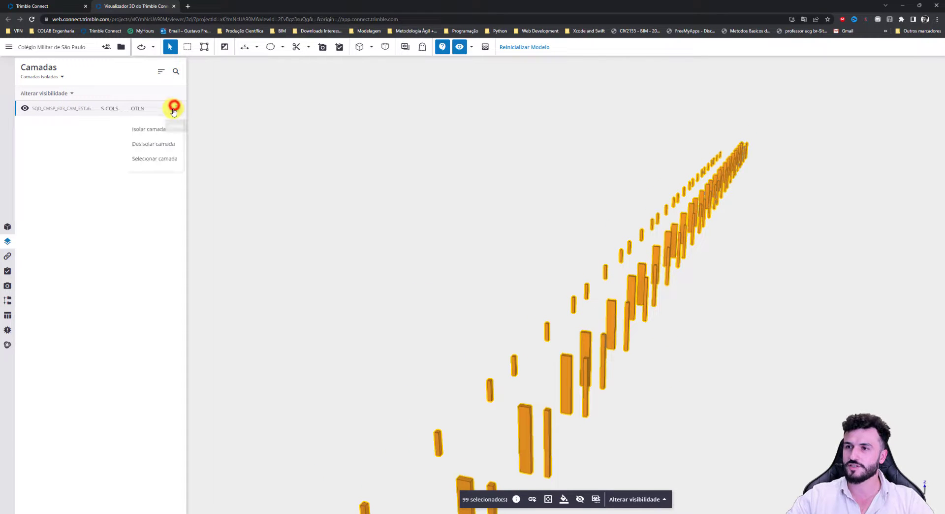
left_click(153, 143)
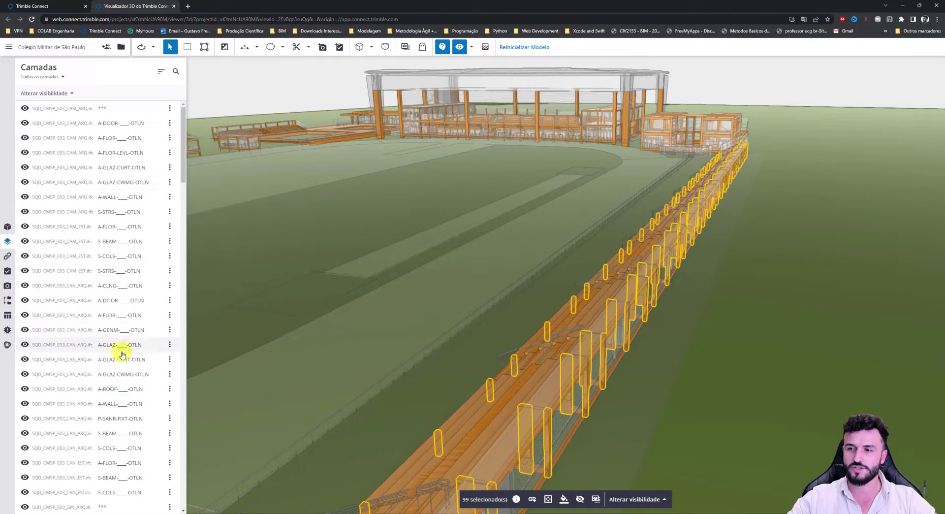
Browse the layers grouped by model and select all objects on the S-BEAM layer of SQD_CMSP_E03_CAM_EST
scroll(122, 393, "down", 2)
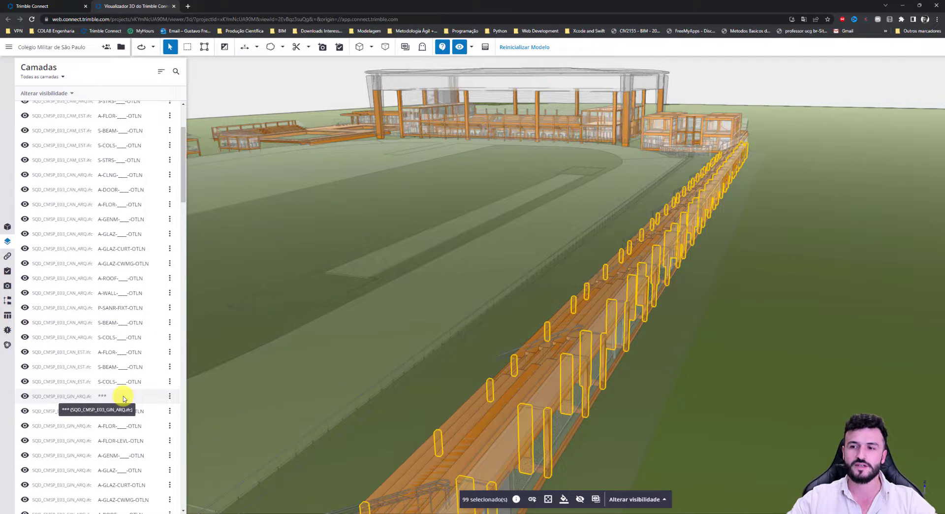
scroll(106, 321, "up", 1)
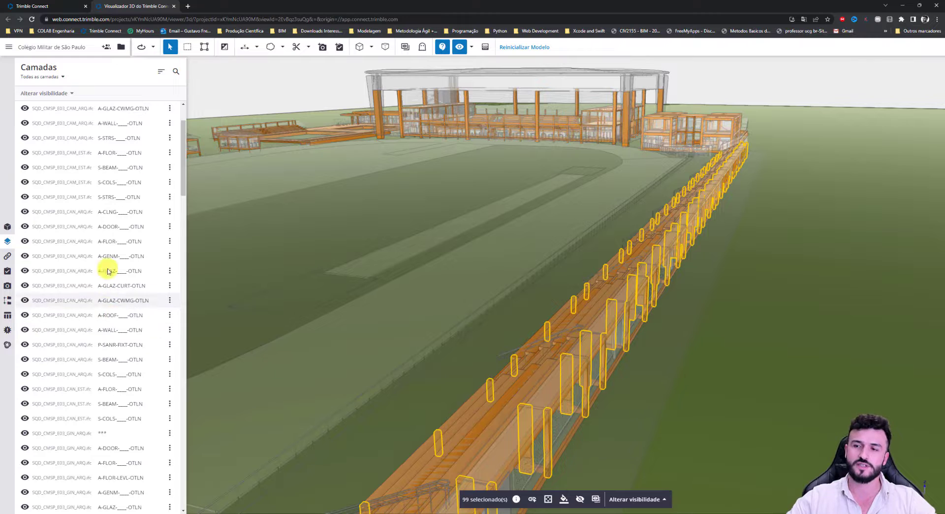
scroll(122, 334, "down", 1)
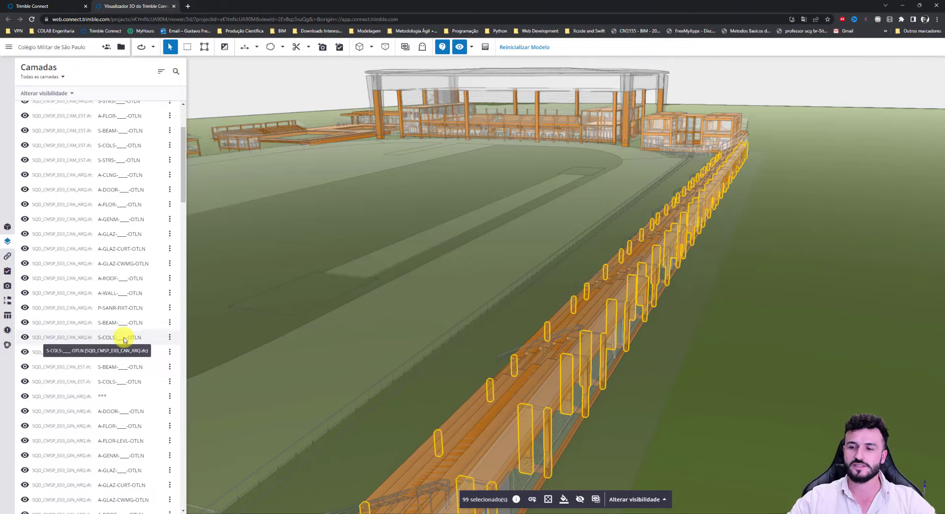
scroll(124, 339, "down", 3)
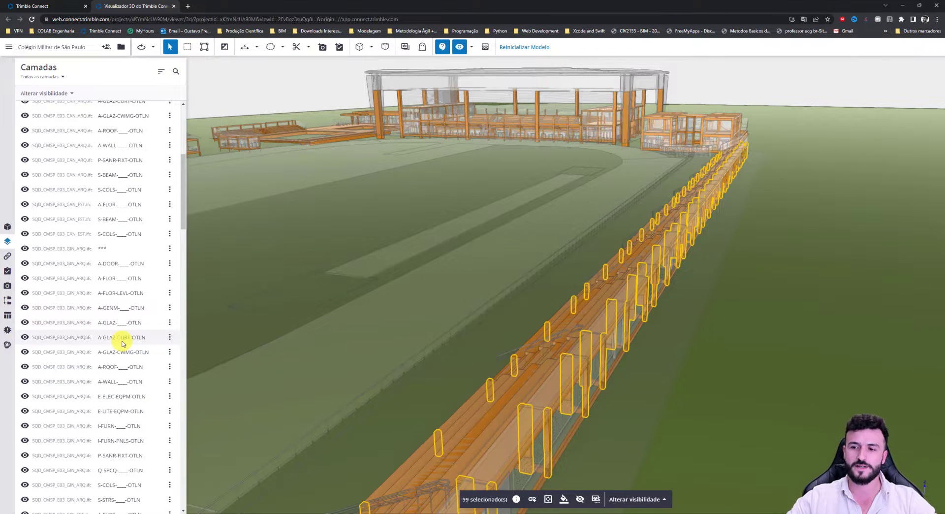
scroll(123, 343, "up", 6)
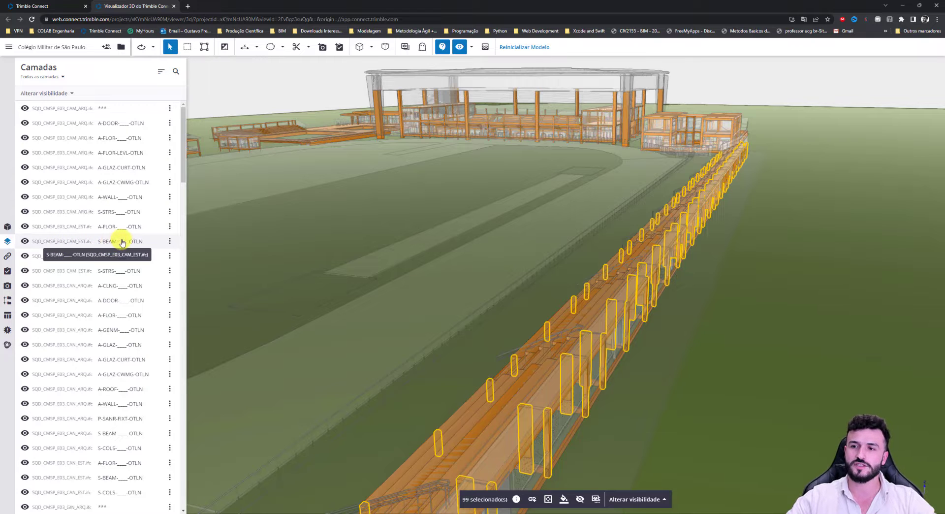
left_click(169, 240)
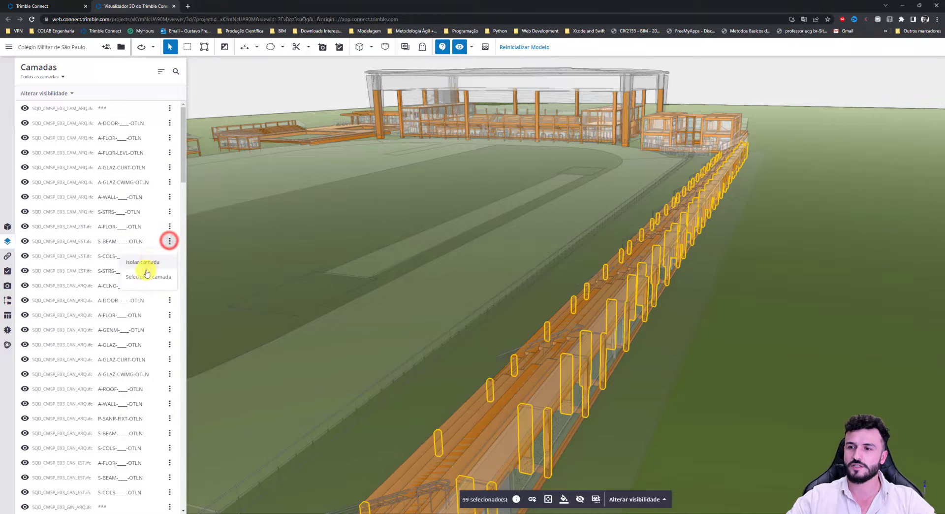
left_click(141, 277)
Examine the grandstand's beams, stepped supports and columns up close from its end
middle_click_drag(649, 383, 659, 376)
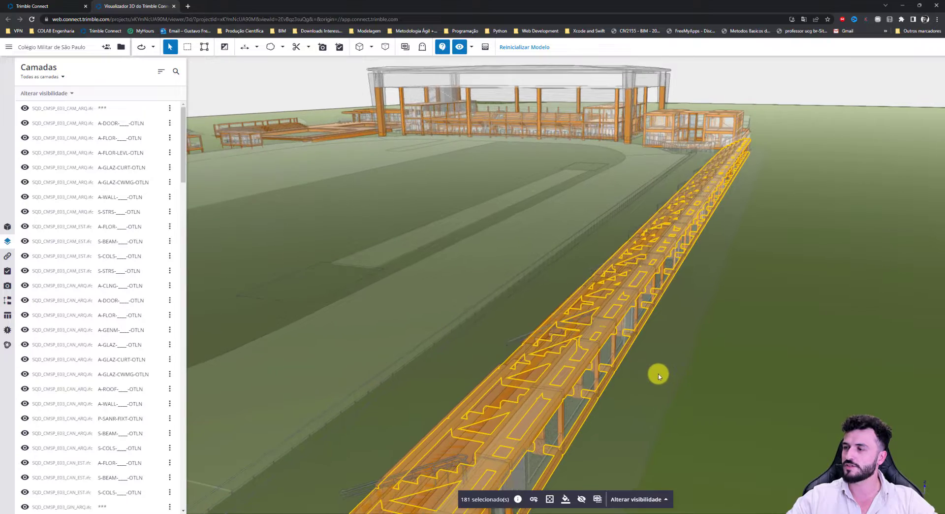
left_click_drag(662, 362, 573, 386)
scroll(534, 420, "up", 5)
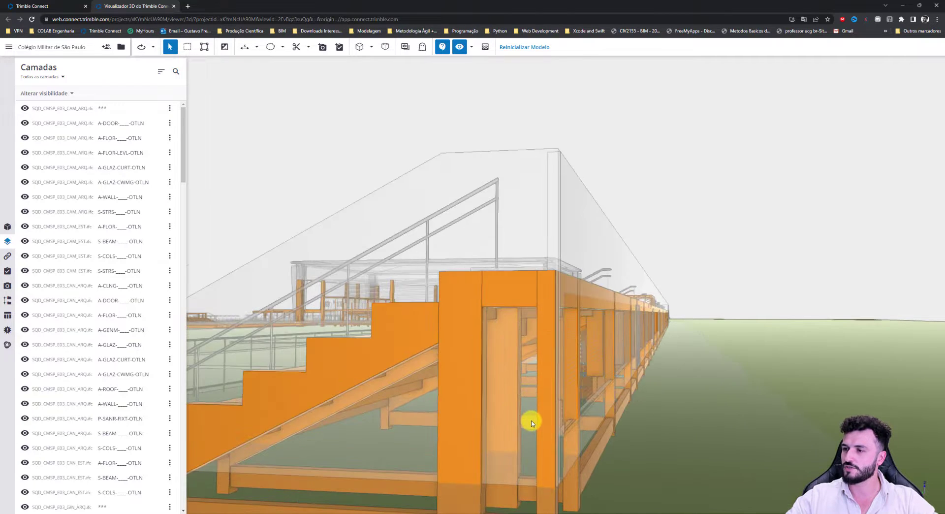
scroll(507, 421, "up", 8)
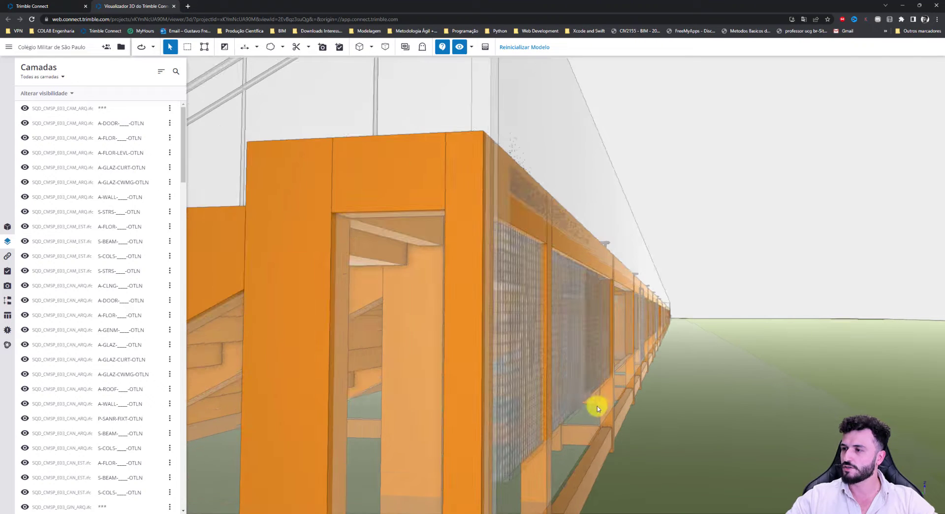
left_click_drag(586, 408, 788, 376)
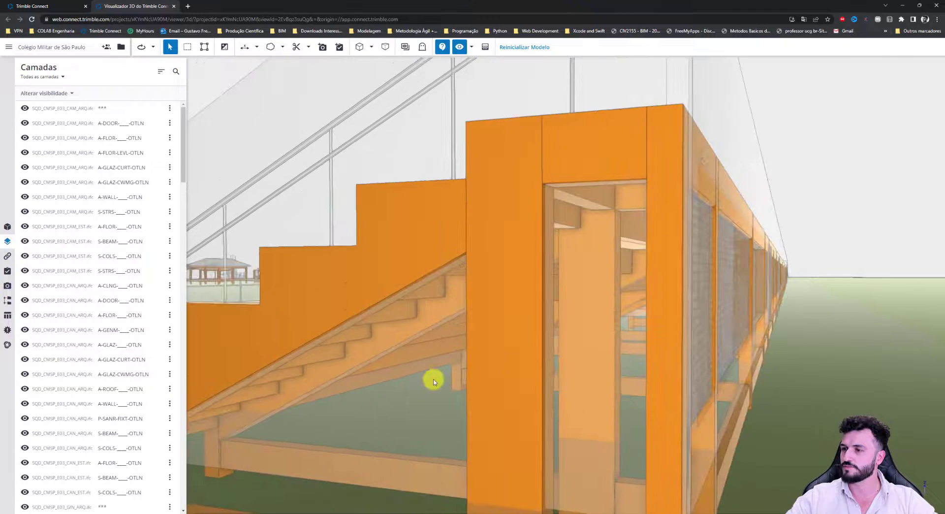
left_click_drag(433, 380, 487, 382)
scroll(532, 363, "down", 5)
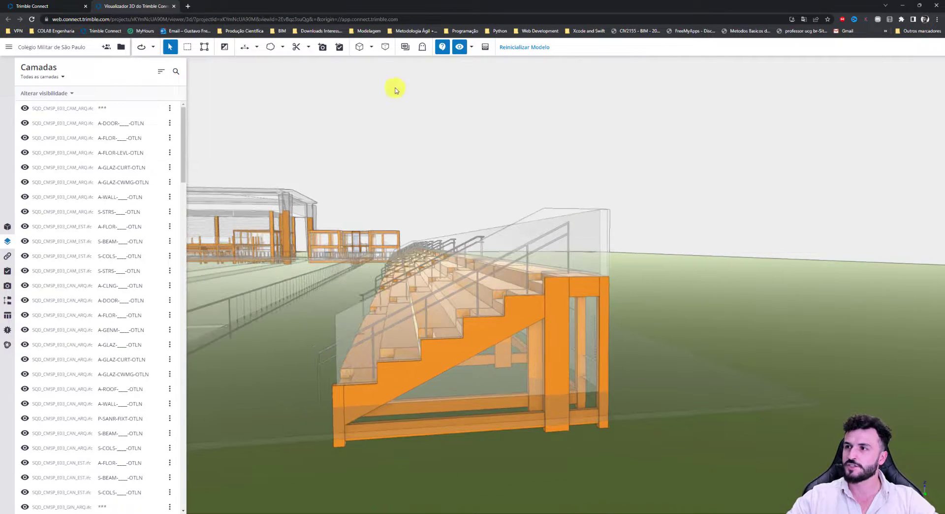
Switch the camera navigation to Panorama and pan the view around the grandstand
left_click(155, 46)
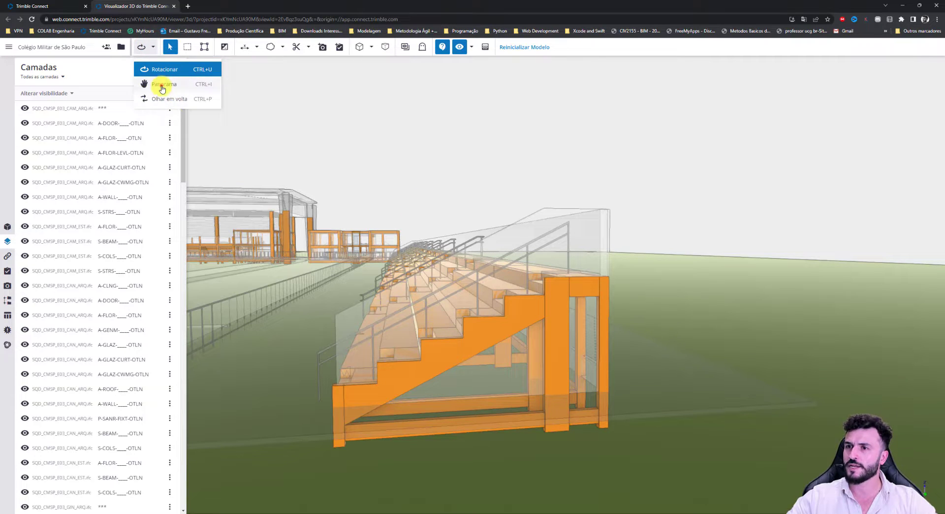
left_click(161, 87)
left_click_drag(637, 306, 619, 315)
left_click_drag(603, 324, 700, 323)
mouse_move(648, 295)
left_mouse_down()
mouse_move(370, 330)
mouse_move(529, 299)
mouse_move(420, 308)
mouse_move(551, 280)
left_mouse_up()
Set the camera navigation back to Rotacionar and orbit to view the whole grandstand and running track
left_click(147, 46)
left_click(155, 70)
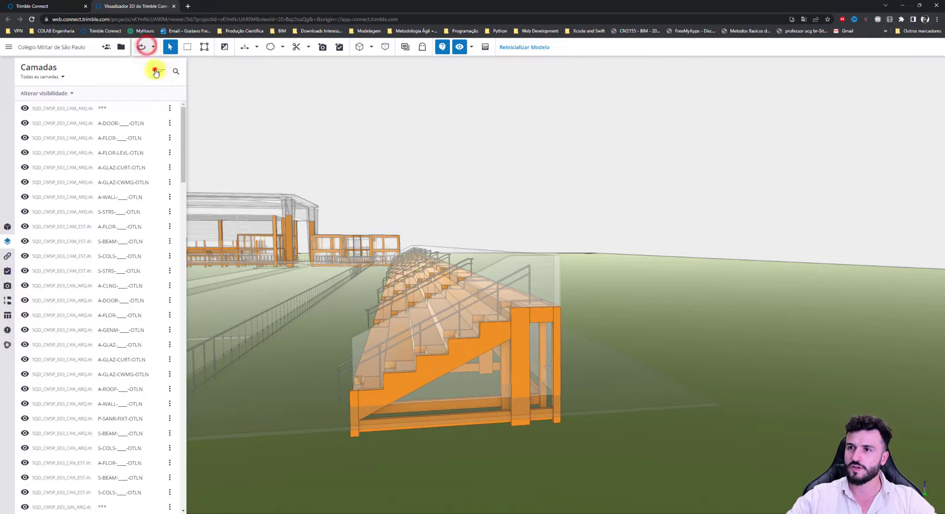
left_click_drag(618, 246, 495, 305)
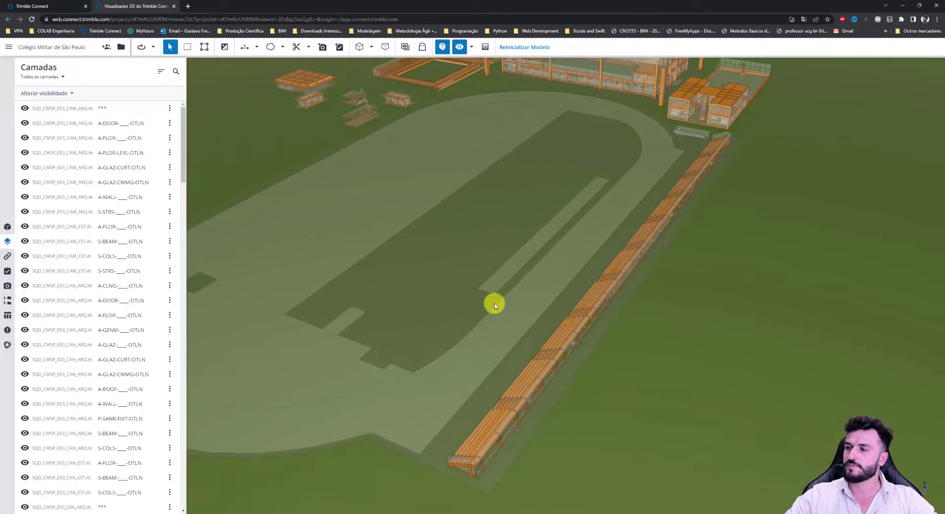
scroll(485, 341, "up", 2)
left_click_drag(468, 340, 501, 318)
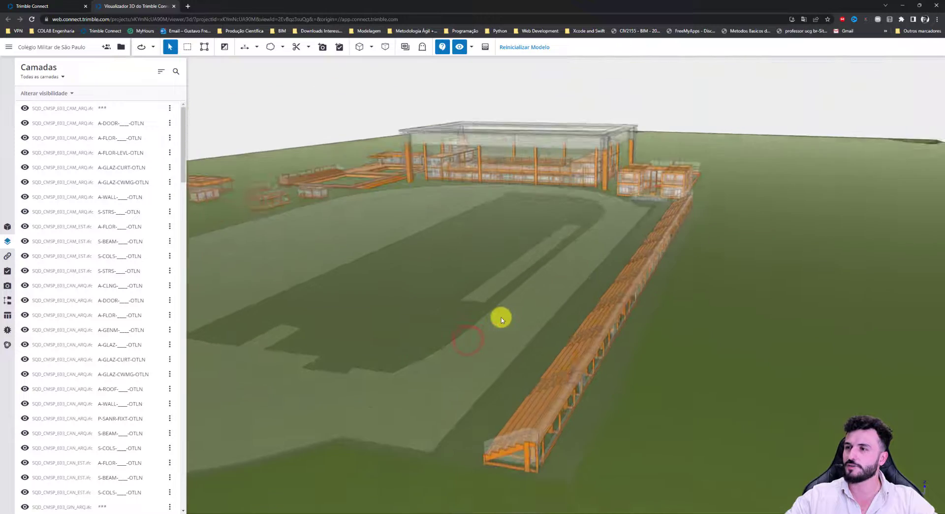
scroll(501, 319, "down", 2)
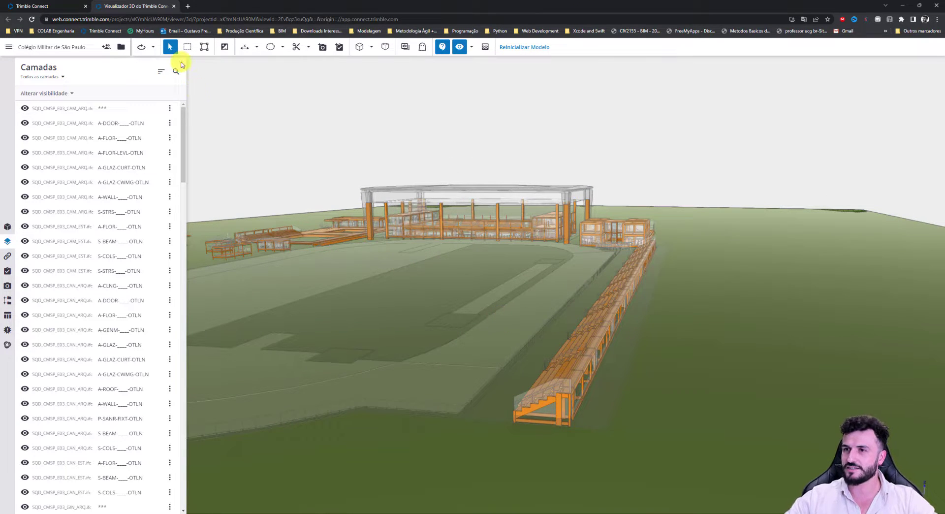
Switch the camera navigation to Olhar em volta and look around the track, gymnasium and grandstand
left_click(144, 47)
left_click(162, 98)
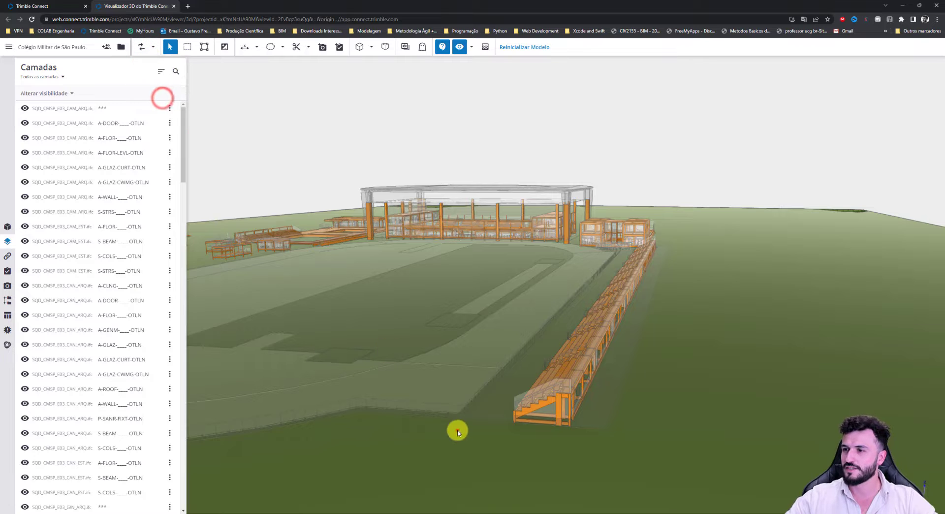
left_click_drag(457, 432, 461, 440)
left_click_drag(395, 428, 427, 430)
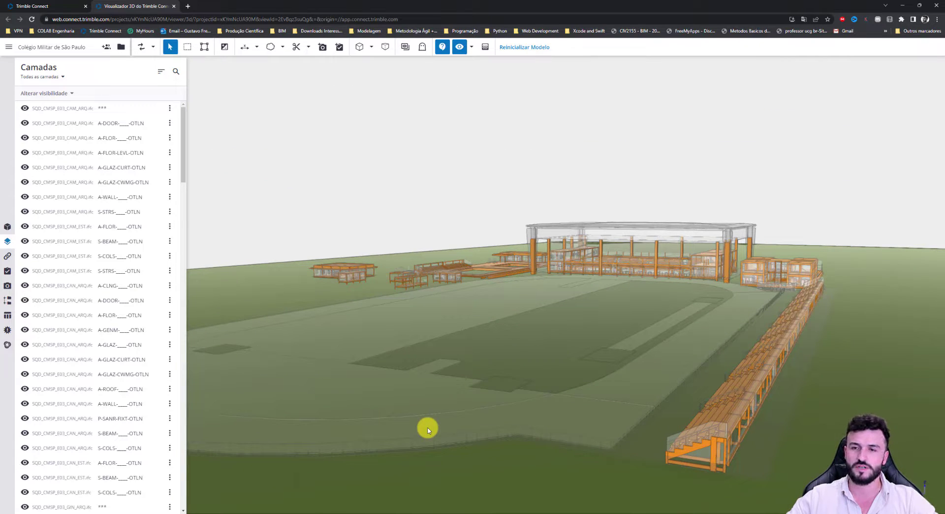
left_click_drag(490, 411, 419, 345)
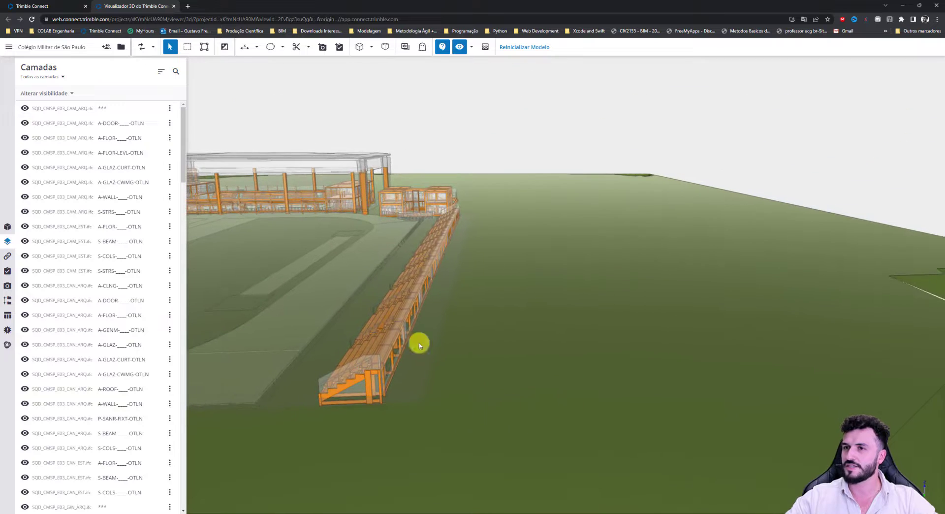
Set the camera navigation back to Rotacionar and orbit around the end of the grandstand
left_click(142, 46)
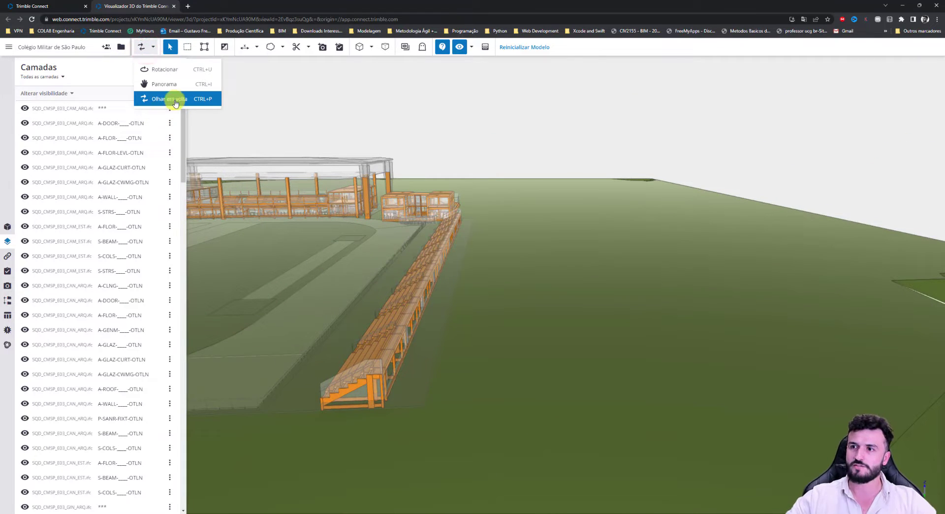
left_click(165, 69)
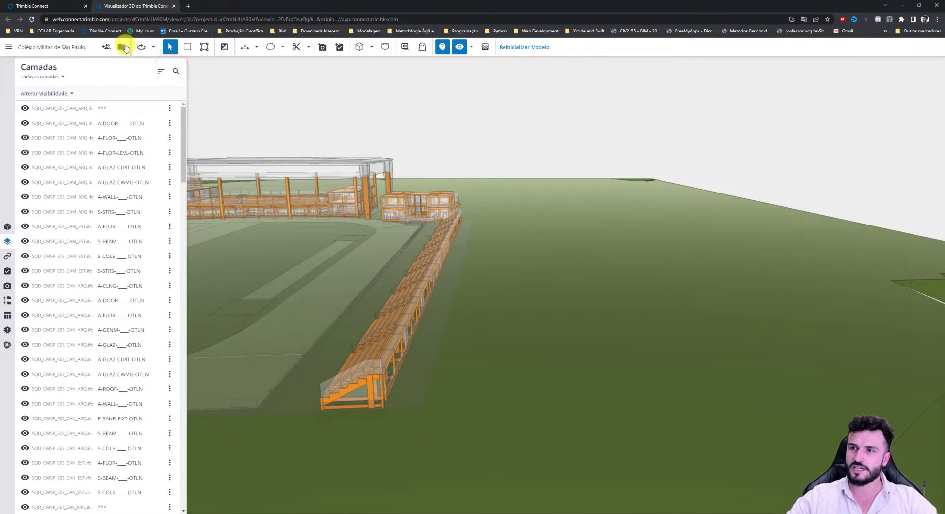
left_click(154, 48)
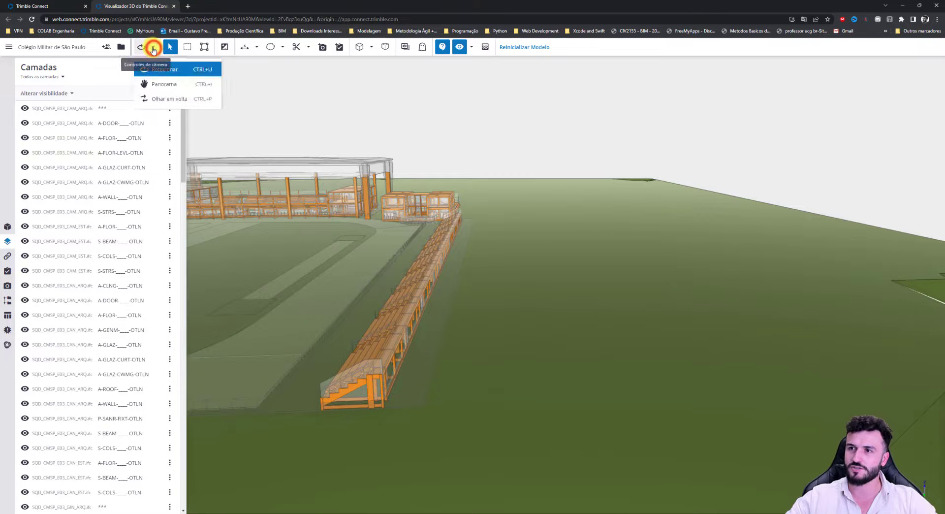
left_click_drag(375, 302, 530, 389)
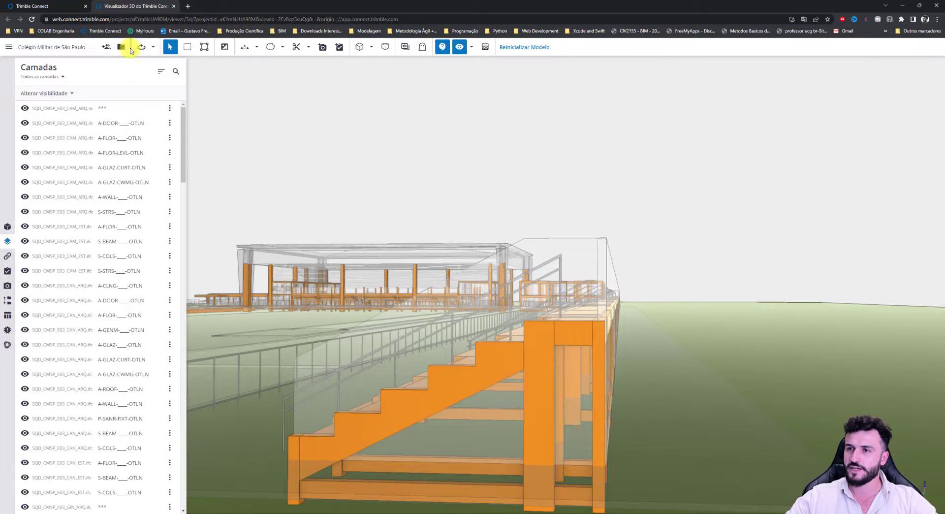
left_click_drag(439, 250, 501, 286)
scroll(542, 268, "down", 3)
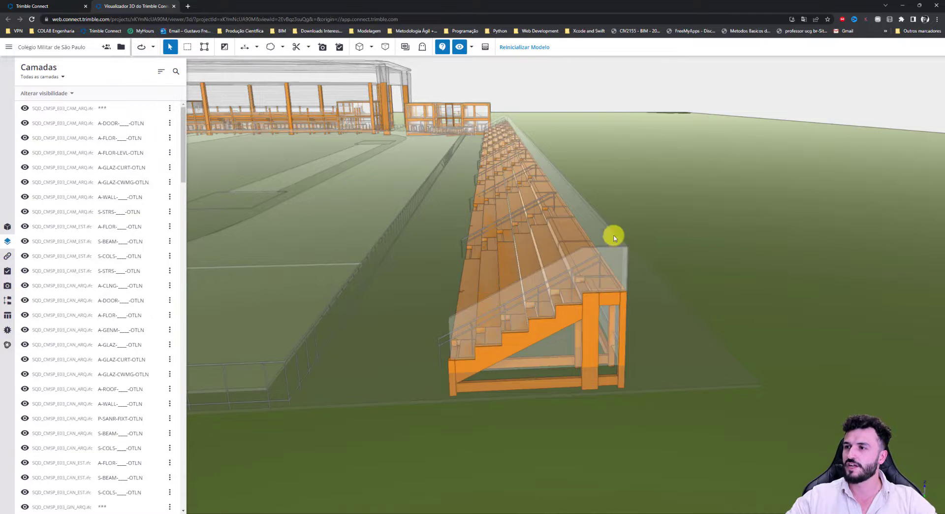
left_click_drag(612, 237, 644, 233)
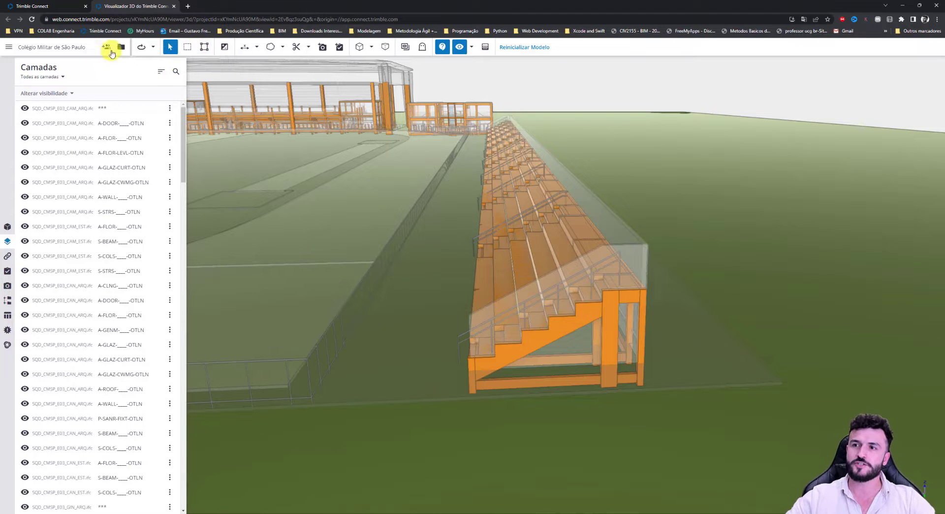
left_click(150, 48)
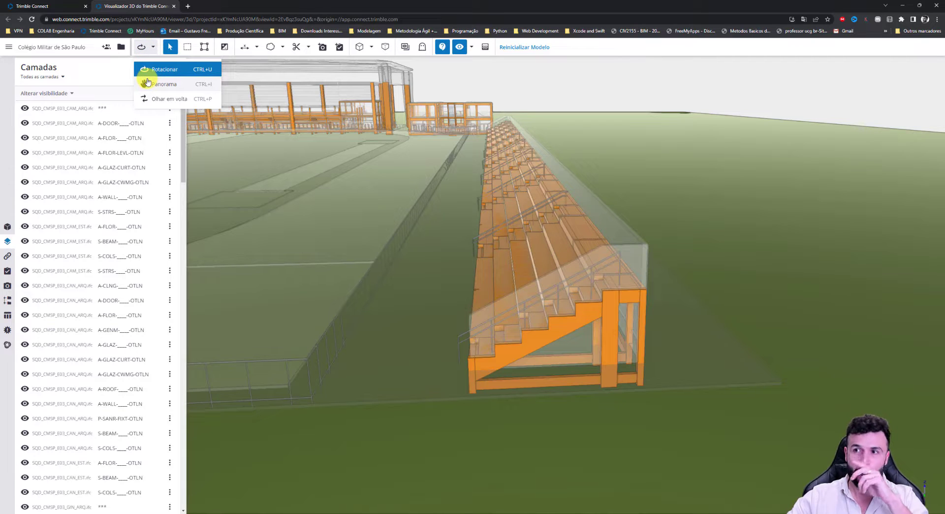
left_click(166, 50)
left_click(153, 47)
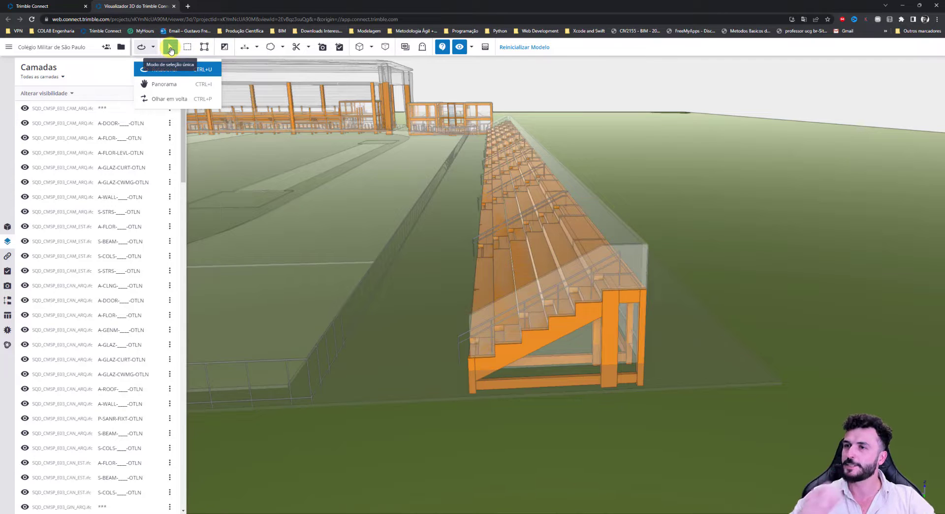
Turn on multi-selection mode and select the grandstand's end column, its side panel and the adjoining track and ground surfaces together
left_click(225, 47)
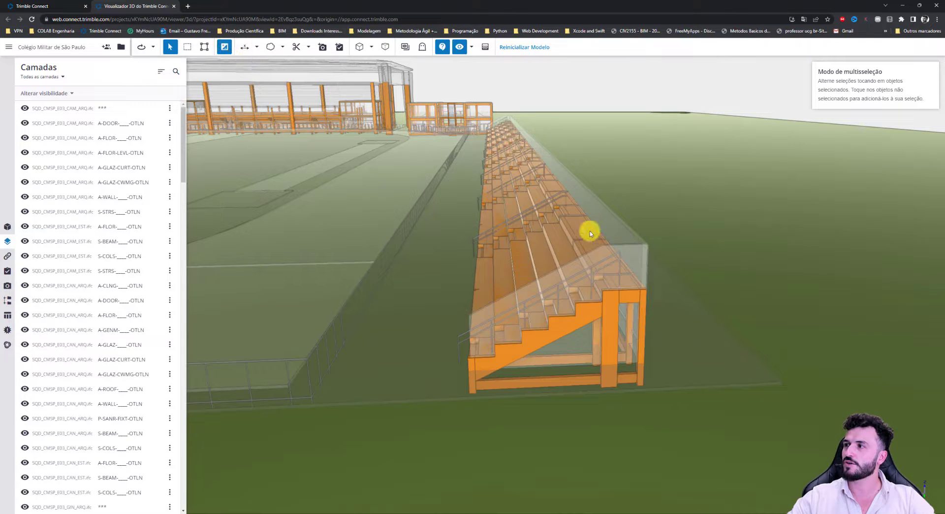
left_click(615, 295)
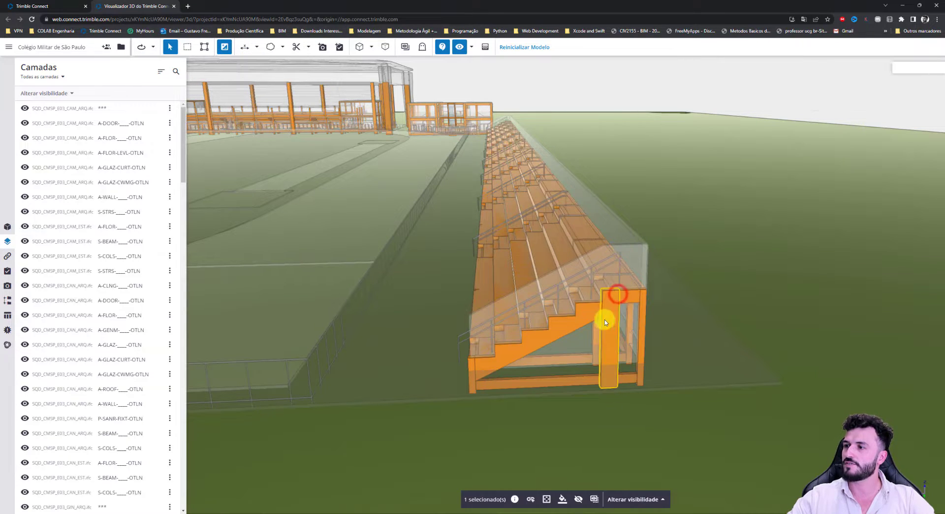
left_click(585, 326)
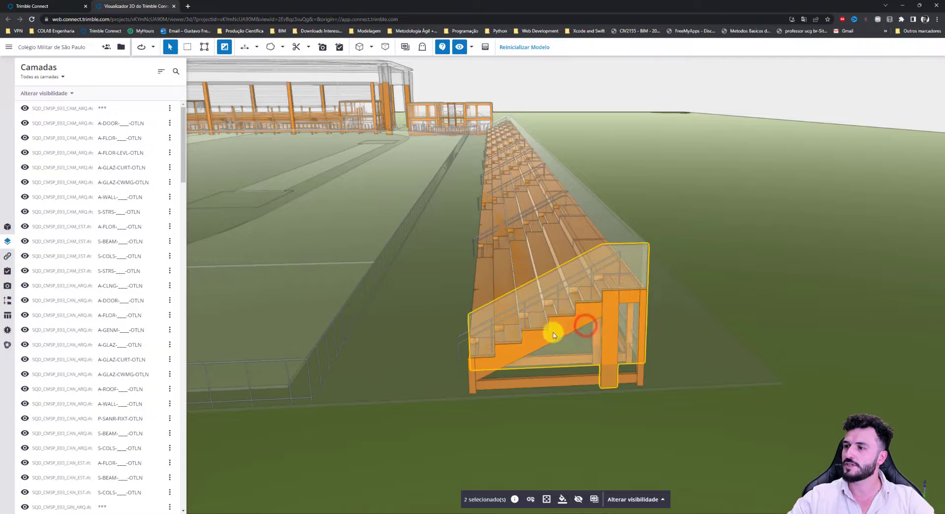
left_click(486, 378)
left_click(566, 382)
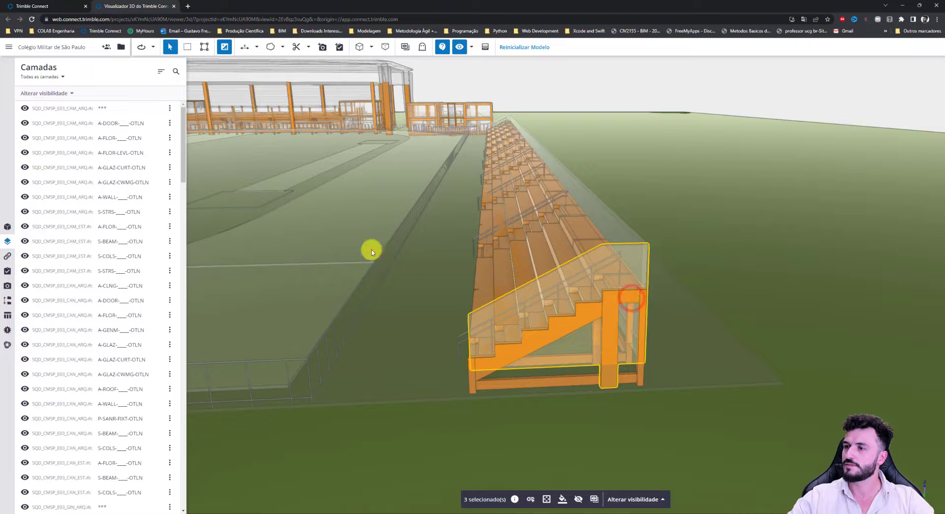
left_click(344, 246)
left_click(352, 301)
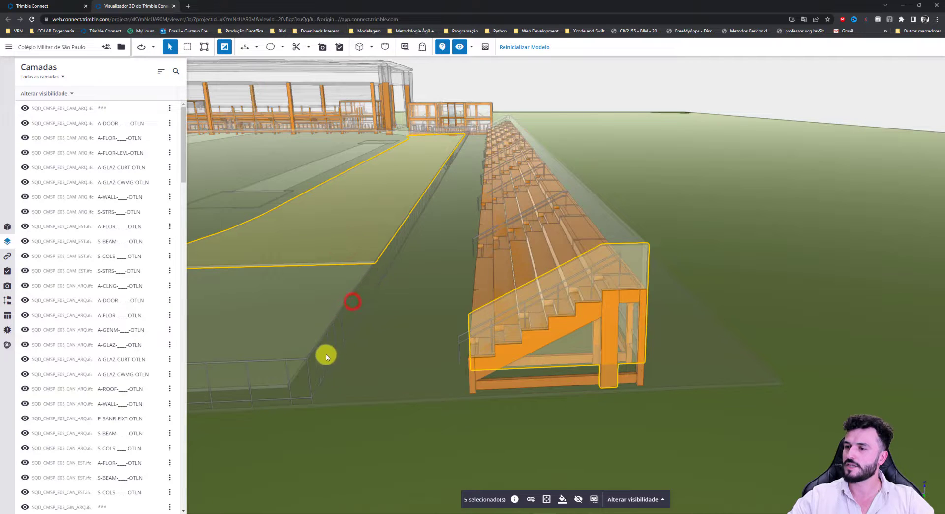
left_click(266, 341)
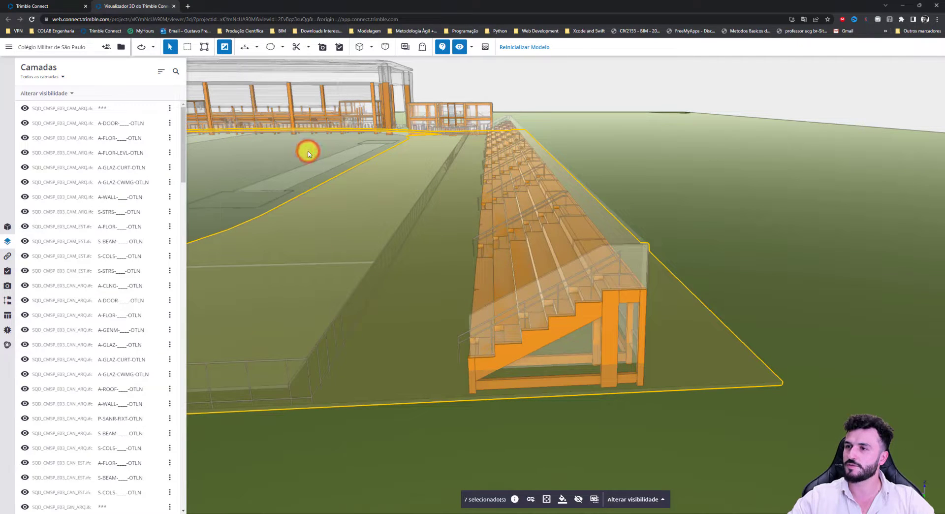
Clear the multiple selection and turn off multi-selection mode
left_click(613, 313, "ctrl")
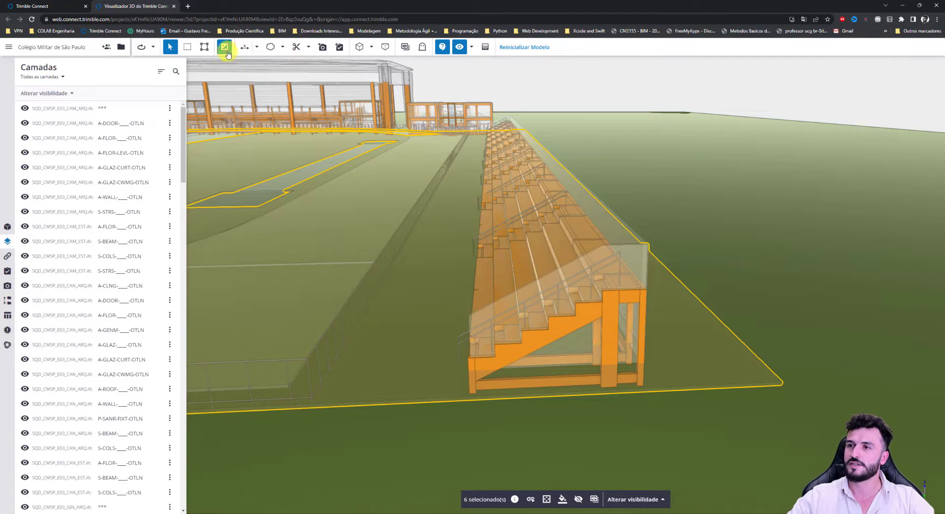
left_click(563, 91)
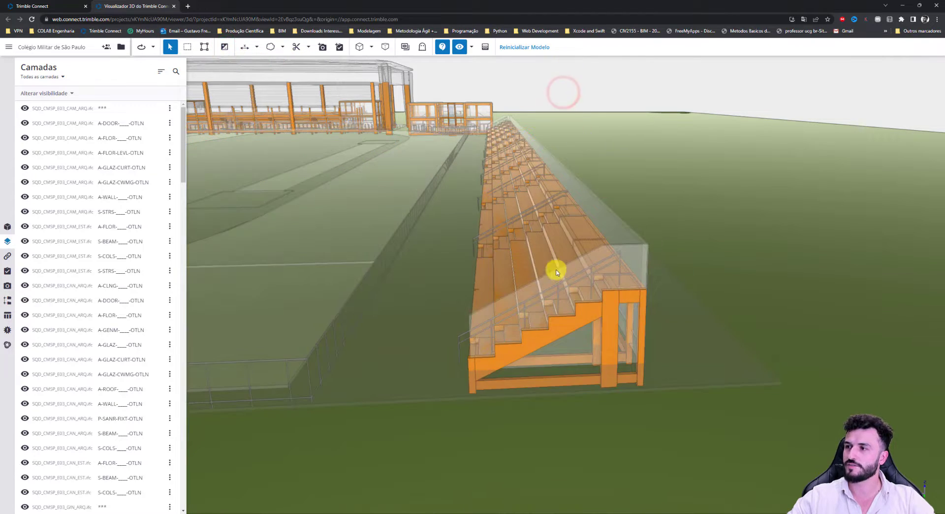
left_click(223, 47)
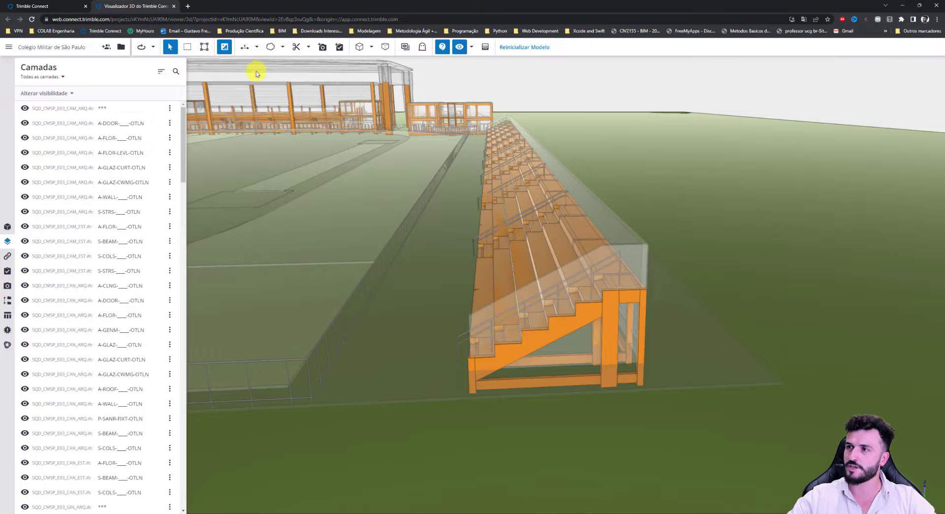
left_click(221, 47)
left_click(221, 46)
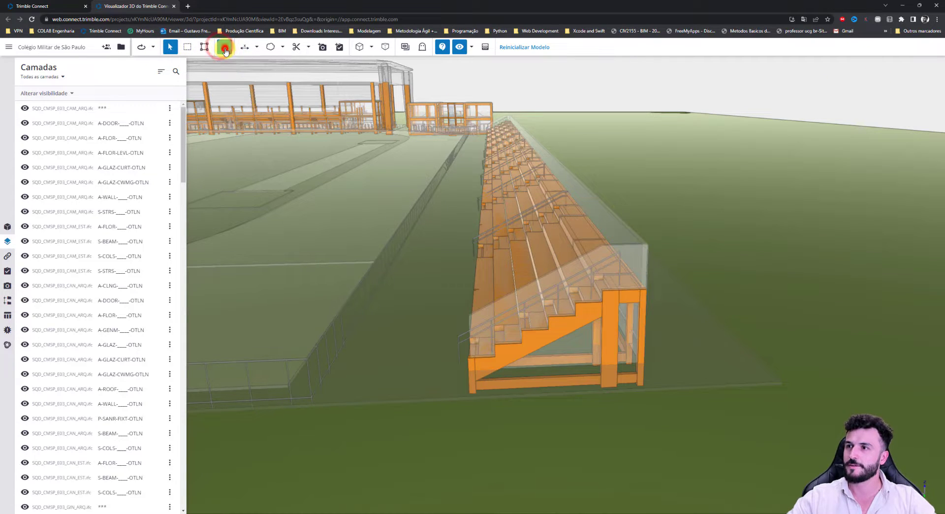
left_click(225, 50)
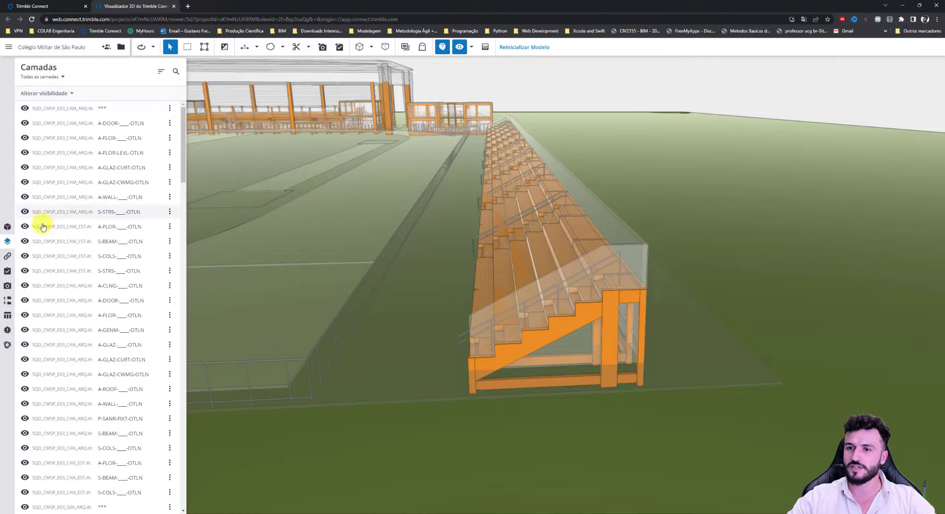
Open the viewer settings and review the Preferências and Configurações de Unidades sections
left_click(10, 47)
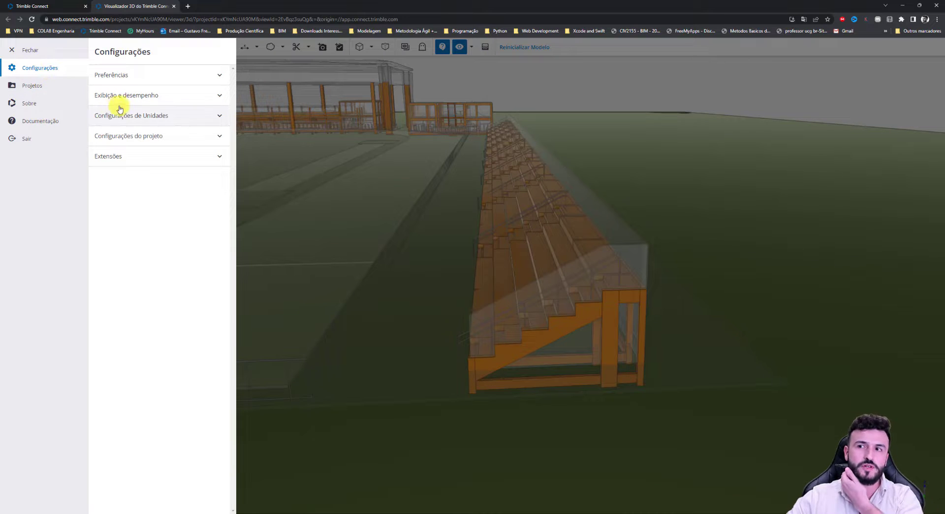
left_click(219, 75)
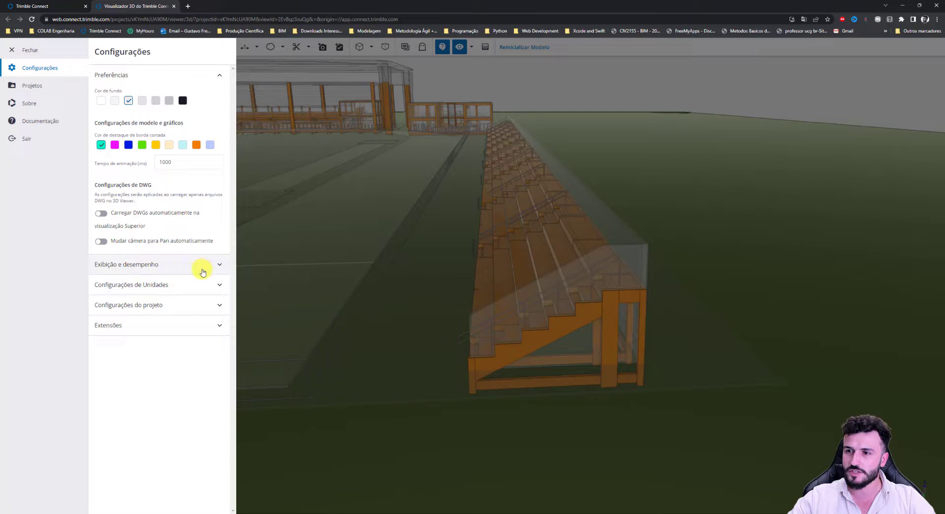
left_click(204, 304)
left_click(202, 303)
left_click(209, 286)
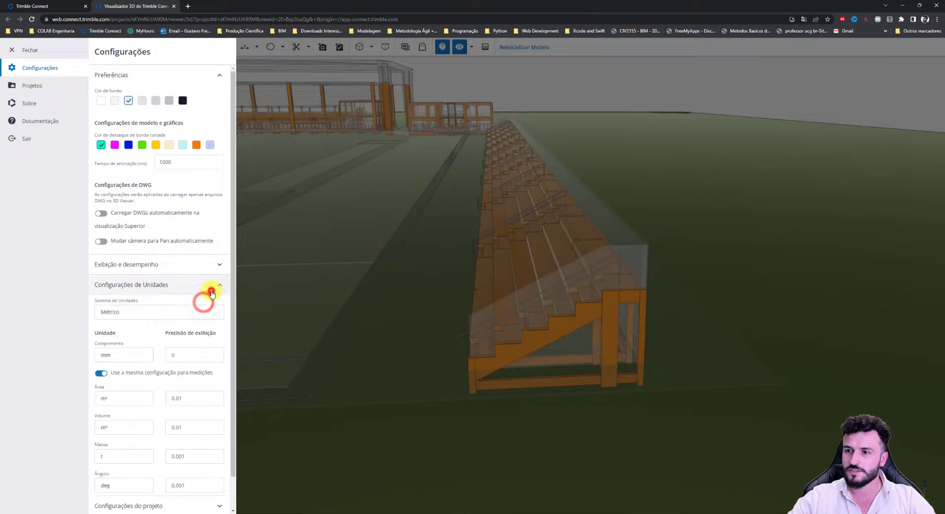
left_click(214, 285)
left_click(197, 326)
left_click(197, 324)
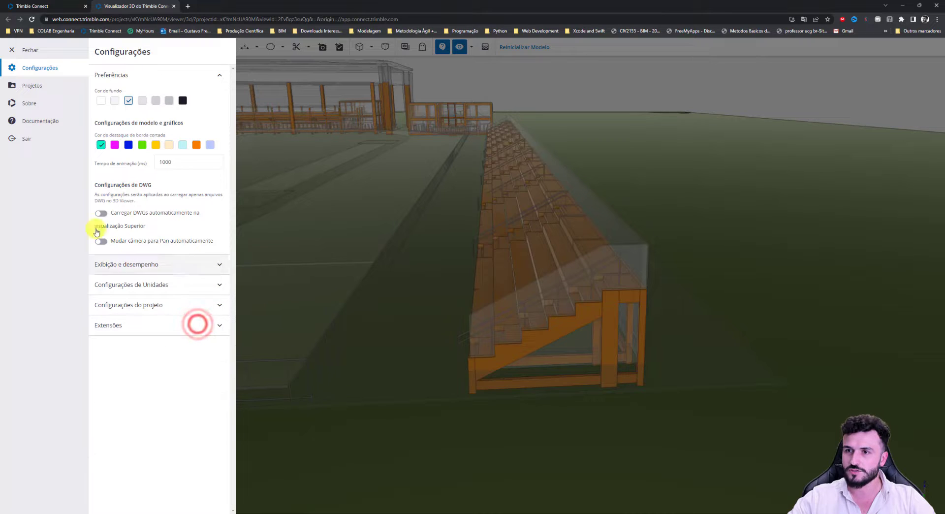
Open the 3D viewer's online documentation and look through the user guide's contents
left_click(45, 121)
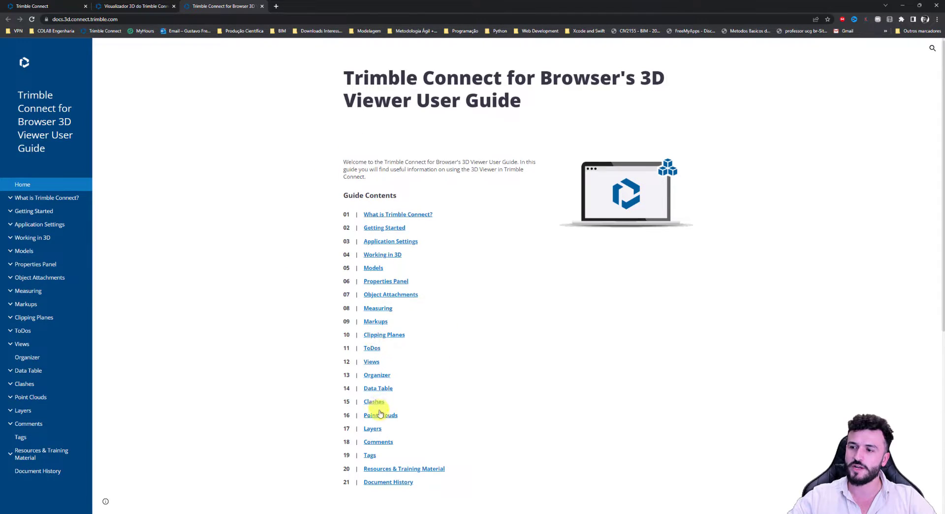
scroll(383, 411, "down", 2)
scroll(398, 372, "up", 2)
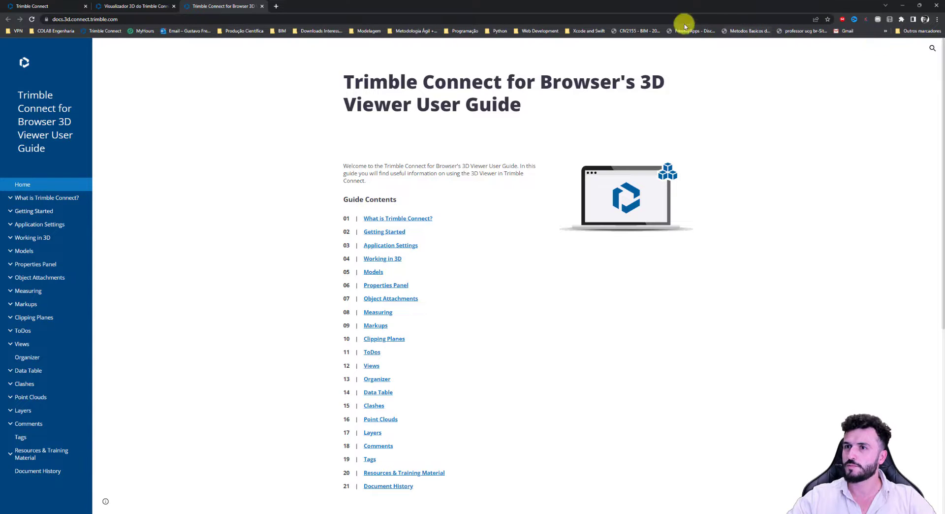
Translate the user guide page into Portuguese and look over the translated contents
right_click(826, 146)
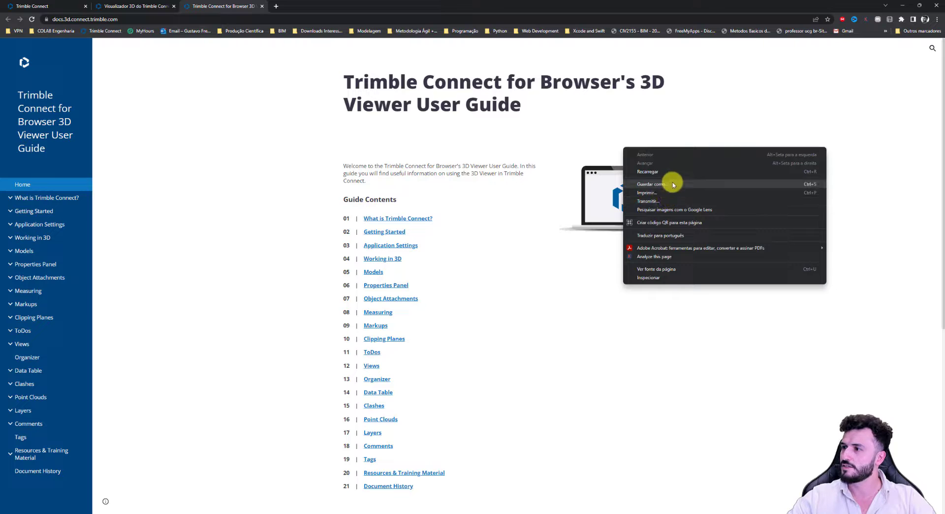
left_click(670, 235)
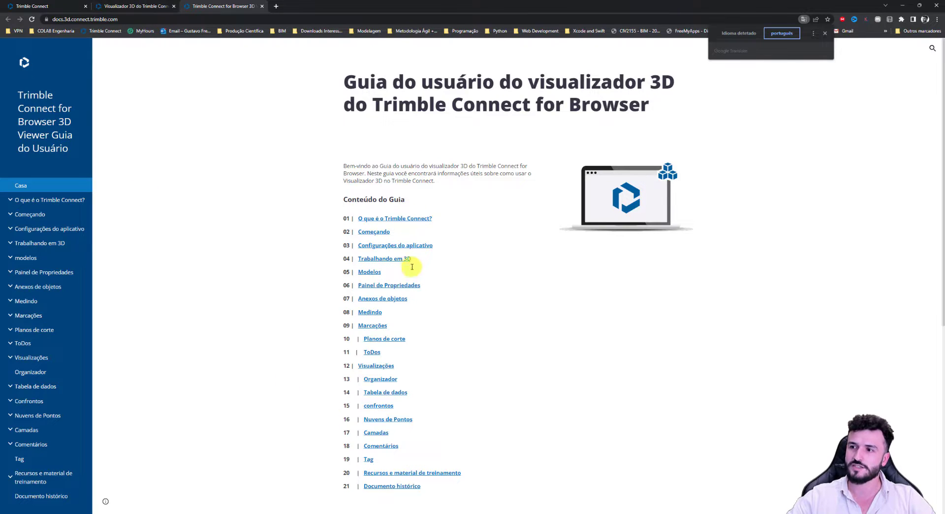
scroll(379, 275, "down", 1)
scroll(388, 254, "up", 1)
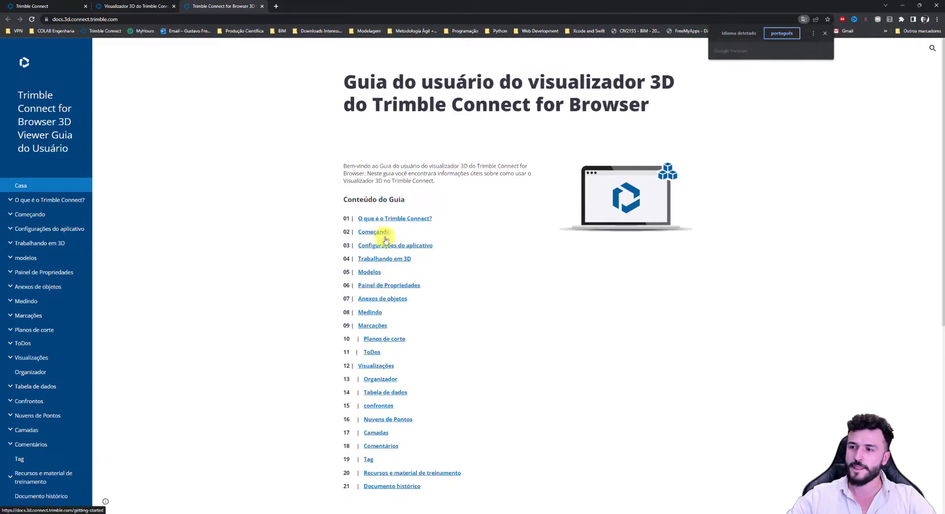
Return to the 3D viewer, check the available measurement tools and examine the grandstand's stairs up close
left_click(148, 6)
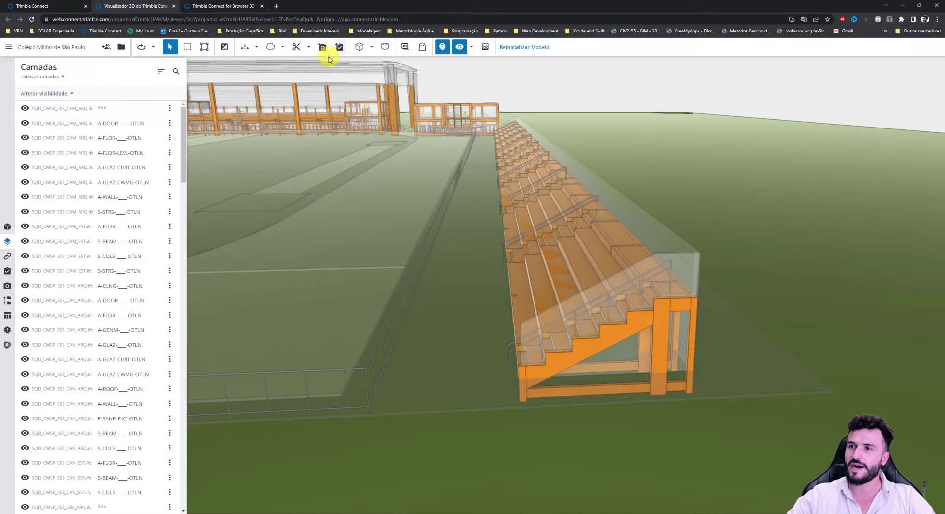
left_click(255, 47)
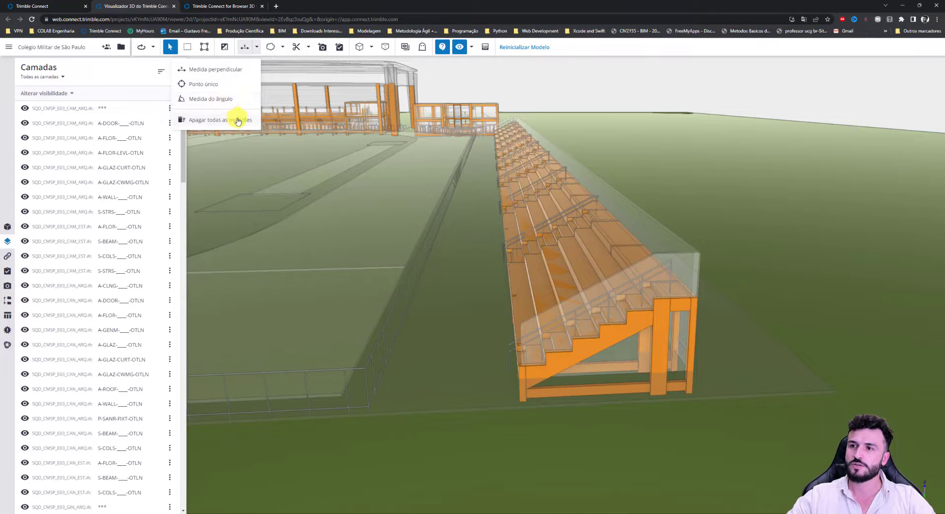
left_click(451, 259)
middle_click_drag(453, 270, 439, 271)
scroll(655, 376, "up", 3)
scroll(545, 334, "up", 5)
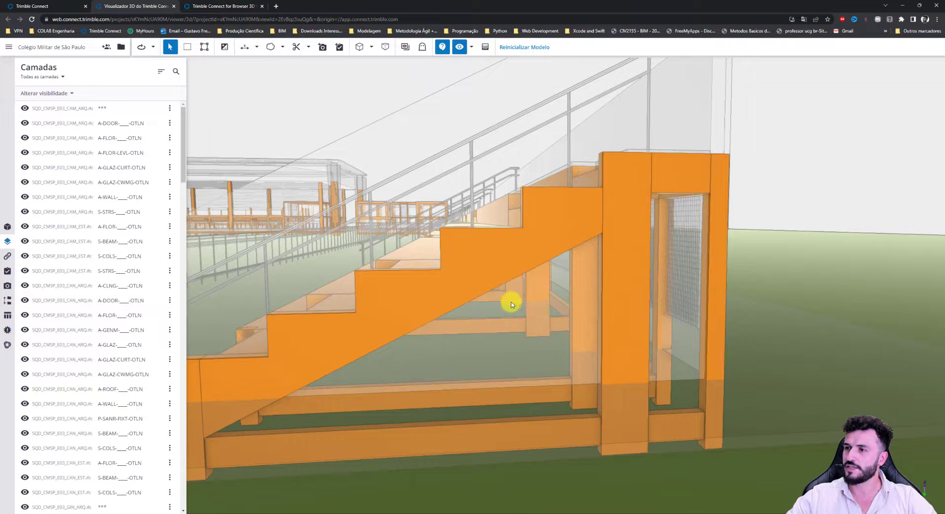
middle_click_drag(517, 299, 543, 299)
middle_click_drag(607, 329, 554, 320)
left_click_drag(555, 340, 651, 230)
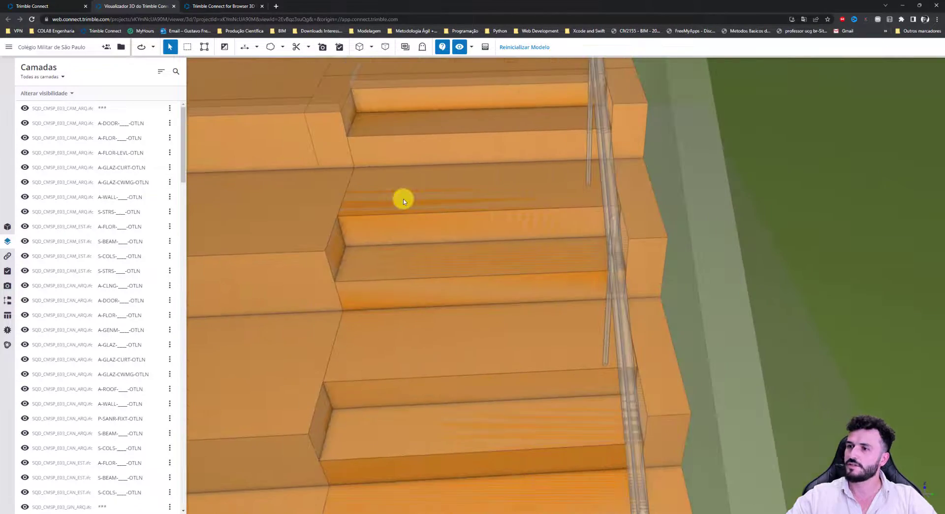
left_click_drag(403, 201, 460, 214)
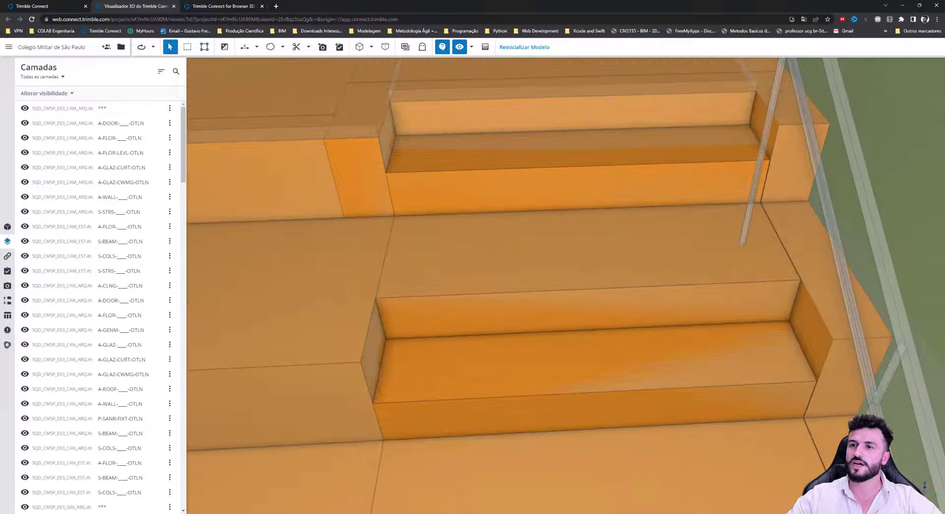
Hide the SQD_CMSP_E03_CAM_ARQ.ifc model and view the grandstand's structural steps without it
left_click(7, 227)
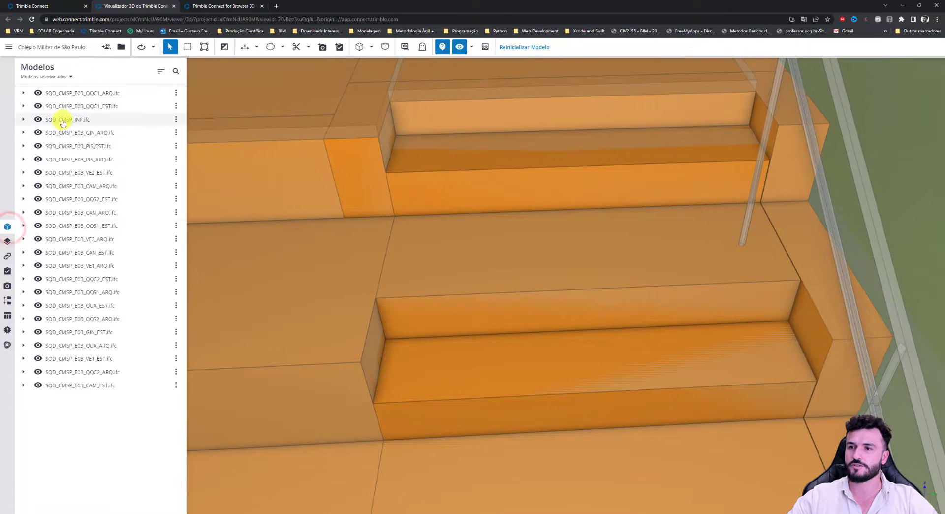
left_click(37, 188)
middle_click_drag(628, 316, 672, 301)
left_click_drag(623, 284, 495, 316)
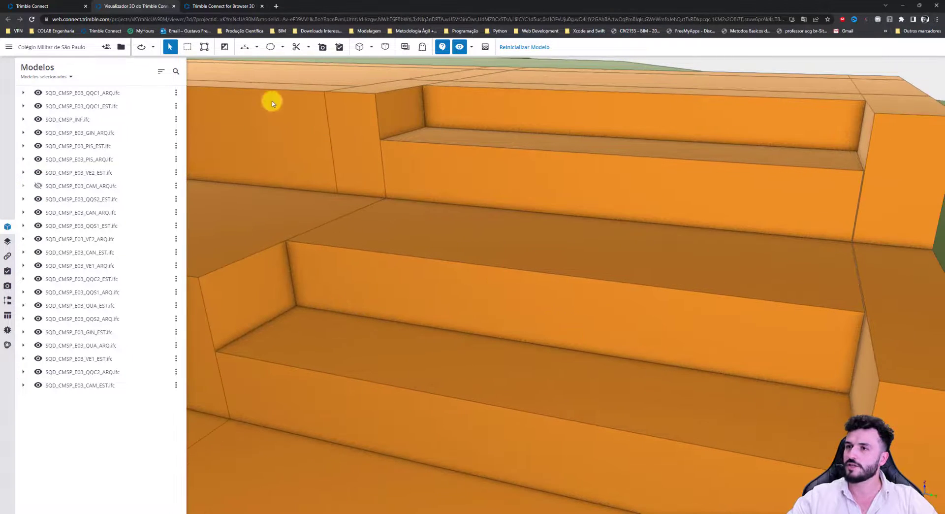
Measure the riser height of the grandstand's lower stair step between its tread edge and upper edge
left_click(244, 47)
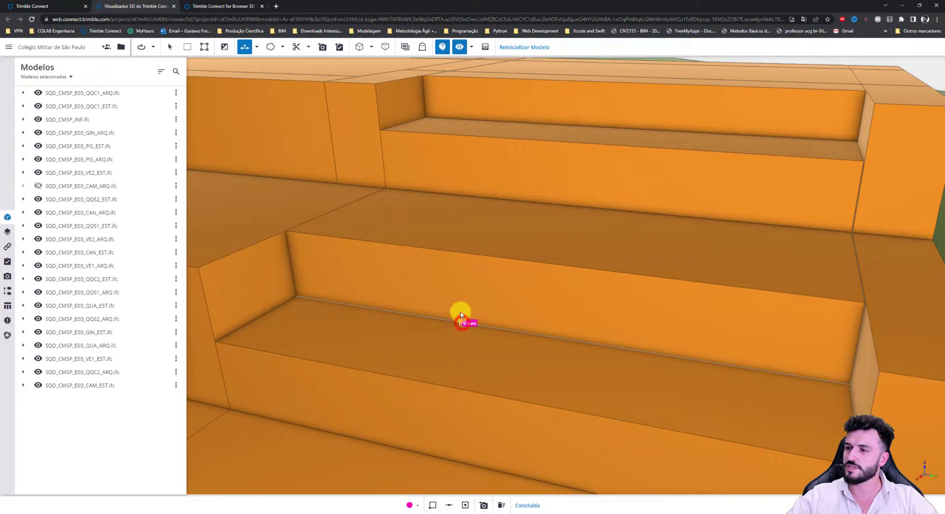
left_click(462, 254)
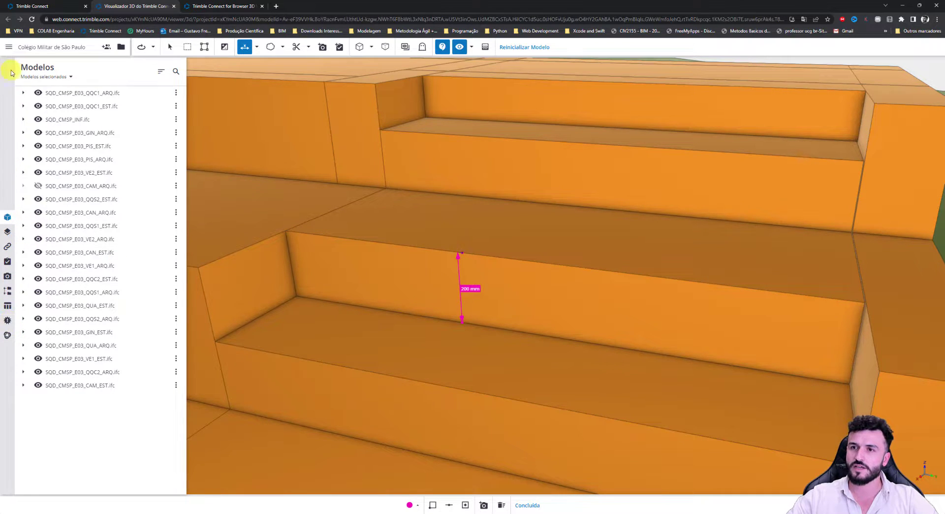
Set the length unit to cm with a display precision of 0.01 in the viewer's unit settings and leave the measurement command
left_click(9, 47)
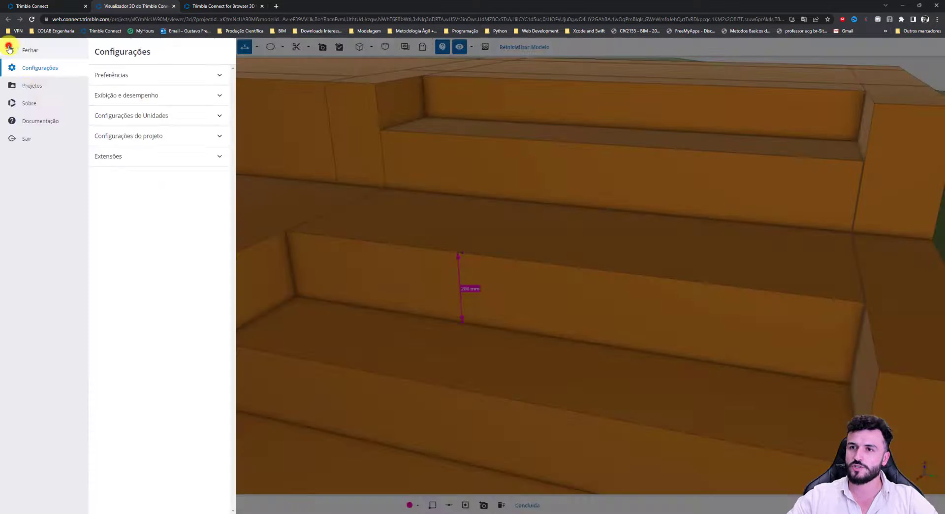
left_click(217, 136)
left_click(219, 116)
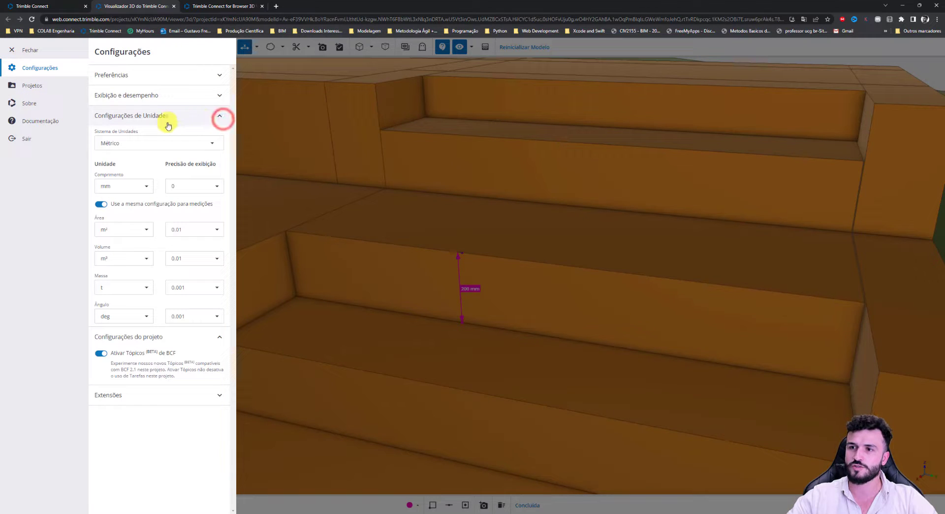
left_click(144, 186)
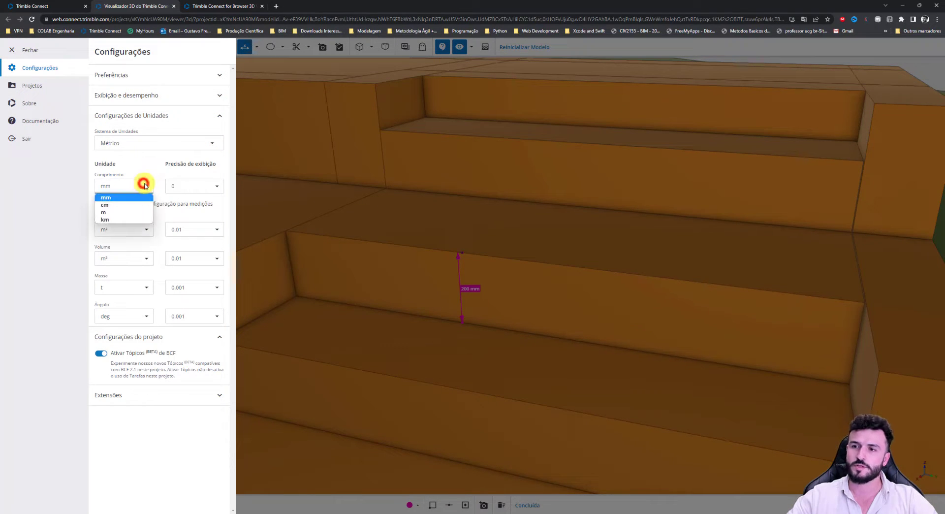
left_click(123, 205)
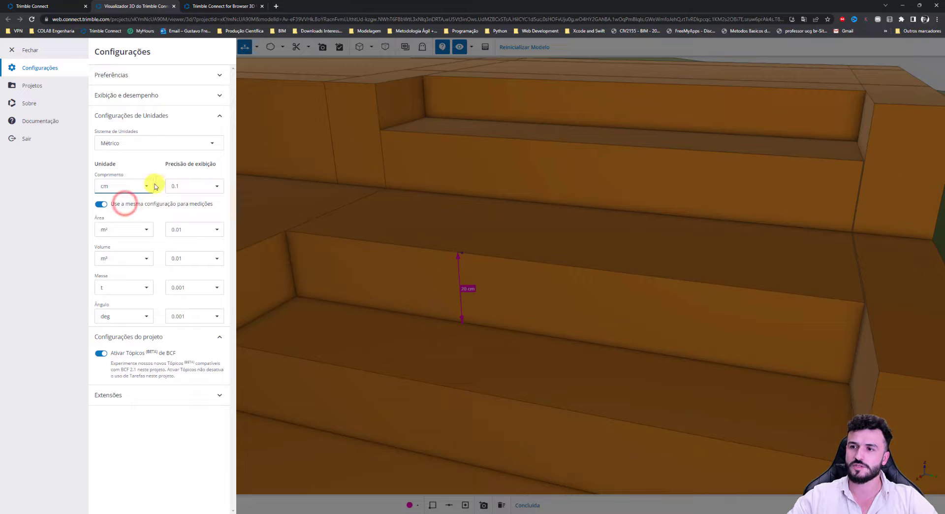
left_click(217, 185)
left_click(190, 205)
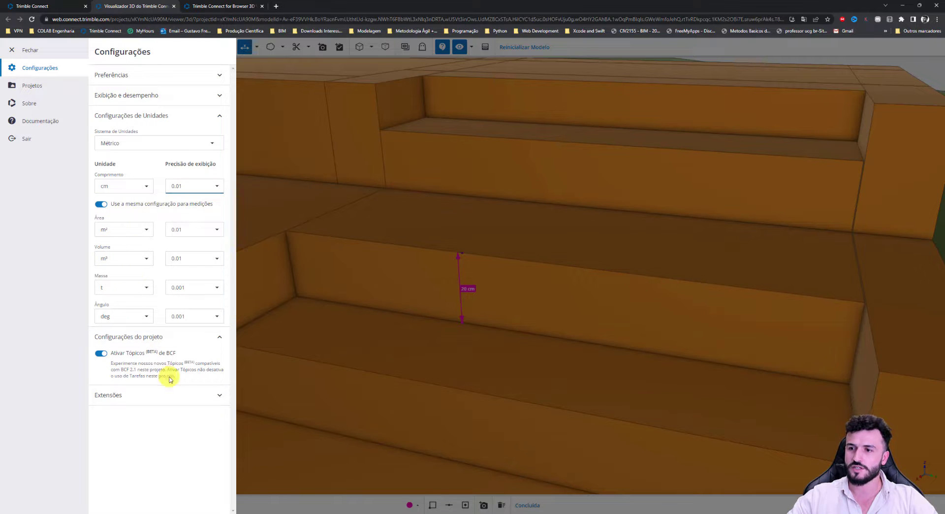
left_click(24, 51)
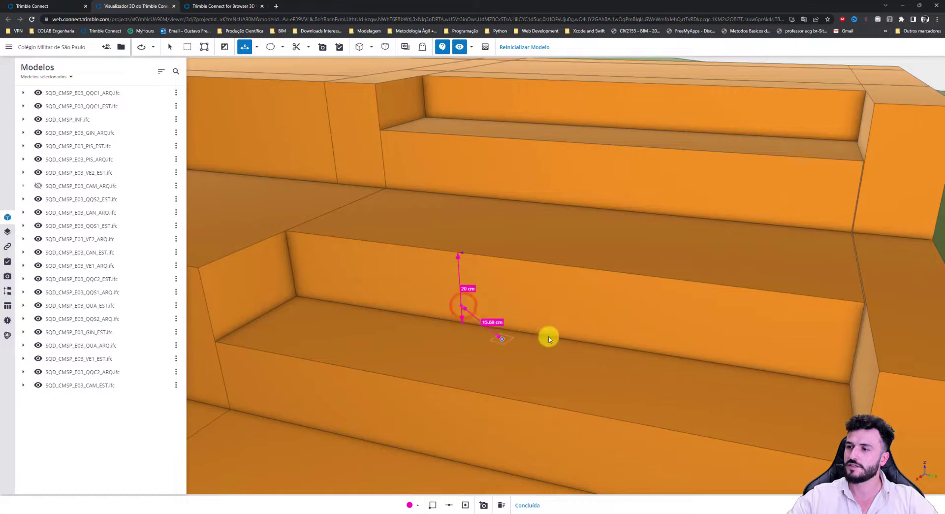
key("Escape")
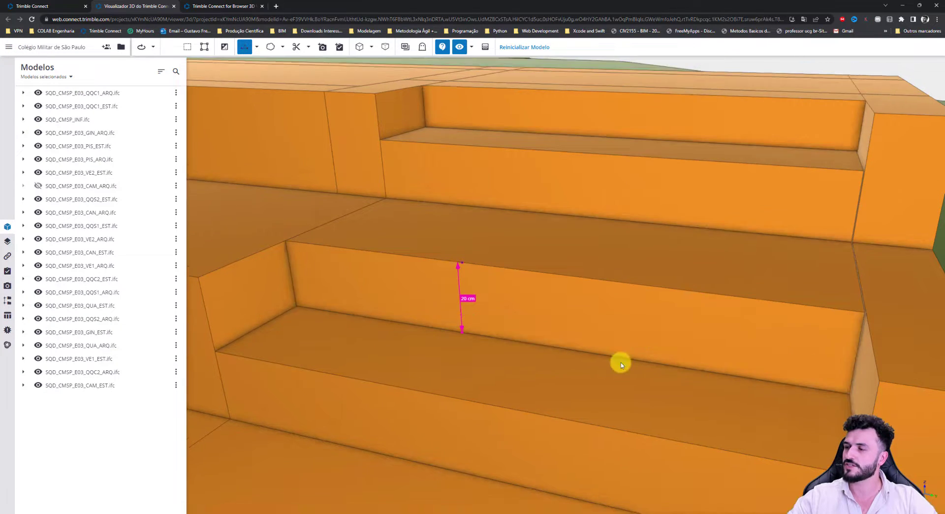
Mark the coordinates of the lower and upper inner corners of the grandstand's stair riser with single-point measurements
scroll(325, 289, "down", 3)
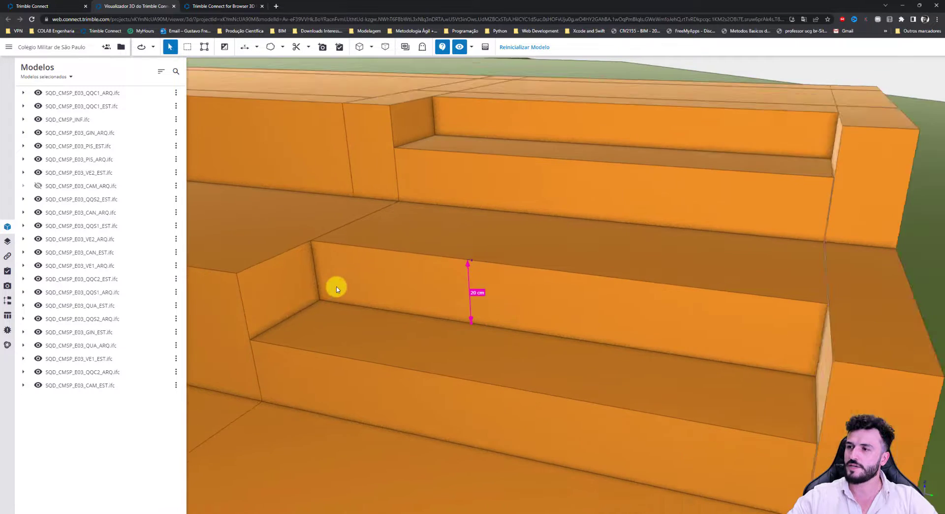
middle_click_drag(344, 287, 468, 308)
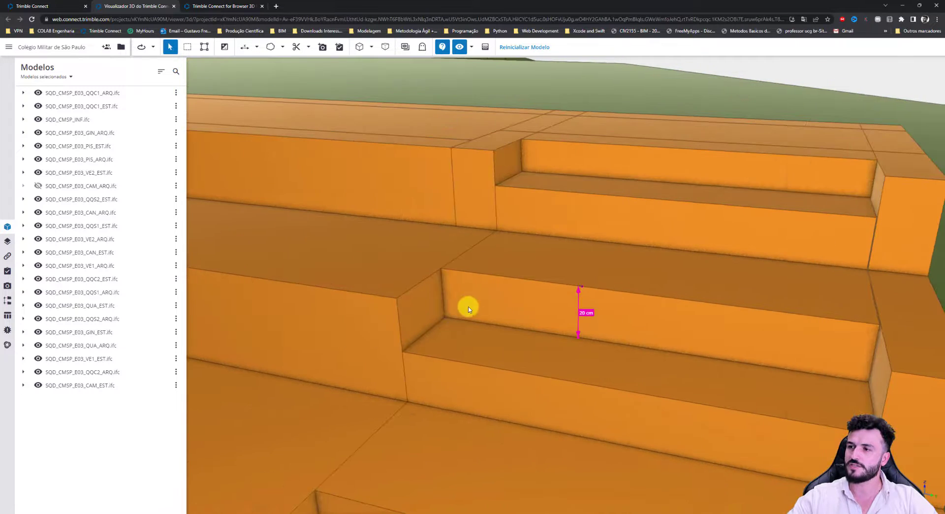
left_click(256, 49)
left_click(228, 87)
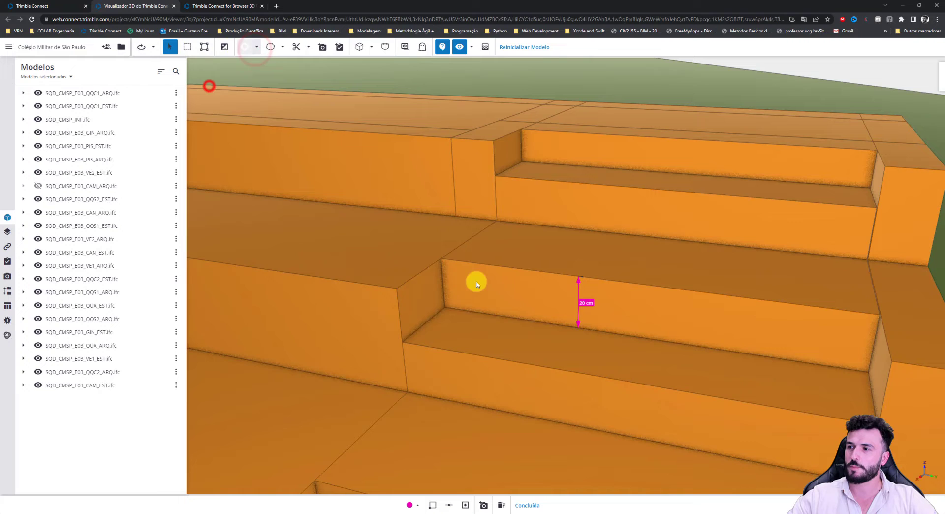
left_click(446, 308)
left_click(442, 260)
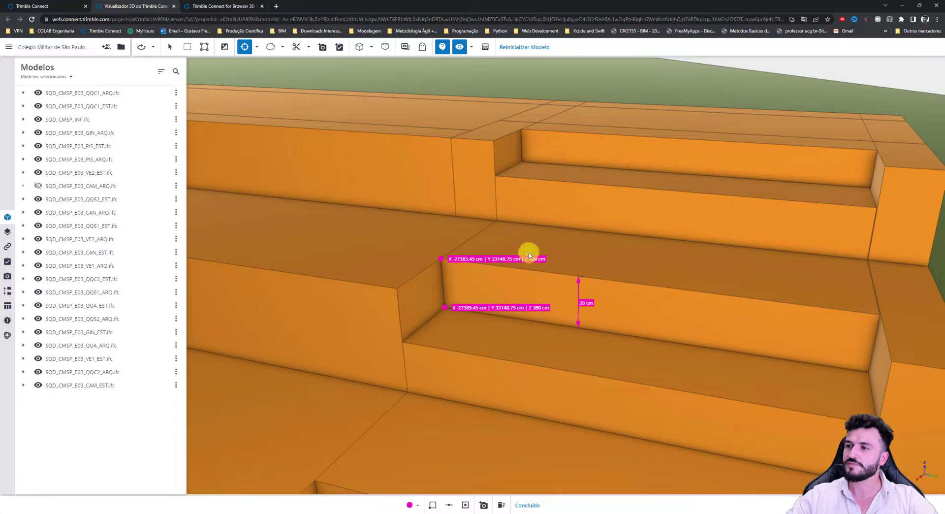
scroll(529, 312, "up", 3)
middle_click_drag(468, 322, 498, 339)
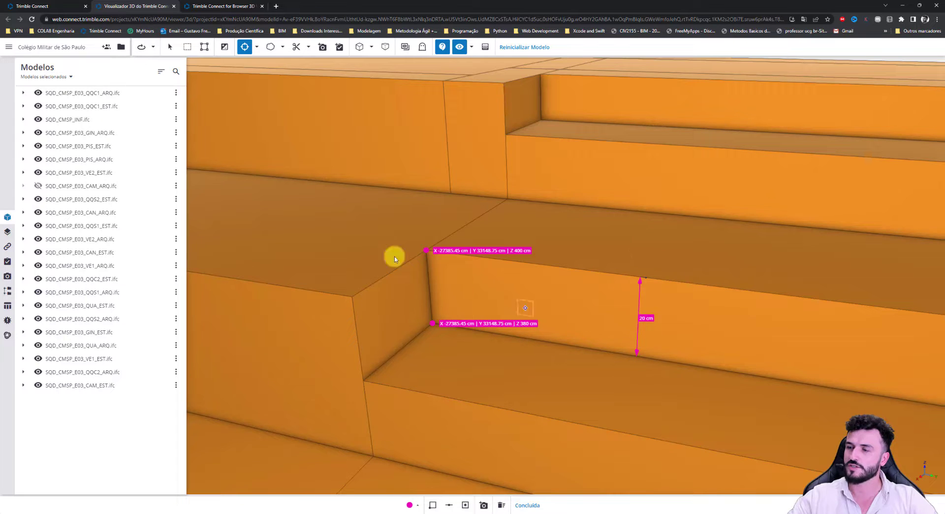
Measure the angle at the far inner corner of the stair step, starting from the edge between riser and tread
left_click(252, 50)
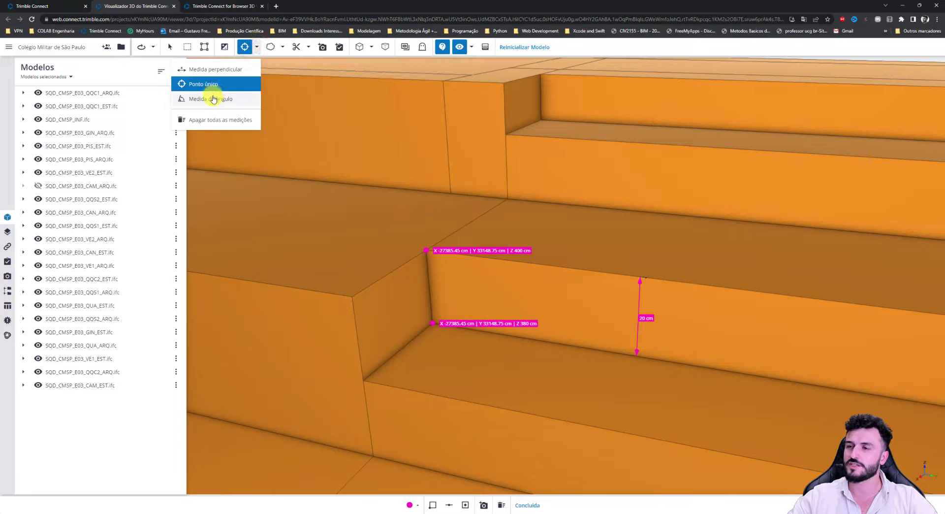
scroll(678, 265, "down", 5)
middle_click_drag(677, 263, 580, 303)
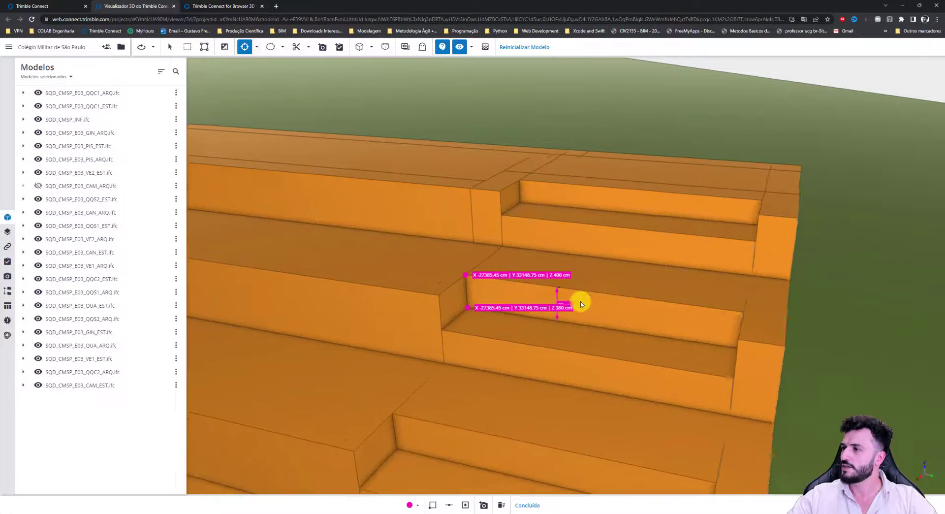
scroll(580, 303, "up", 1)
scroll(581, 302, "up", 2)
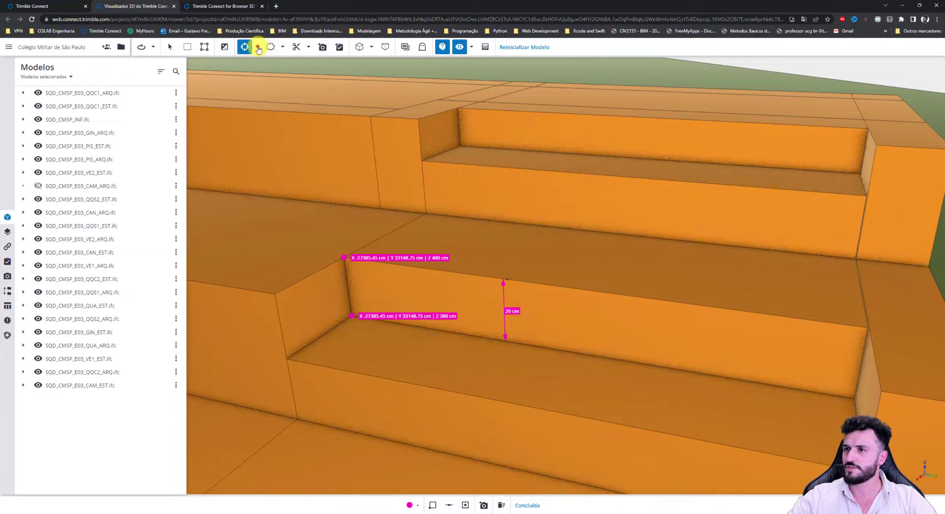
left_click(258, 50)
left_click(223, 97)
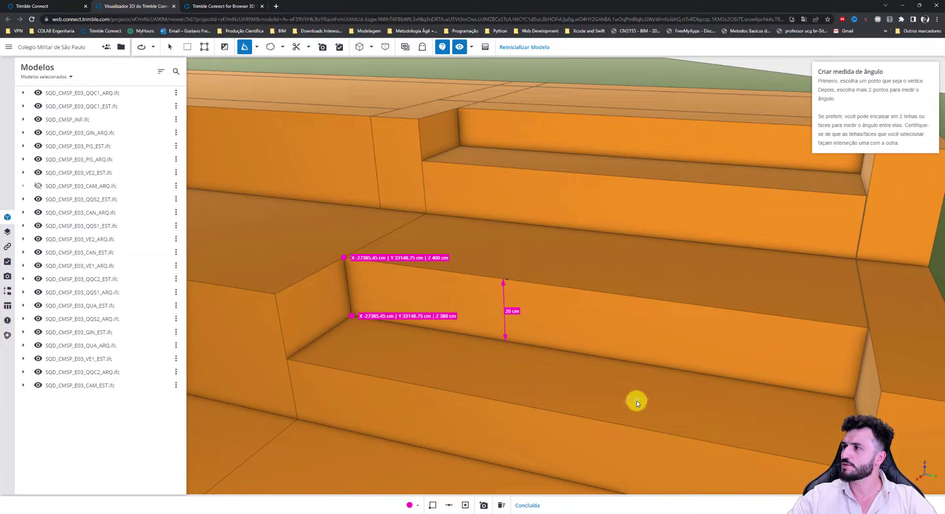
left_click(675, 369)
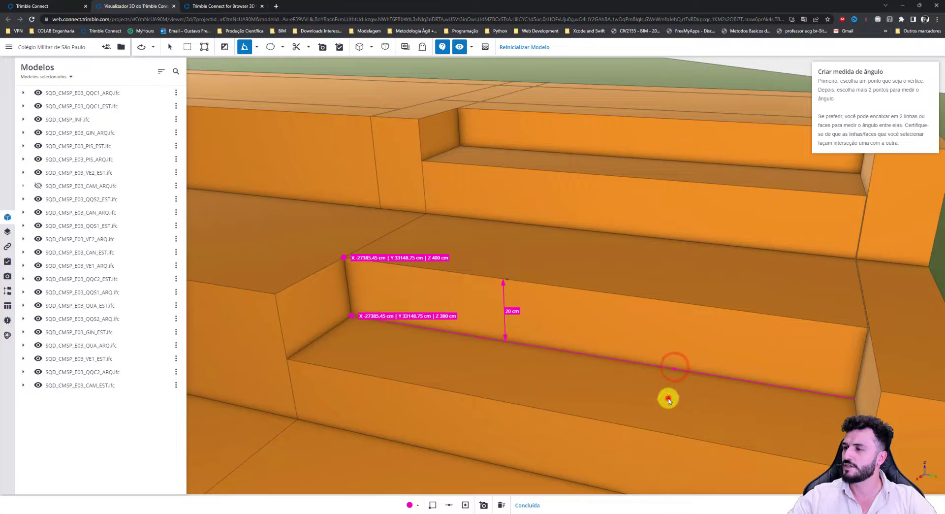
left_click(666, 396)
left_click(681, 336)
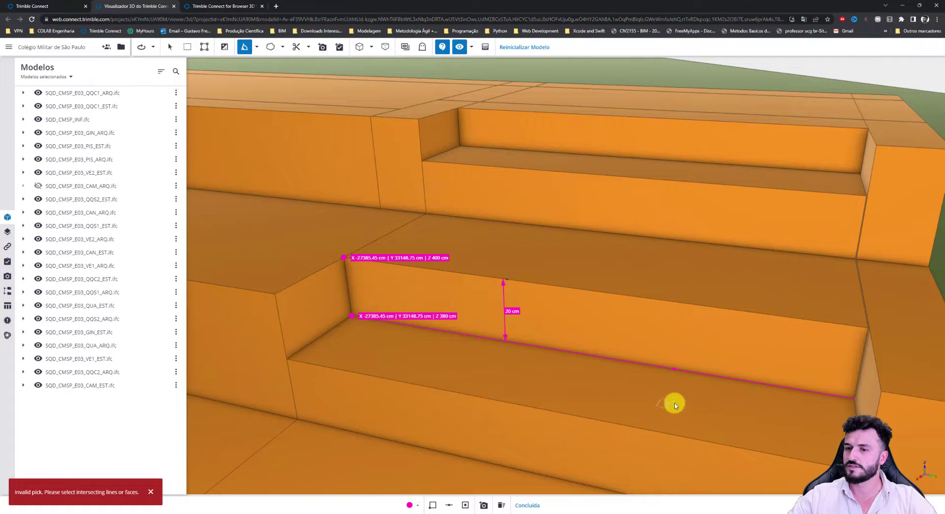
middle_click_drag(676, 402, 668, 398)
left_click(843, 400)
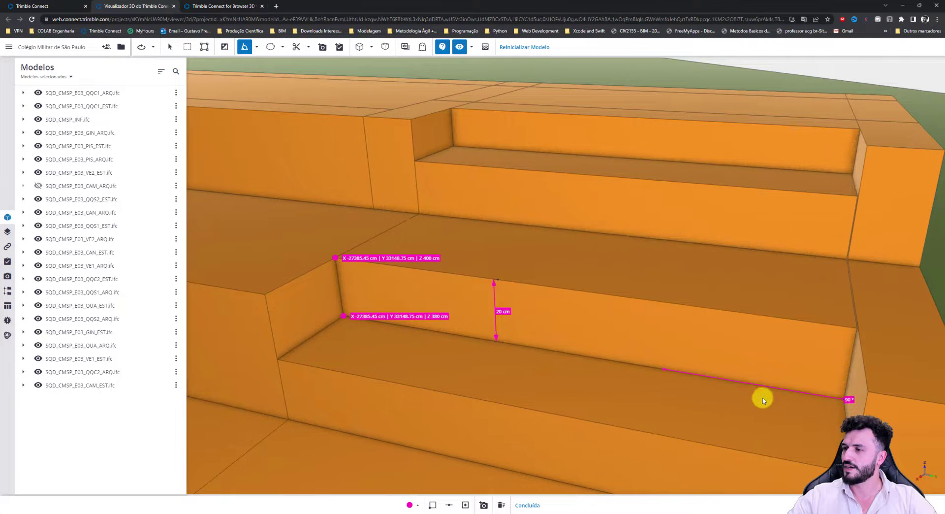
Measure the angle between the tread's side edge and the vertical edge at the same inner corner of the stair
left_click_drag(621, 394, 739, 398)
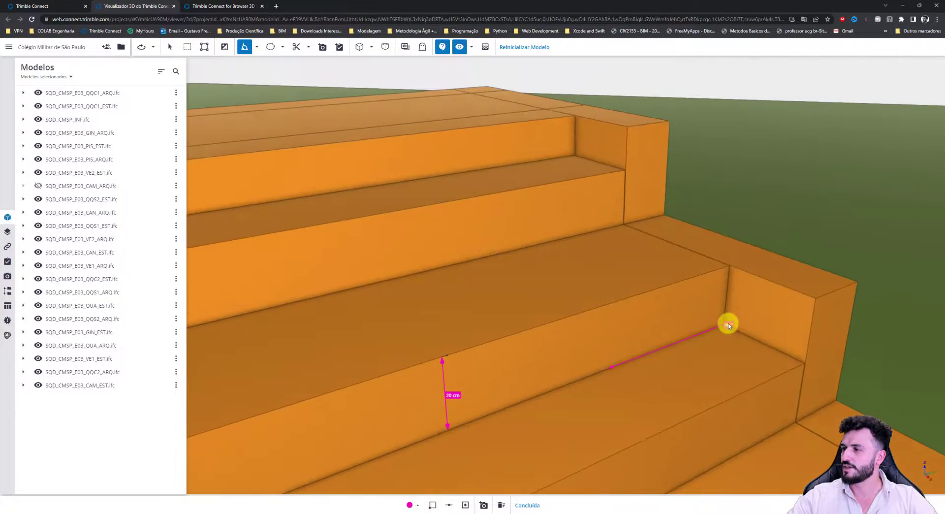
scroll(727, 322, "up", 3)
left_click(772, 352)
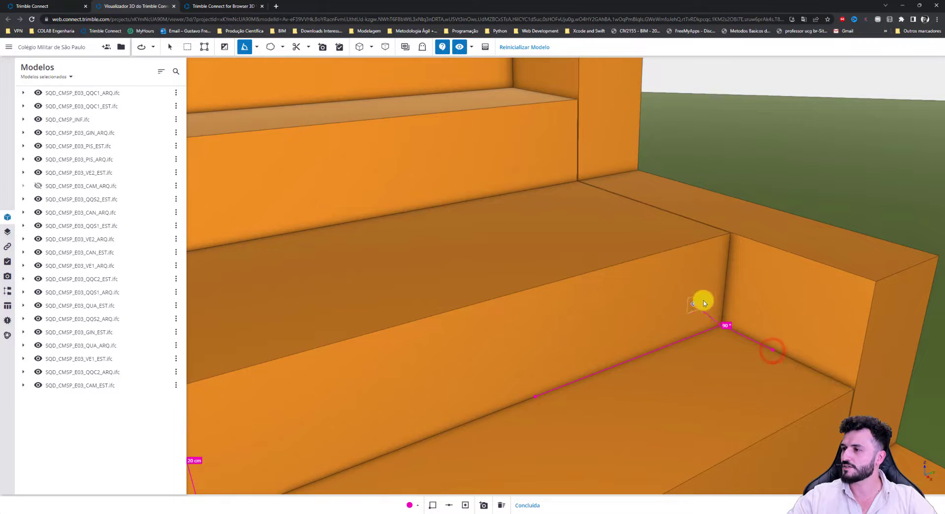
left_click(729, 256)
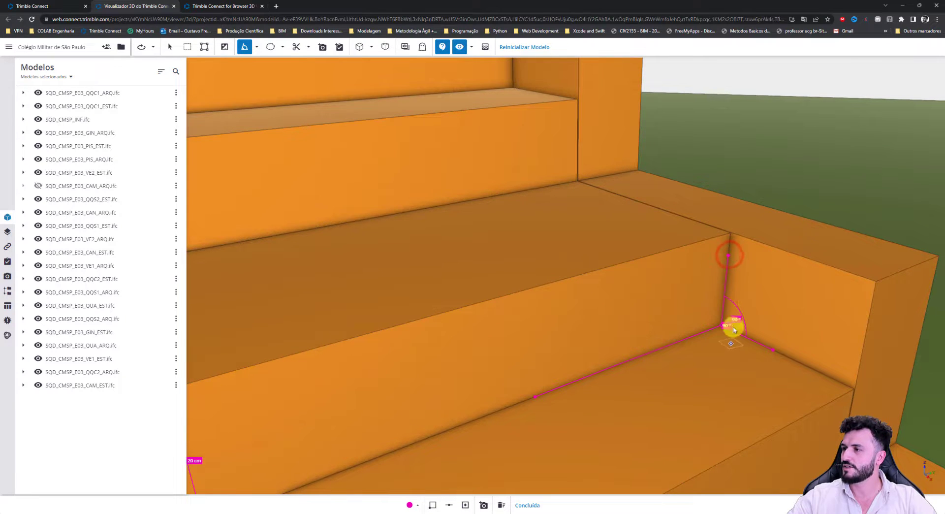
middle_click_drag(730, 379, 689, 386)
scroll(691, 388, "down", 3)
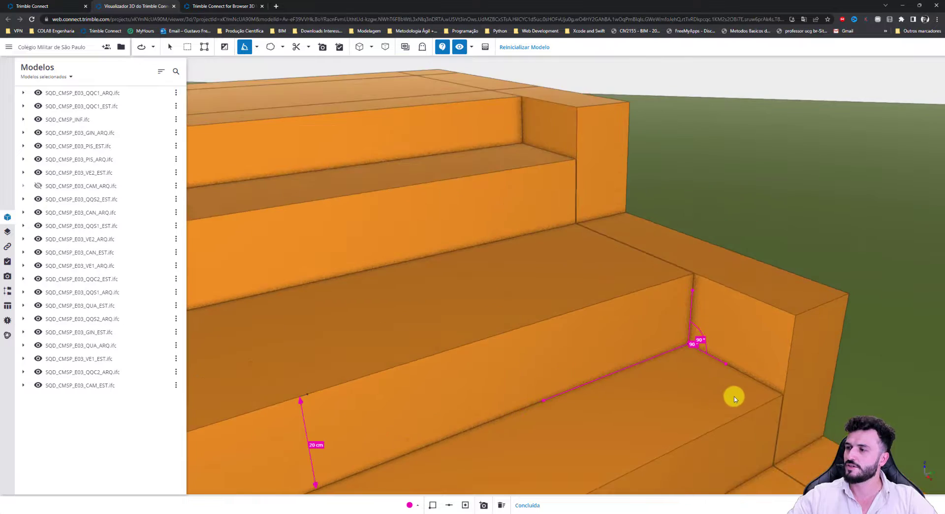
Switch back to perpendicular measurement and examine the grandstand's end frame and stairs with the placed measurements
left_click_drag(738, 399, 584, 297)
middle_click_drag(613, 324, 639, 265)
scroll(657, 339, "down", 3)
left_click_drag(658, 341, 447, 323)
middle_click_drag(447, 323, 419, 315)
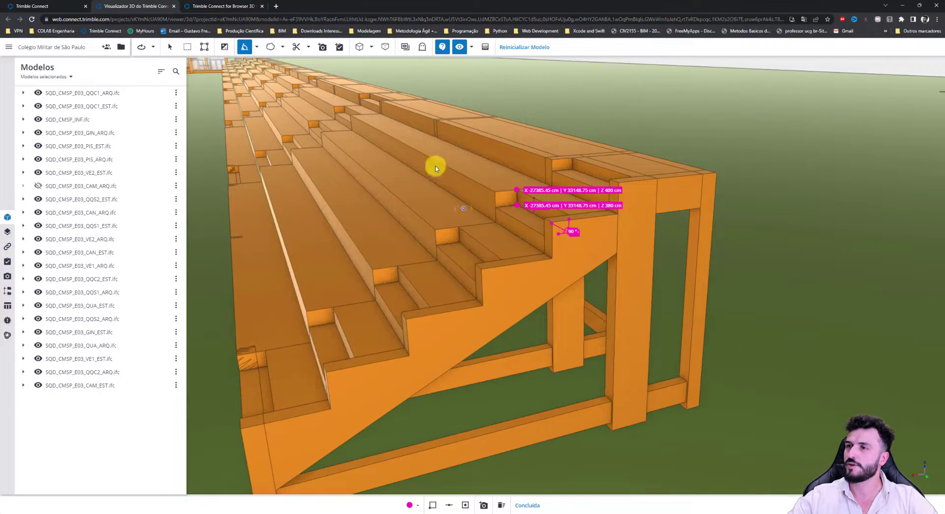
middle_click_drag(399, 159, 407, 196)
left_click(256, 47)
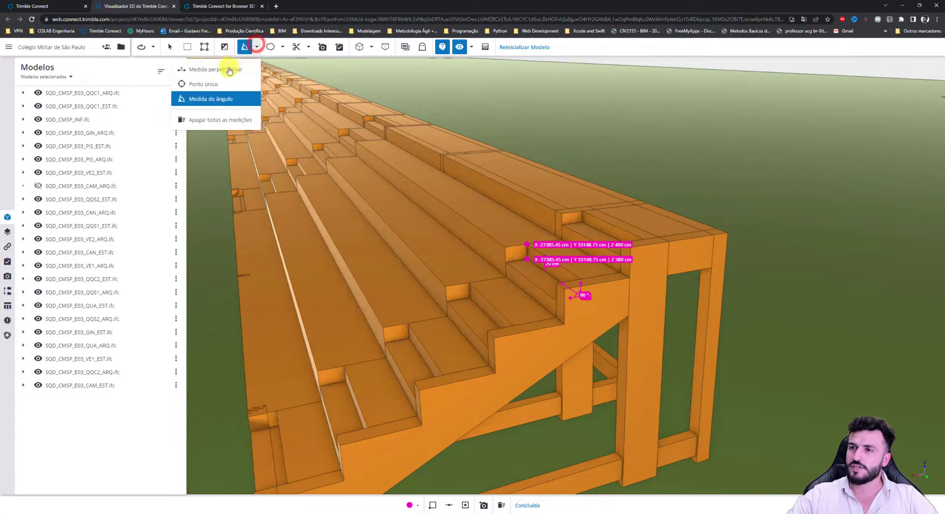
left_click(220, 70)
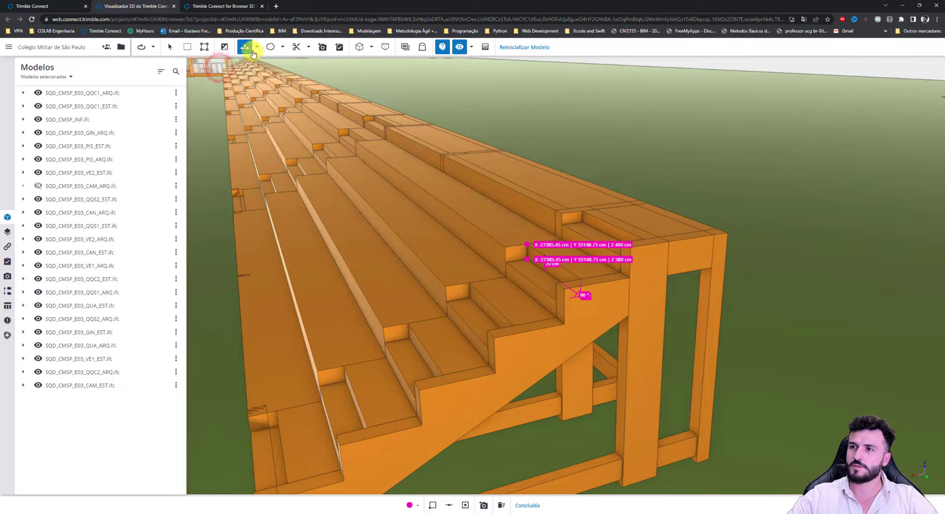
middle_click_drag(573, 232, 545, 214)
middle_click_drag(655, 333, 642, 333)
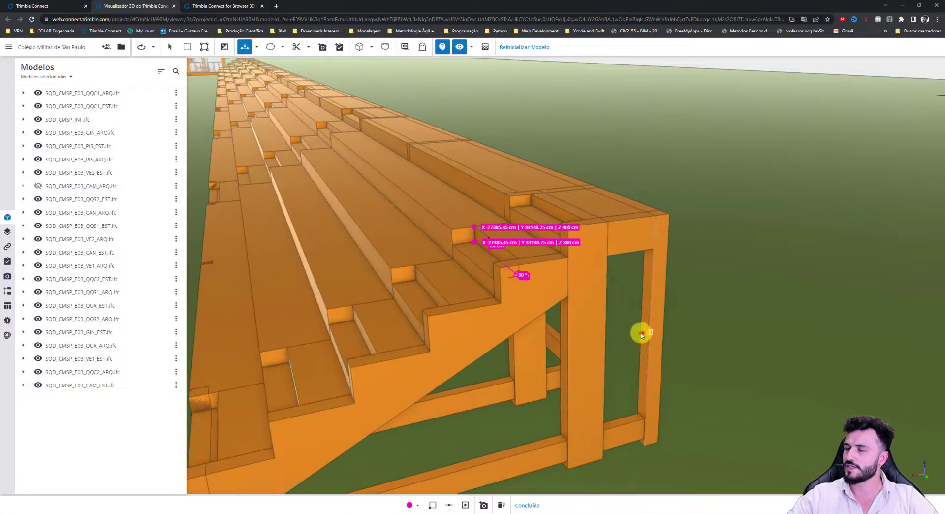
mouse_move(642, 333)
left_mouse_down()
mouse_move(502, 316)
mouse_move(632, 327)
left_mouse_up()
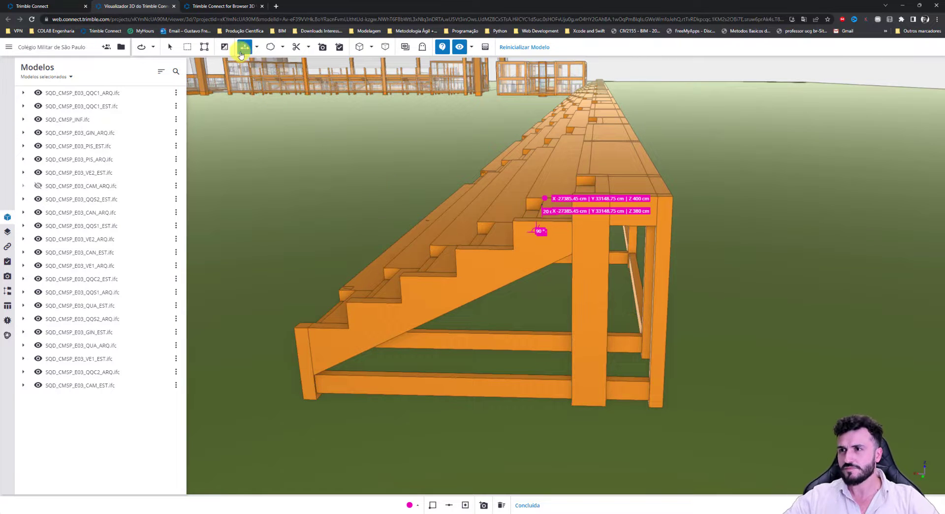
scroll(511, 234, "up", 6)
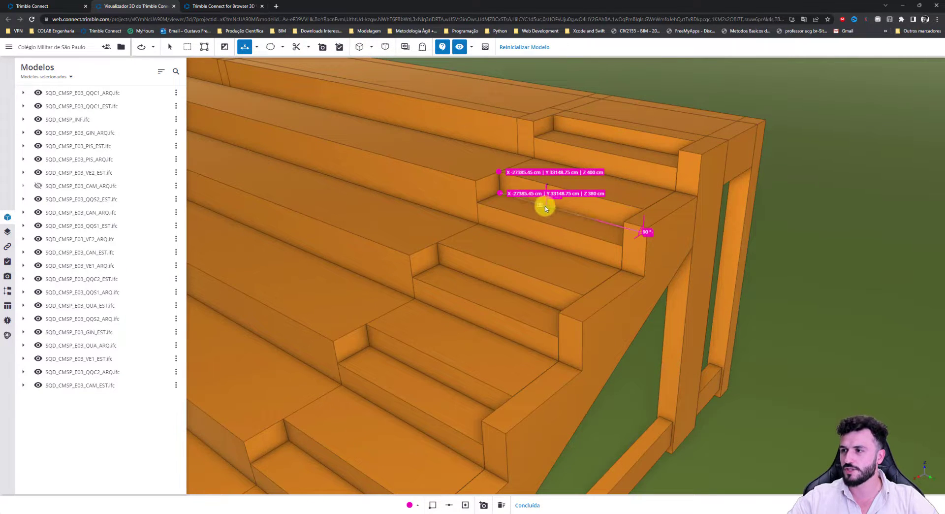
scroll(530, 238, "down", 4)
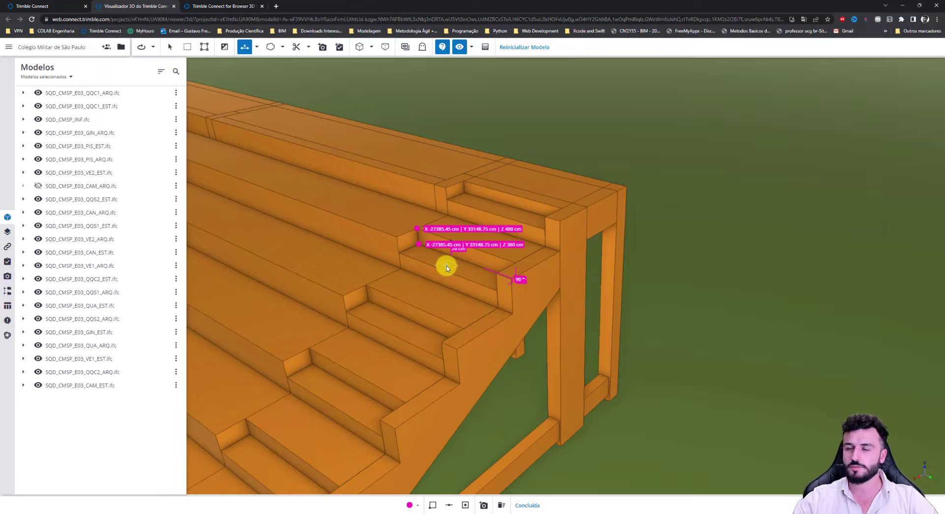
Examine the two-storey block beside the gymnasium and the surrounding buildings from above
mouse_move(678, 325)
left_mouse_down()
mouse_move(553, 325)
mouse_move(543, 298)
mouse_move(439, 171)
mouse_move(354, 122)
mouse_move(538, 278)
mouse_move(374, 222)
mouse_move(493, 244)
mouse_move(506, 236)
mouse_move(488, 160)
left_mouse_up()
scroll(476, 240, "down", 3)
scroll(516, 238, "up", 5)
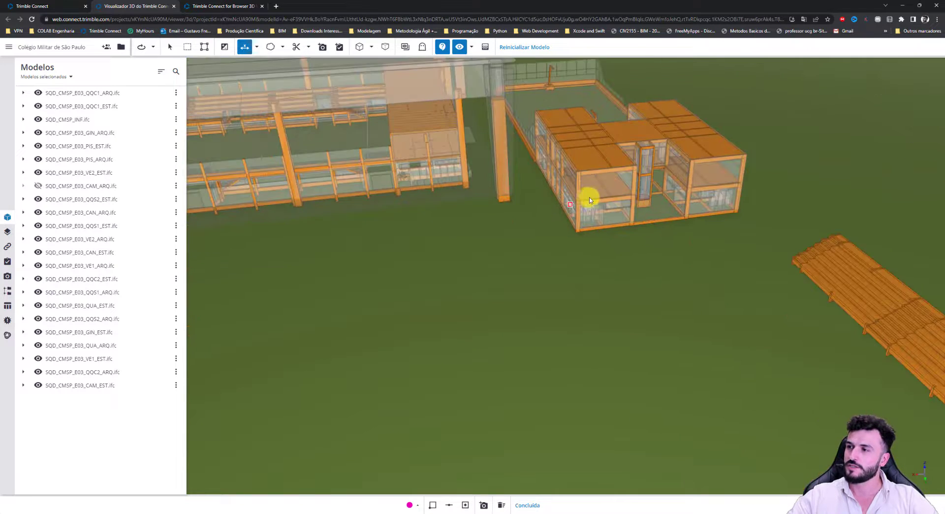
scroll(514, 256, "up", 3)
left_click_drag(397, 213, 615, 217)
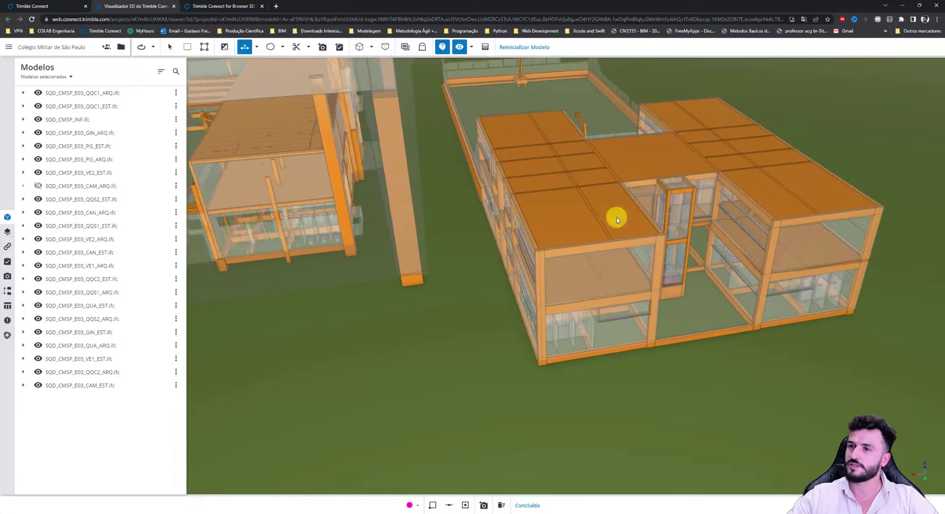
scroll(617, 217, "up", 3)
left_click_drag(453, 200, 552, 215)
middle_click_drag(455, 206, 672, 213)
middle_click_drag(361, 219, 552, 246)
scroll(554, 258, "down", 3)
scroll(418, 244, "up", 3)
middle_click_drag(433, 239, 507, 226)
scroll(335, 237, "up", 3)
scroll(337, 229, "up", 5)
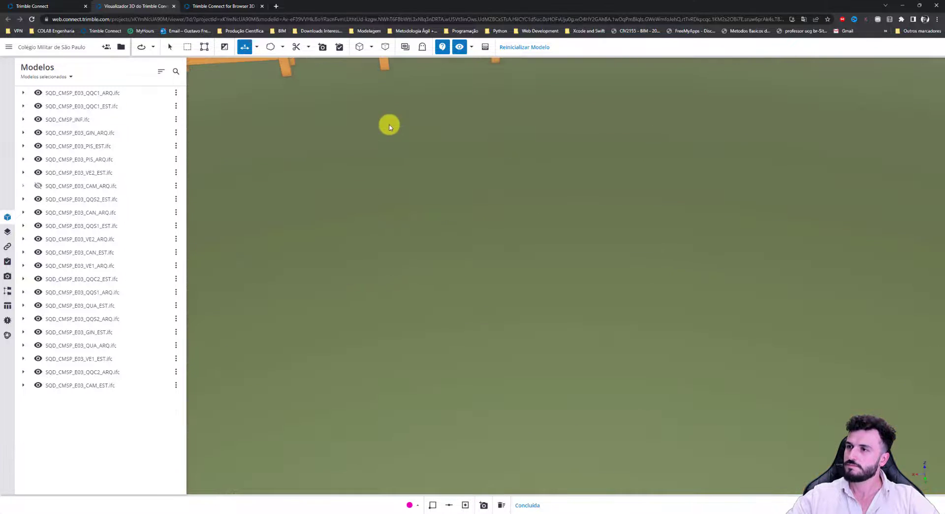
mouse_move(479, 140)
left_mouse_down()
mouse_move(468, 192)
mouse_move(520, 192)
mouse_move(532, 168)
left_mouse_up()
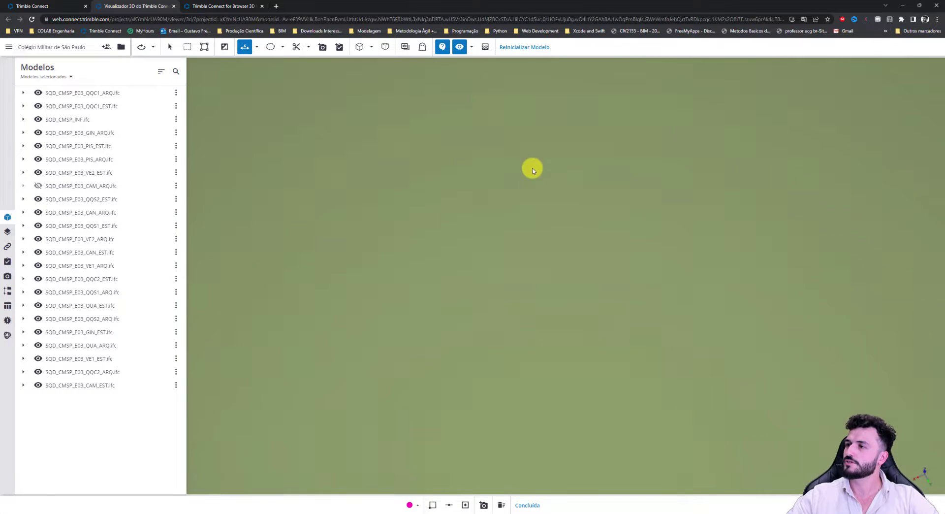
scroll(470, 332, "down", 5)
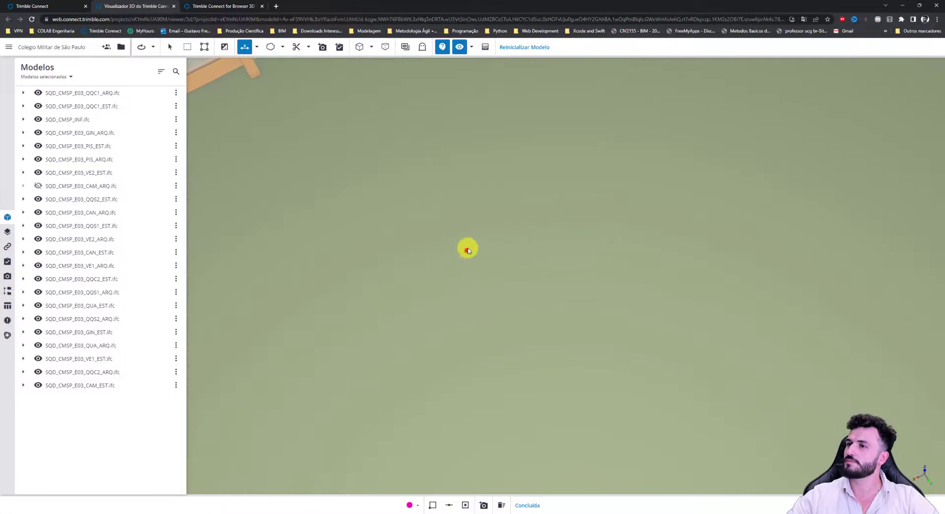
Examine the tiered grandstand, its intermediate stairs and the handrails around the landing beside the doorway
scroll(485, 230, "down", 10)
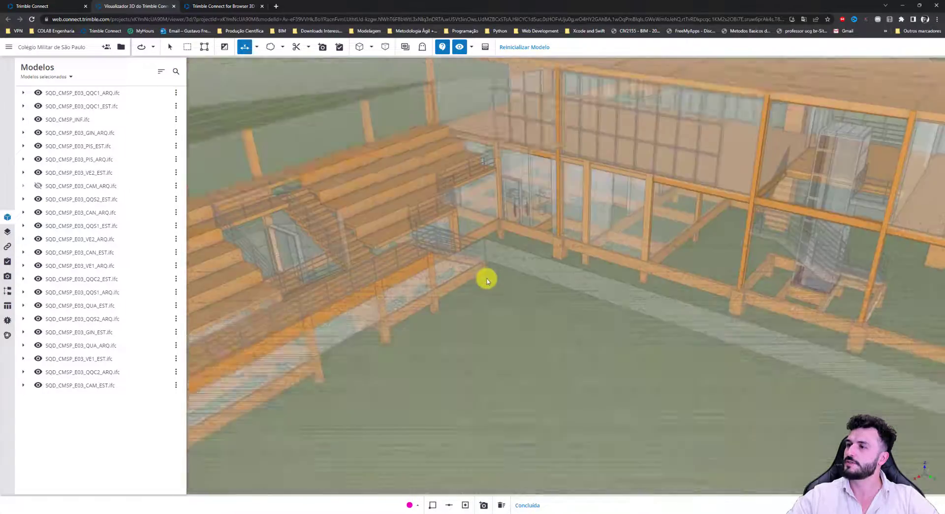
middle_click_drag(488, 282, 539, 196)
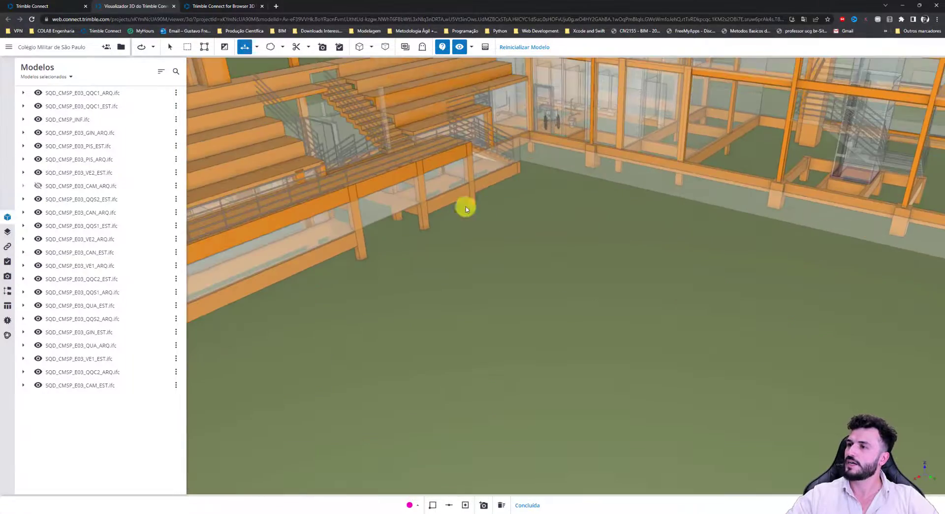
mouse_move(433, 203)
left_mouse_down()
mouse_move(460, 201)
mouse_move(444, 187)
left_mouse_up()
left_click_drag(528, 218, 425, 224)
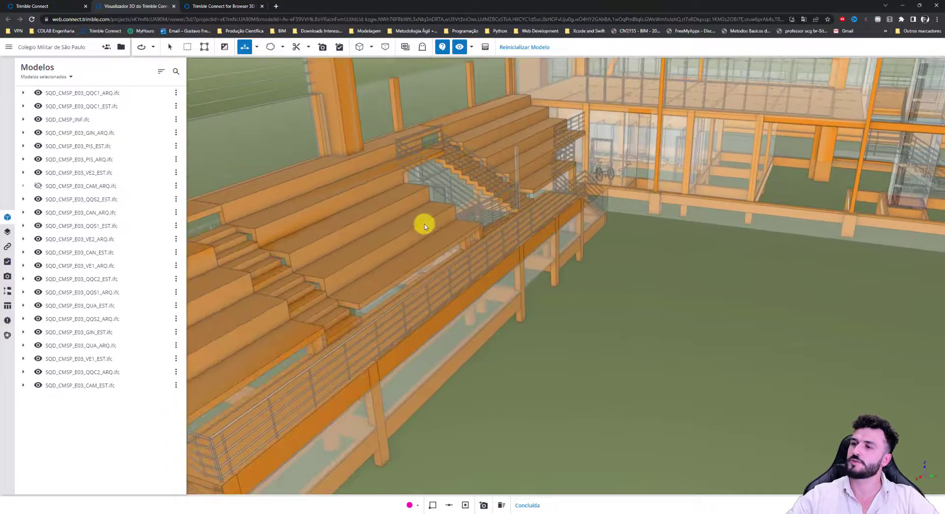
scroll(425, 224, "up", 4)
mouse_move(585, 208)
left_mouse_down()
mouse_move(509, 235)
mouse_move(520, 225)
left_mouse_up()
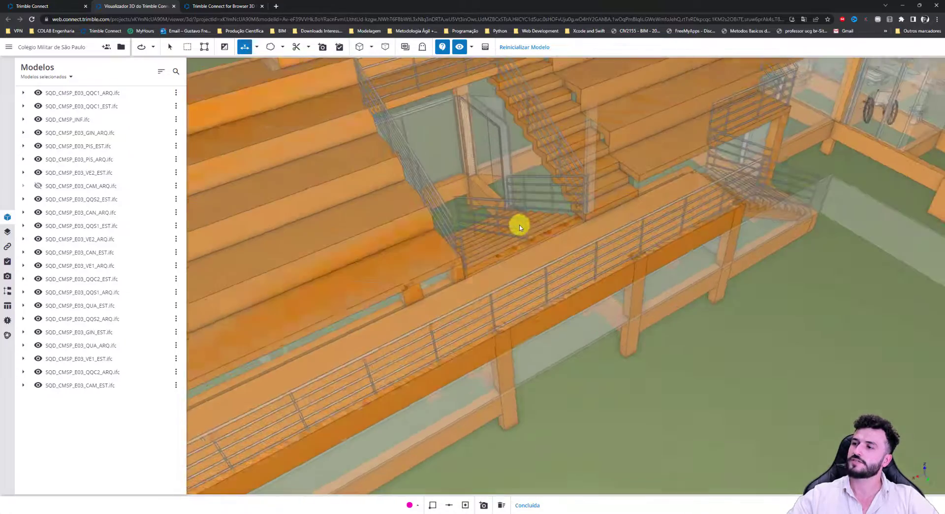
scroll(519, 227, "up", 6)
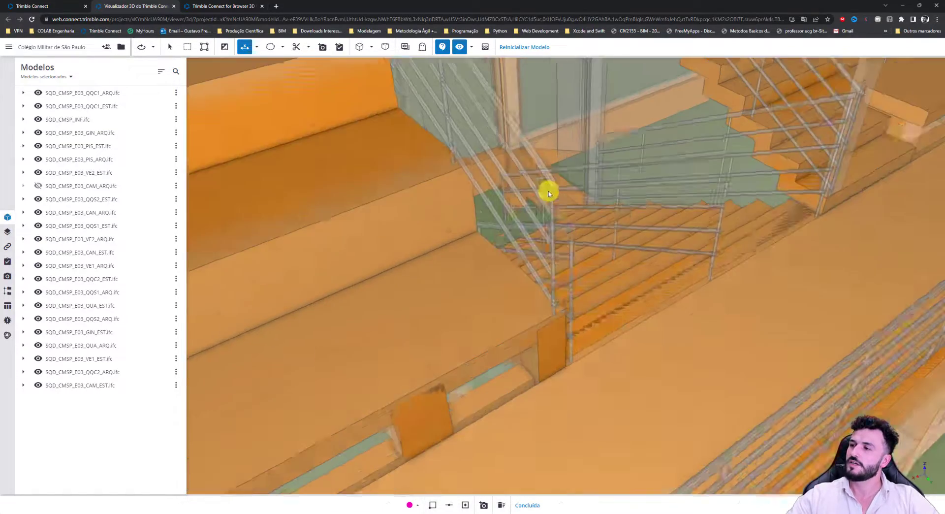
middle_click_drag(549, 193, 530, 299)
scroll(483, 266, "up", 2)
mouse_move(480, 266)
left_mouse_down()
mouse_move(498, 256)
mouse_move(539, 280)
mouse_move(569, 259)
mouse_move(538, 276)
mouse_move(532, 239)
left_mouse_up()
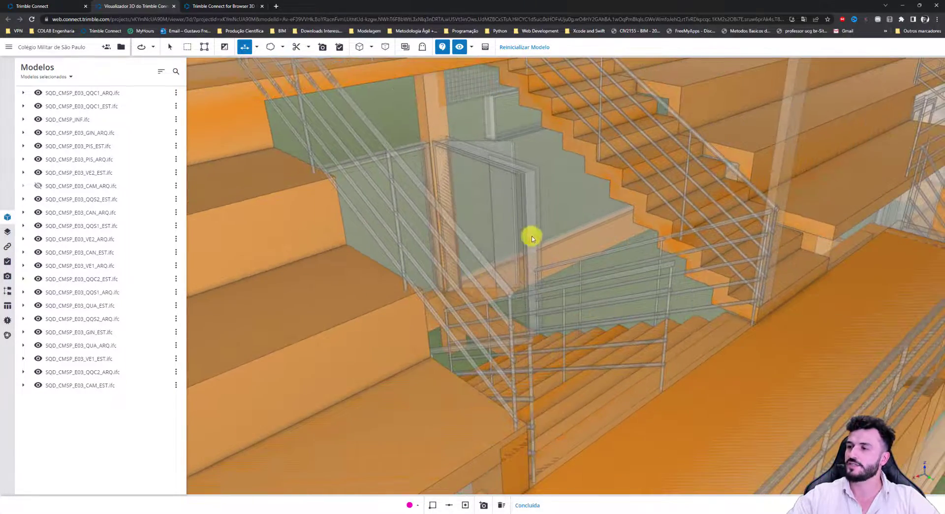
left_click_drag(503, 310, 492, 291)
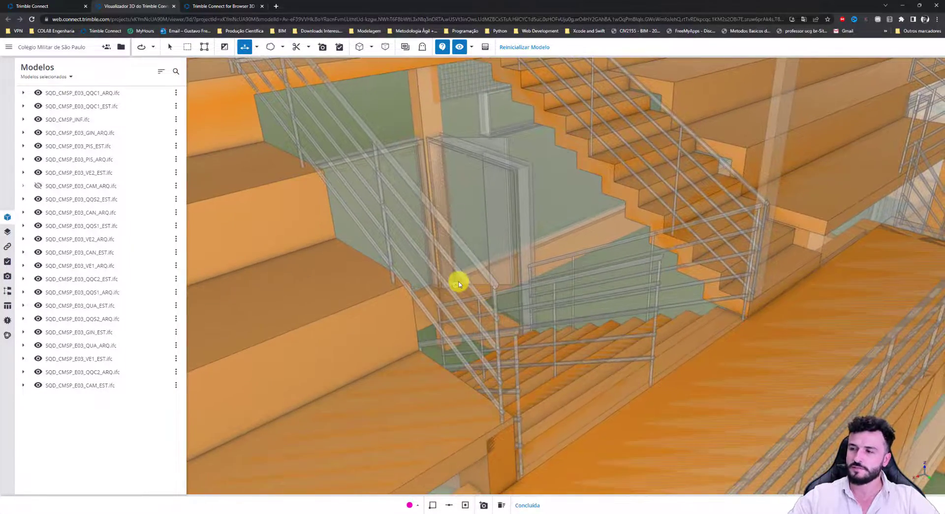
middle_click_drag(455, 297, 462, 283)
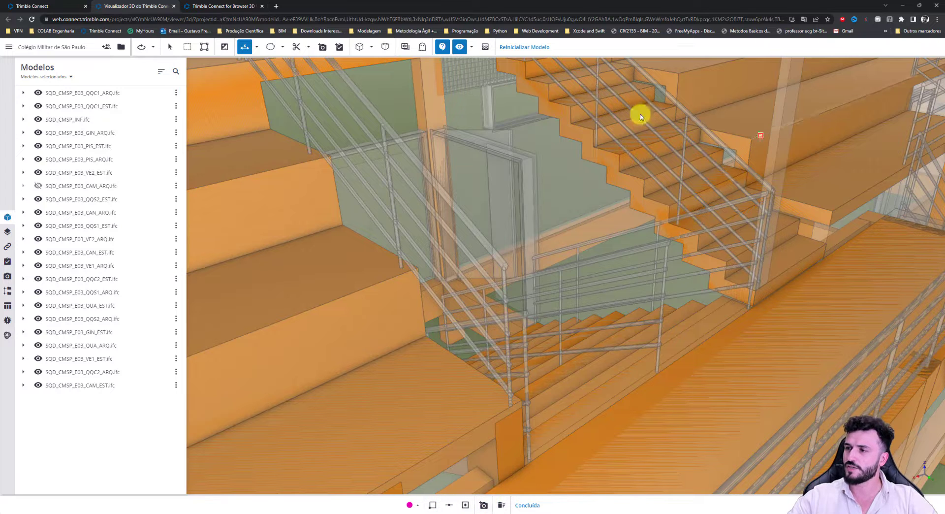
scroll(561, 311, "up", 3)
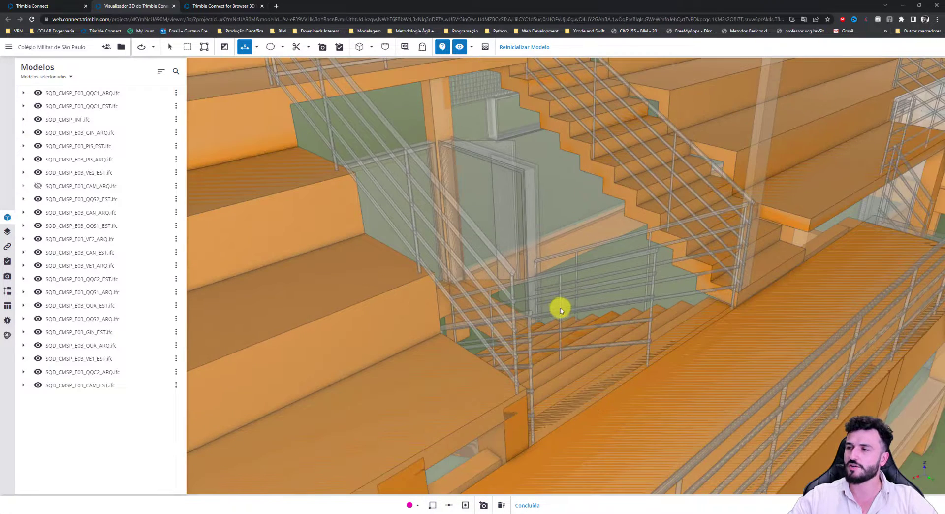
scroll(556, 300, "down", 2)
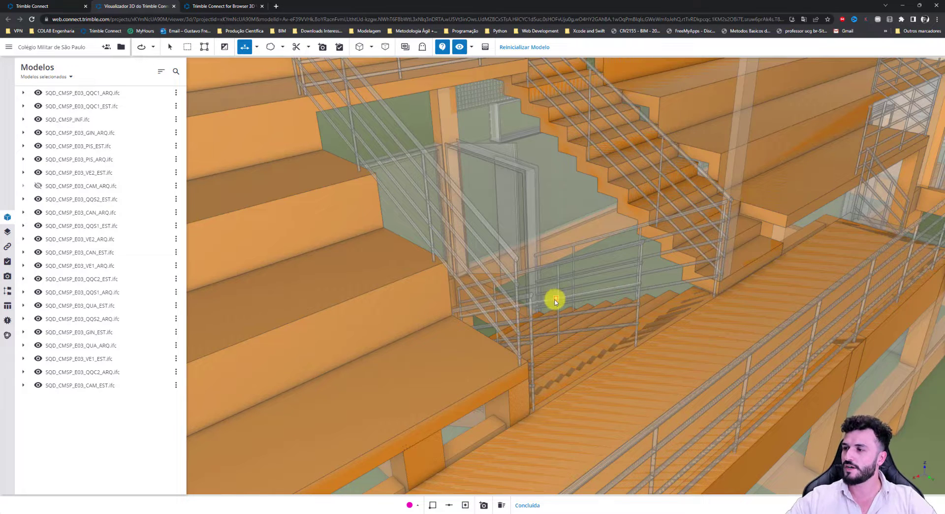
middle_click_drag(555, 300, 554, 301)
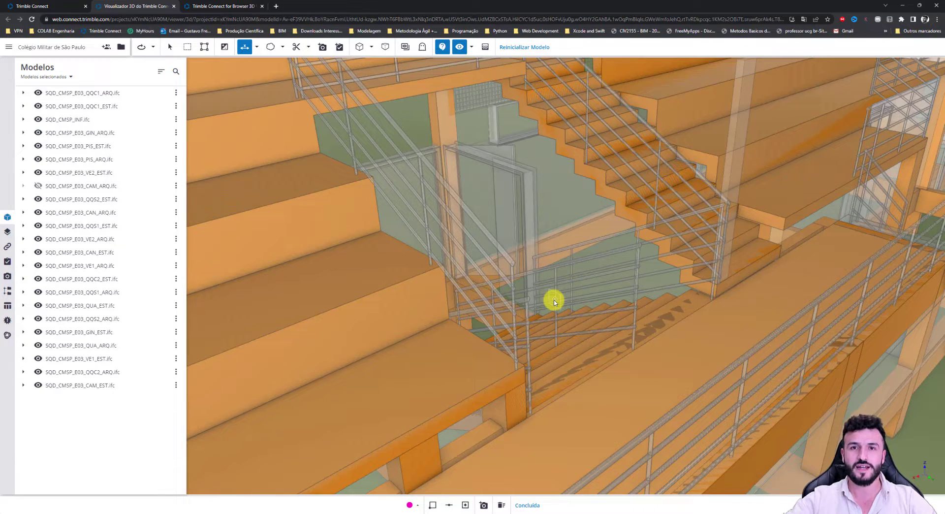
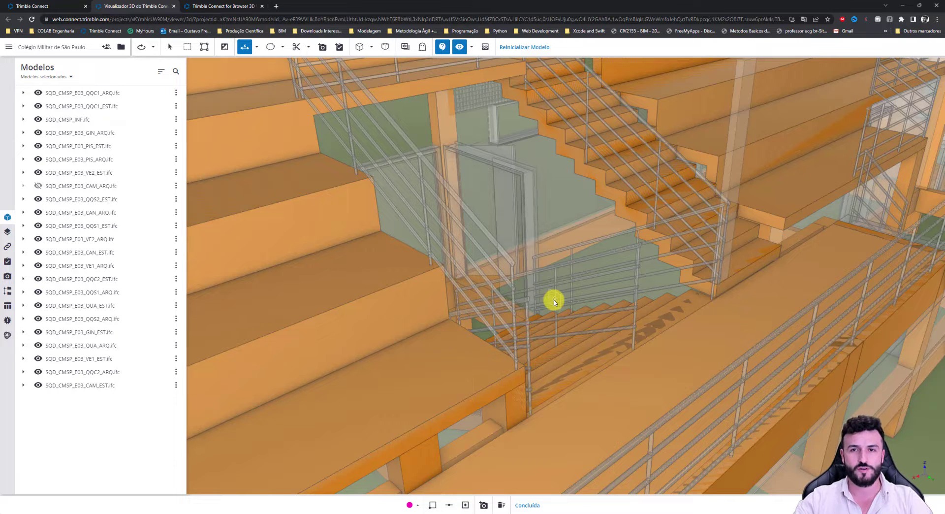
scroll(613, 285, "up", 3)
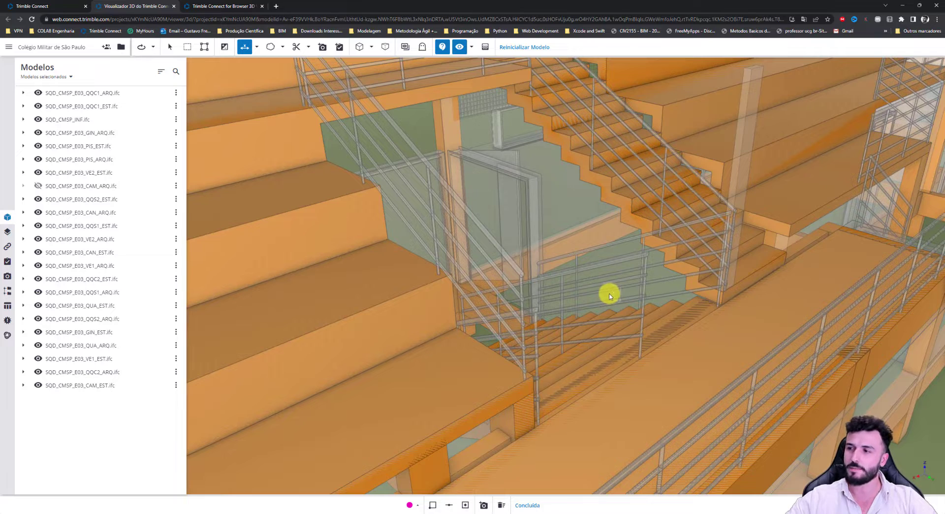
scroll(610, 295, "up", 3)
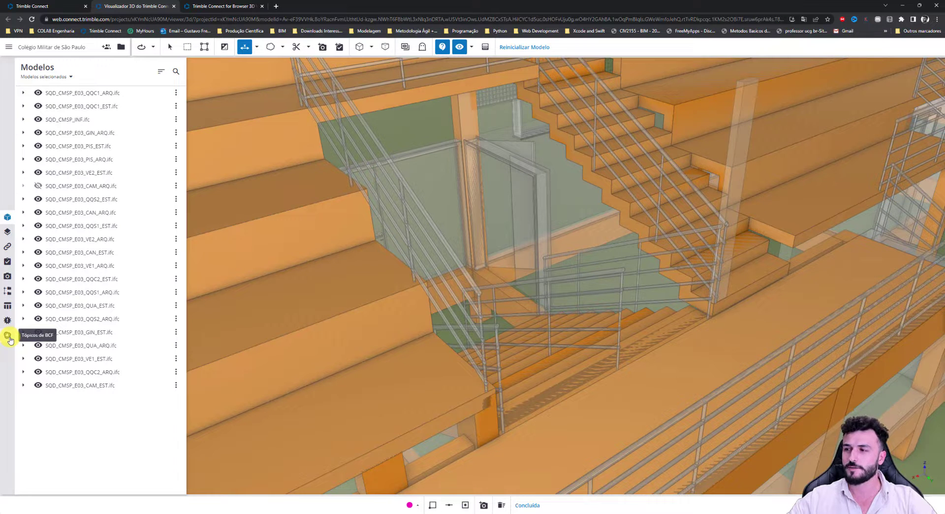
scroll(435, 341, "up", 1)
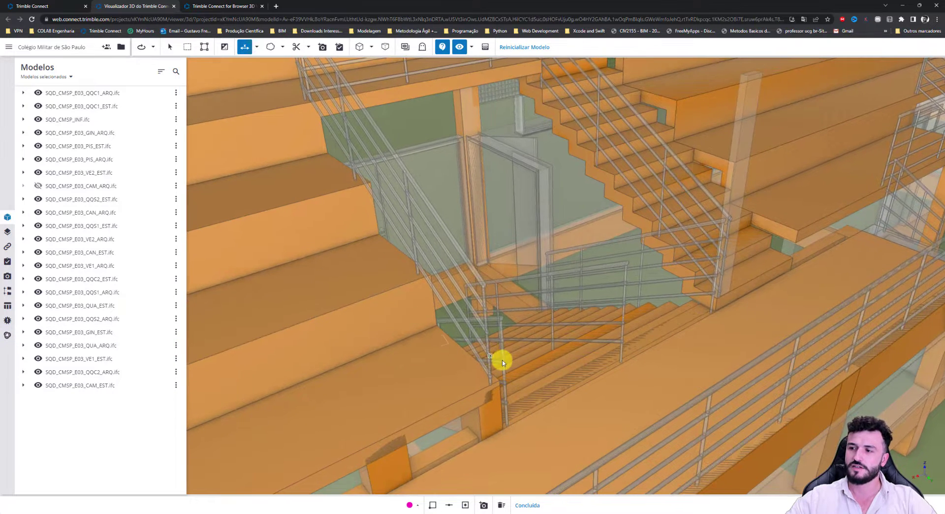
scroll(502, 361, "up", 1)
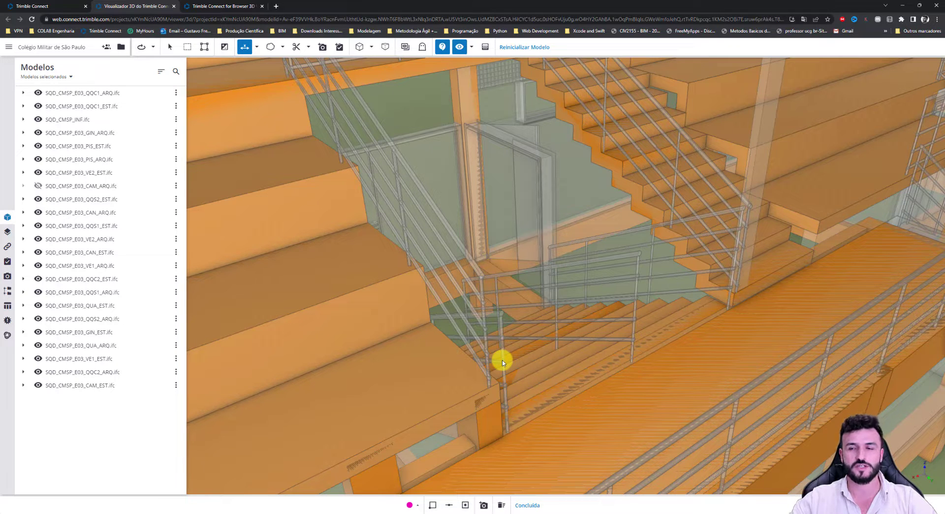
scroll(511, 368, "down", 2)
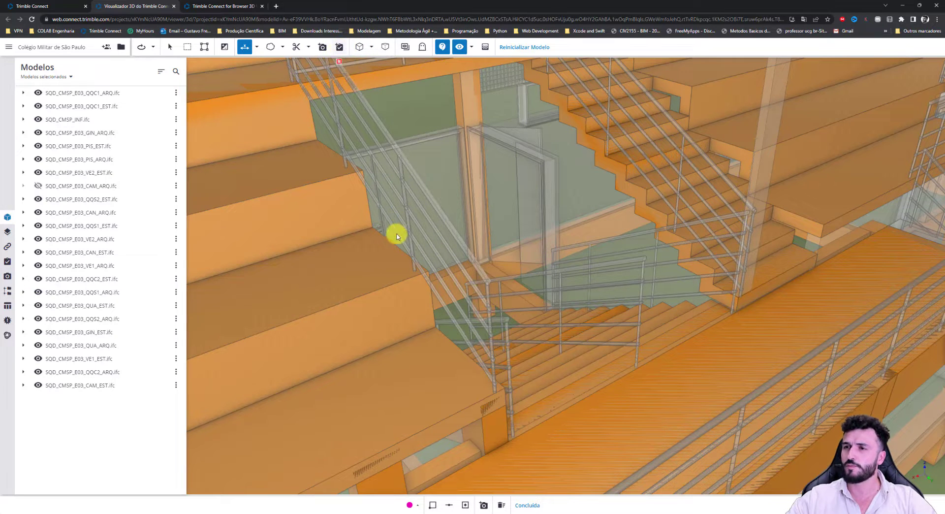
Place a magenta cloud markup around the top of the handrail post at the stair landing beside the doorway
left_click(280, 48)
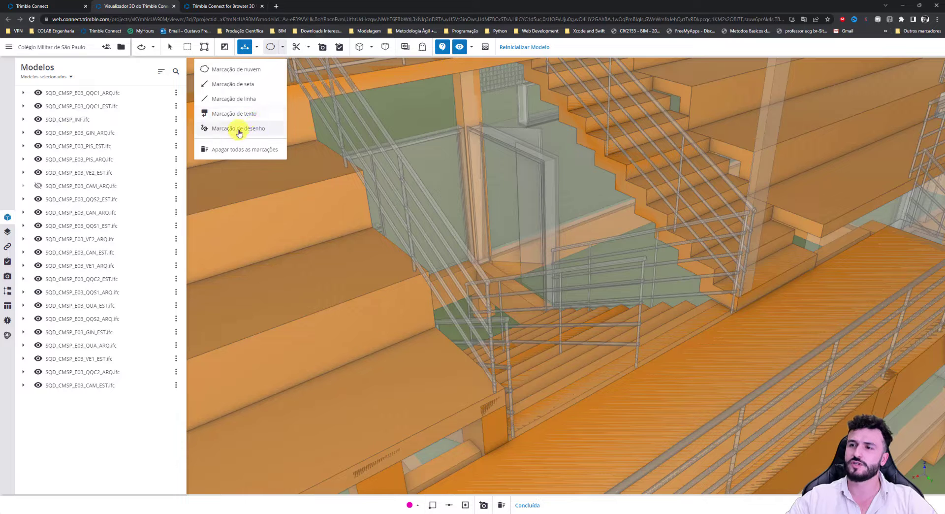
left_click(235, 69)
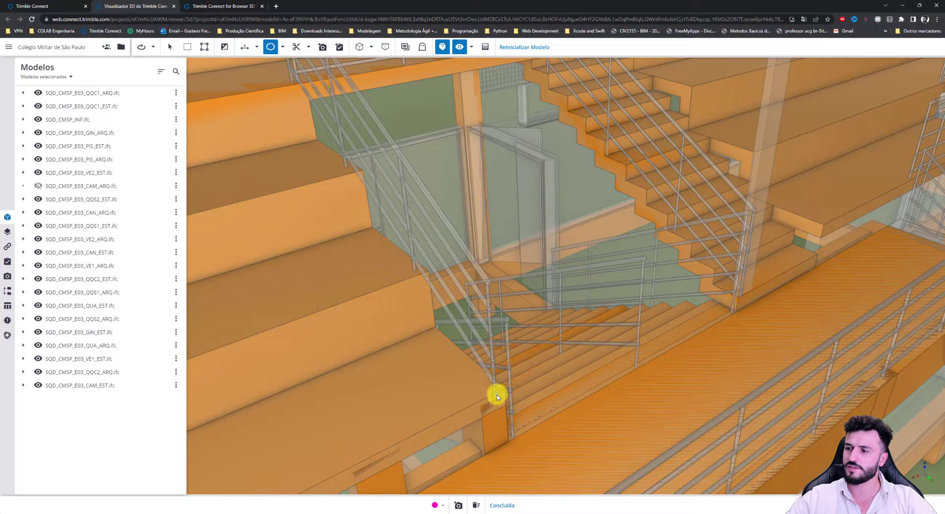
left_click(442, 506)
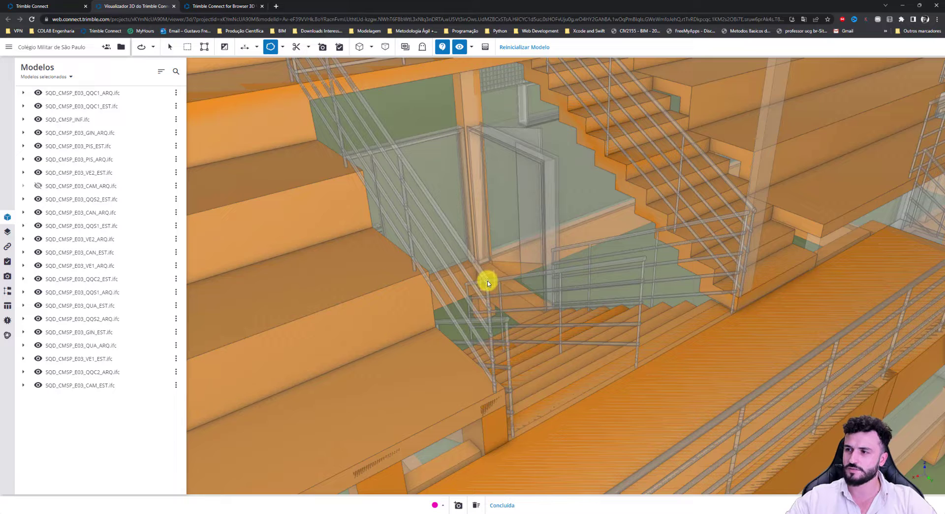
scroll(487, 284, "up", 5)
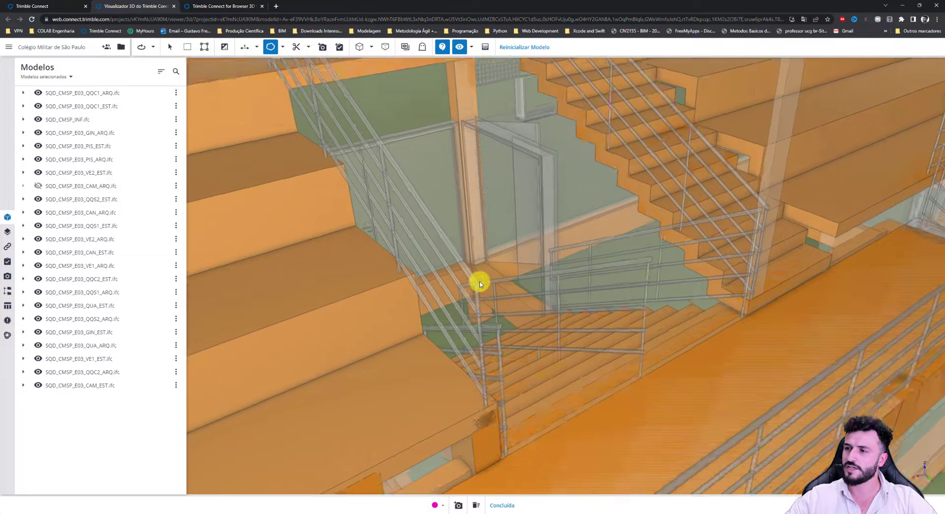
left_click(476, 285)
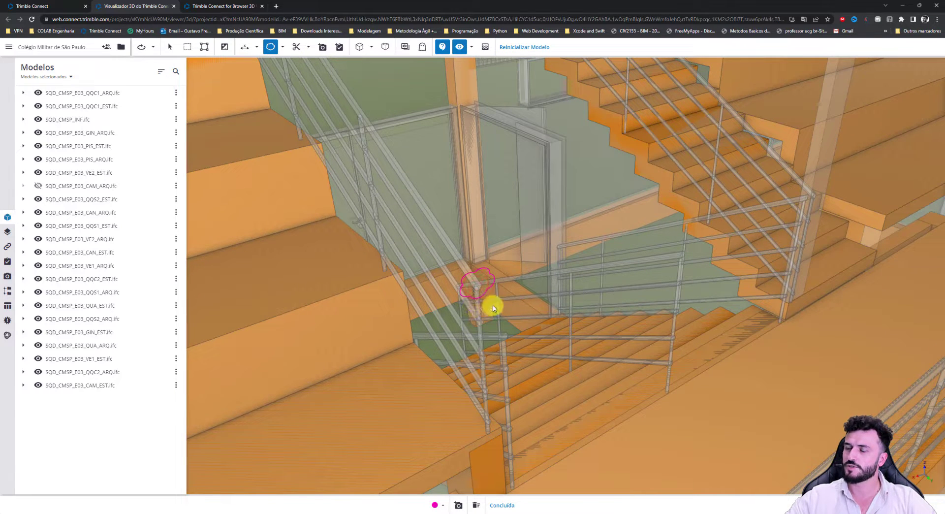
left_click_drag(542, 327, 515, 264)
key("Escape")
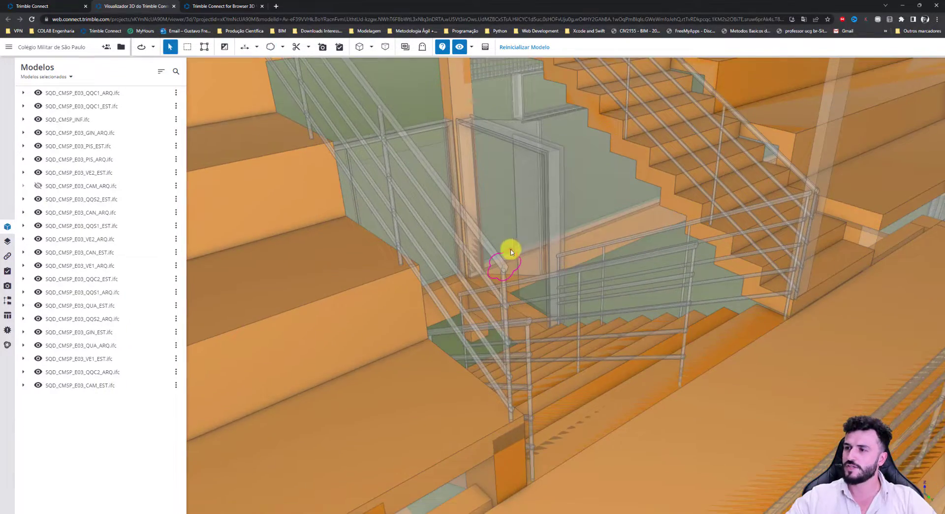
Select the cloud markup and enlarge it around the handrail corner
left_click(517, 244)
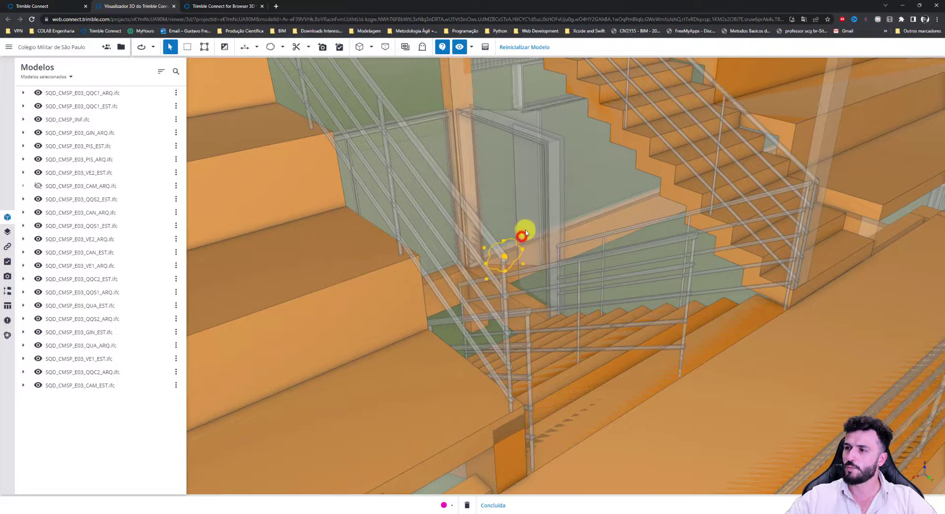
left_click_drag(615, 323, 584, 329)
key("Escape")
scroll(468, 315, "up", 4)
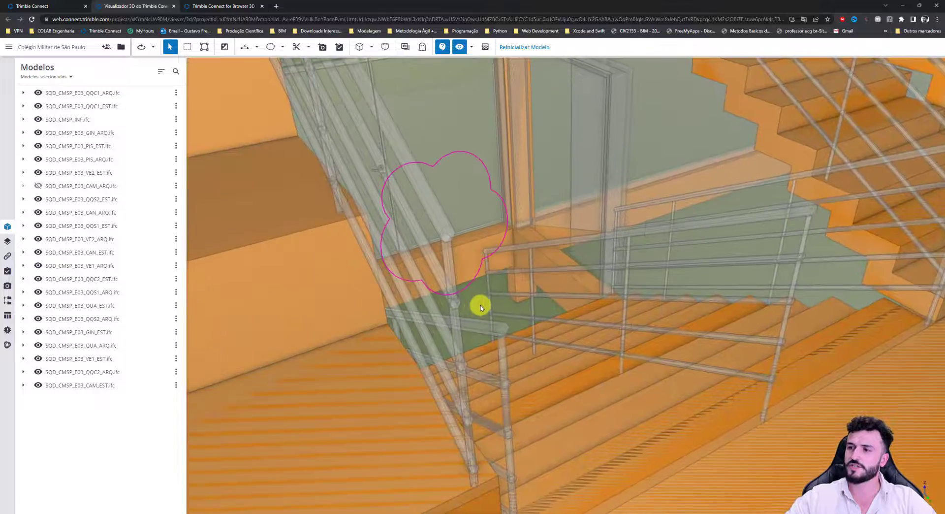
scroll(481, 308, "down", 5)
left_click_drag(501, 336, 520, 324)
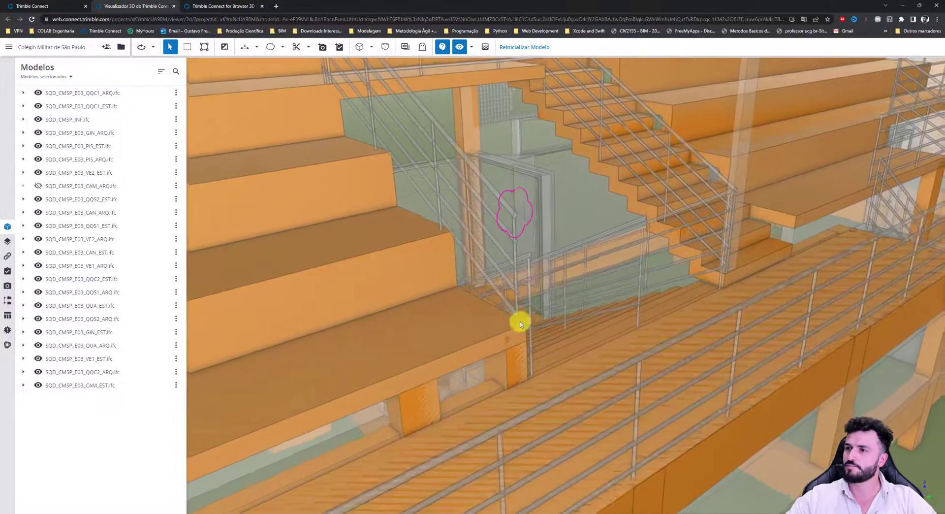
Add a text markup reading "Corrigir corrimão", with its leader starting at the clouded handrail corner
left_click(284, 48)
left_click(234, 113)
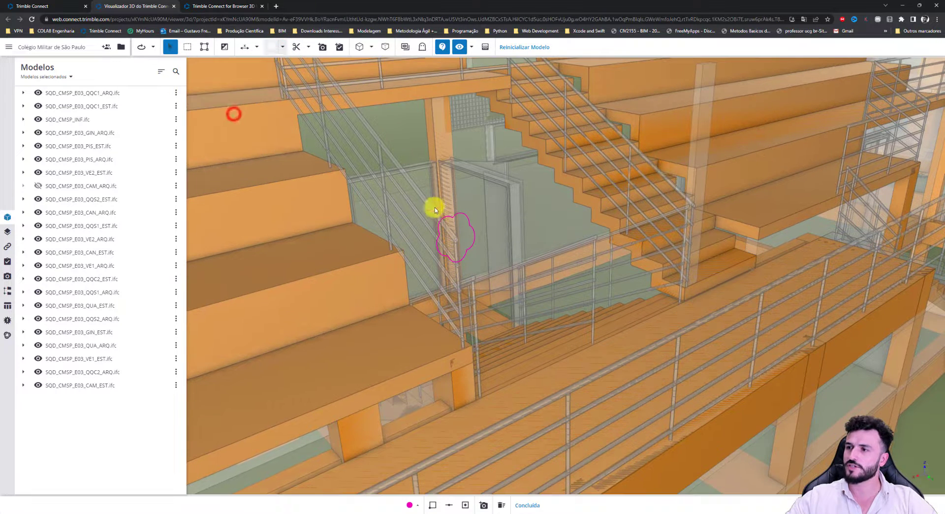
left_click_drag(455, 237, 486, 190)
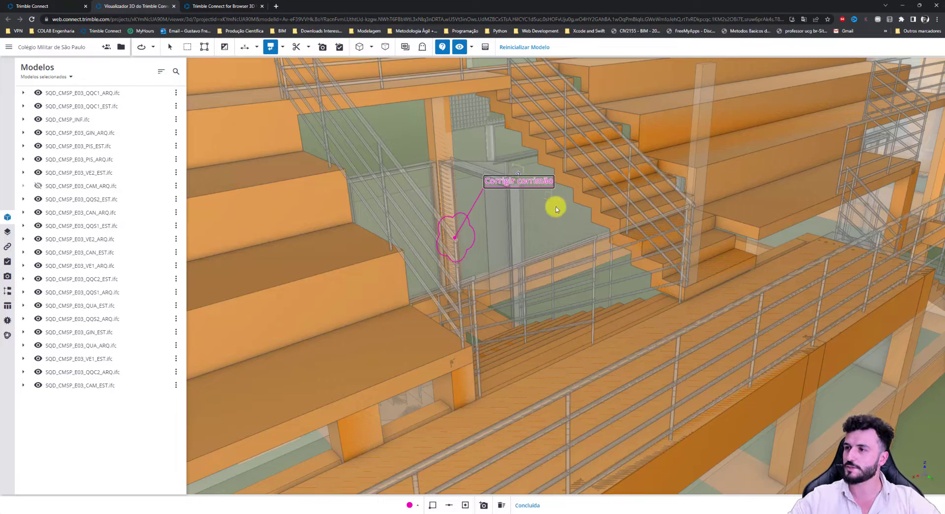
key("Escape")
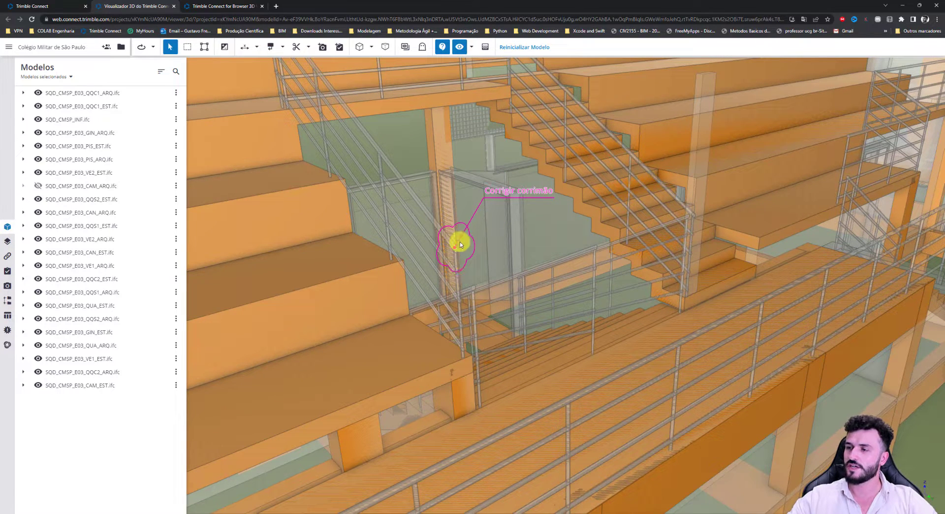
scroll(460, 245, "up", 2)
middle_click_drag(489, 219, 472, 229)
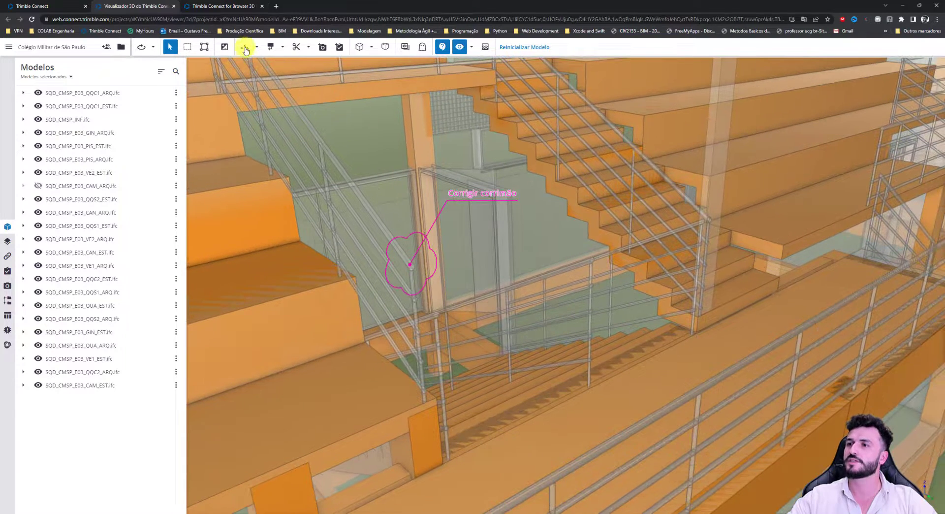
left_click(283, 46)
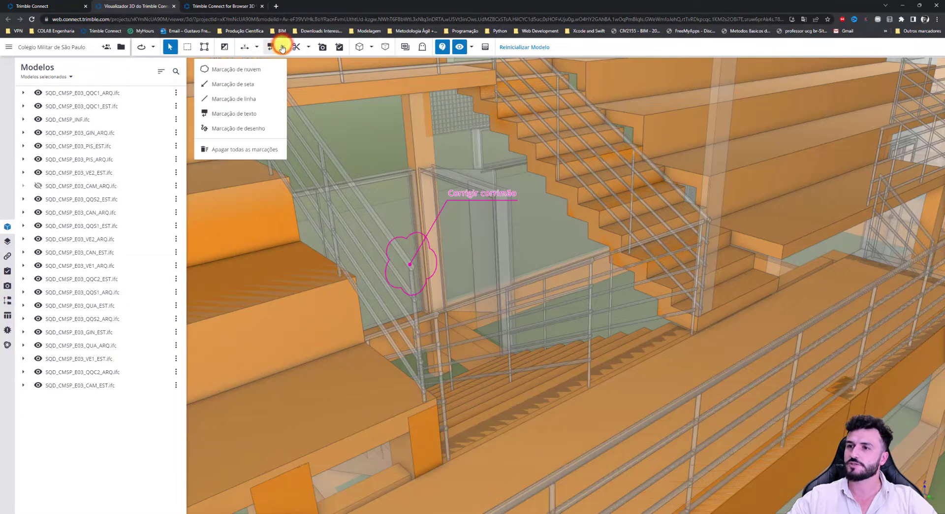
left_click(237, 85)
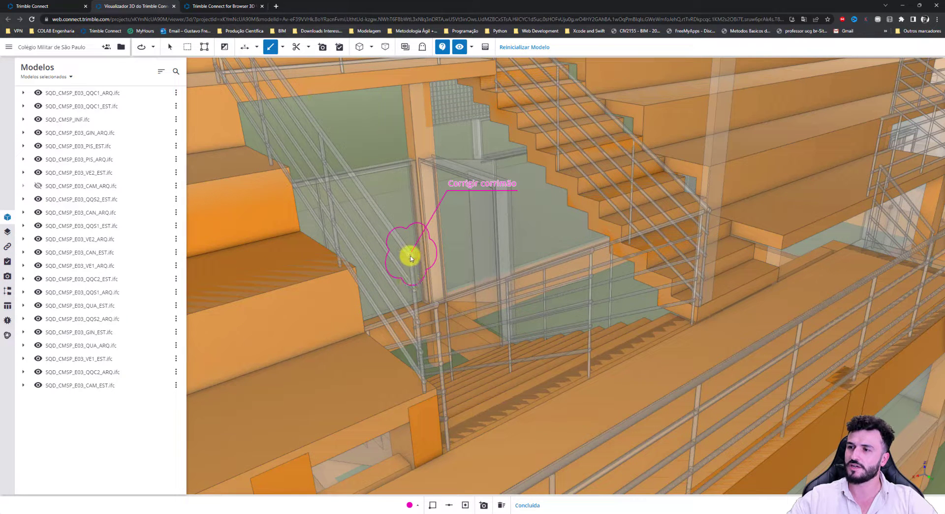
left_click_drag(410, 256, 444, 247)
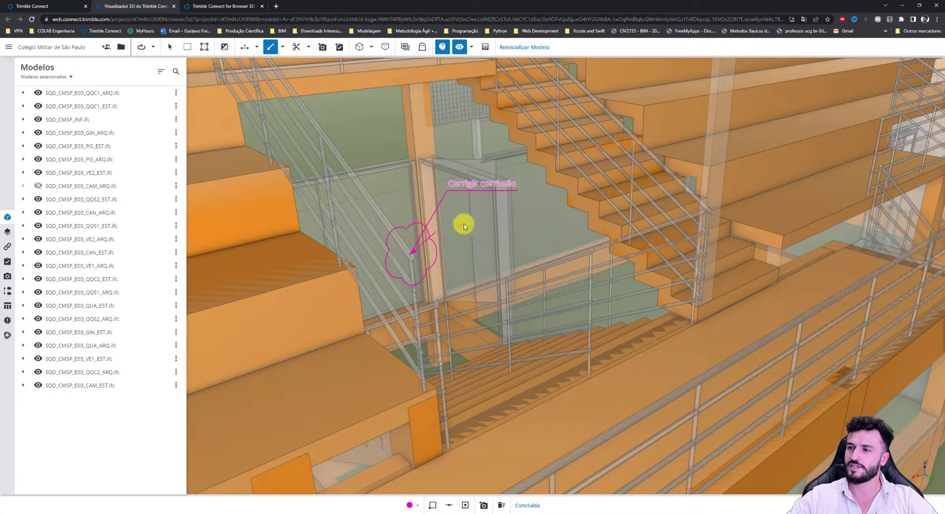
key("Escape")
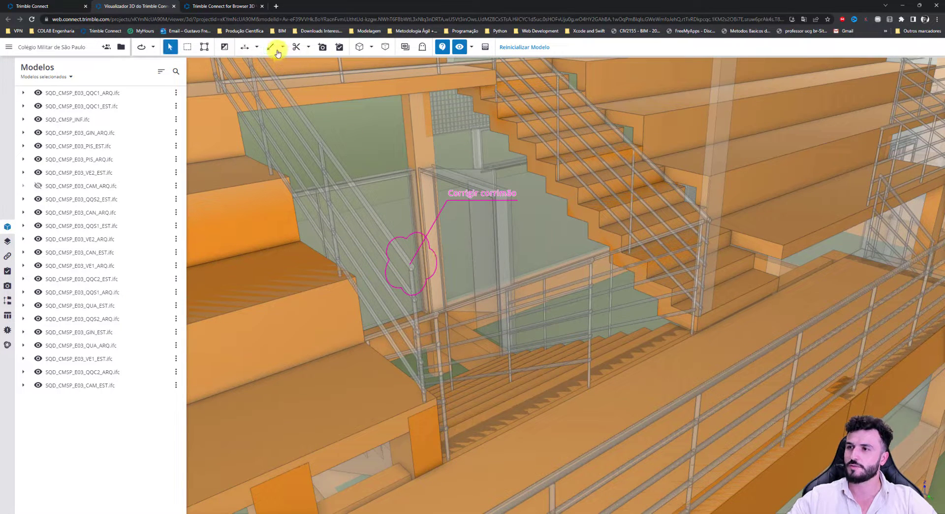
Draw a magenta arrow markup along the intermediate stair's handrail, with its arrowhead on top of the upper handrail post
left_click(289, 73)
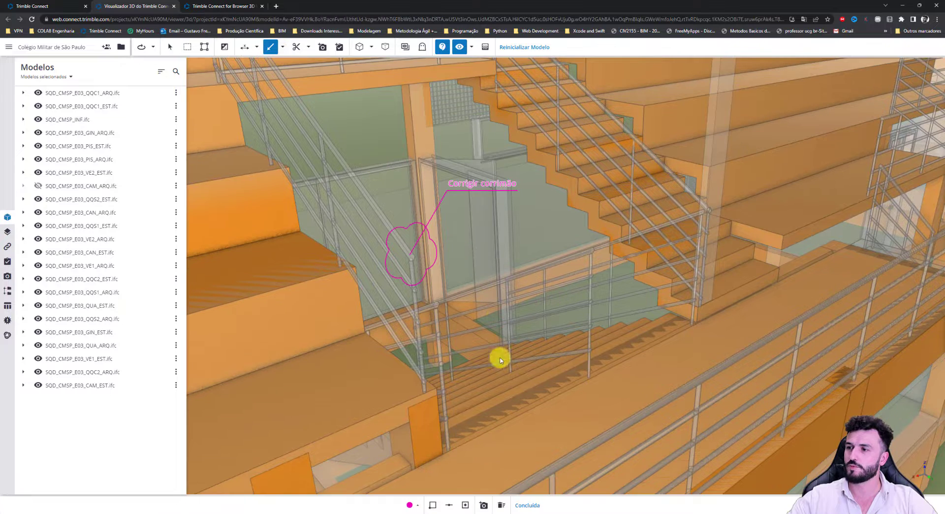
left_click(579, 253)
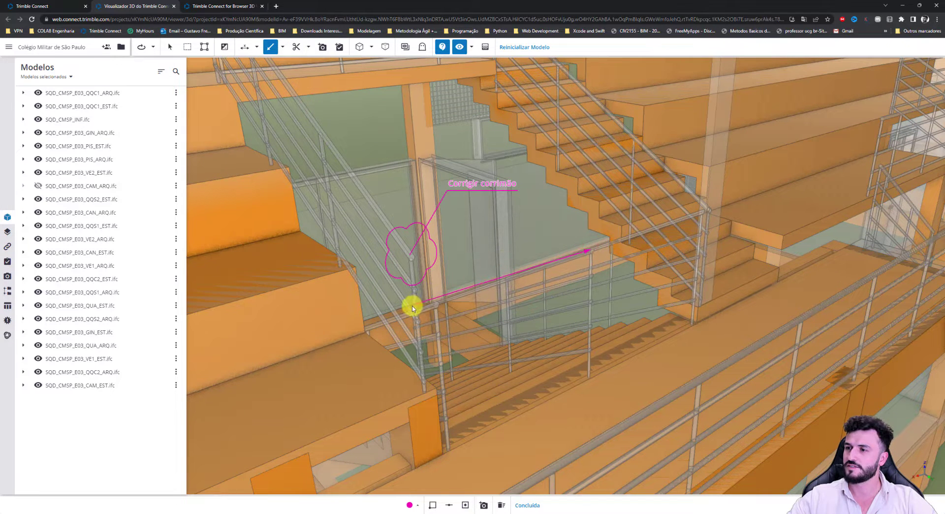
Finish the arrow between the stair railing post and the "Corrigir corrimão" cloud, and shift its post end toward the cloud
left_click(412, 256)
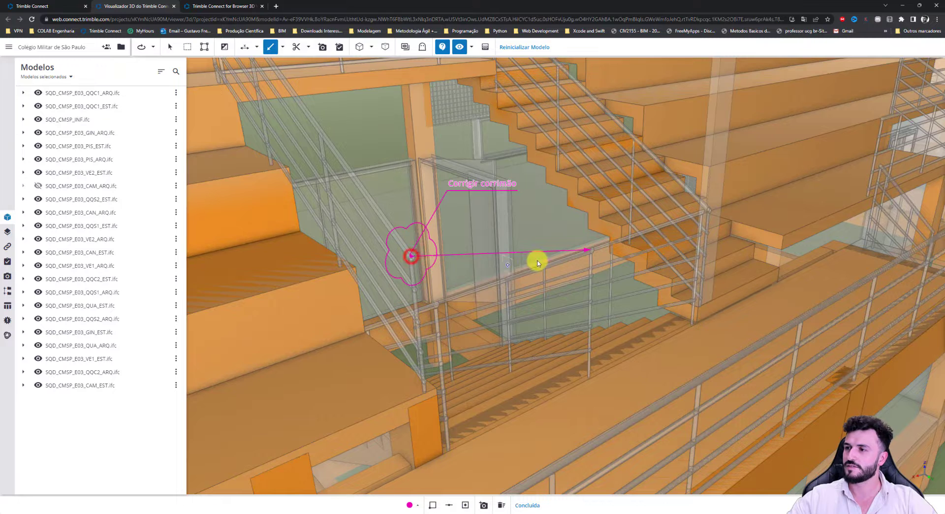
key("Escape")
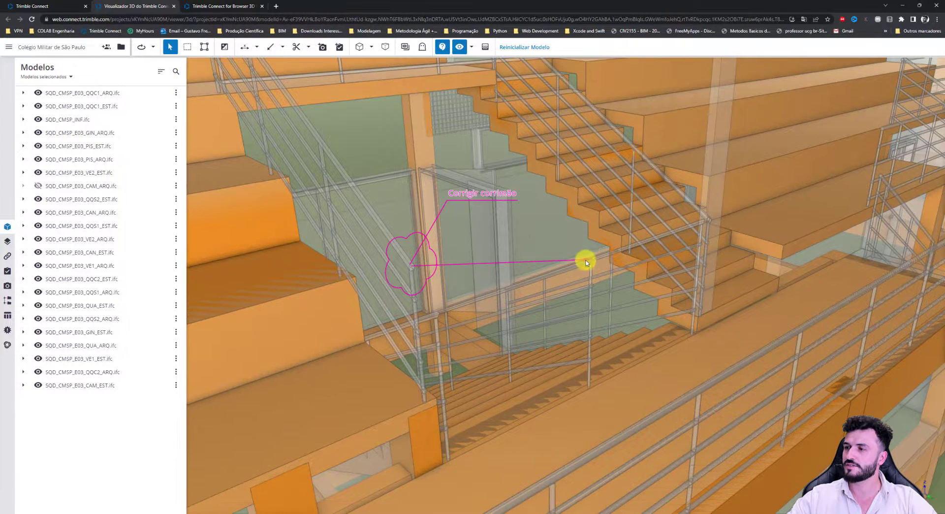
left_click(584, 260)
left_click_drag(589, 251, 483, 256)
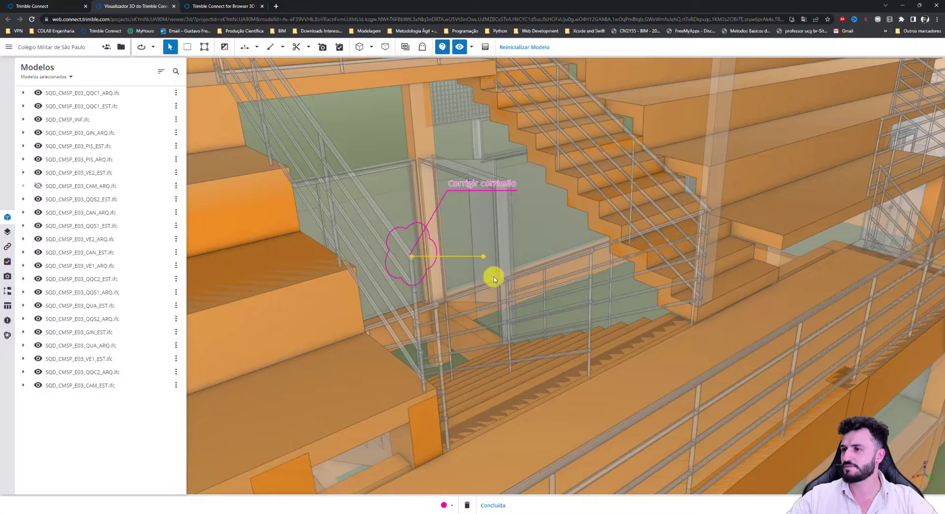
Delete the arrow markup running between the stair railing and the revision cloud
left_click(520, 284)
left_click_drag(522, 285, 487, 310)
left_click(353, 282)
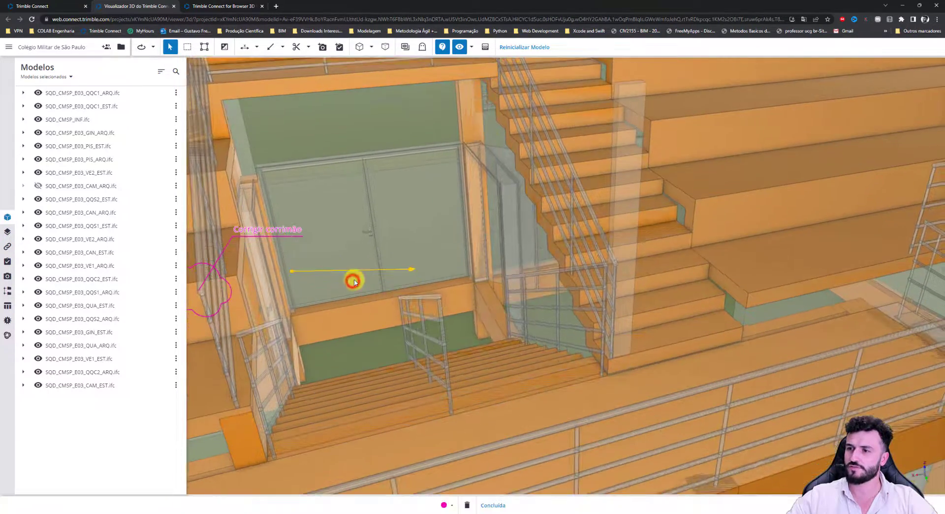
key("Delete")
Draw an arrow markup with its head on the middle stair railing post and its tail at the revision cloud's centre
left_click_drag(364, 279, 415, 346)
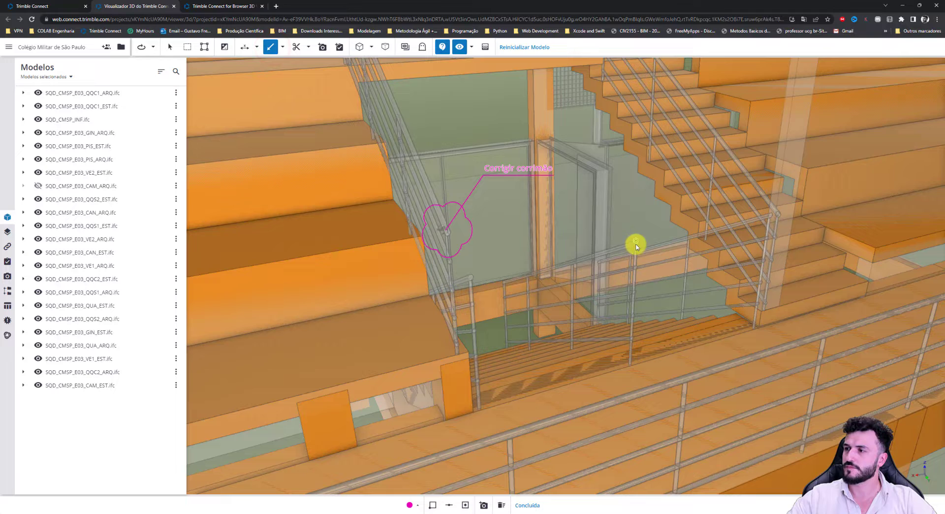
left_click_drag(636, 246, 447, 232)
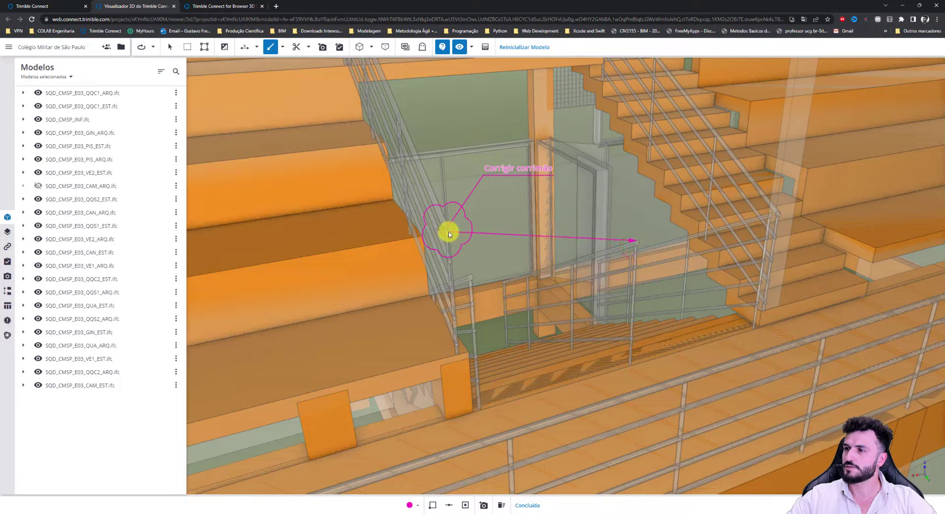
scroll(448, 234, "up", 2)
scroll(447, 234, "up", 1)
scroll(468, 251, "down", 2)
left_click(456, 239)
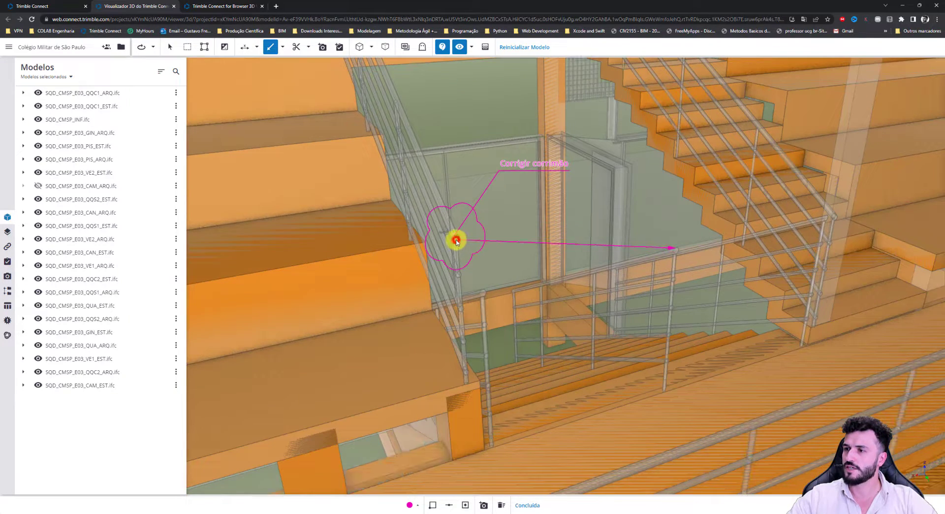
Select the arrow and move its tail end back onto the railing end inside the revision cloud
left_click_drag(637, 327, 390, 235)
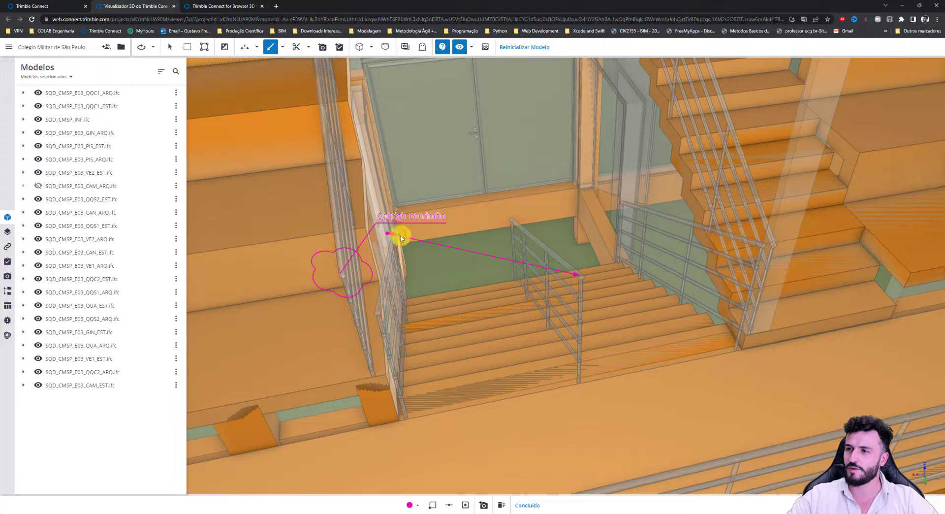
key("Escape")
left_click(435, 253)
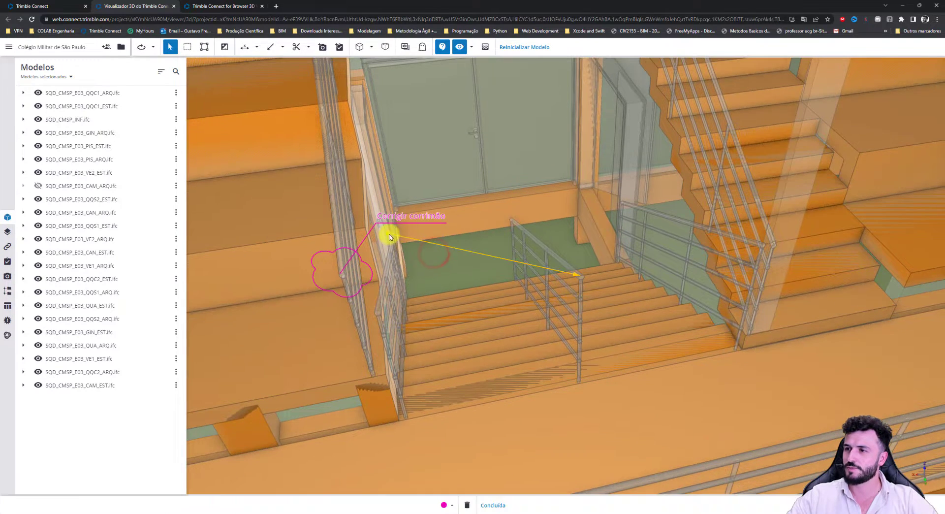
left_click_drag(388, 234, 305, 414)
left_click(358, 259)
left_click(351, 351)
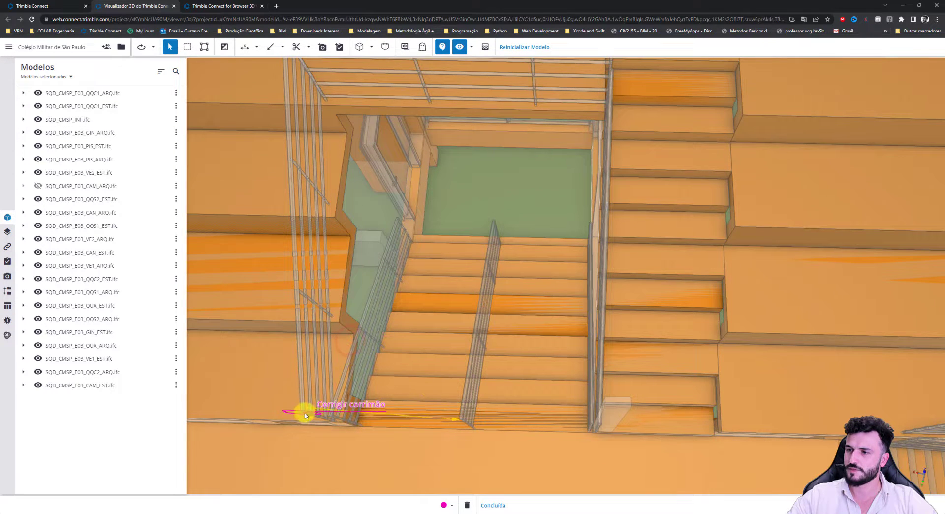
Check the repositioned arrow from the front of the stairs and delete it
middle_click_drag(364, 477, 383, 457)
left_click_drag(388, 452, 318, 360)
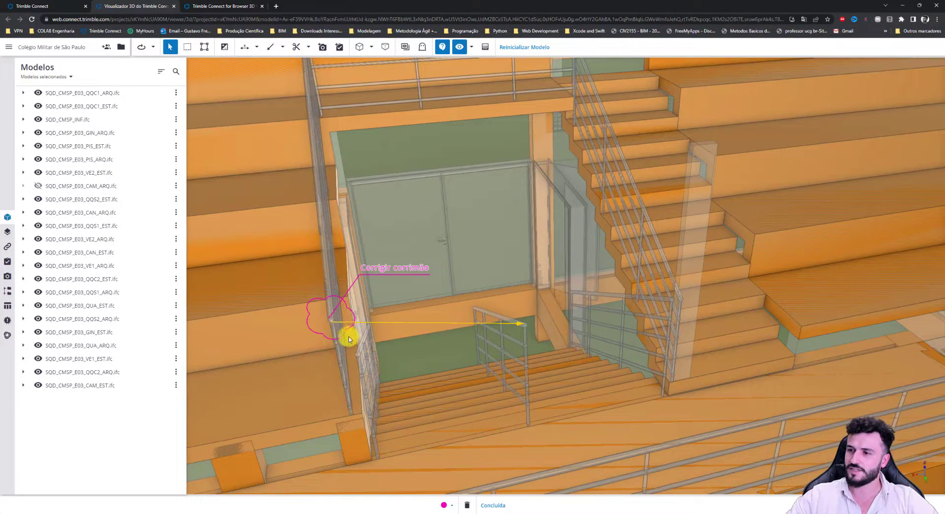
left_click_drag(422, 380, 354, 328)
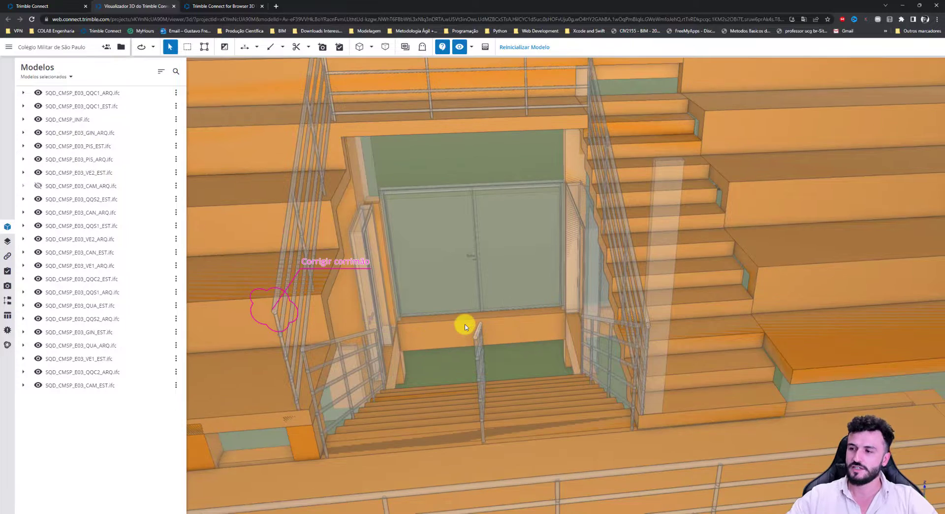
Draw an arrow markup from the bleacher steps pointing at the centre of the revision cloud
scroll(510, 333, "up", 5)
left_click_drag(504, 340, 540, 327)
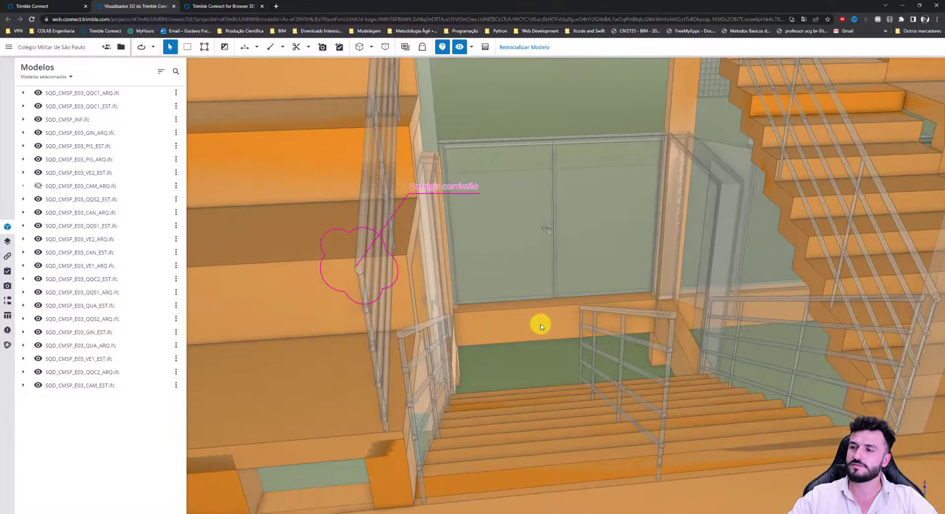
scroll(540, 327, "down", 3)
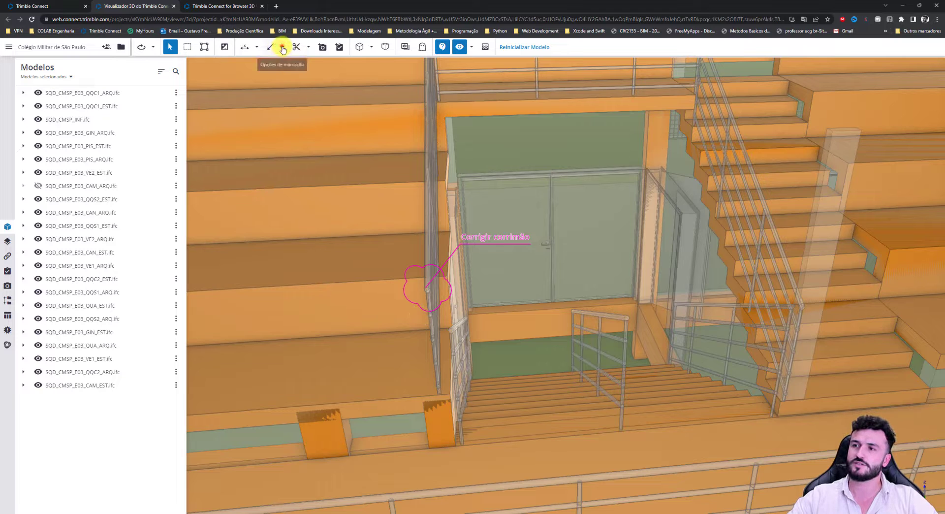
left_click(282, 47)
left_click(271, 51)
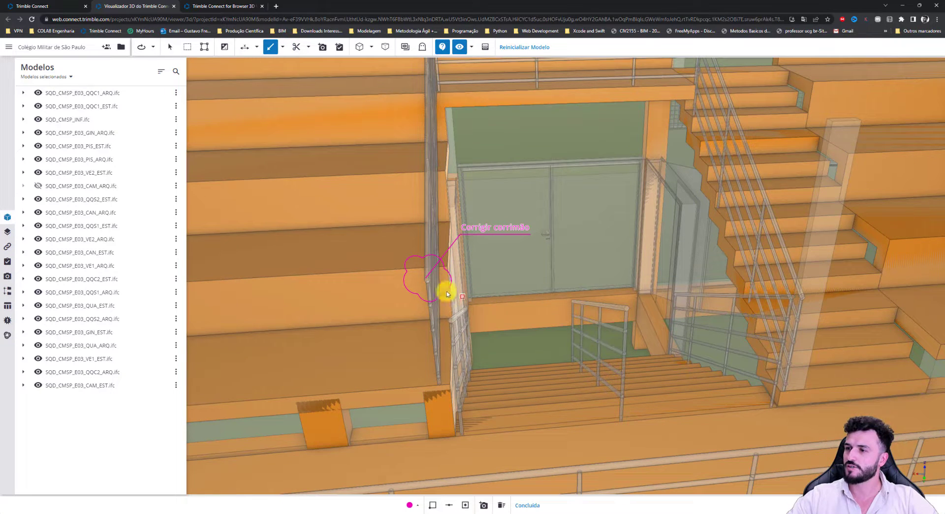
left_click_drag(423, 277, 310, 207)
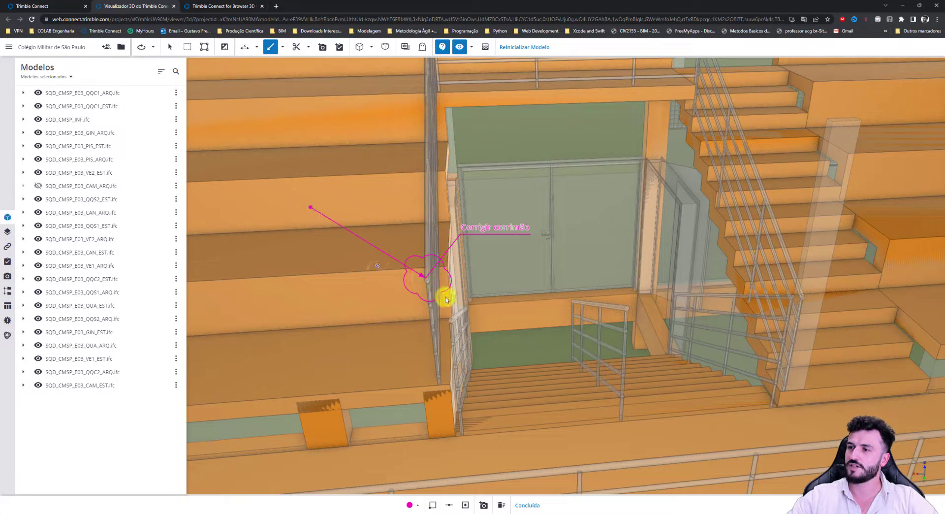
left_click(416, 277)
key("Escape")
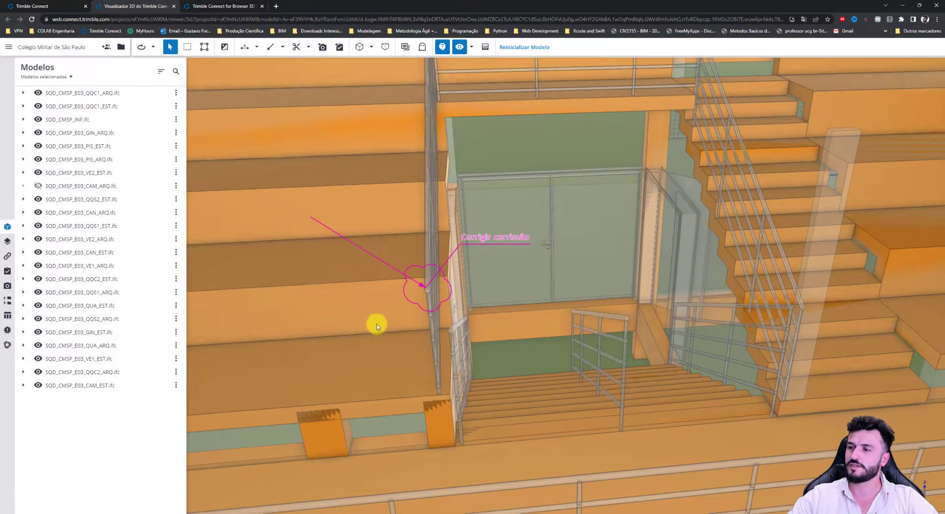
Delete the arrow that runs from the bleacher steps to the revision cloud
left_click_drag(376, 323, 416, 276)
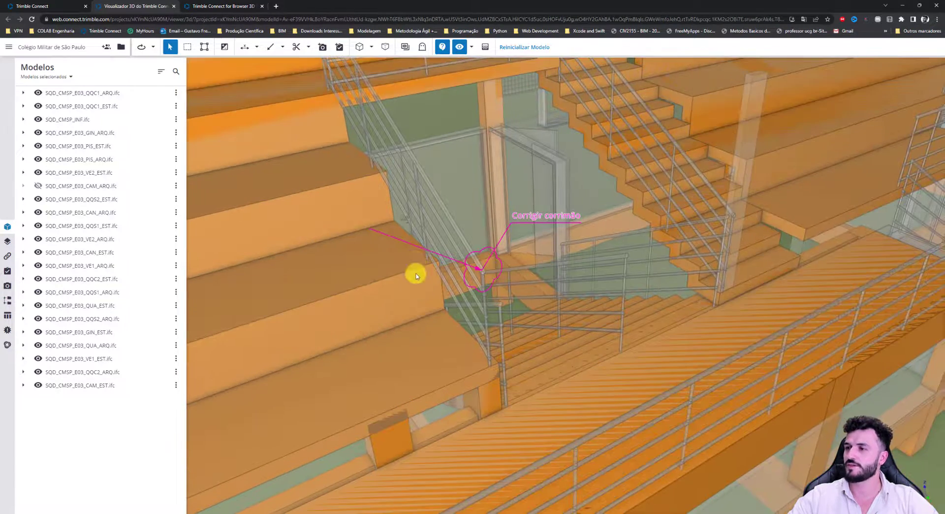
left_click(422, 249)
scroll(418, 234, "up", 1)
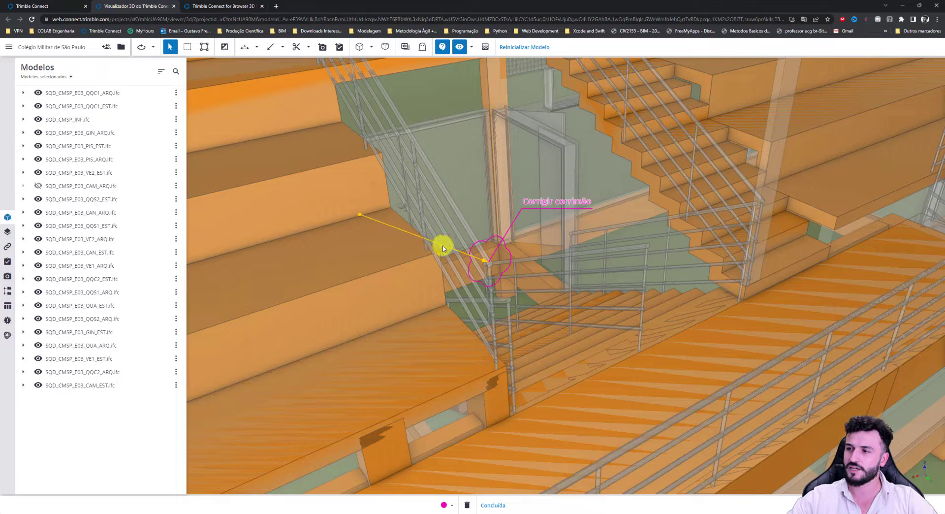
key("Delete")
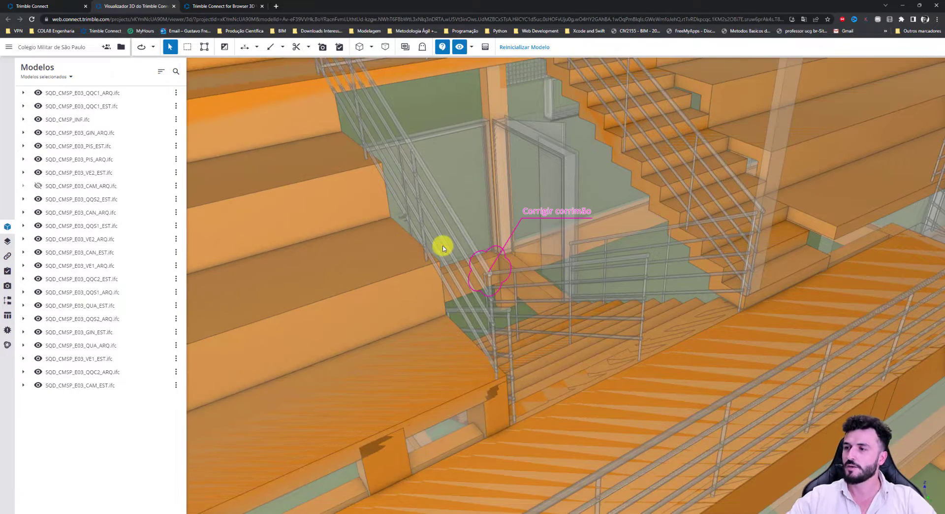
Draw a freehand loop around the revision cloud and a short curved freehand stroke over the stairs below it
left_click_drag(427, 204, 420, 206)
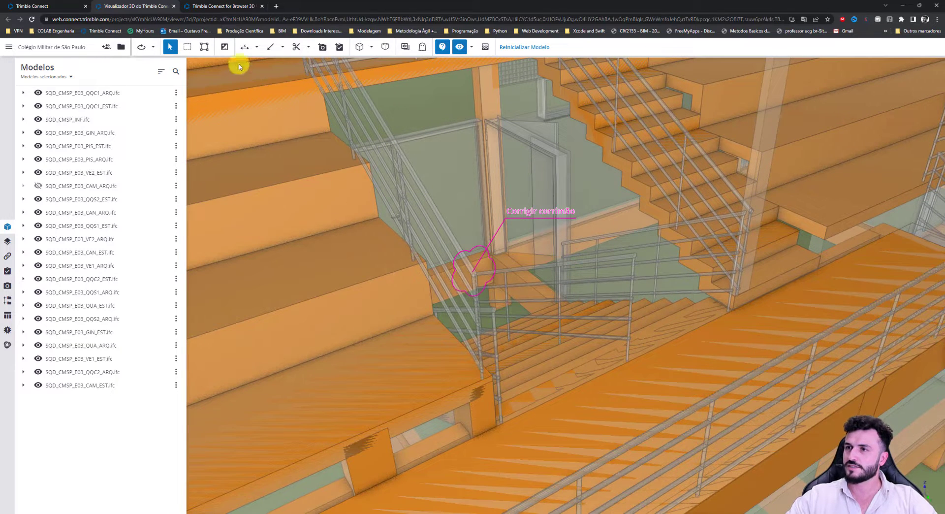
left_click(281, 47)
left_click(251, 129)
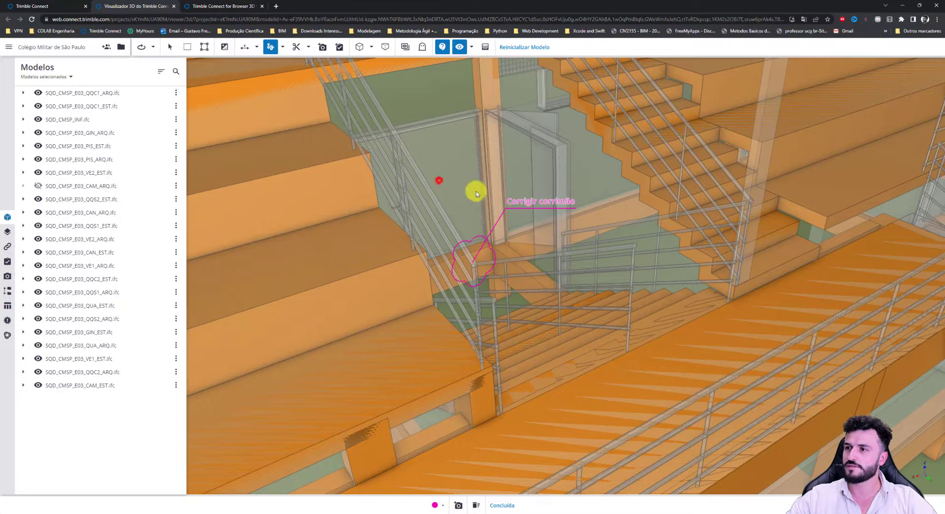
mouse_move(476, 193)
left_mouse_down()
mouse_move(527, 244)
mouse_move(468, 328)
mouse_move(425, 182)
left_mouse_up()
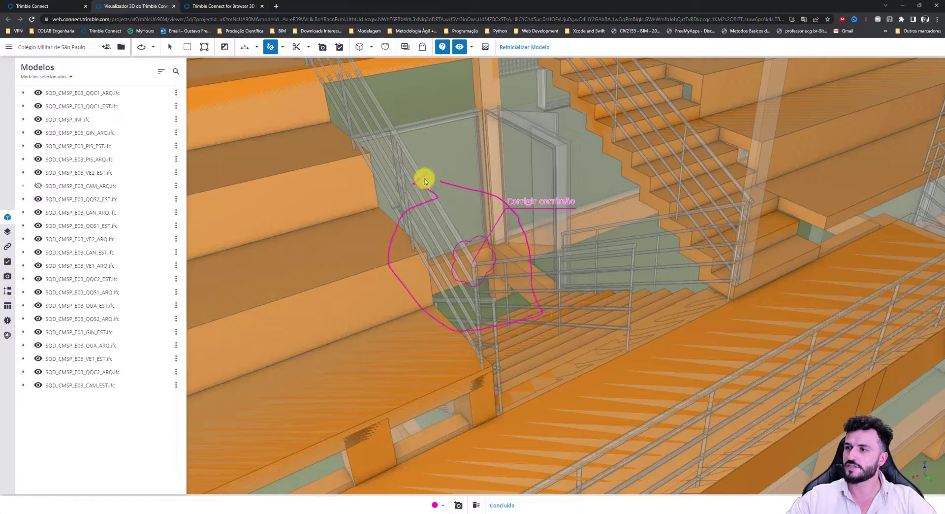
mouse_move(569, 296)
middle_mouse_down()
mouse_move(464, 297)
mouse_move(527, 254)
middle_mouse_up()
mouse_move(384, 312)
left_mouse_down()
mouse_move(428, 348)
mouse_move(439, 342)
left_mouse_up()
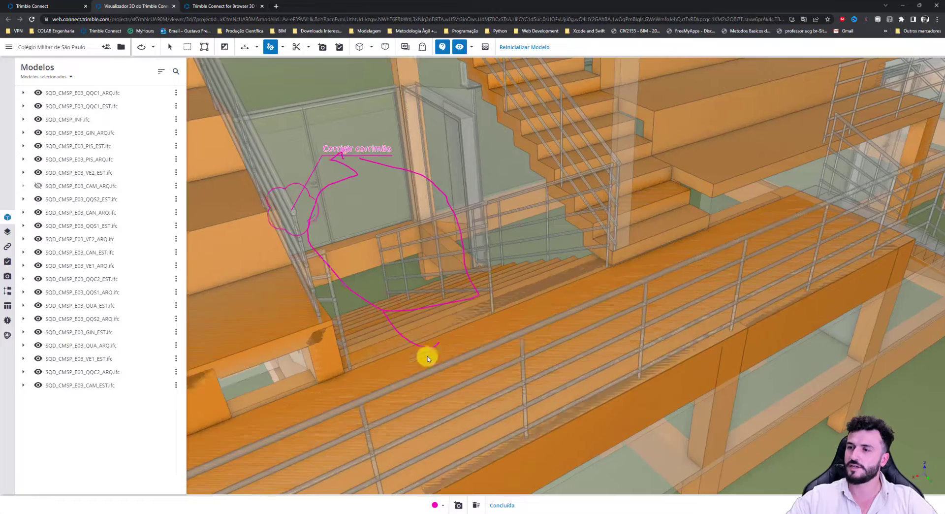
middle_click_drag(427, 358, 382, 400)
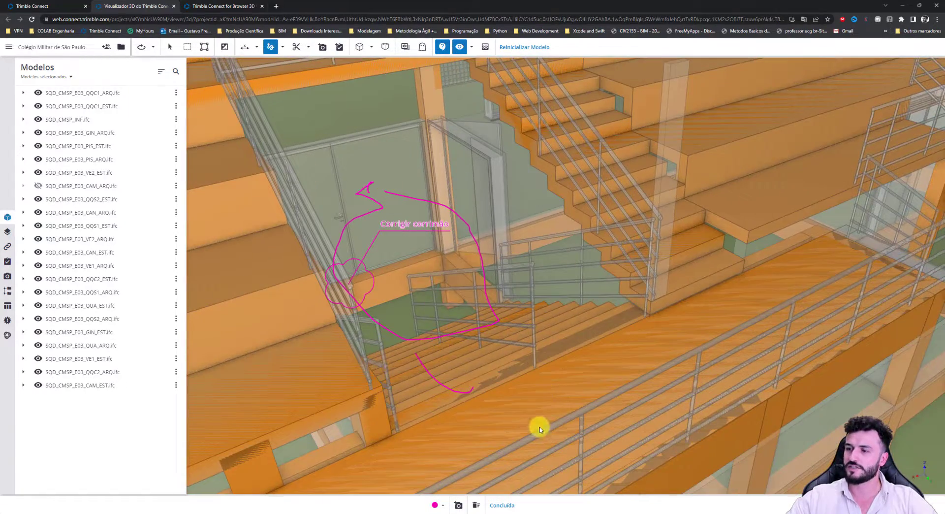
left_click(476, 506)
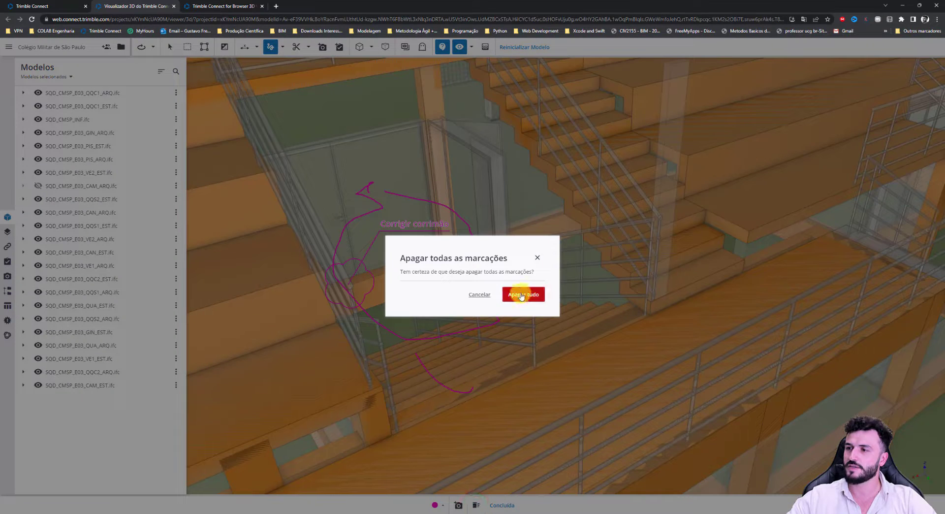
middle_click_drag(452, 304, 467, 336)
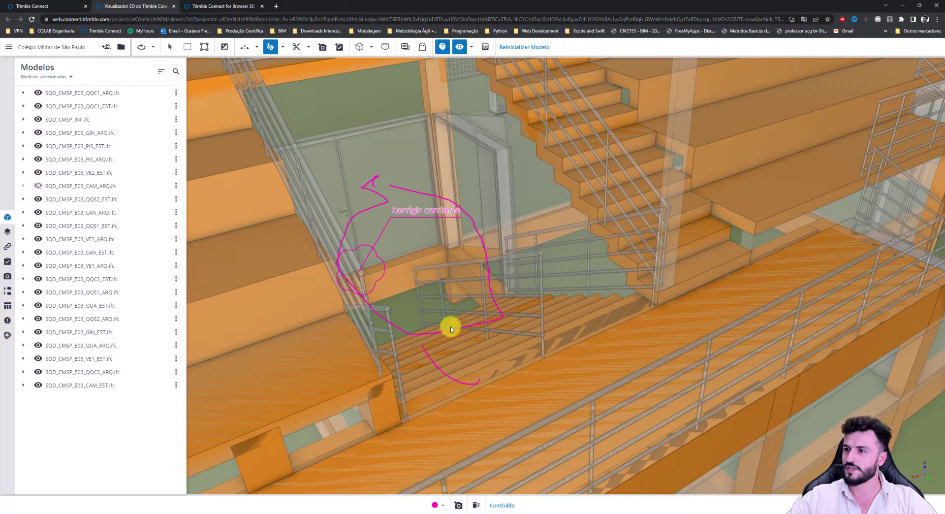
Delete the freehand loop and the short curved stroke individually, keeping the cloud and its text label
left_click(452, 329)
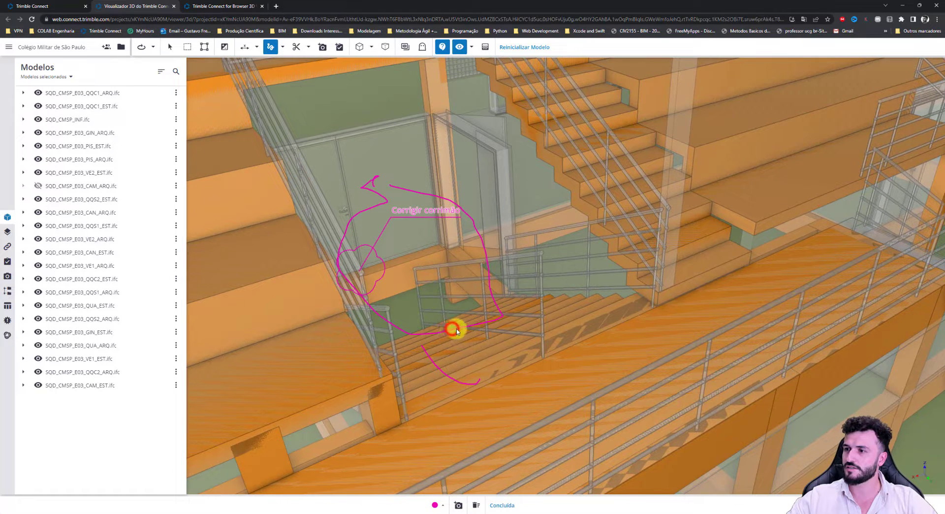
left_click(484, 243)
left_click(484, 243)
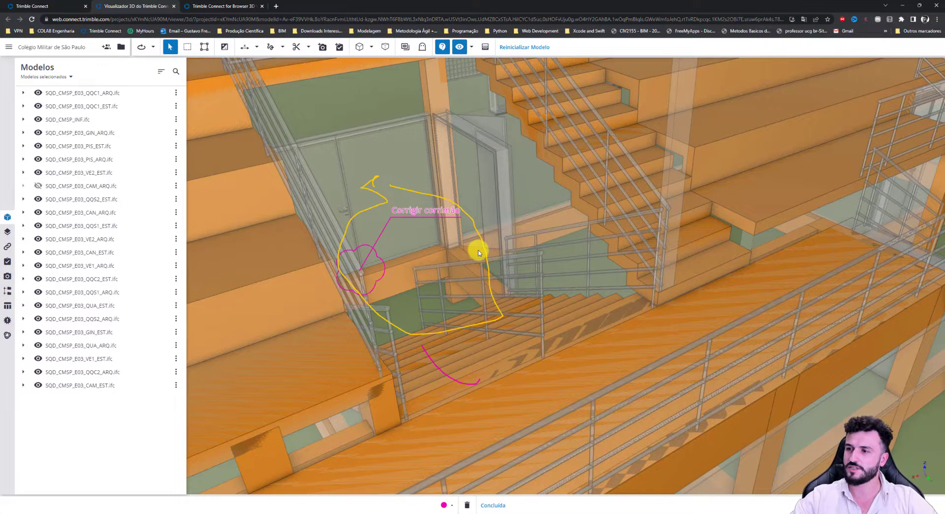
key("Delete")
left_click(439, 380)
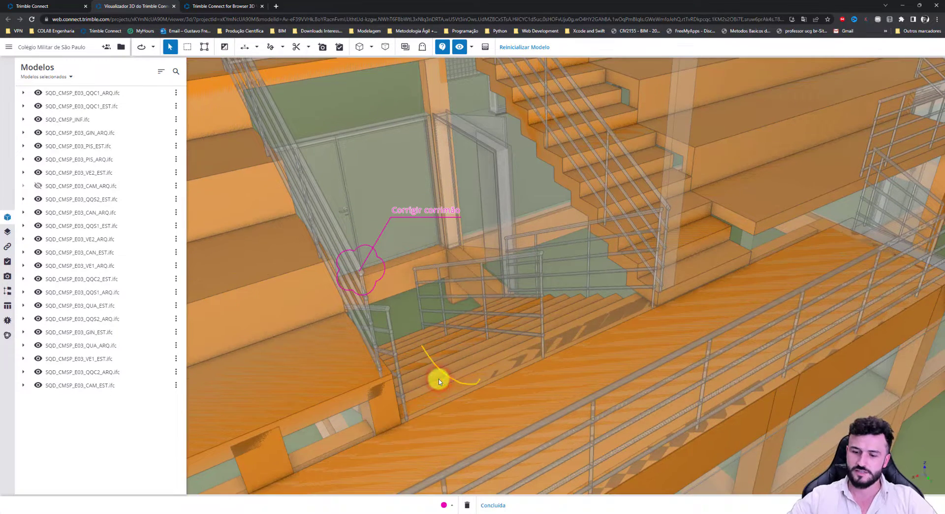
key("Delete")
Draw a freehand arc from the stairs up across the double door, and delete it
left_click(270, 46)
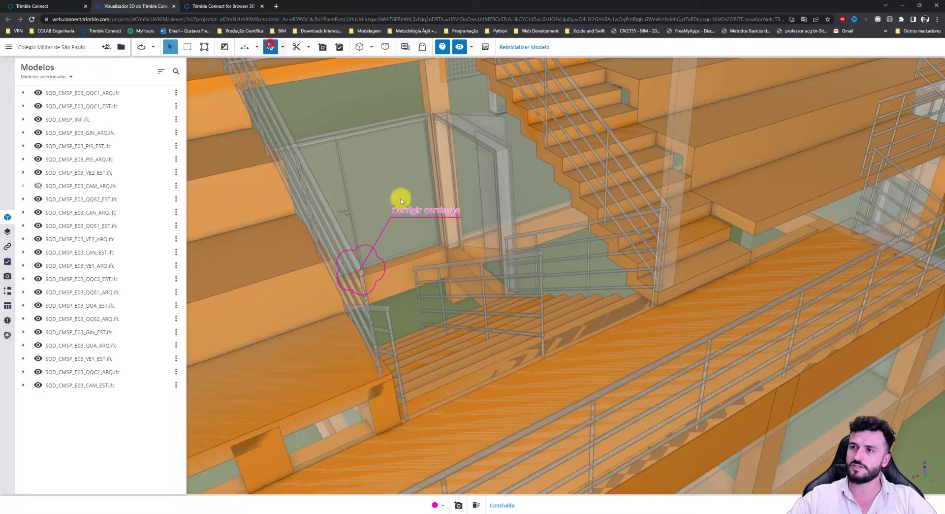
mouse_move(494, 340)
left_mouse_down()
mouse_move(502, 297)
mouse_move(419, 154)
mouse_move(347, 157)
left_mouse_up()
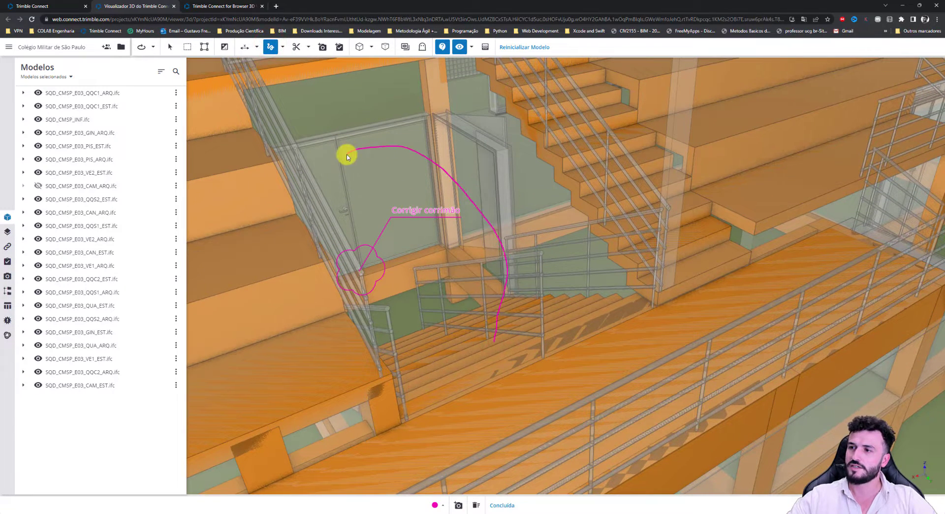
left_click(270, 47)
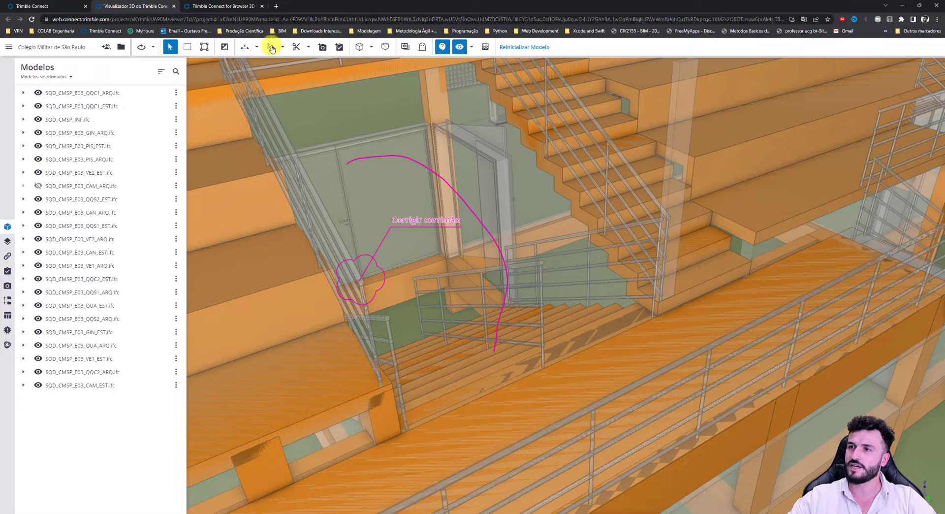
left_click(410, 160)
key("Delete")
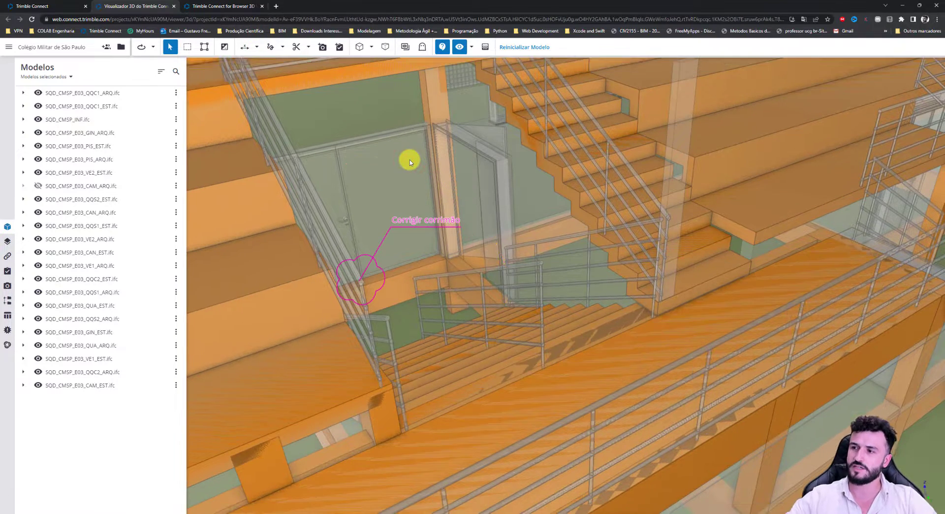
left_click_drag(380, 247, 421, 246)
scroll(418, 269, "up", 2)
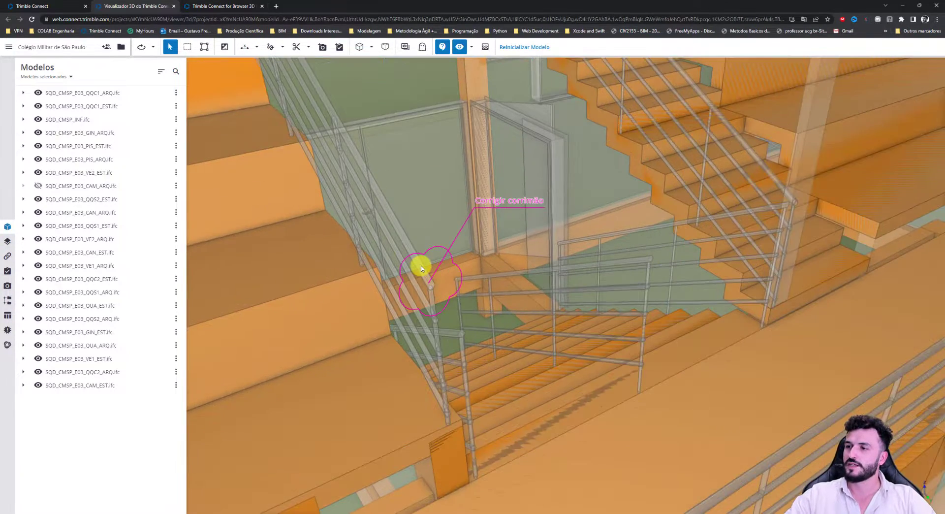
Examine the stair railing around the "Corrigir corrimão" cloud and the adjoining bleacher stairs from several angles
scroll(420, 267, "down", 1)
mouse_move(604, 298)
left_mouse_down()
mouse_move(585, 299)
mouse_move(611, 294)
left_mouse_up()
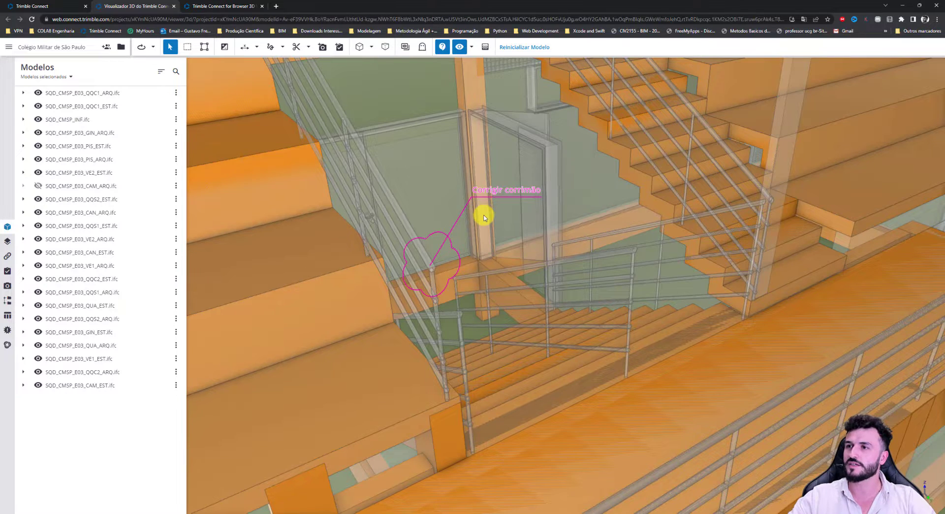
scroll(484, 217, "down", 1)
middle_click_drag(483, 217, 488, 231)
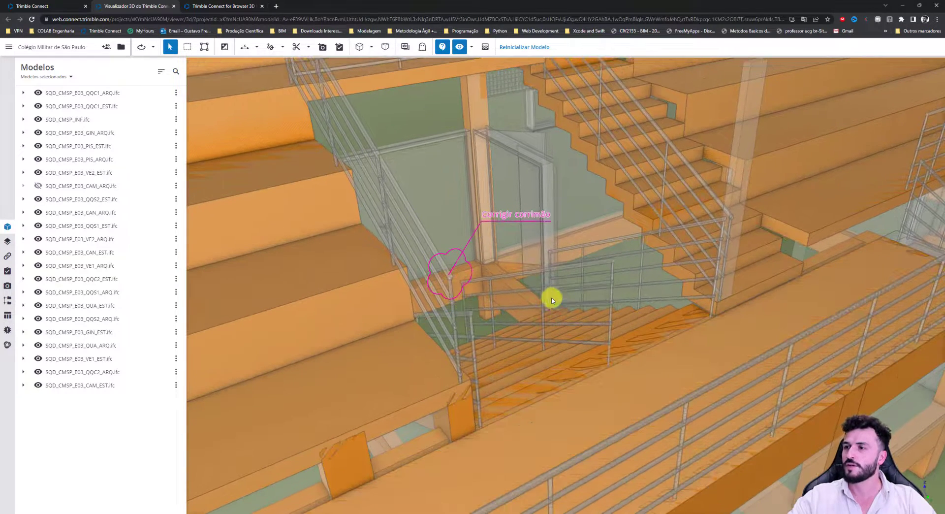
middle_click_drag(552, 300, 542, 297)
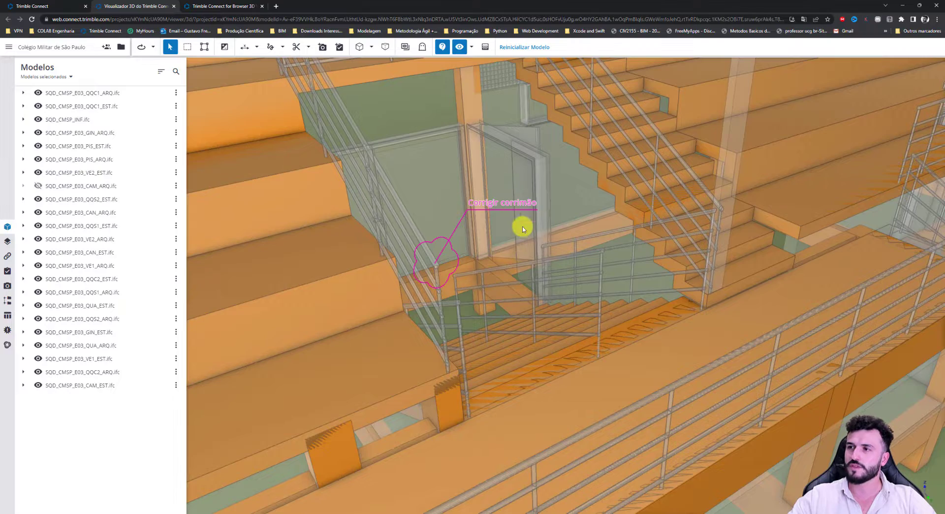
scroll(491, 214, "up", 2)
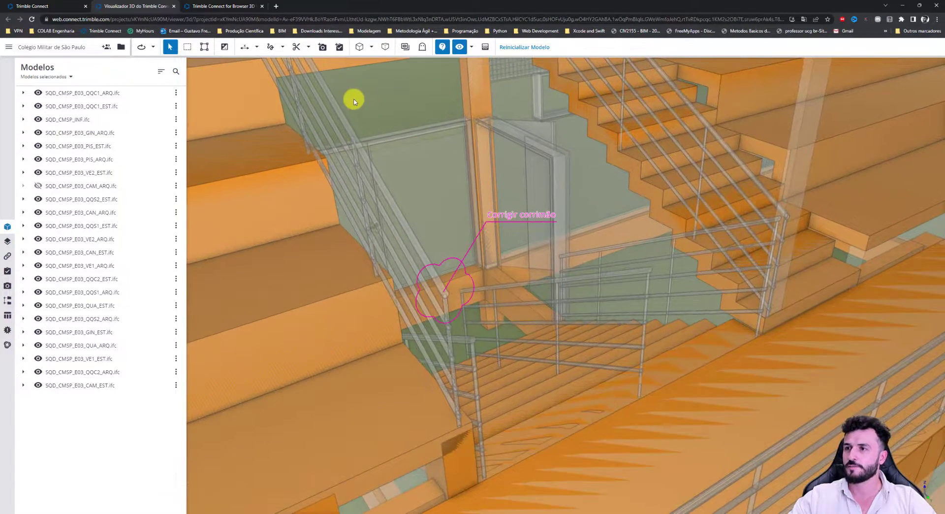
scroll(363, 99, "down", 5)
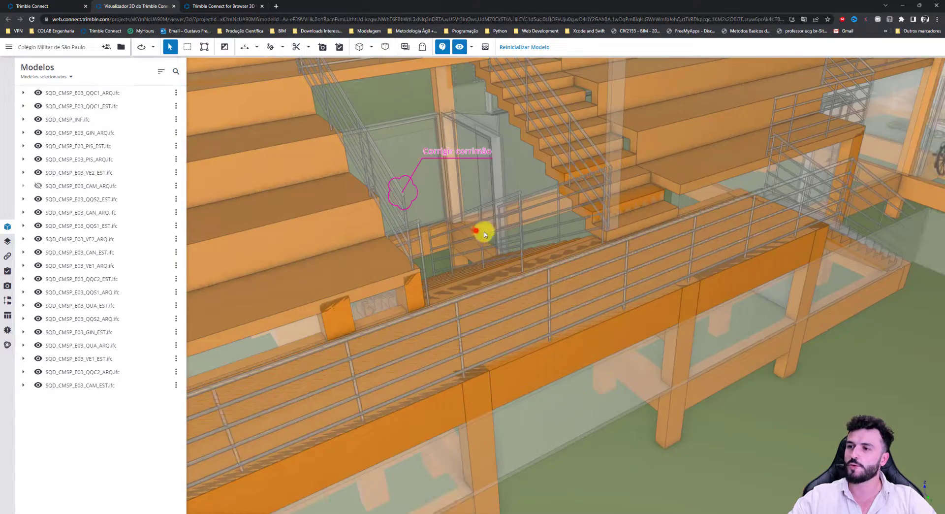
left_click_drag(475, 231, 543, 216)
scroll(533, 182, "up", 2)
middle_click_drag(533, 183, 509, 228)
scroll(520, 224, "up", 4)
mouse_move(523, 224)
left_mouse_down()
mouse_move(533, 223)
mouse_move(519, 223)
left_mouse_up()
scroll(533, 221, "down", 3)
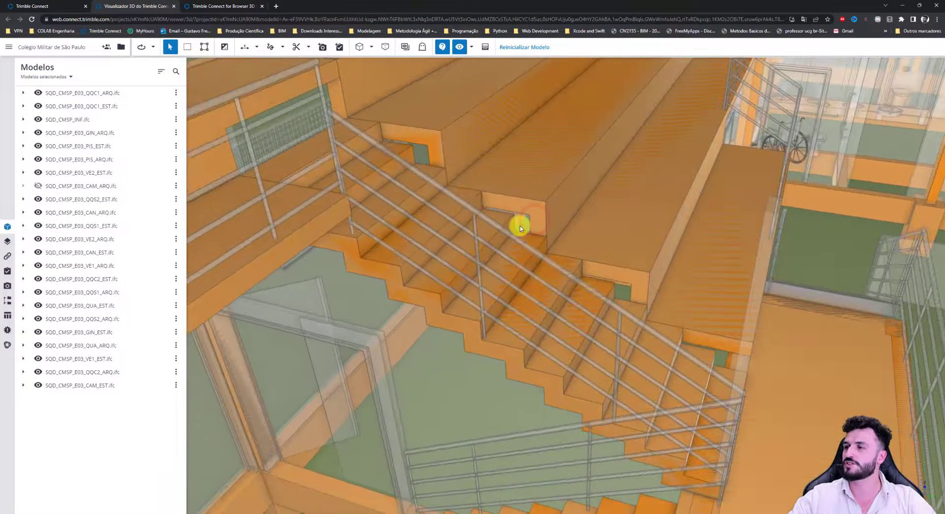
Create a section plane on the end face of the bleacher step and pull it outward past the stair flights
left_click(295, 49)
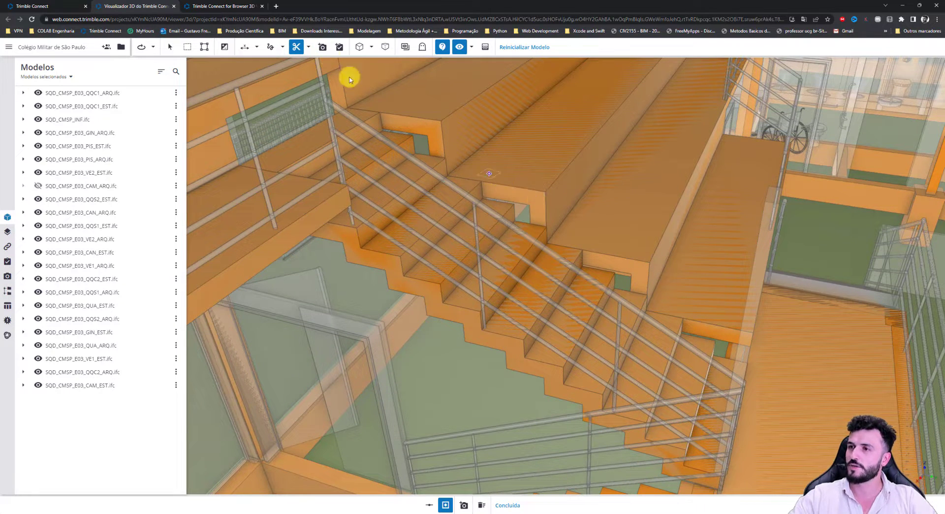
left_click(537, 199)
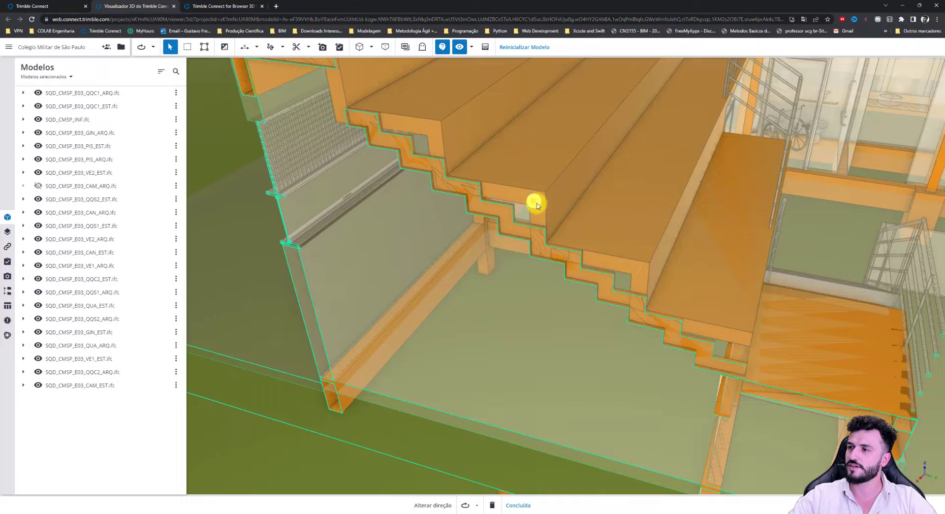
left_click_drag(531, 208, 569, 209)
middle_click_drag(569, 208, 581, 194)
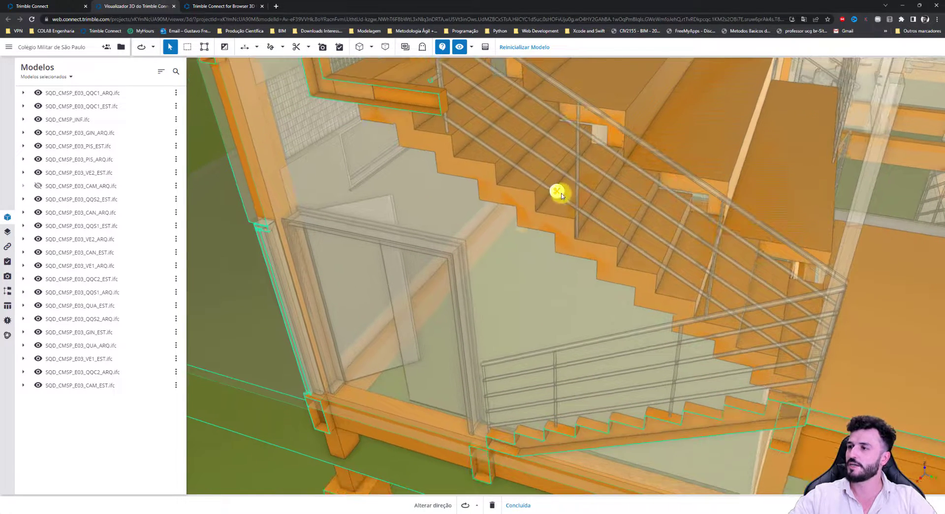
left_click_drag(557, 193, 496, 270)
middle_click_drag(603, 286, 535, 164)
scroll(663, 166, "down", 2)
left_click_drag(498, 127, 473, 149)
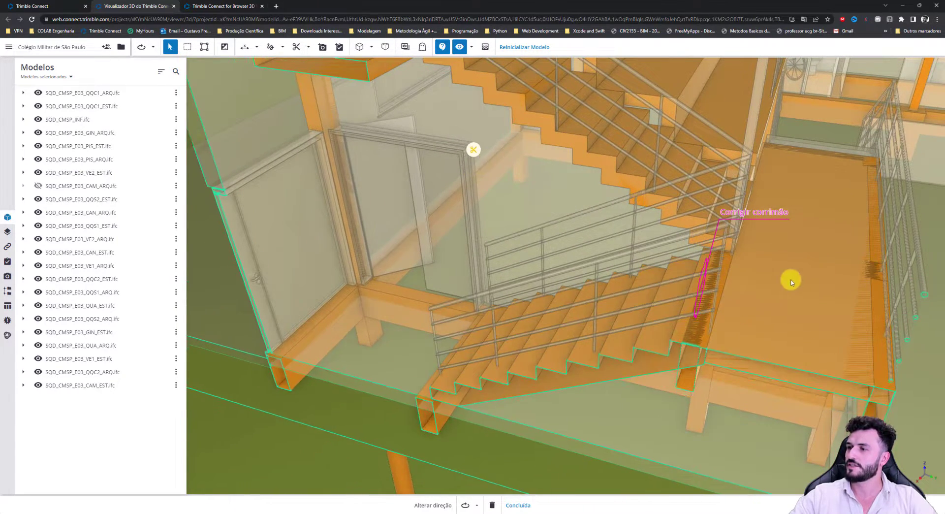
Move the section plane farther out to cut through the bleacher steps beside the stairs, and finish the section
middle_click_drag(709, 327, 678, 323)
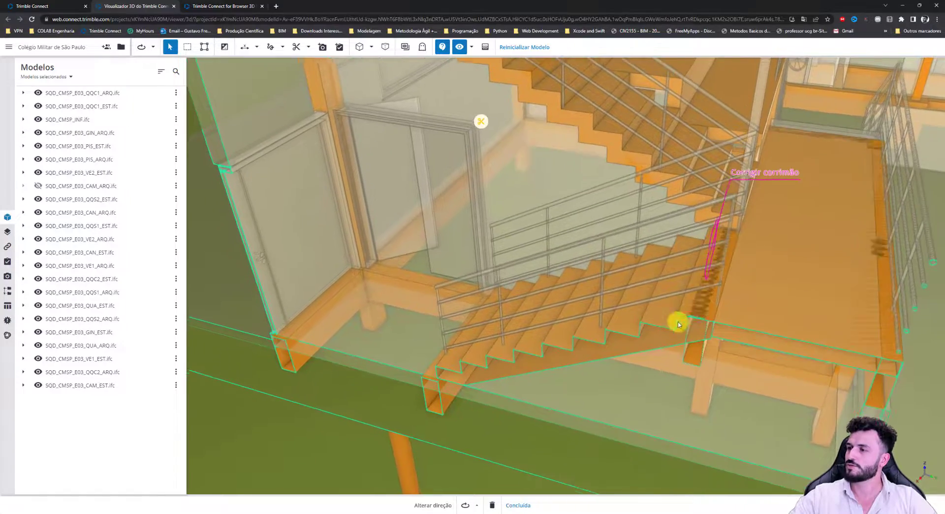
left_click_drag(689, 311, 568, 291)
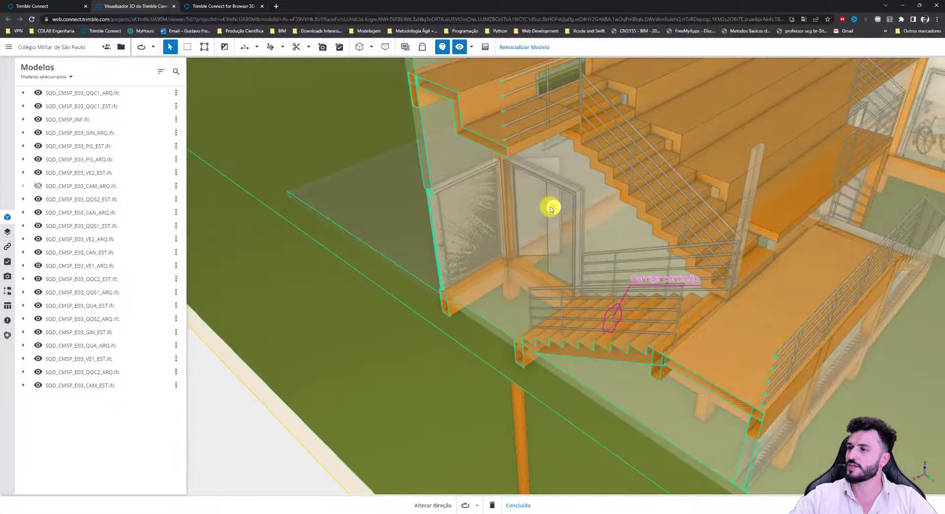
left_click_drag(551, 207, 437, 293)
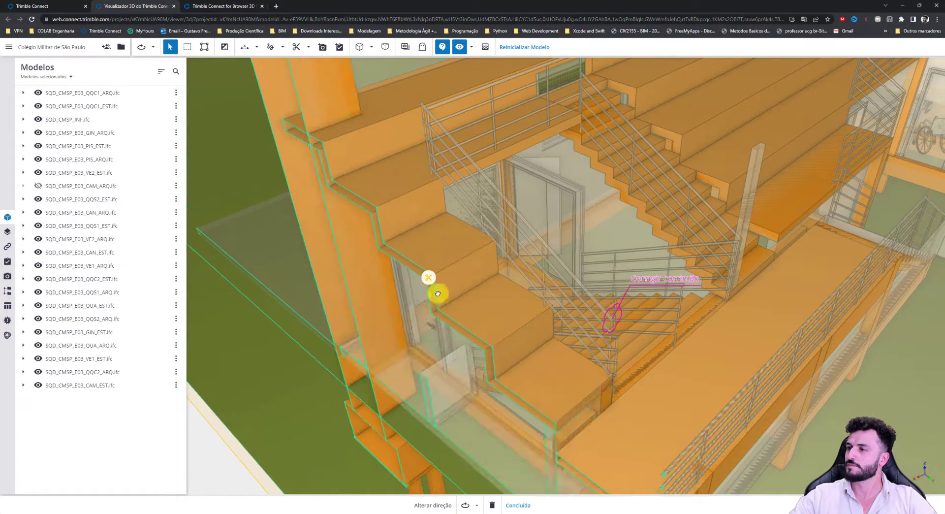
left_click_drag(652, 430, 532, 342)
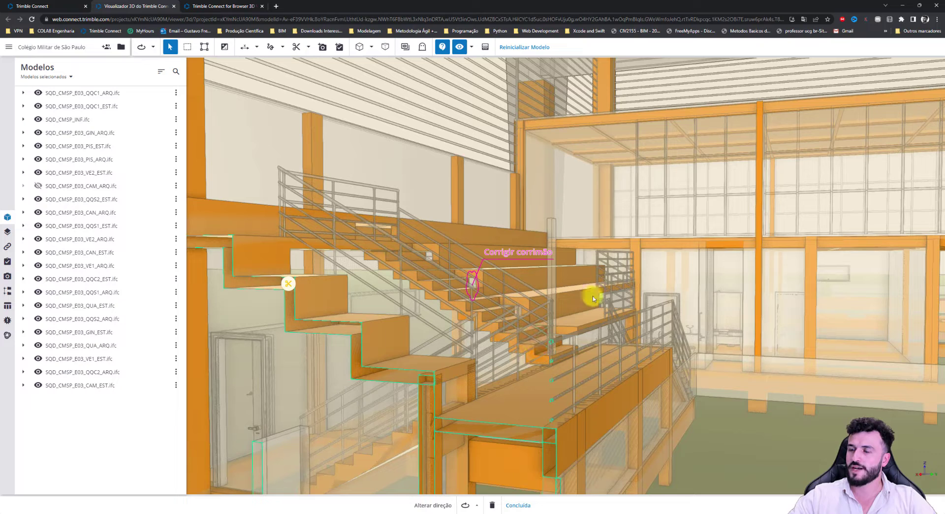
left_click_drag(517, 268, 542, 251)
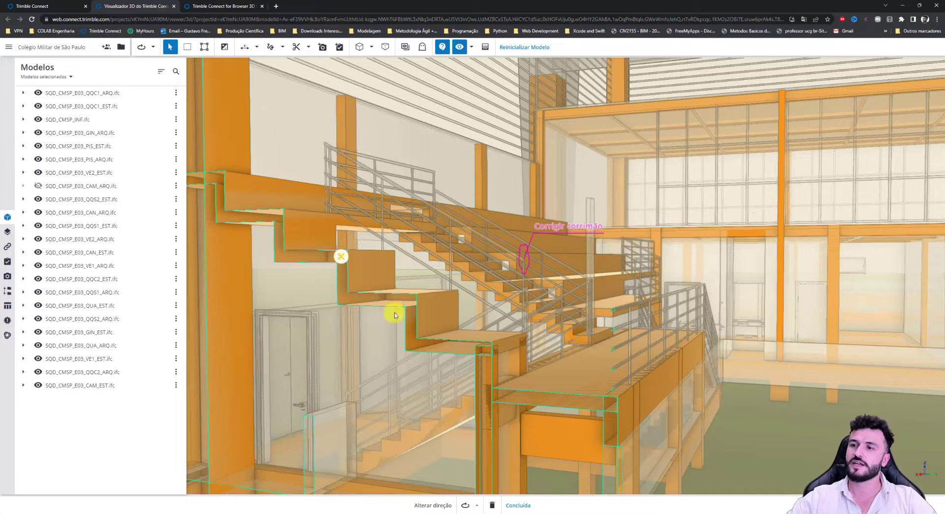
middle_click_drag(447, 266, 453, 270)
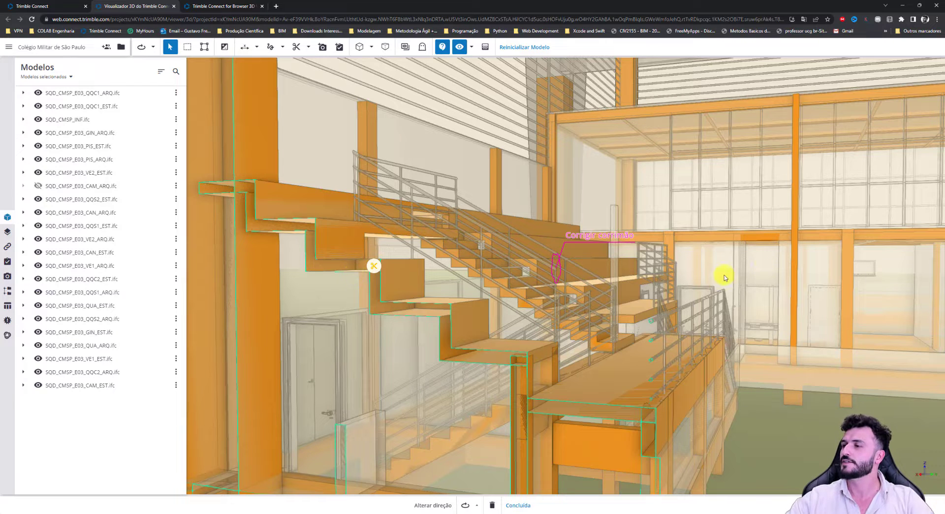
scroll(635, 269, "up", 3)
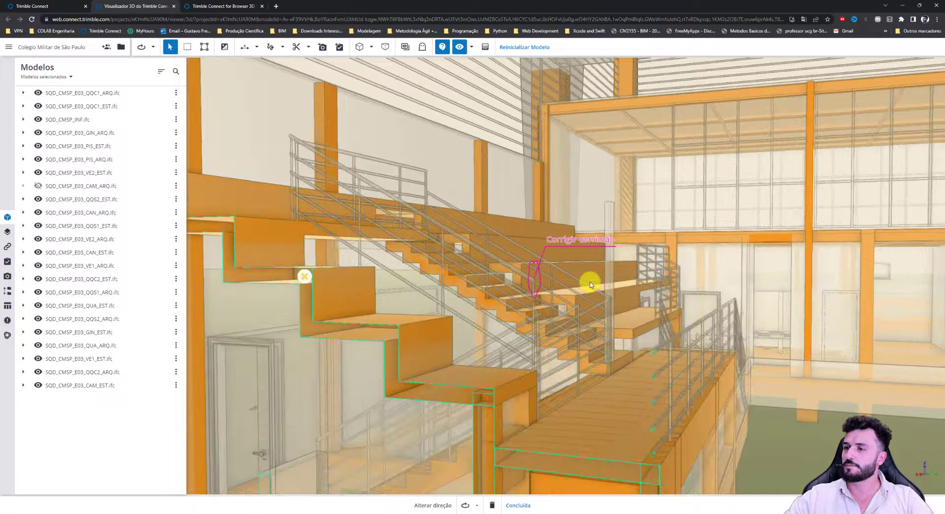
left_click_drag(601, 295, 607, 285)
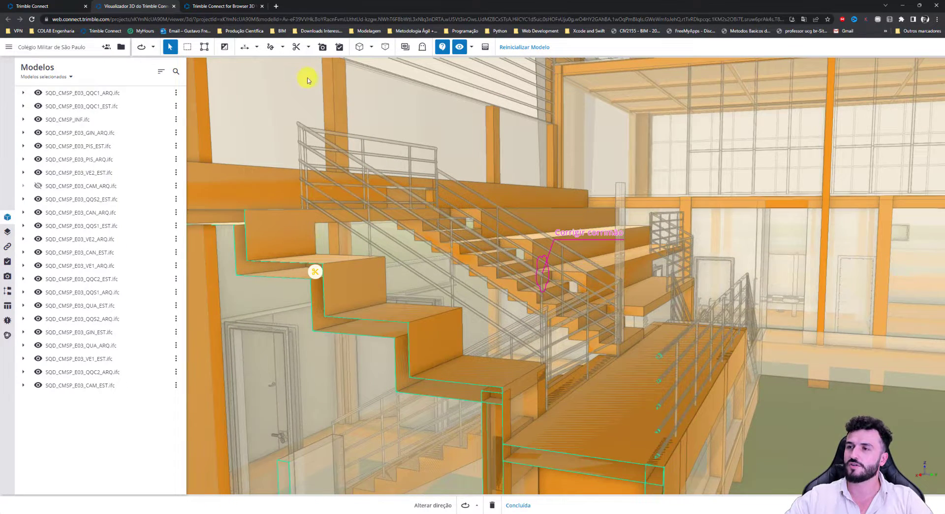
left_click(384, 136)
Start a new task titled "Corrigir corrimão" with description "gsuhsjahkshaksajlsnhsaljsak" and due date November 18, 2022
middle_click_drag(593, 334, 635, 325)
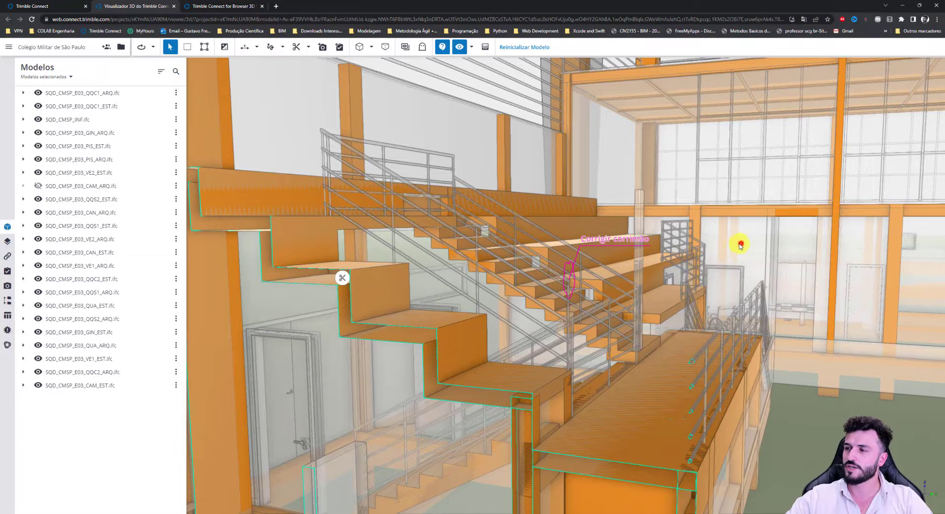
left_click_drag(738, 245, 707, 249)
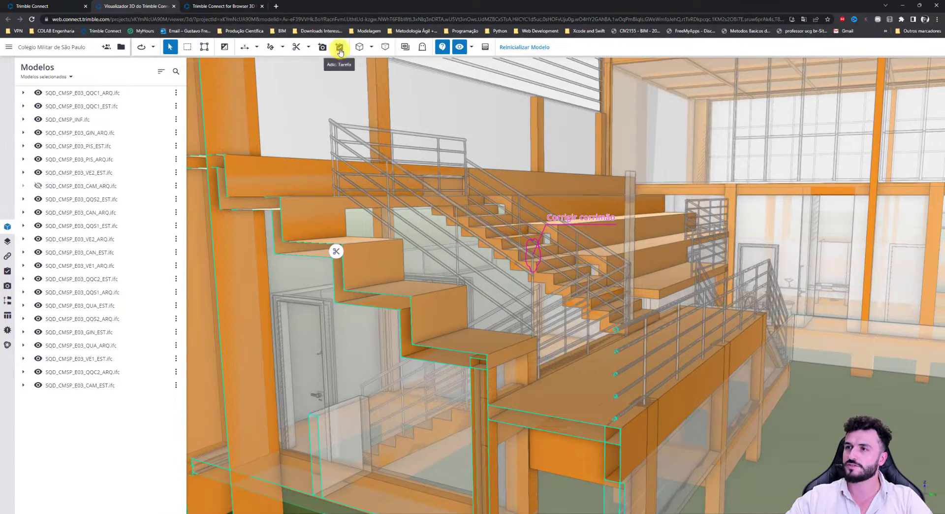
left_click(339, 48)
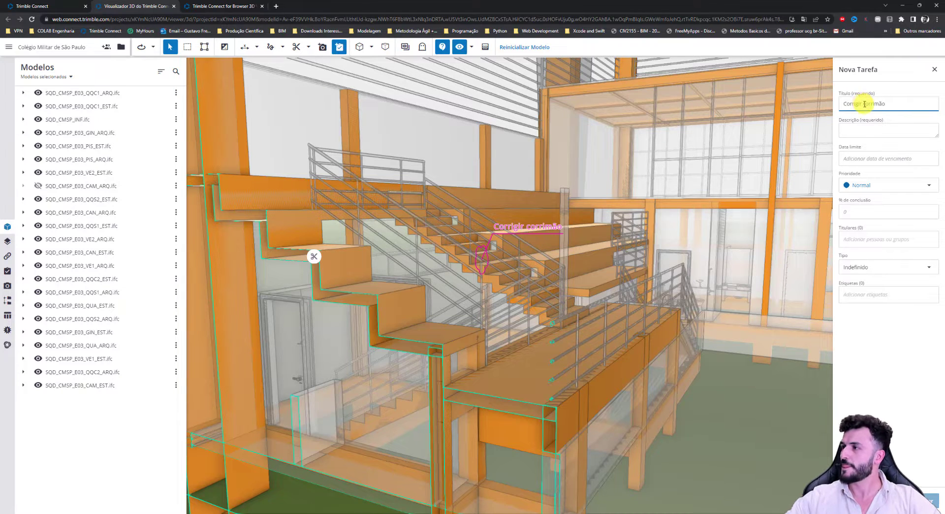
left_click(857, 135)
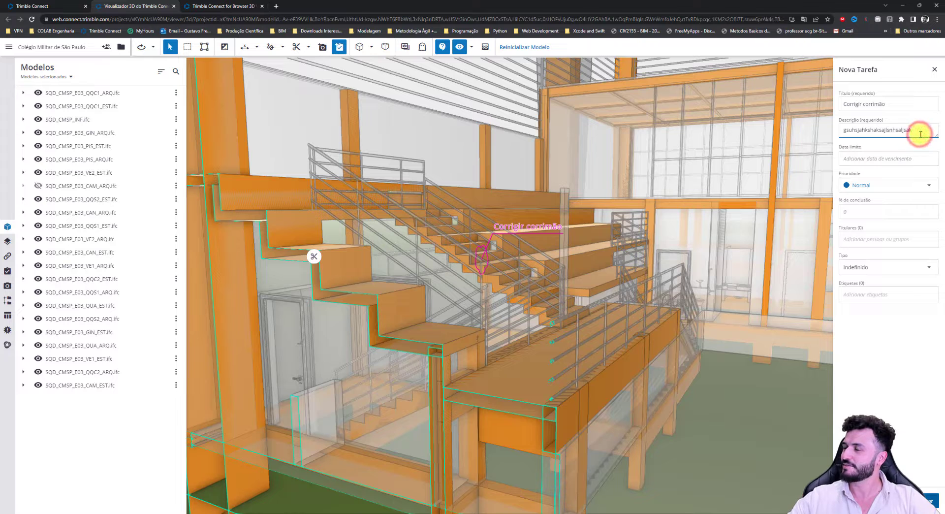
left_click(866, 158)
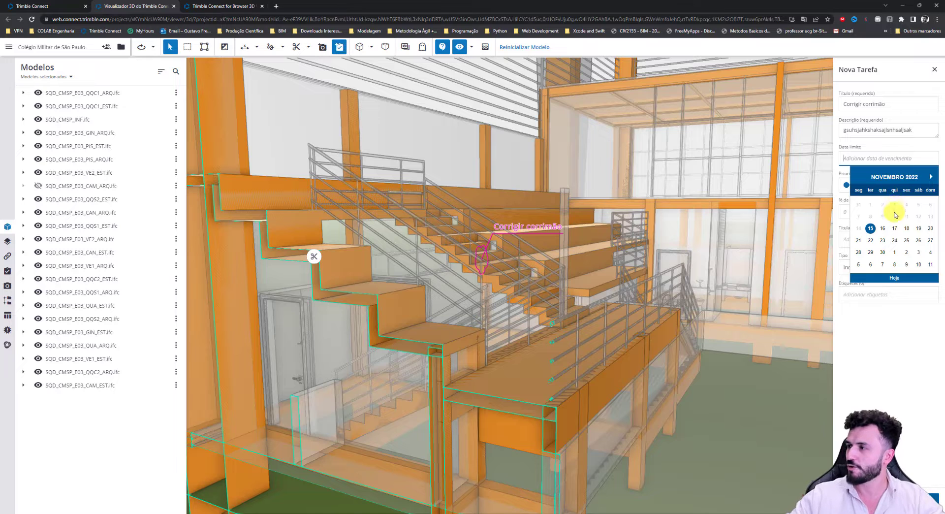
left_click(907, 229)
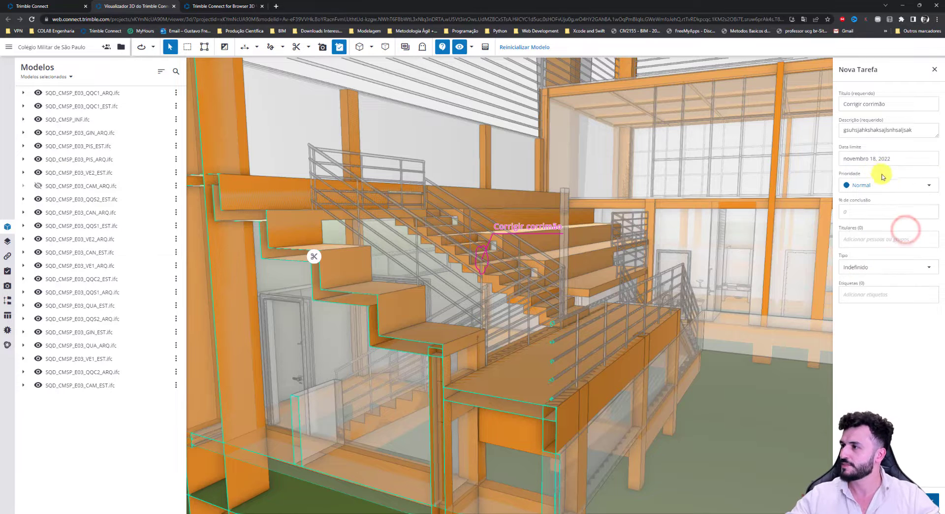
Review the task's priority choices, keep Normal, and set its completion percentage to 0
left_click(922, 186)
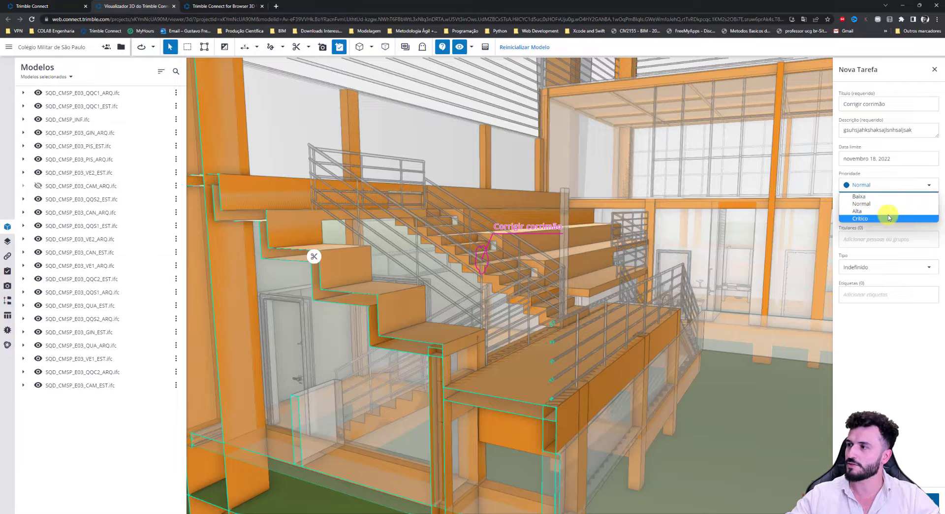
left_click(923, 185)
left_click(868, 211)
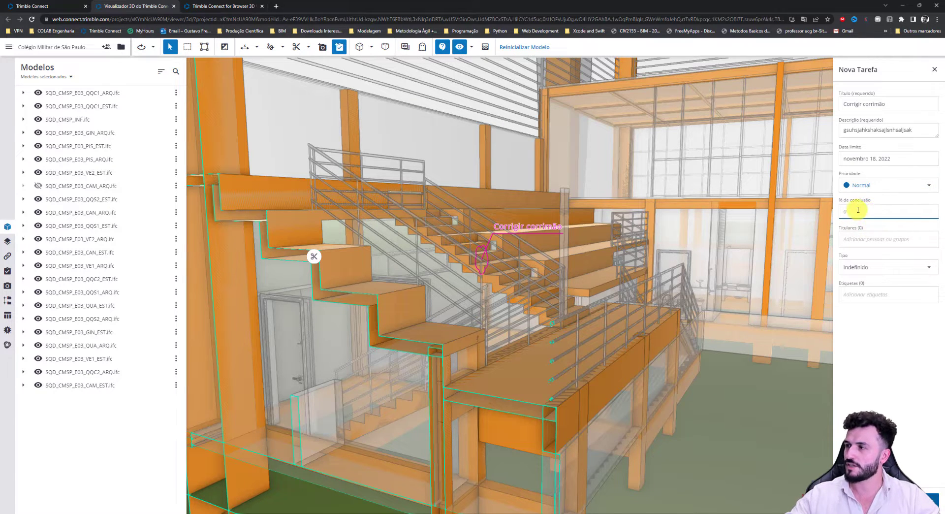
Search the task's assignees for the groups matching "Gere" and "es", clearing each entry
left_click(869, 240)
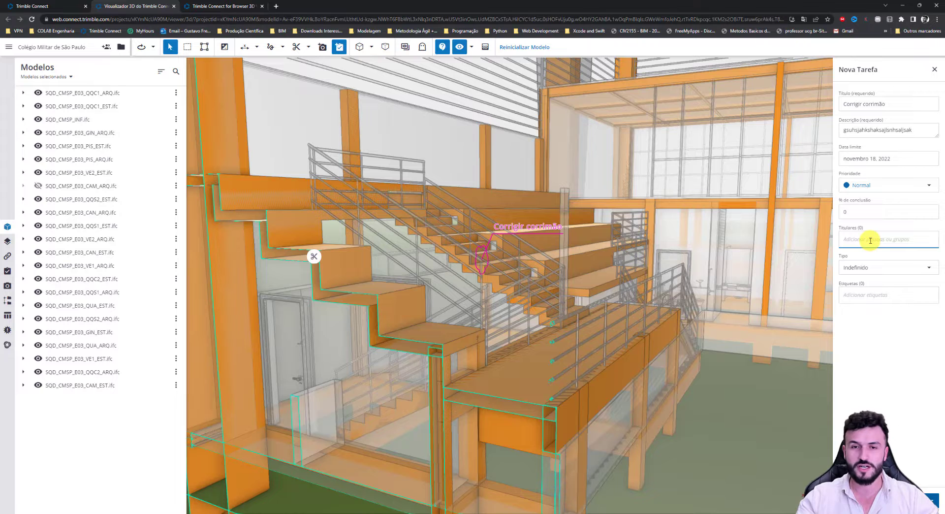
type("Gere")
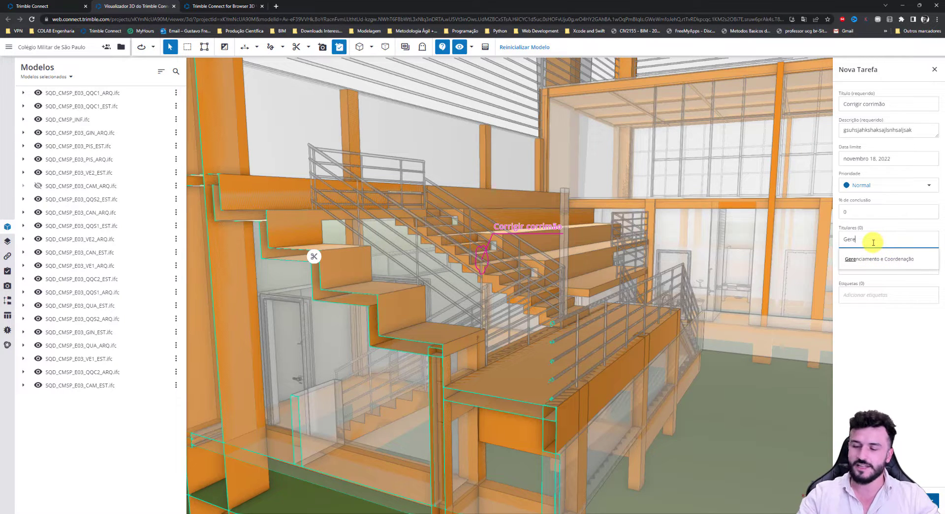
key("BackSpace")
key("BackSpace")
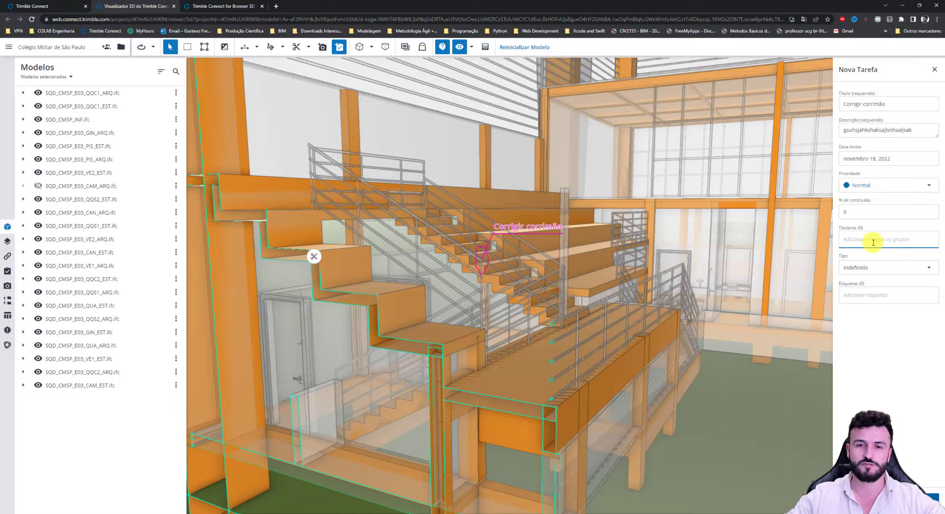
type("es")
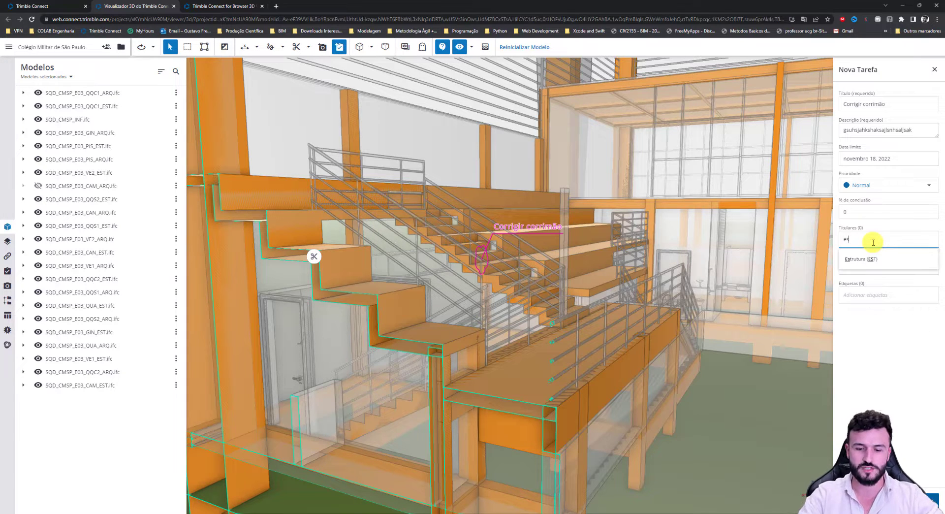
key("BackSpace")
key("BackSpace")
key("BackSpace")
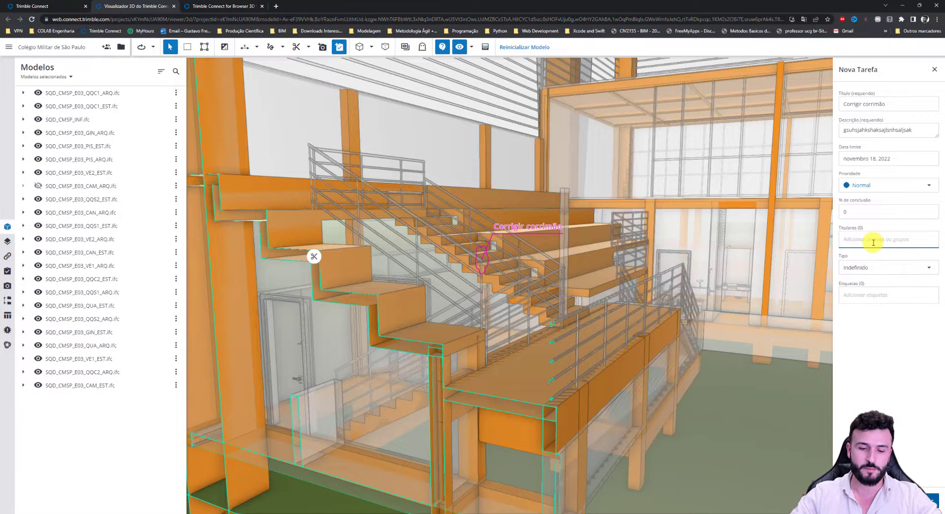
Look up a person by first name in the task's assignees, and clear the entry
type("Gus")
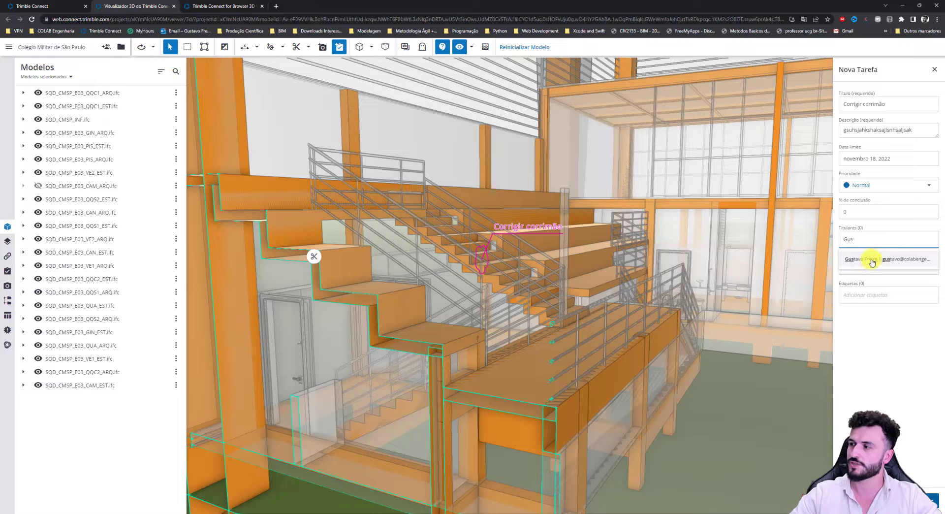
key("BackSpace")
key("BackSpace")
key("BackSpace")
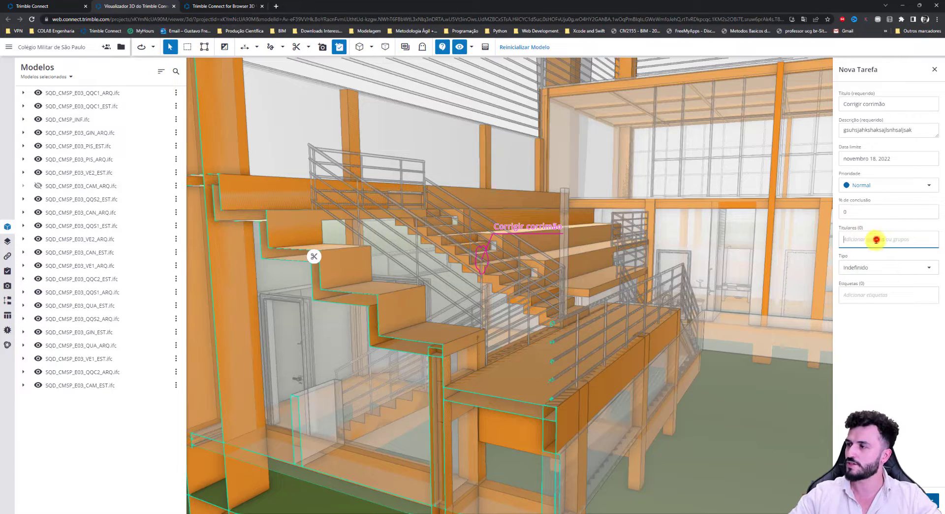
left_click(876, 240)
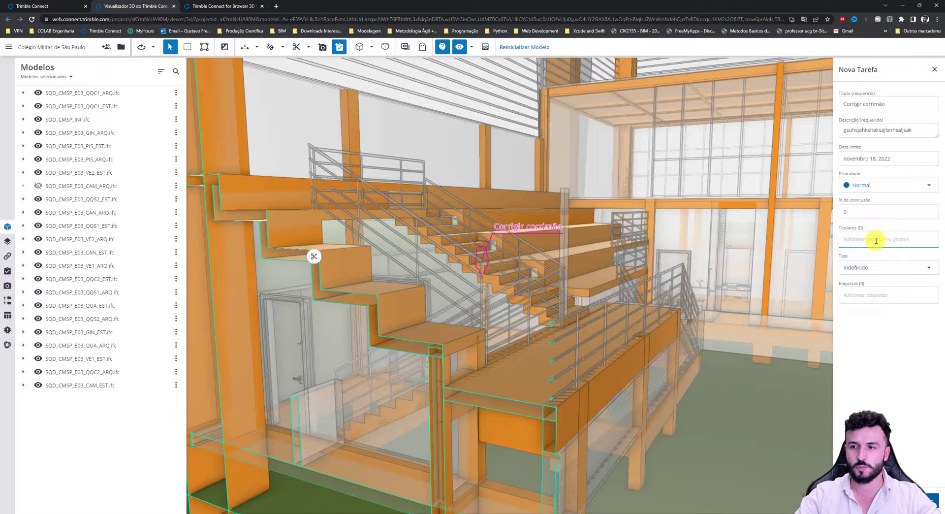
Set the new task's type to Solicitação, check its tags field, and leave the task form
left_click(928, 267)
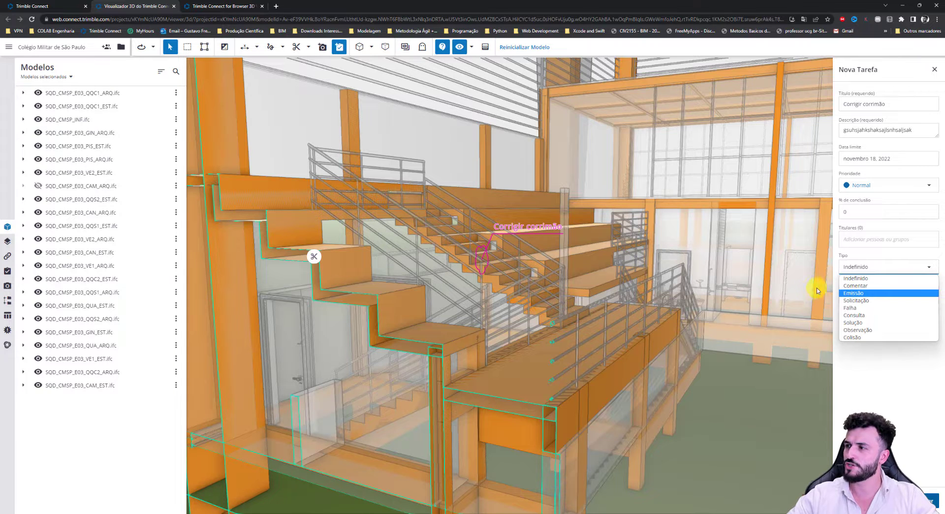
left_click(866, 301)
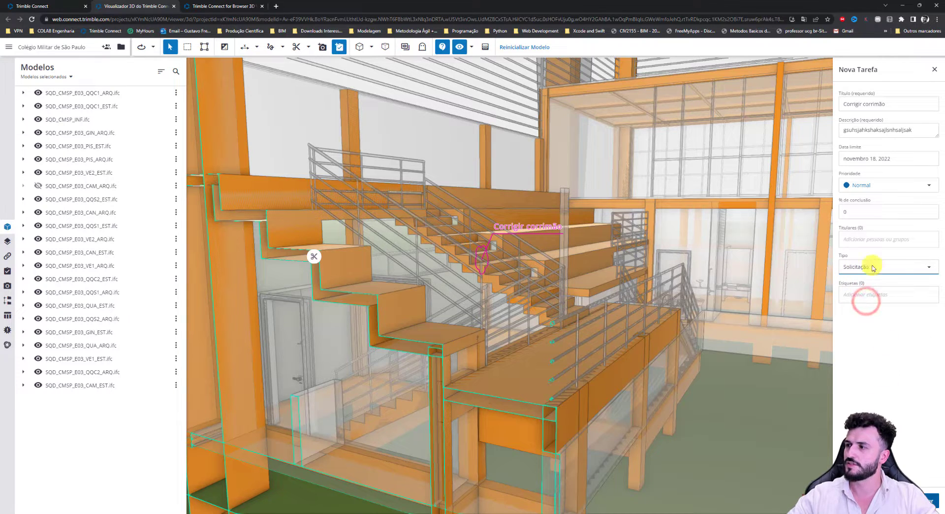
left_click(928, 270)
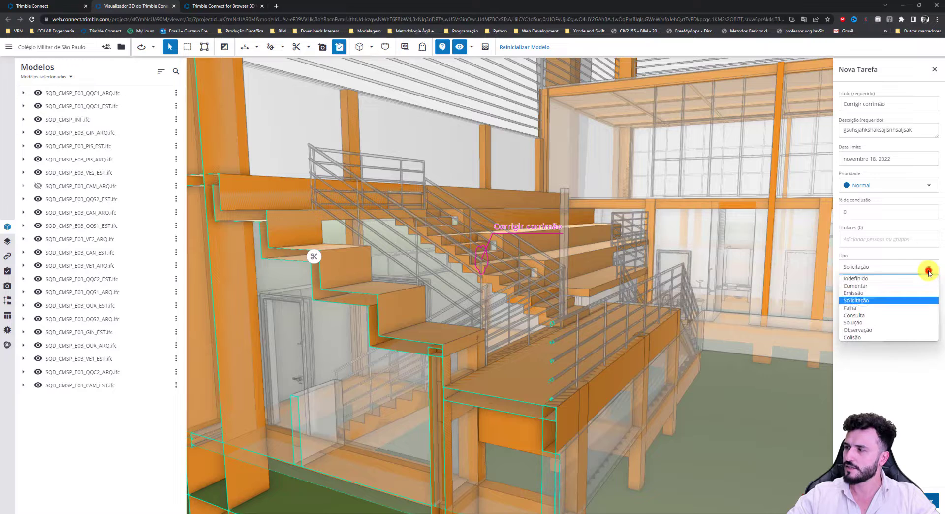
left_click(862, 304)
left_click(876, 295)
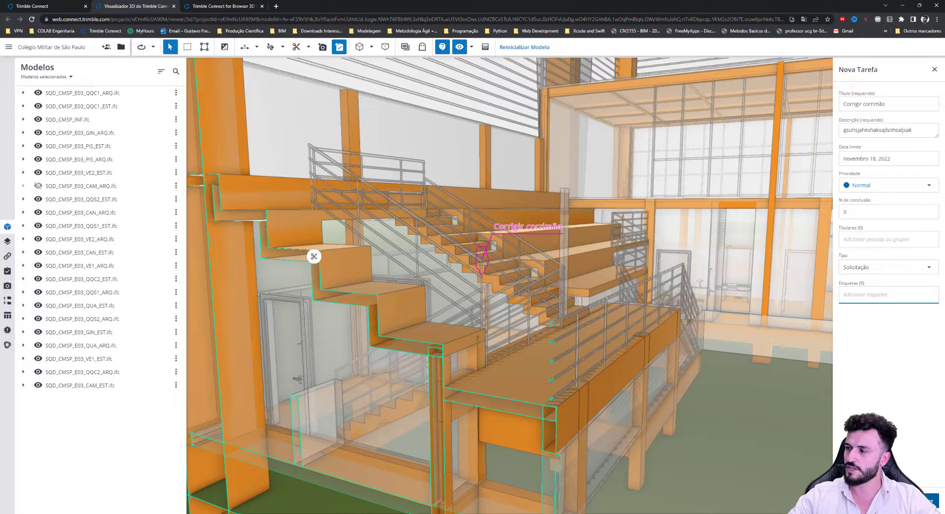
left_click(922, 500)
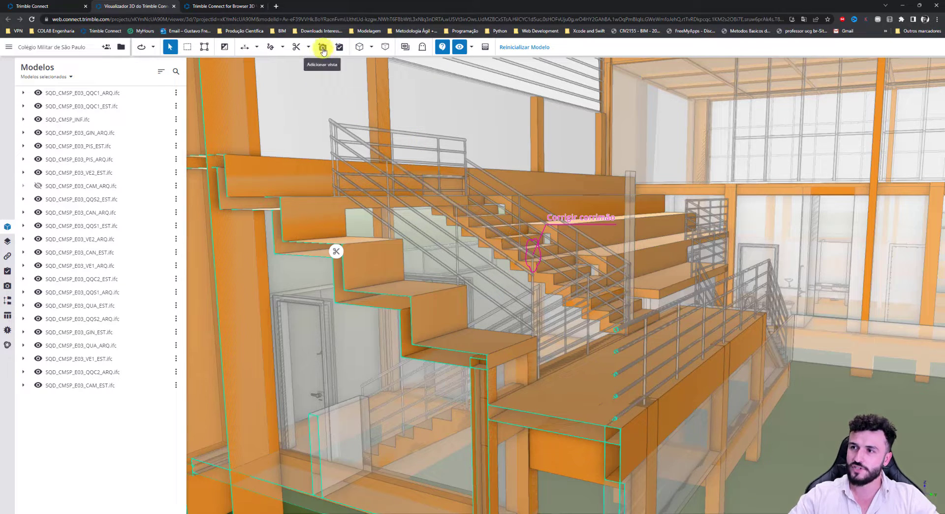
Examine the sectioned building around the "Corrigir corrimão" markup, from close up and across the whole site
middle_click_drag(497, 255, 518, 247)
mouse_move(483, 268)
left_mouse_down()
mouse_move(491, 260)
mouse_move(491, 283)
left_mouse_up()
scroll(502, 267, "down", 2)
middle_click_drag(502, 268, 487, 253)
scroll(496, 272, "up", 3)
scroll(487, 254, "down", 8)
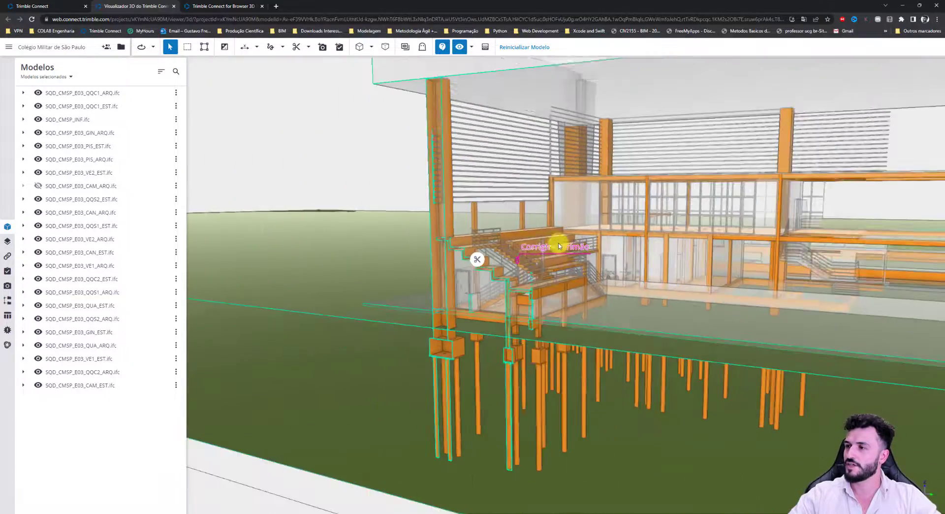
scroll(445, 281, "down", 6)
left_click_drag(512, 249, 448, 311)
scroll(428, 376, "down", 6)
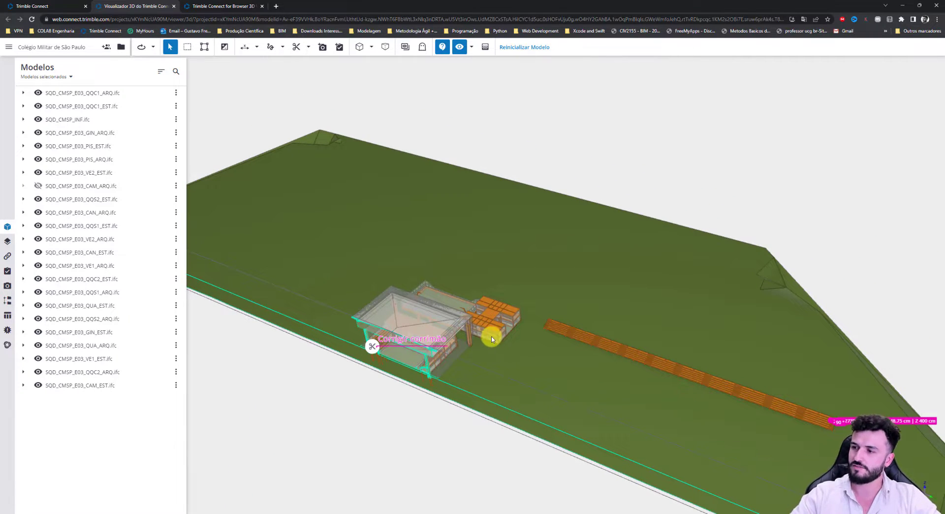
left_click_drag(489, 333, 389, 405)
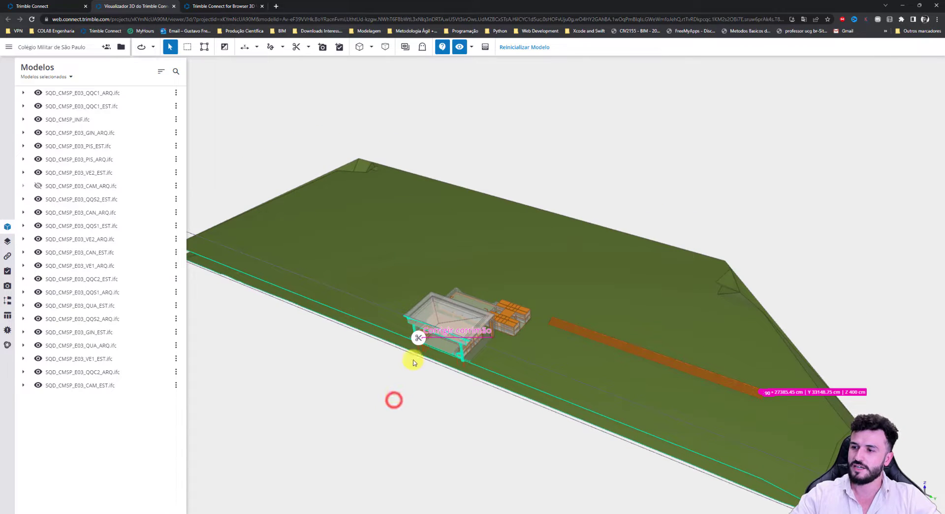
scroll(448, 358, "up", 10)
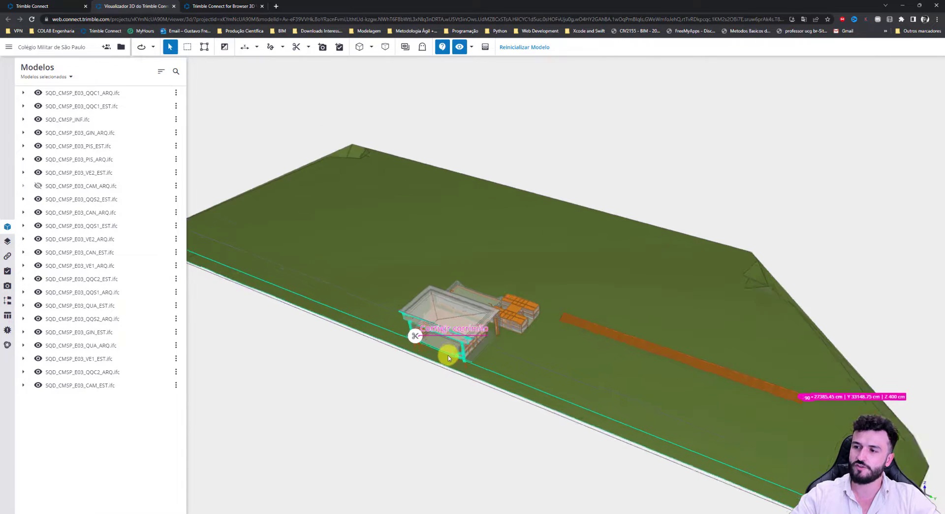
scroll(408, 329, "down", 5)
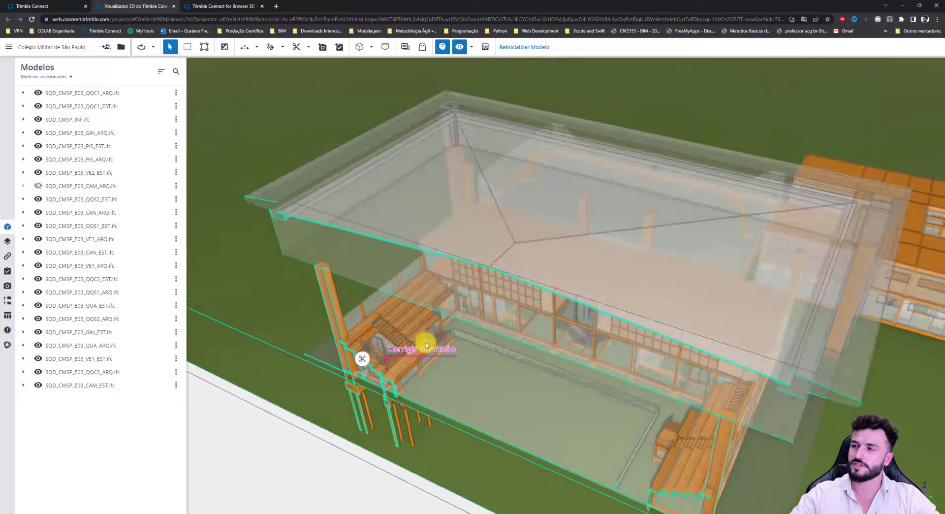
scroll(447, 382, "up", 4)
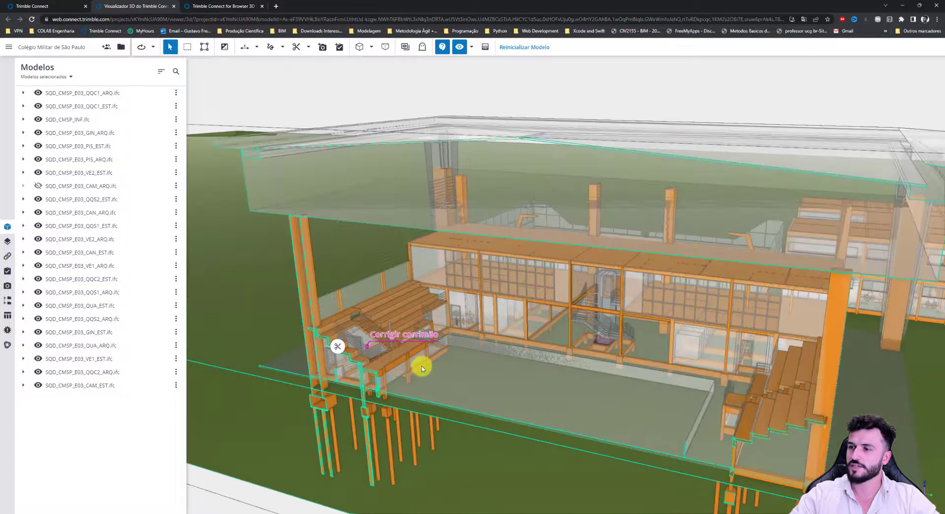
Start a new view titled "teste" with the description "dasnskdhkasu"
left_click(321, 47)
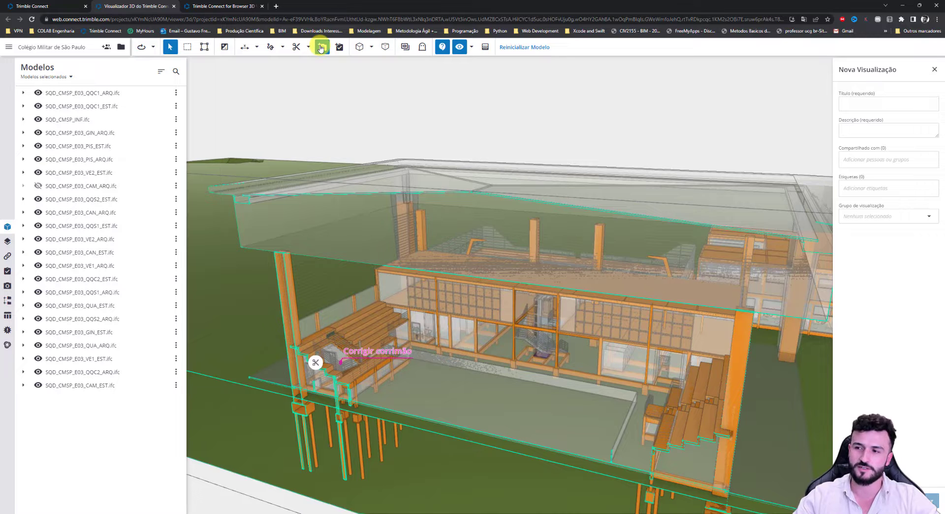
left_click(869, 103)
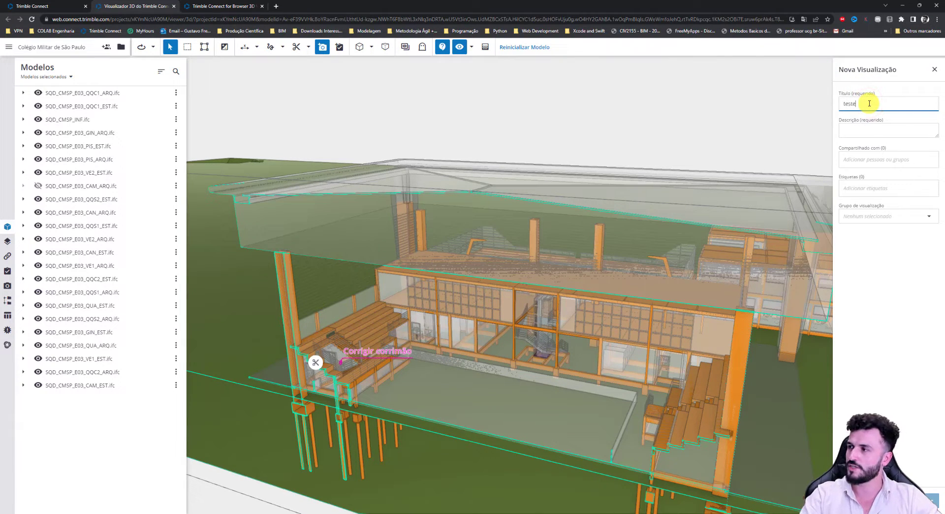
left_click(861, 130)
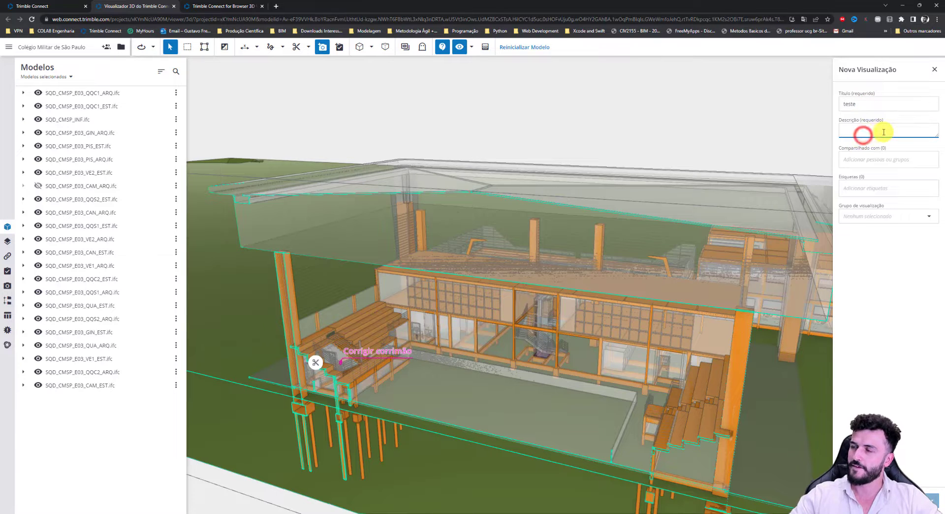
type("dasriskdhkasu")
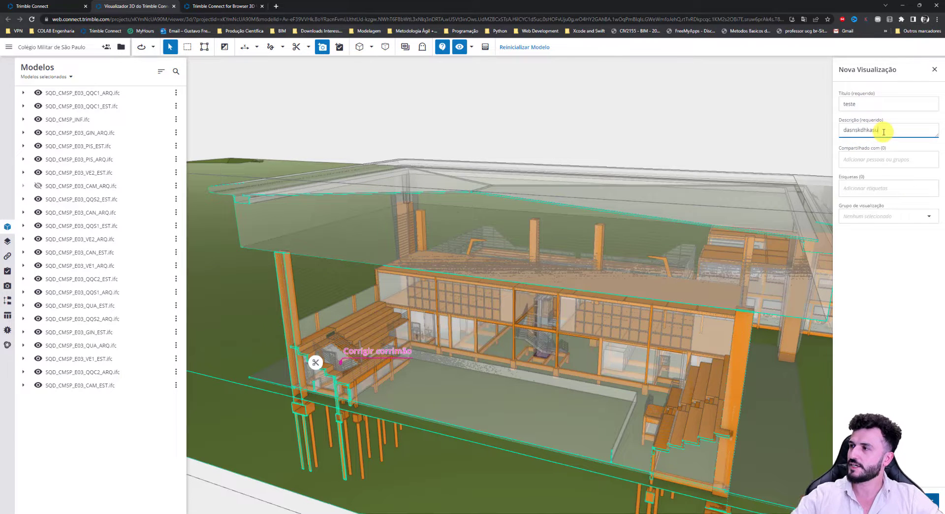
Review the new view's sharing field and view group choices, and discard the view without saving
left_click(868, 164)
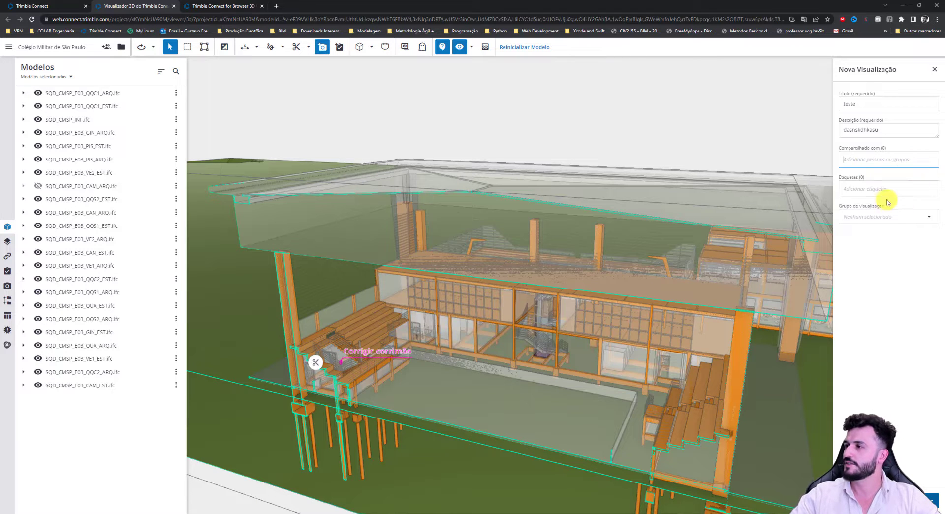
left_click(927, 217)
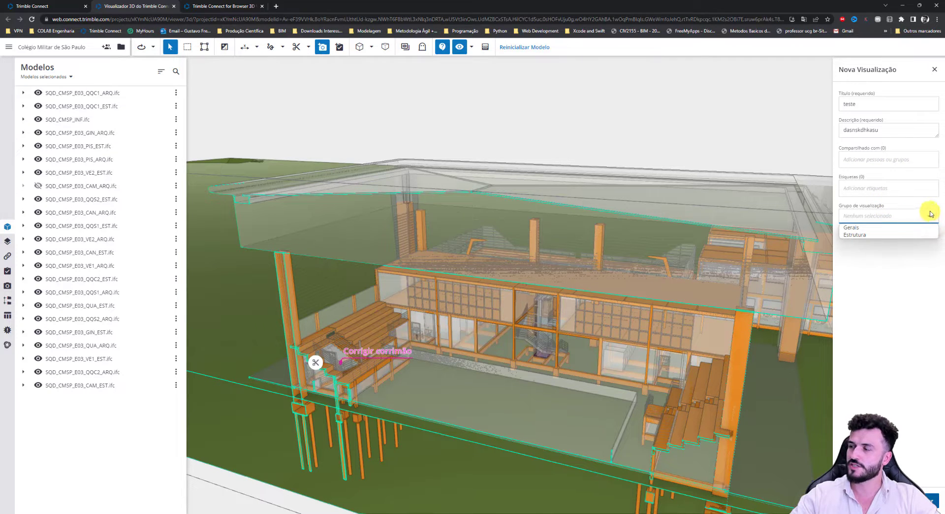
left_click(928, 216)
left_click(928, 216)
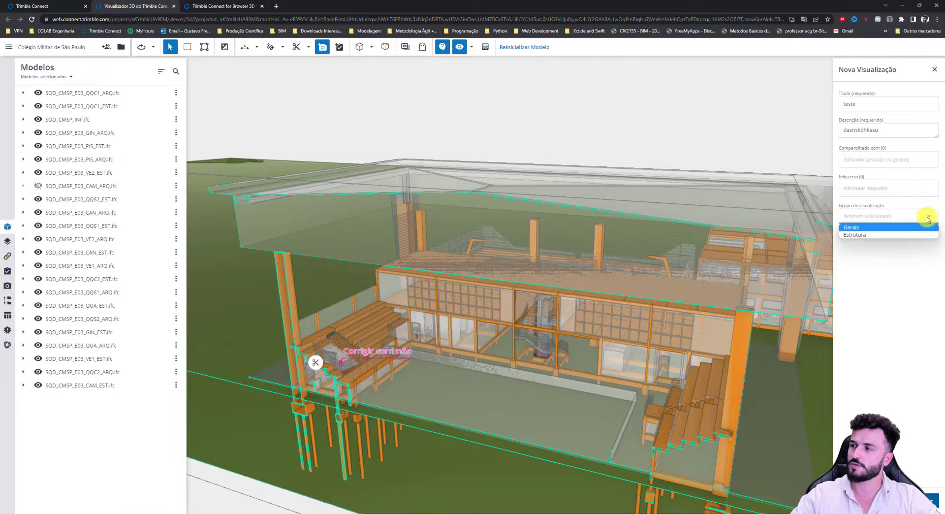
left_click(928, 216)
left_click(869, 157)
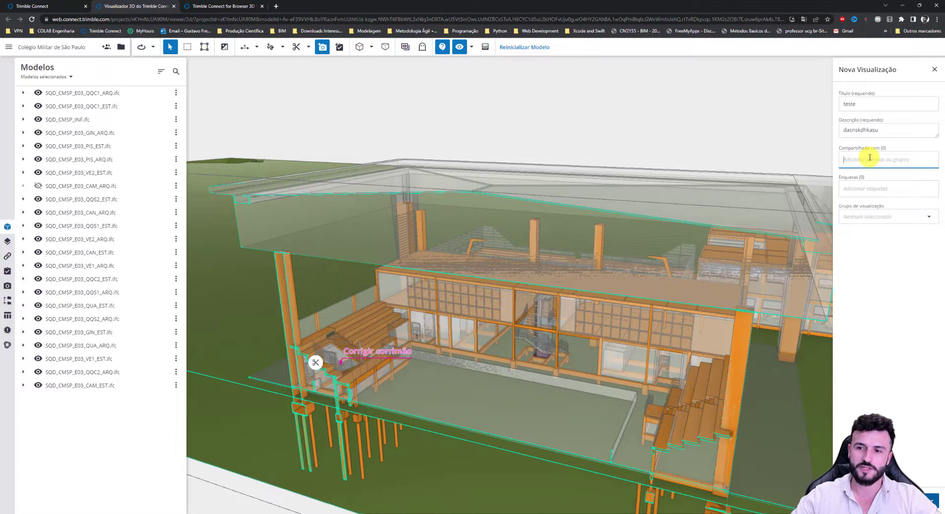
left_click(907, 215)
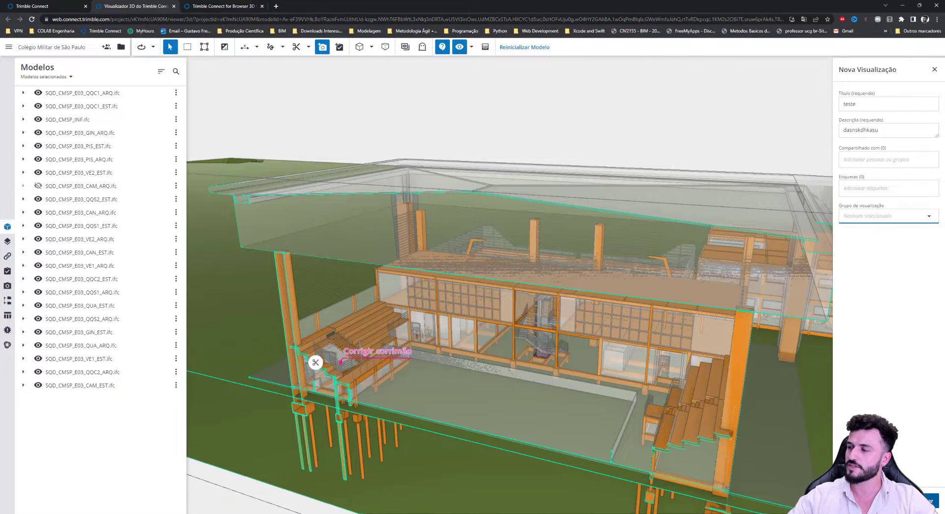
left_click(934, 69)
scroll(650, 183, "down", 1)
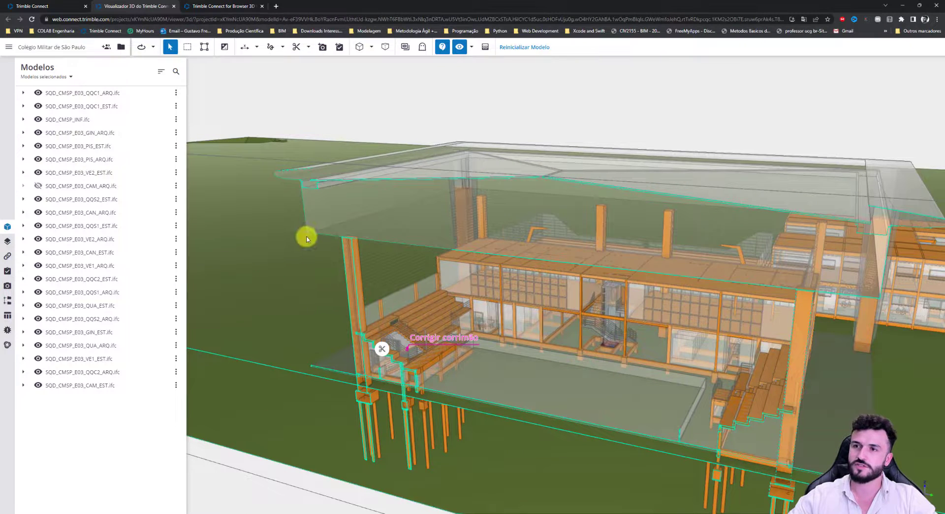
Check the project's 3D views page in Trimble Connect, return to the 3D viewer, and inspect the sectioned building
left_click(47, 6)
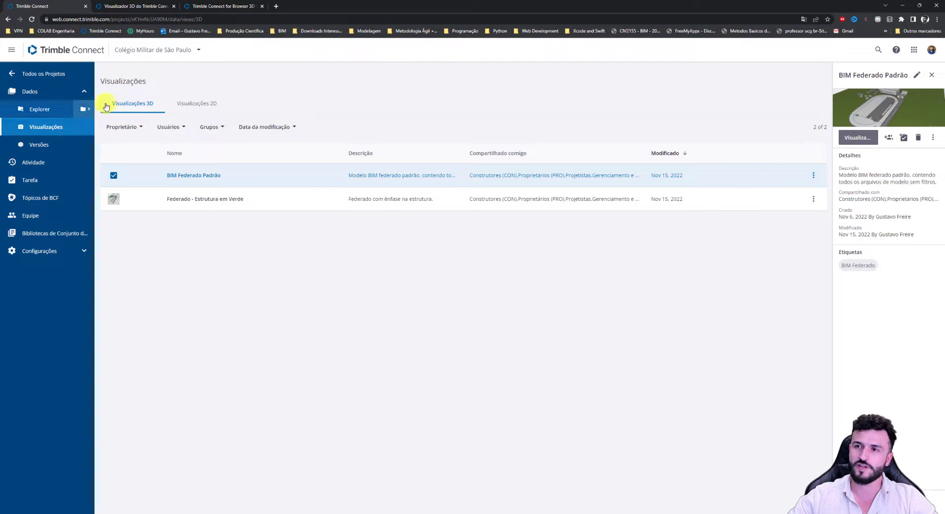
left_click(138, 6)
scroll(565, 280, "down", 5)
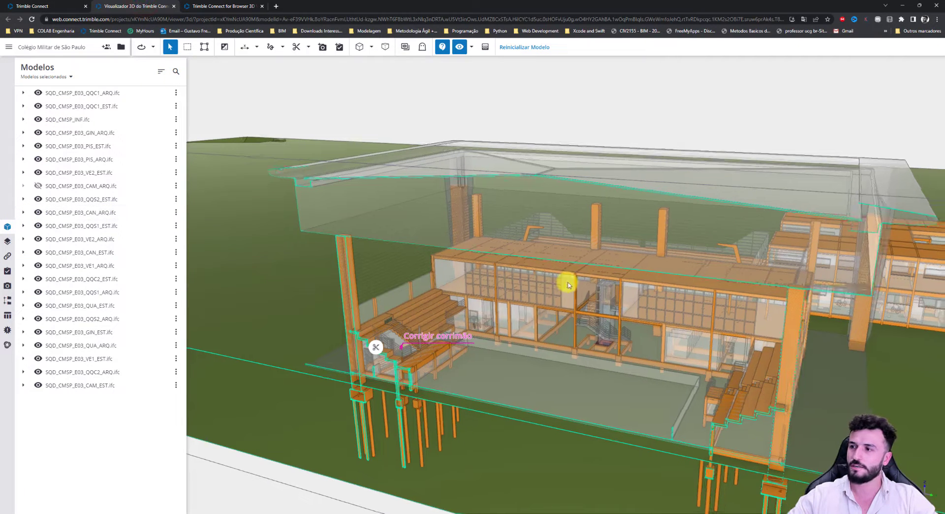
left_click_drag(596, 286, 386, 291)
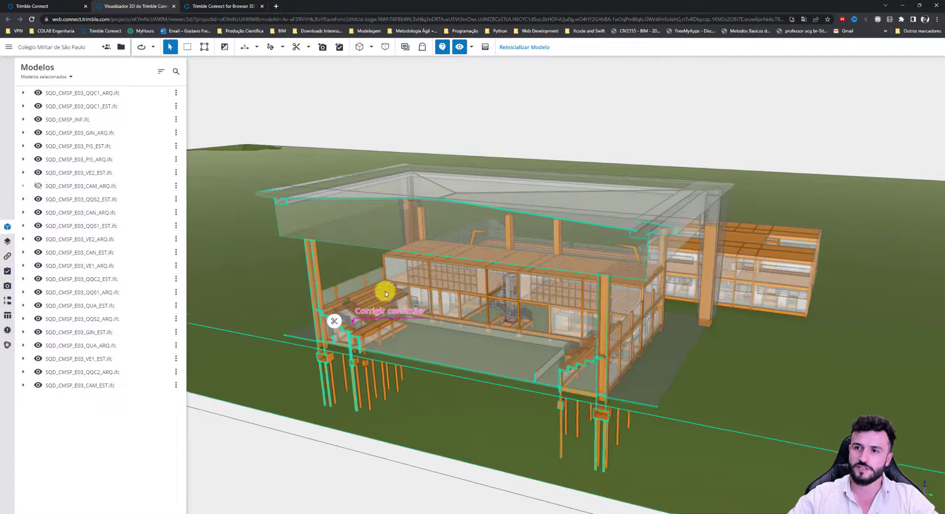
Show the saved views by group, and display the Estrutura group's structure view followed by "BIM Federado Padrão"
left_click(8, 285)
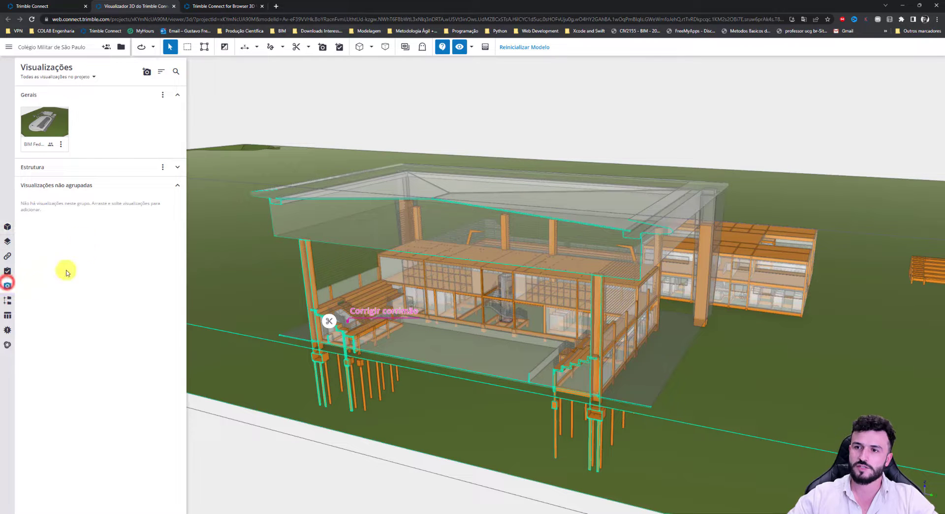
left_click(177, 167)
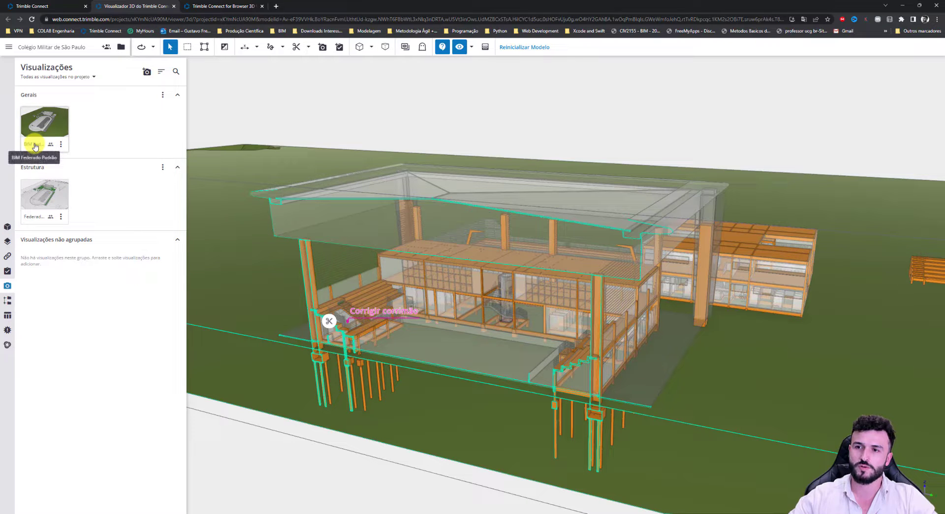
left_click(51, 197)
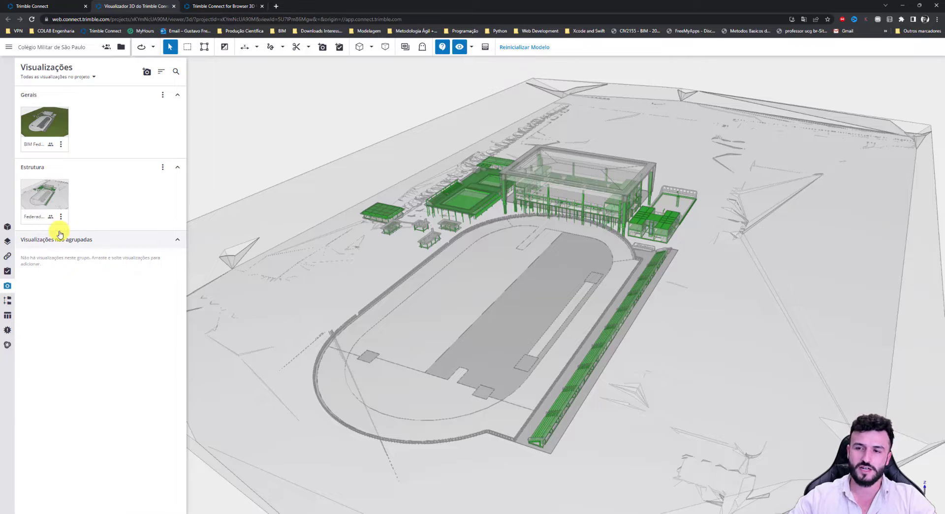
left_click(45, 122)
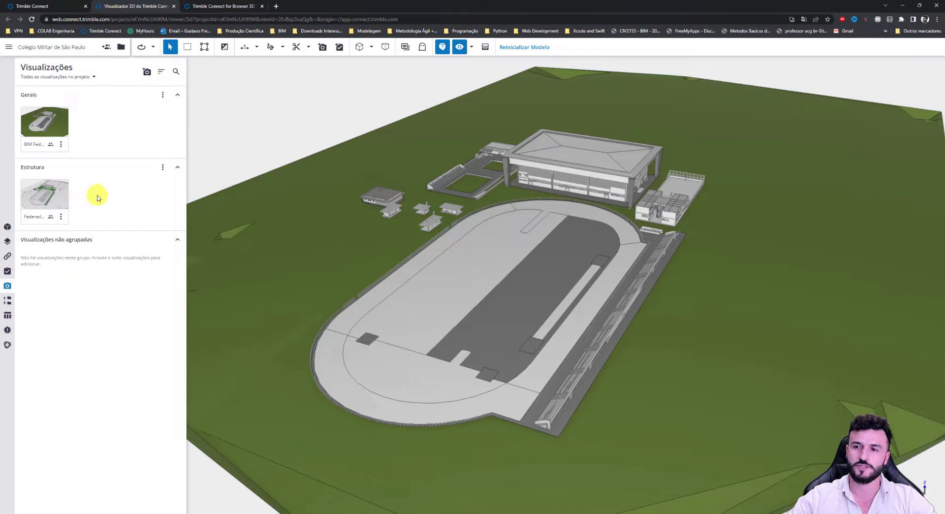
Open the task "Apagar elementos estruturais", load its attached view, and inspect the highlighted structural elements from several angles
left_click(7, 272)
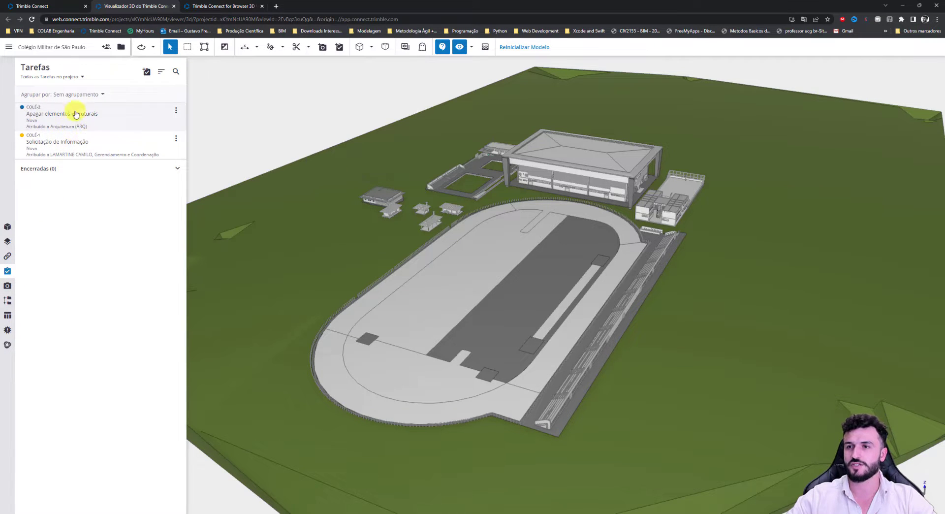
left_click(110, 114)
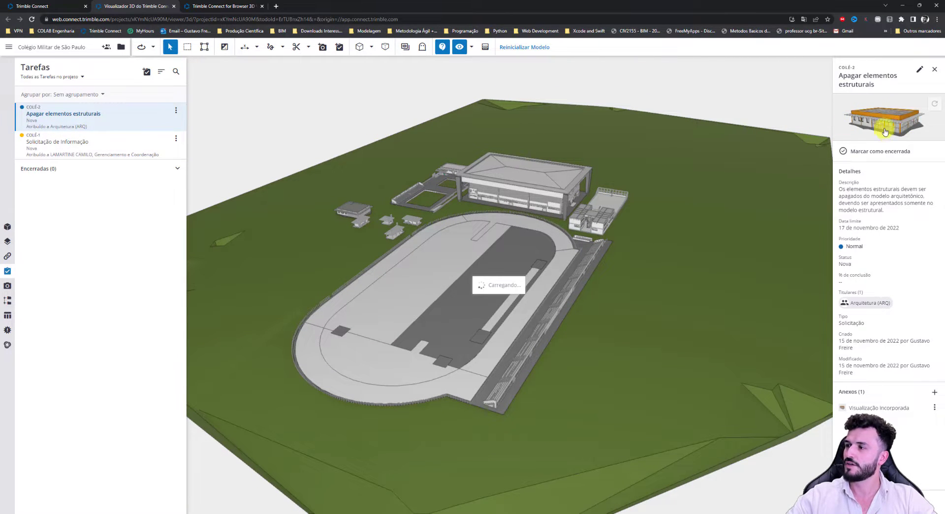
left_click(869, 120)
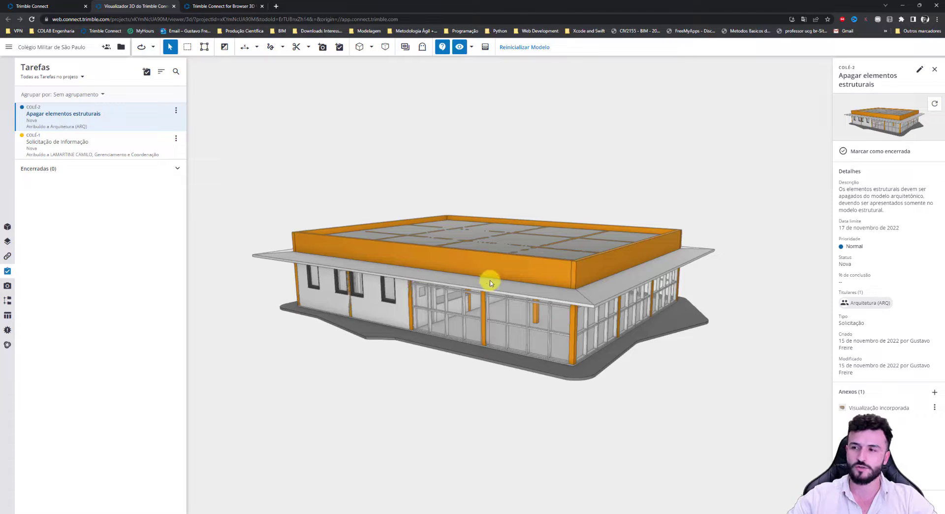
mouse_move(679, 328)
left_mouse_down()
mouse_move(577, 340)
mouse_move(570, 305)
mouse_move(679, 322)
mouse_move(671, 332)
mouse_move(550, 326)
mouse_move(687, 322)
left_mouse_up()
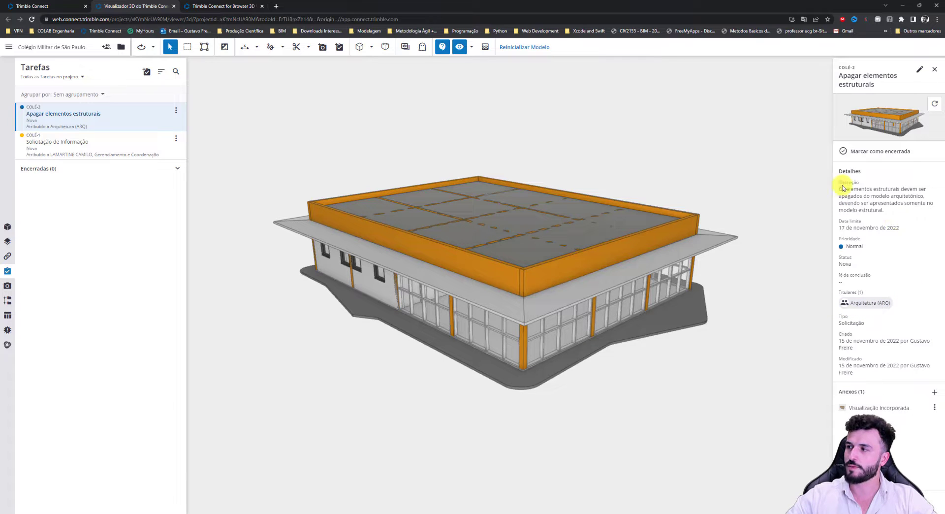
mouse_move(515, 271)
left_mouse_down()
mouse_move(504, 283)
mouse_move(574, 310)
left_mouse_up()
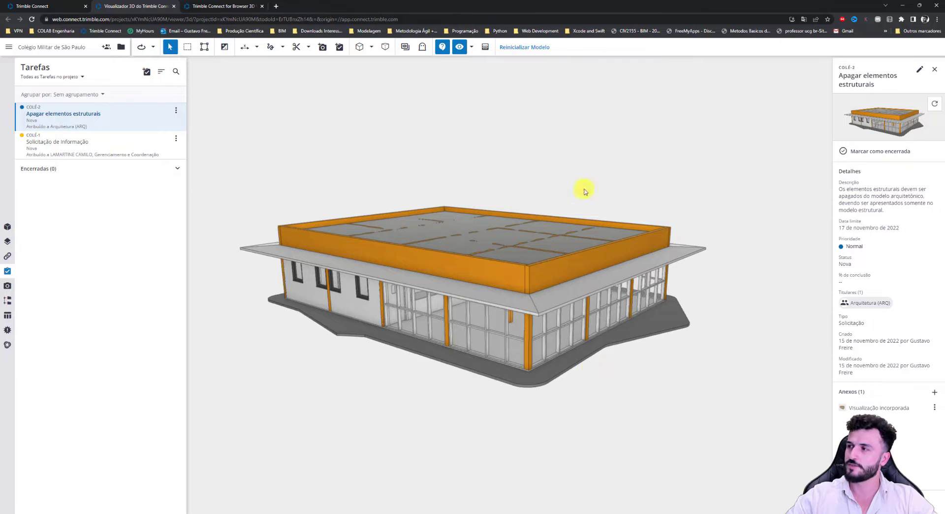
left_click_drag(515, 296, 496, 287)
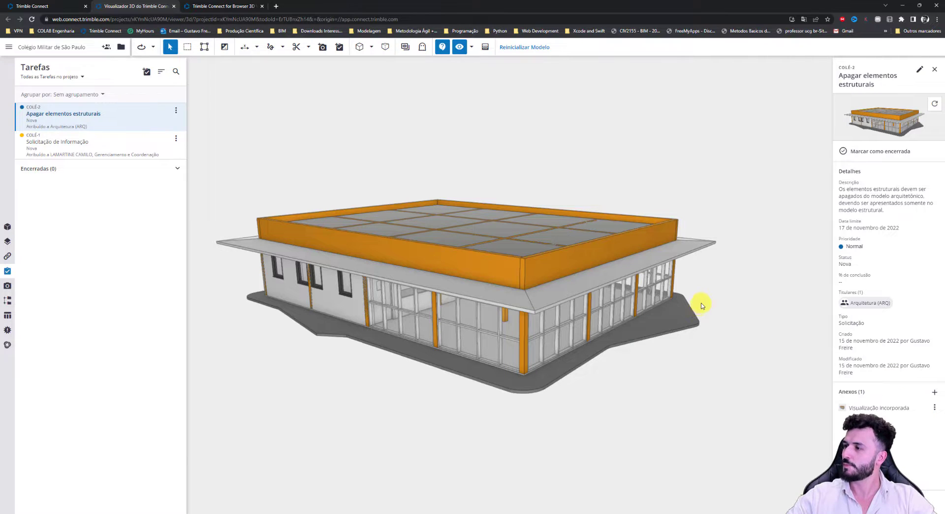
middle_click_drag(592, 311, 597, 306)
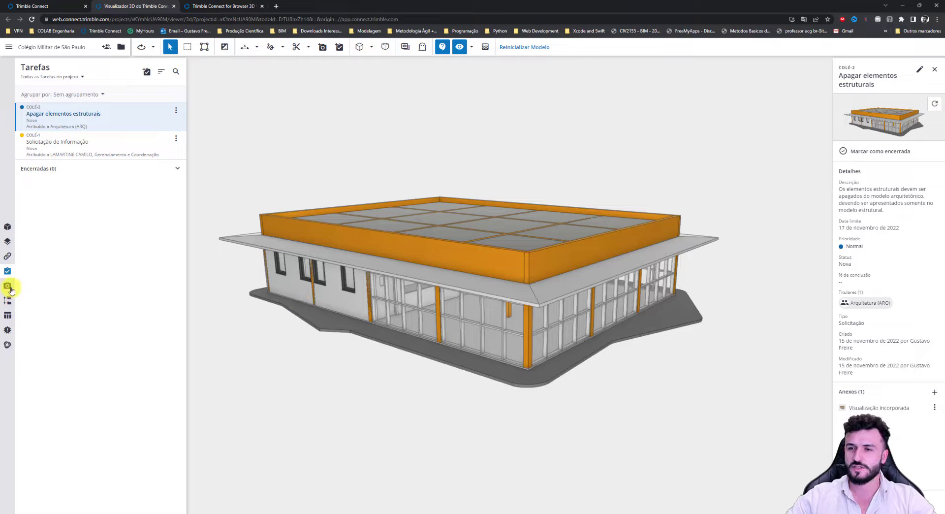
Open the object attachments list, check it for all objects, and restrict it back to visible objects
left_click(8, 255)
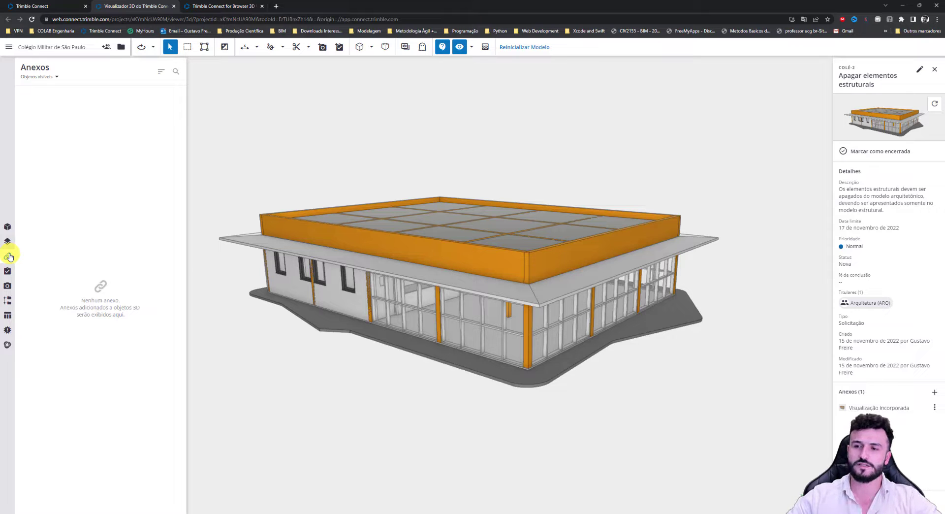
left_click(53, 78)
left_click(49, 110)
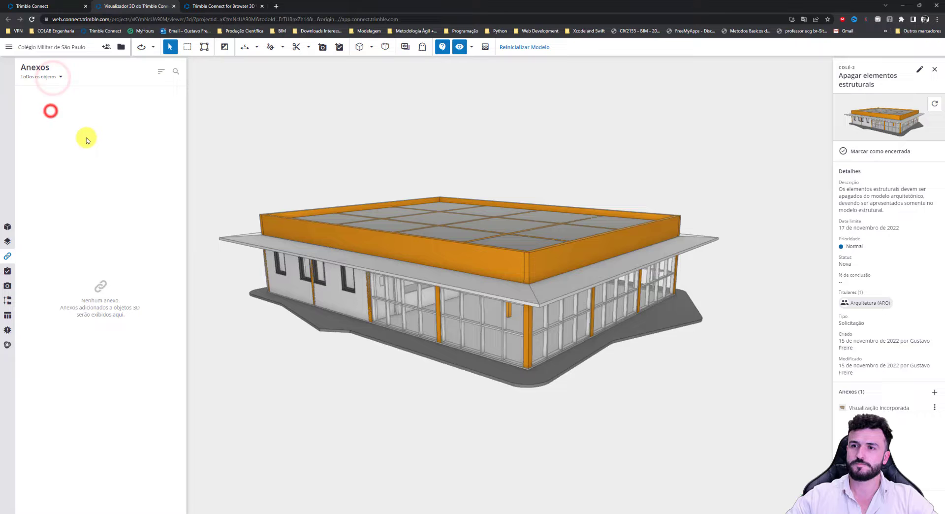
left_click(61, 76)
left_click(54, 95)
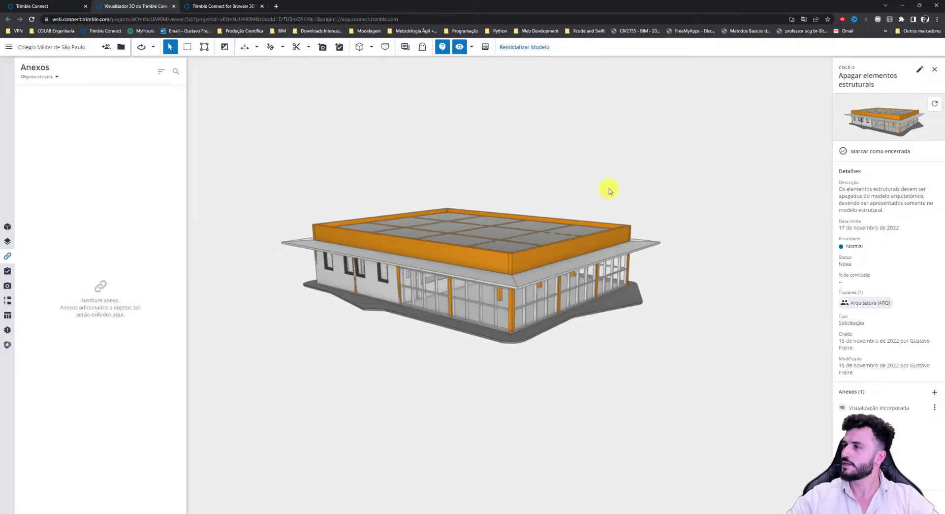
Close the task details and load the saved view in the Estrutura group
left_click(938, 71)
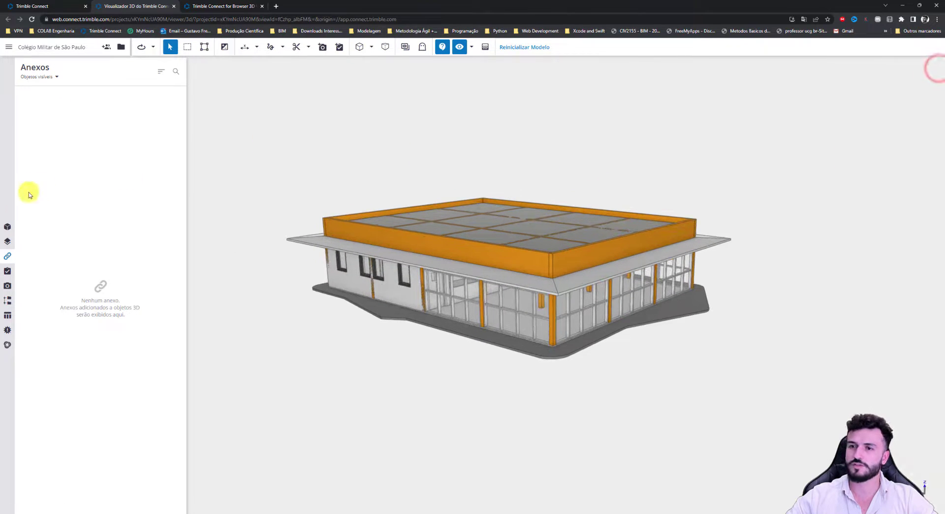
left_click(8, 270)
left_click(7, 285)
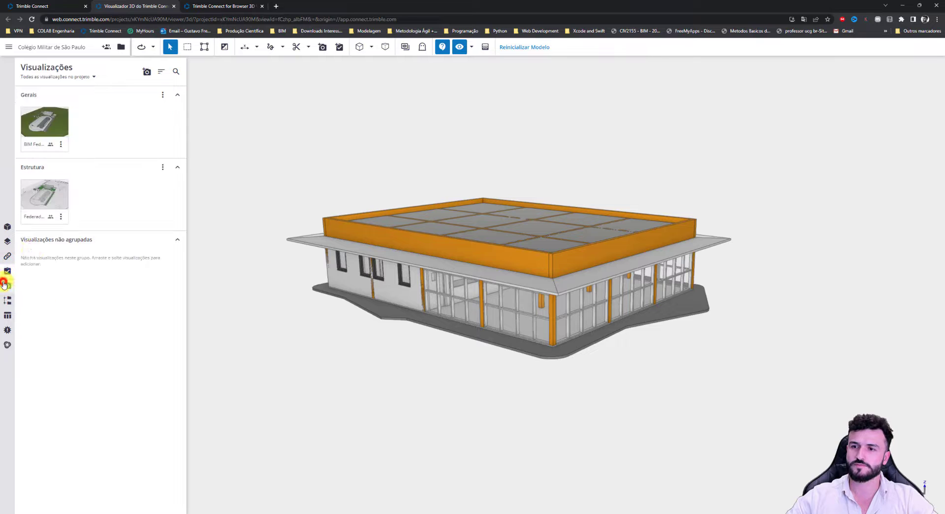
left_click(46, 194)
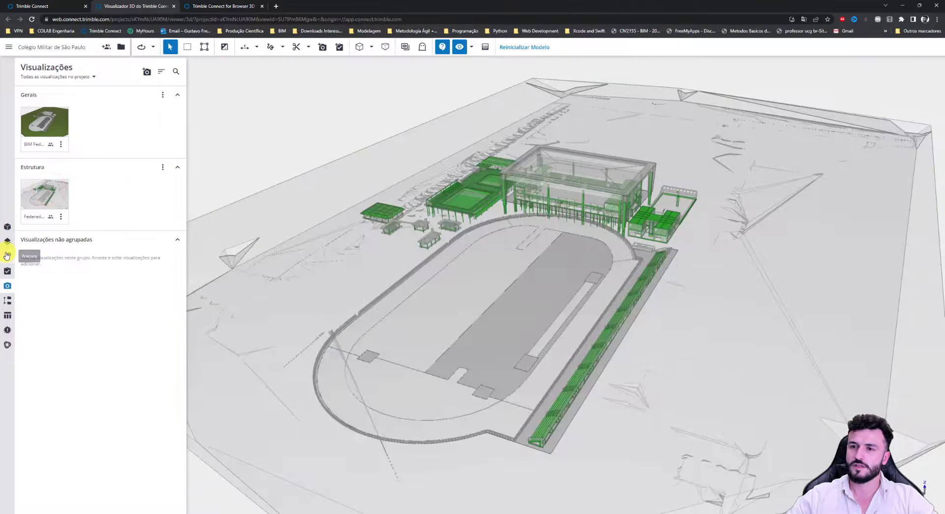
Return to the object attachments list and review its object filter choices, keeping visible objects
left_click(7, 256)
left_click(56, 78)
left_click(57, 78)
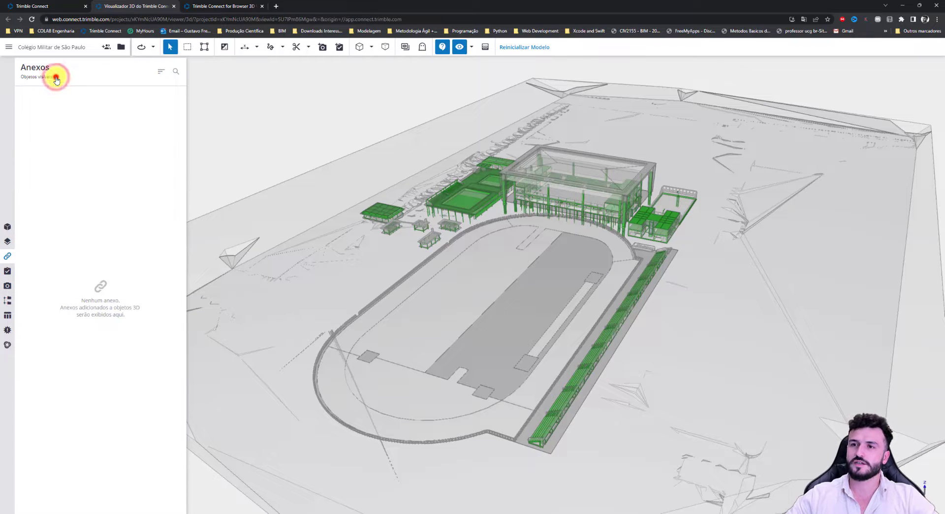
left_click(56, 78)
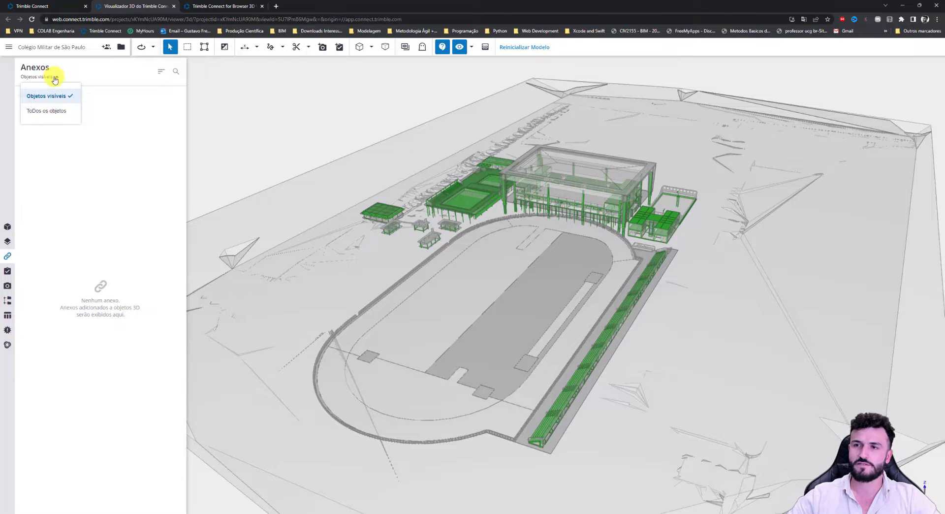
left_click(55, 78)
Select the concrete beam along the canteen building's roof edge and start adding another type of attachment to it
scroll(444, 237, "up", 3)
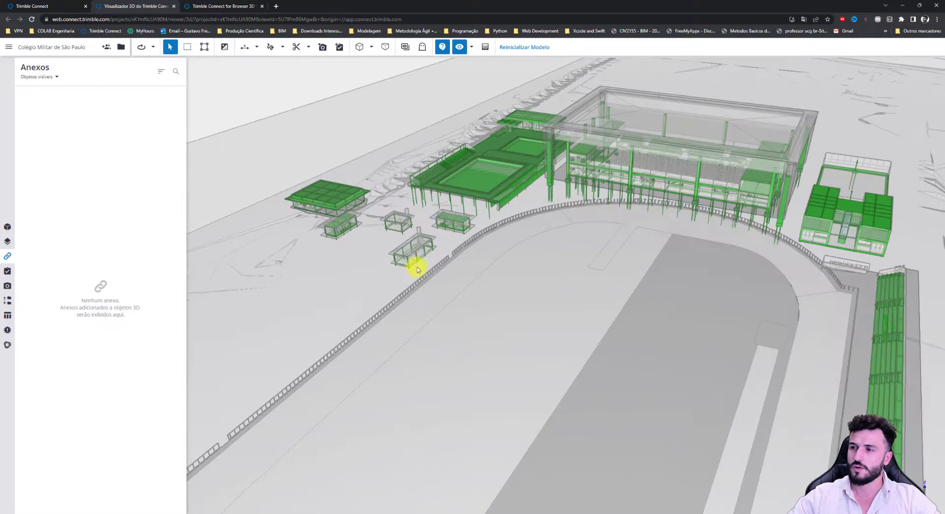
scroll(407, 238, "up", 2)
scroll(443, 252, "up", 5)
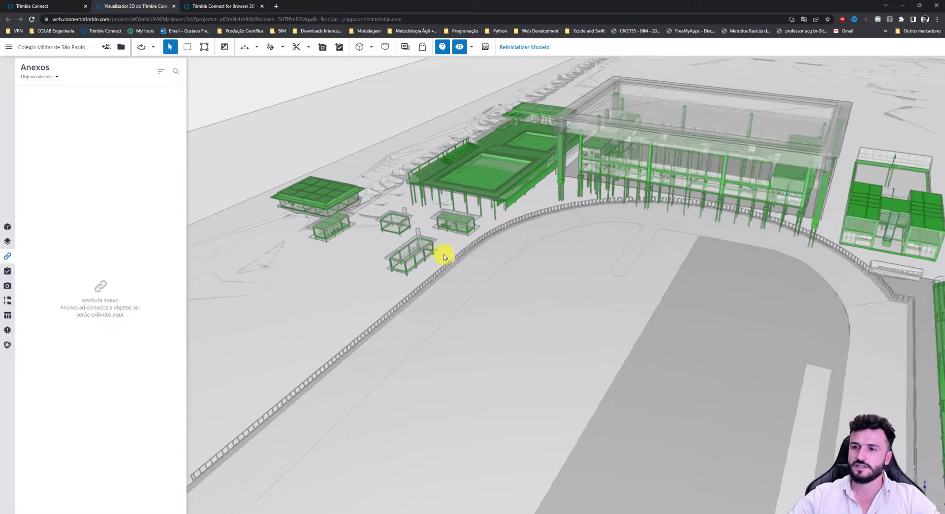
middle_click_drag(462, 254, 527, 295)
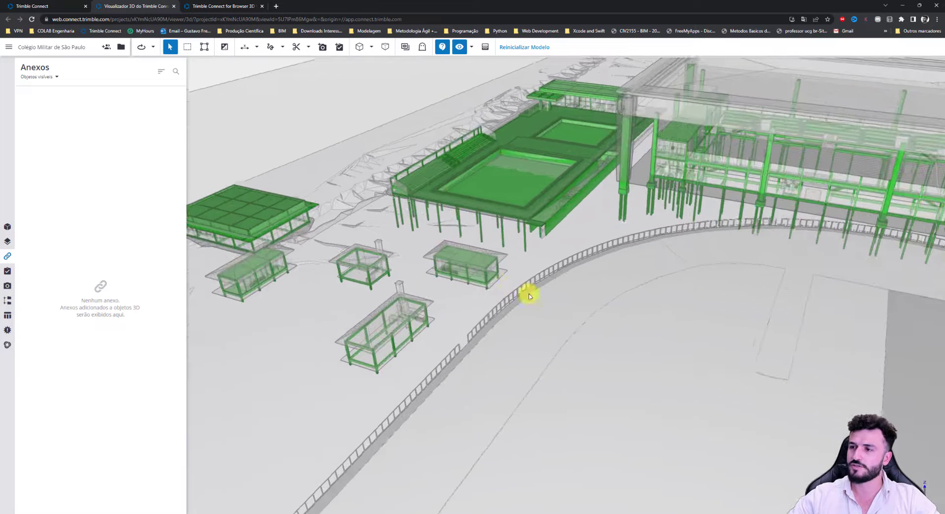
scroll(355, 262, "up", 3)
middle_click_drag(363, 248, 419, 261)
scroll(383, 277, "up", 2)
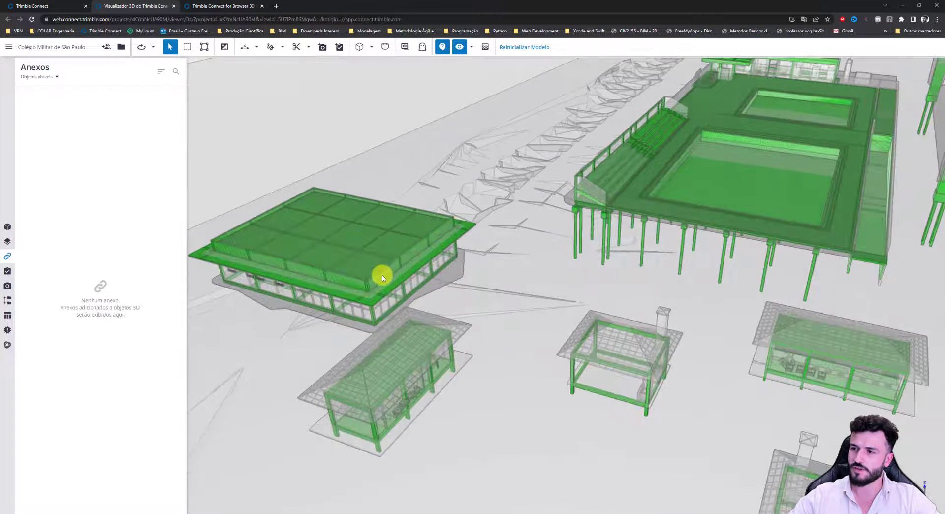
left_click(382, 276)
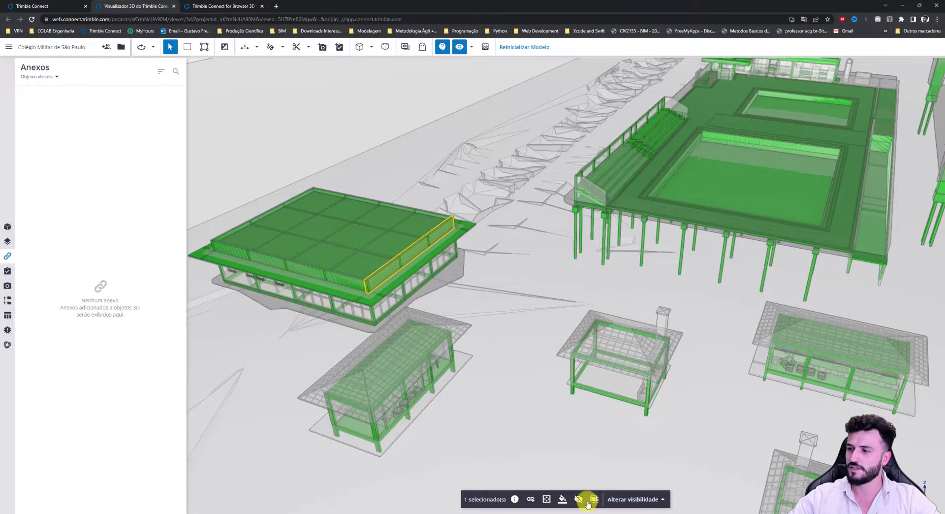
left_click(531, 501)
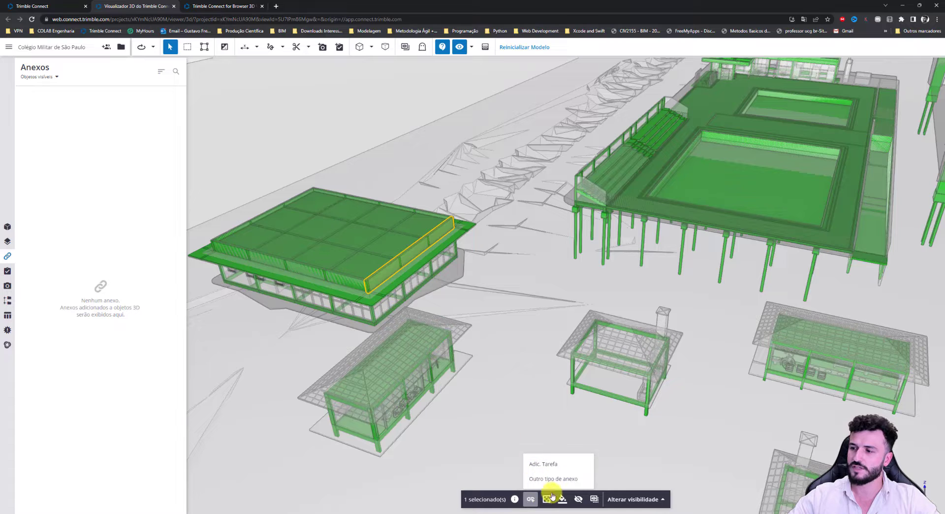
left_click(560, 480)
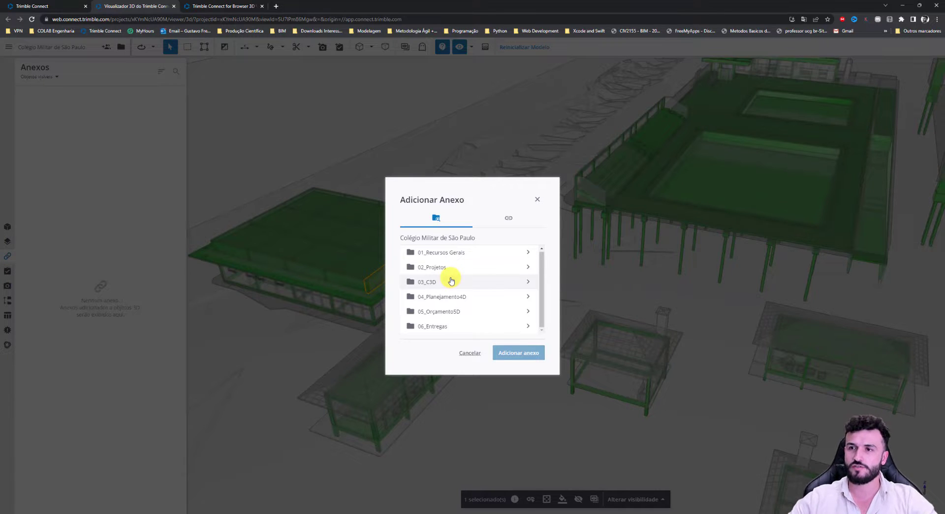
Review the web link attachment fields, return to the project folders, and look inside 02_Projetos
left_click(504, 218)
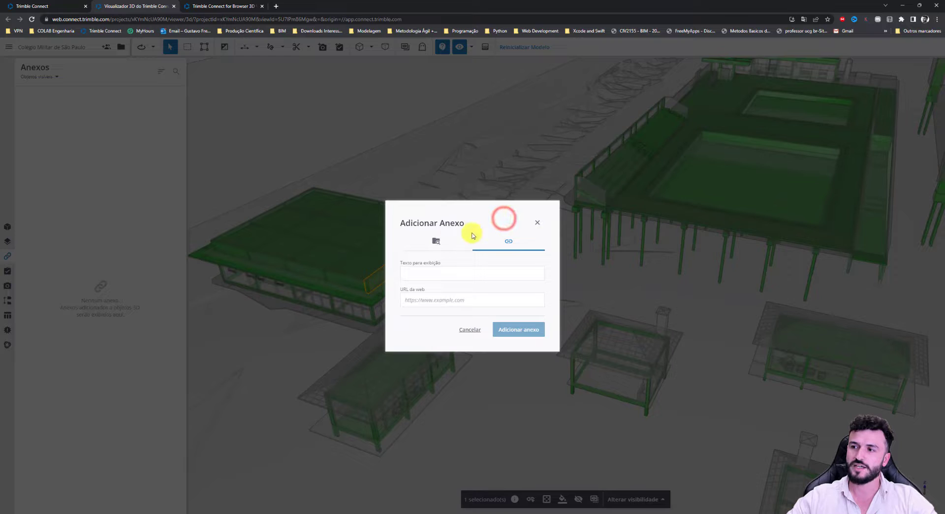
left_click(436, 242)
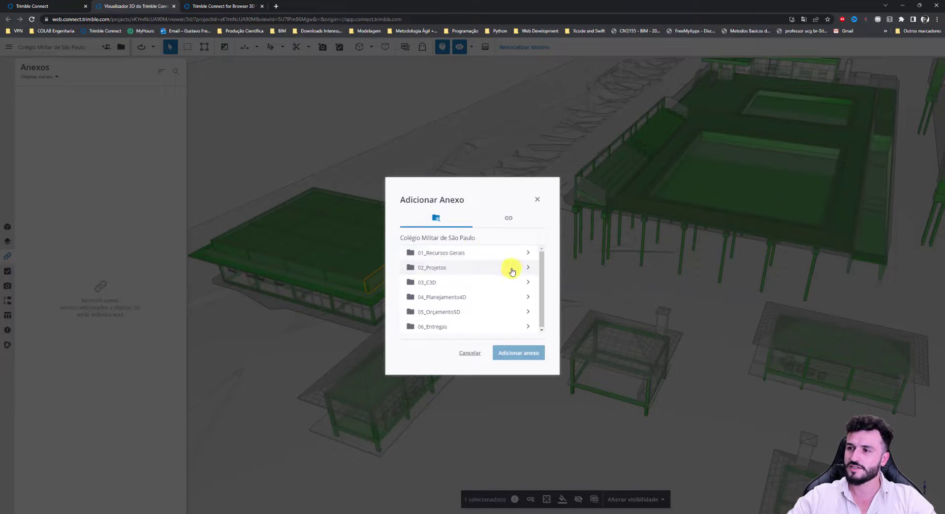
left_click(528, 267)
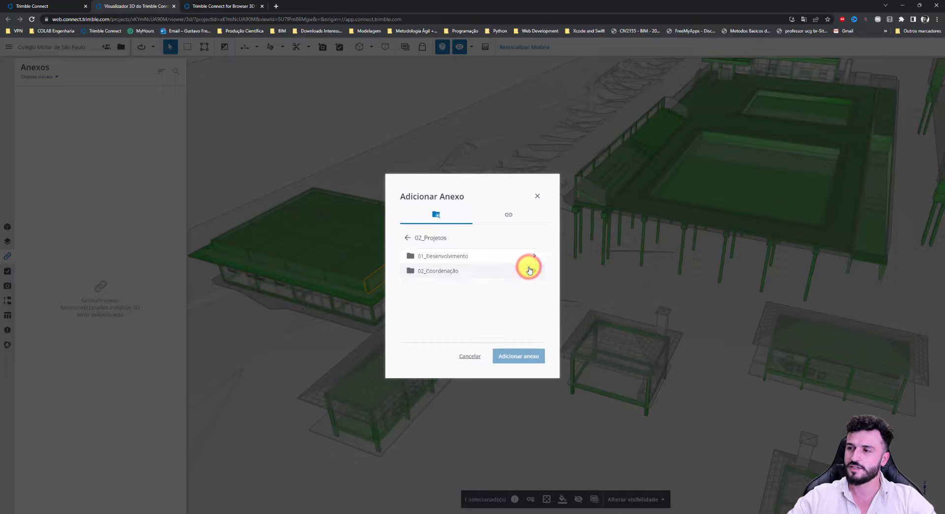
left_click(407, 237)
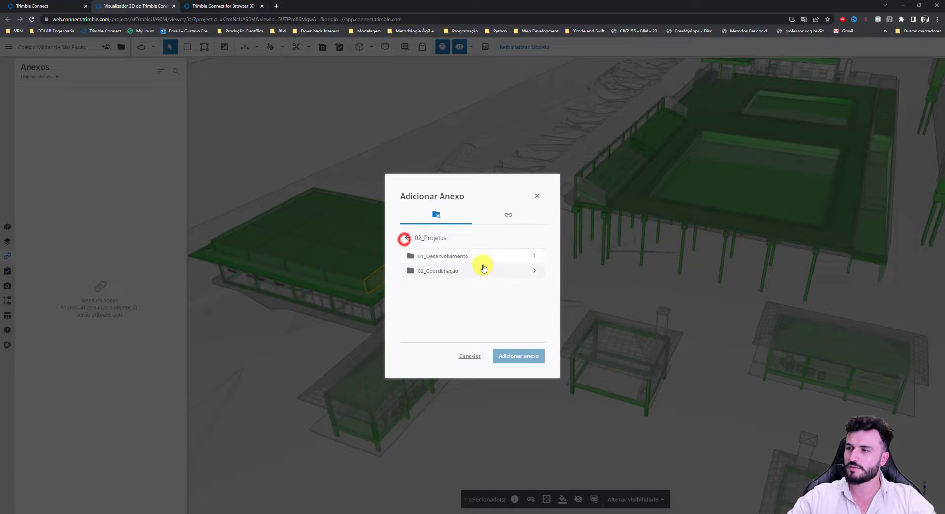
Browse through 01_Recursos Gerais, 01_Recebidos and 20220906_Bauhaus_Projetos fase 3 to the FUNDAÇÃO E ESTRUTURA folder
left_click(481, 258)
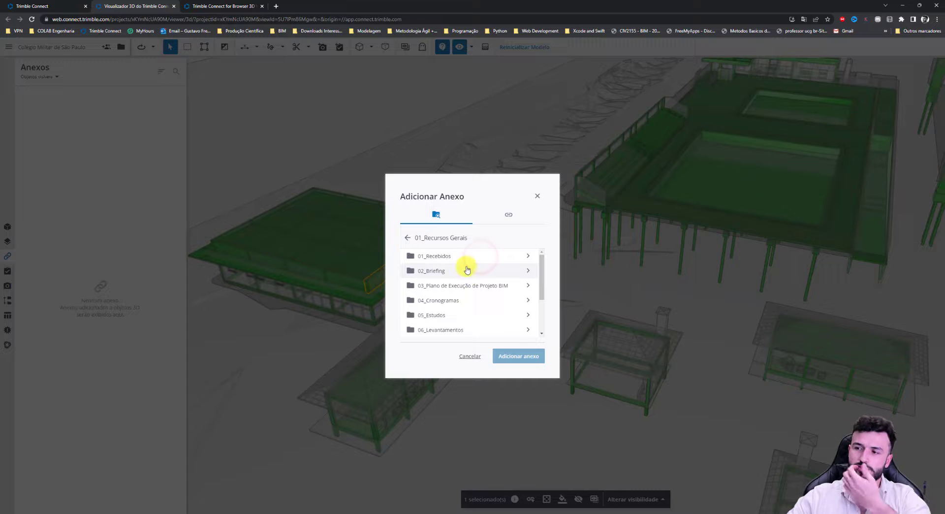
left_click(463, 256)
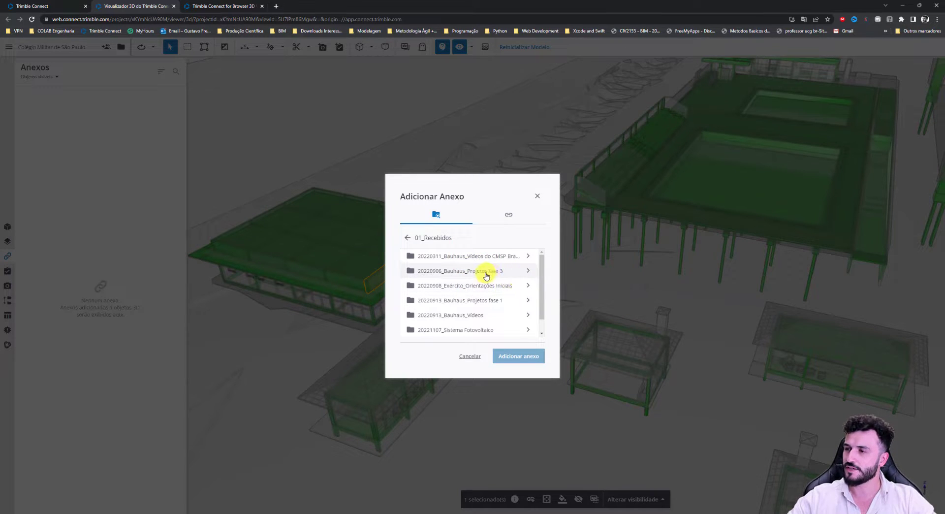
left_click(529, 271)
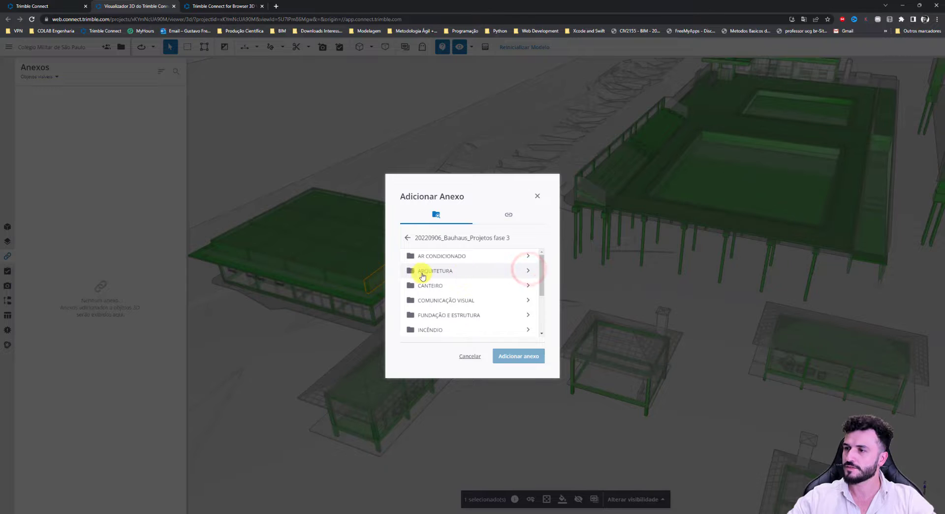
left_click(435, 318)
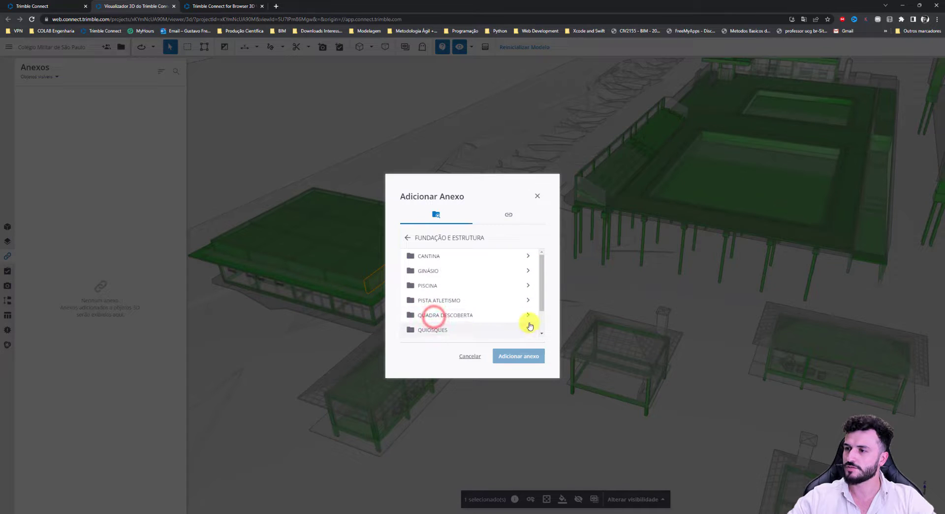
Check the QUADRA DESCOBERTA folder, and attach CMSP-CTN-EST-BA-01-10-R01.pdf from the CANTINA folder to the selected beam
left_click(529, 316)
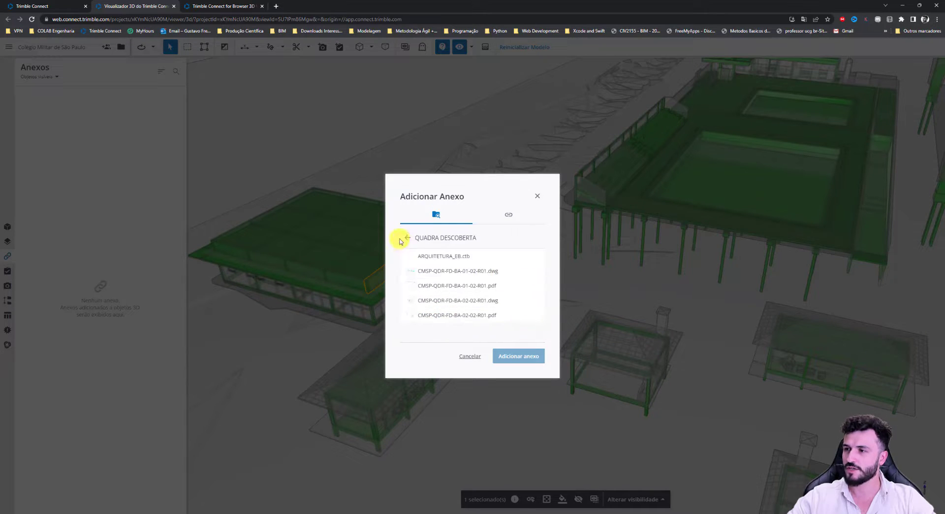
left_click(406, 239)
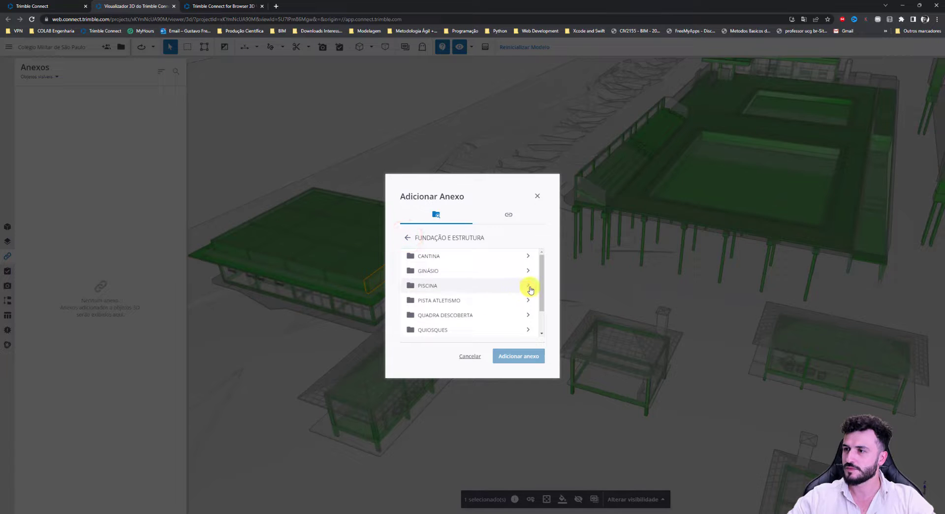
left_click(528, 256)
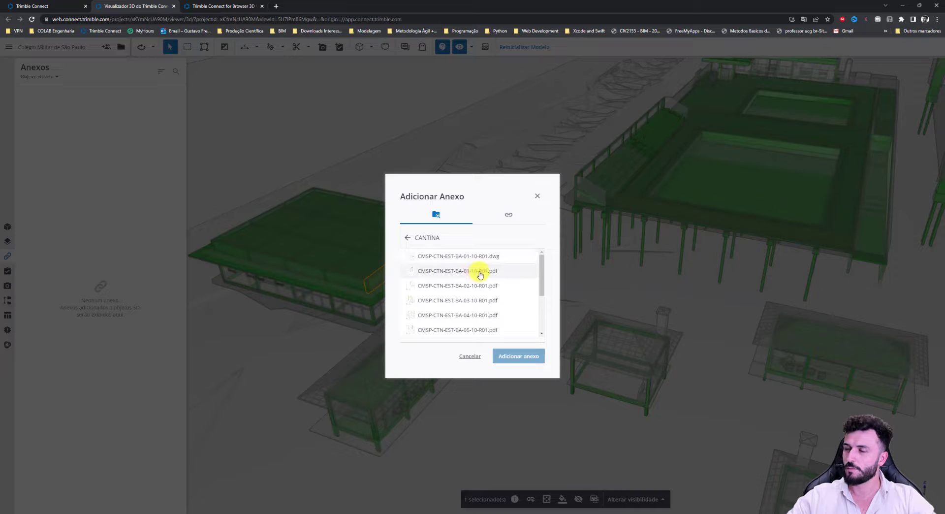
left_click(463, 273)
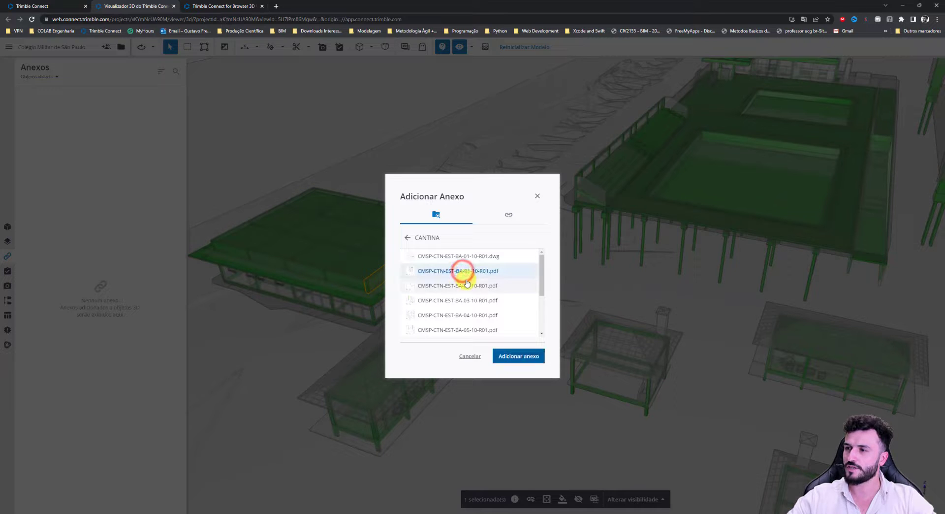
left_click(512, 355)
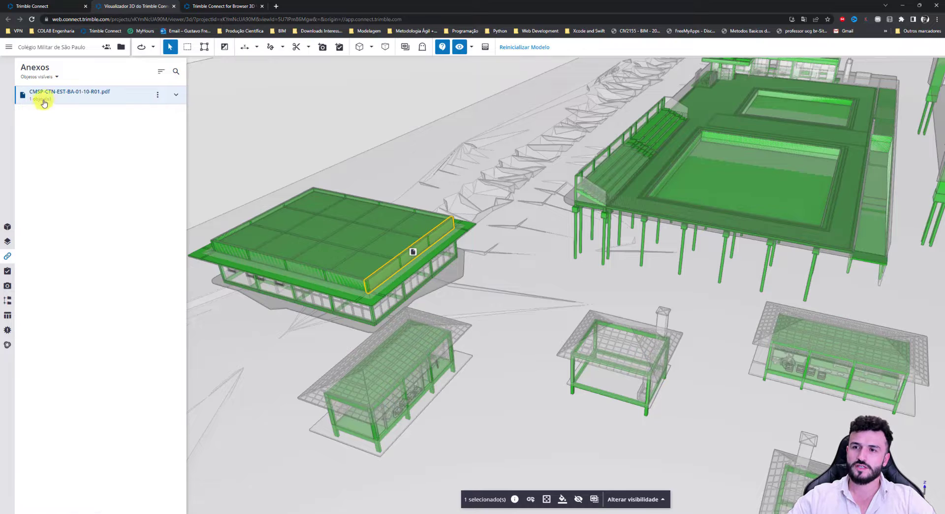
Deselect the beam and show the attachment details from its marker on the canteen roof
scroll(287, 143, "up", 5)
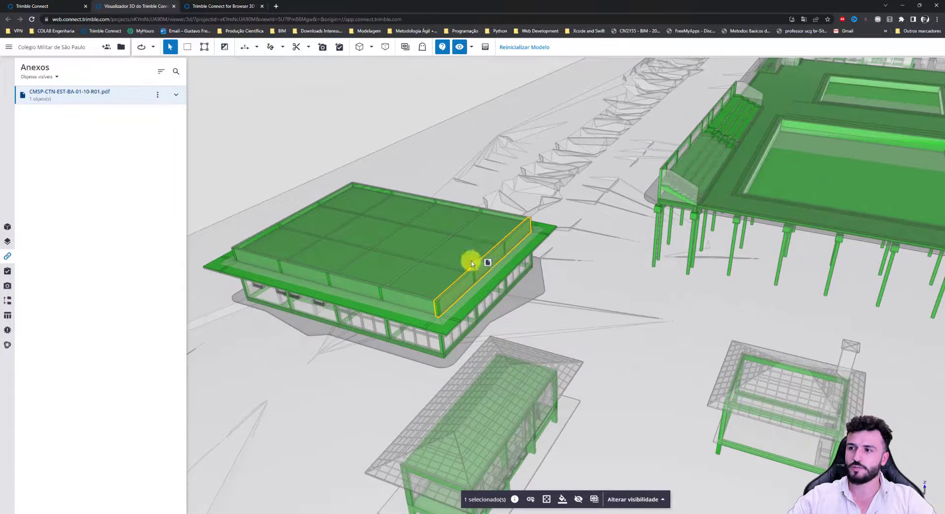
left_click(569, 306)
left_click_drag(513, 270, 482, 287)
scroll(458, 266, "up", 3)
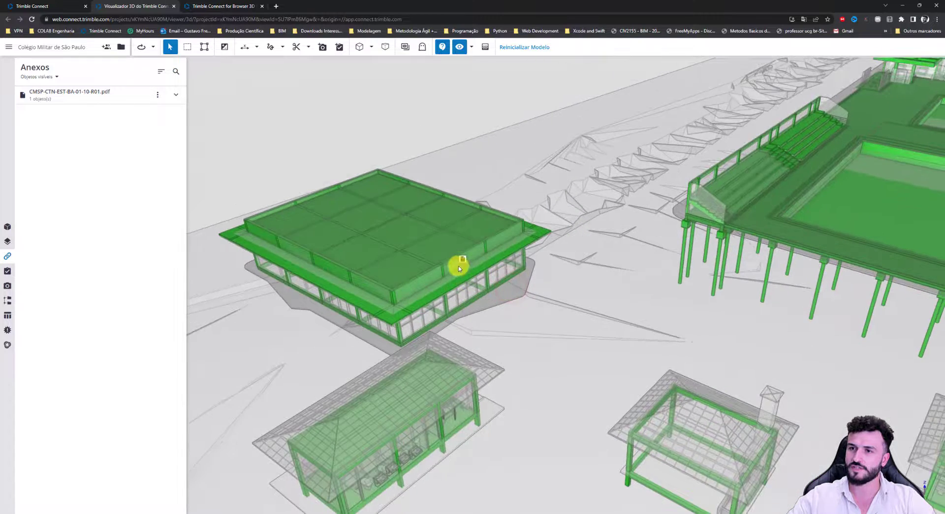
left_click(464, 255)
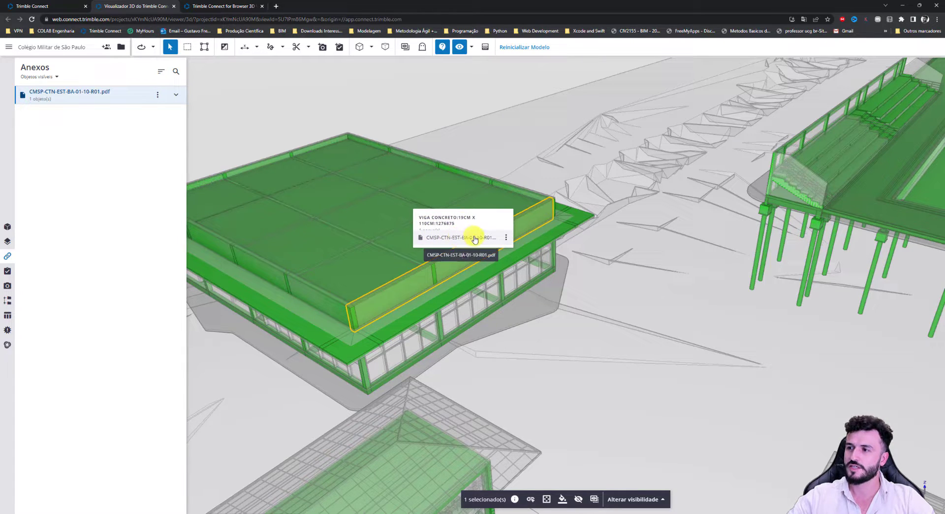
Try to open the attached PDF from the beam's marker, cancel saving the file, and return to the 3D viewer
left_click(475, 238)
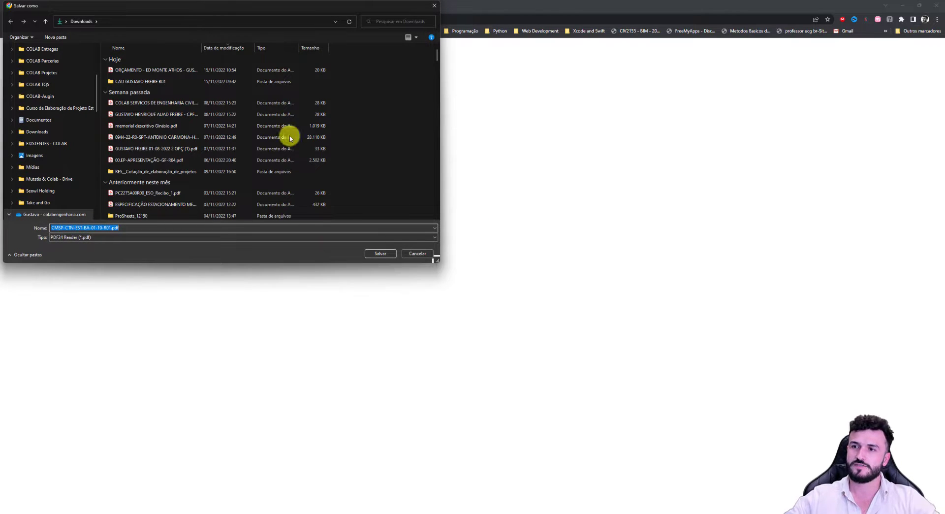
left_click(417, 253)
left_click(283, 8)
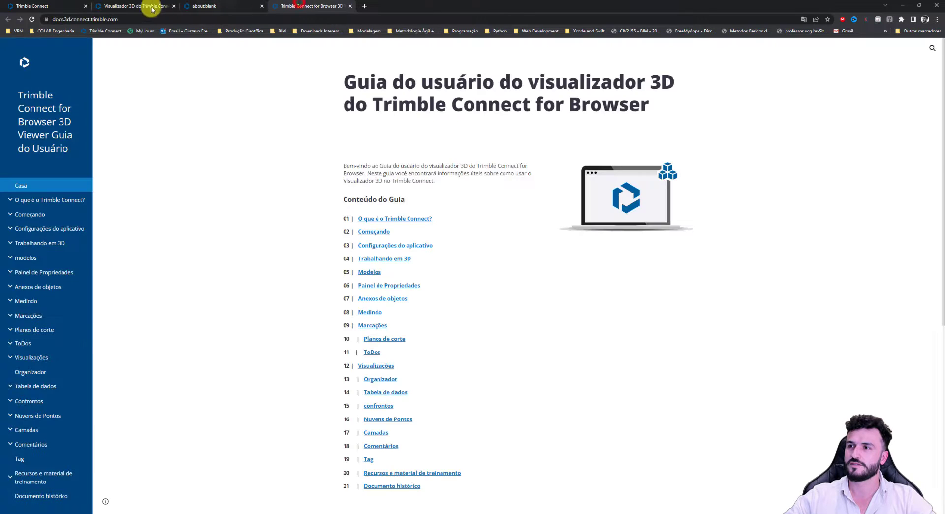
left_click(141, 6)
View the beam's attached PDF in Trimble Connect using the attachment's own options
left_click(505, 237)
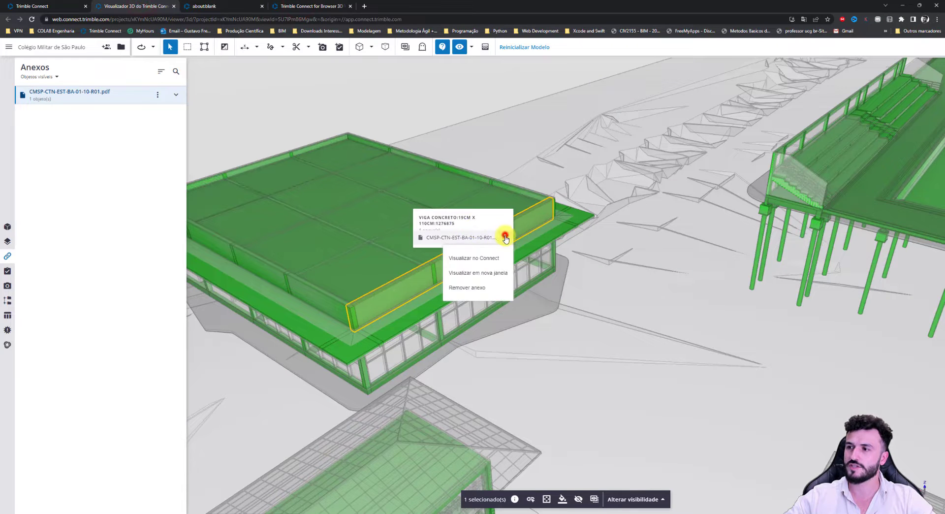
left_click(478, 258)
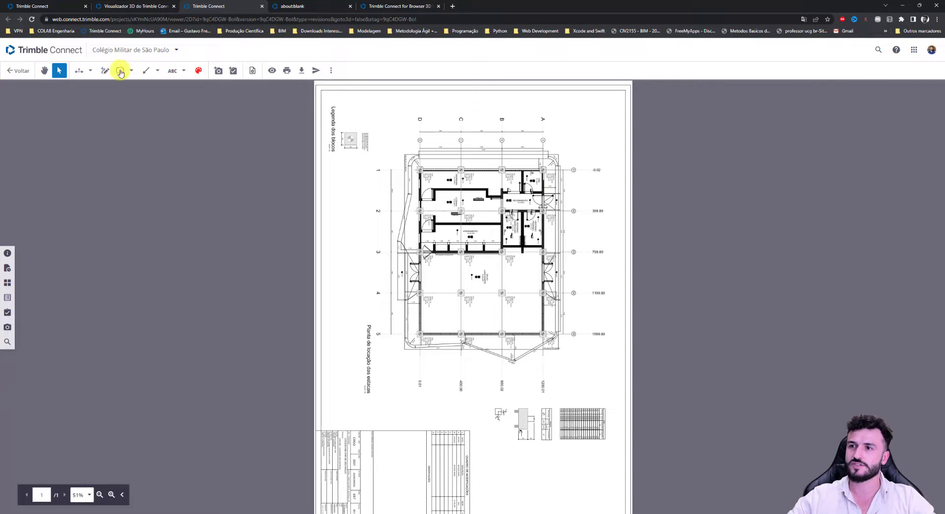
Check the markup colour options for the PDF drawing and return to the 3D viewer
left_click(198, 71)
left_click(199, 84)
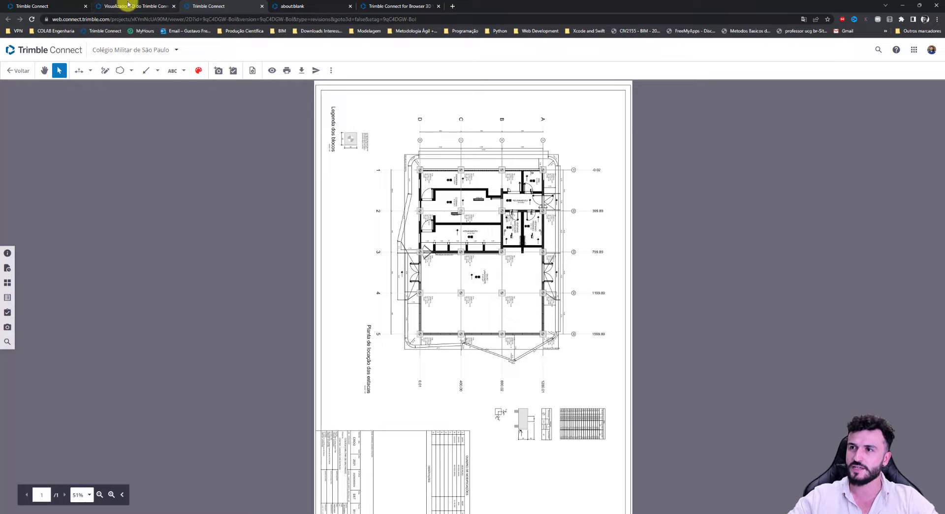
left_click(137, 6)
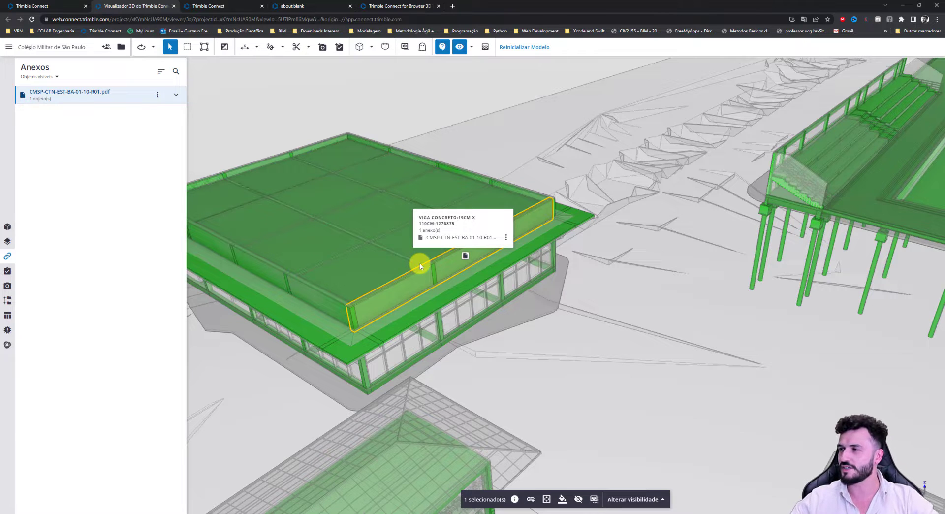
Check the options and linked objects of CMSP-CTN-EST-BA-01-10-R01.pdf in the attachments list, and collapse its entry again
left_click(160, 94)
left_click(157, 95)
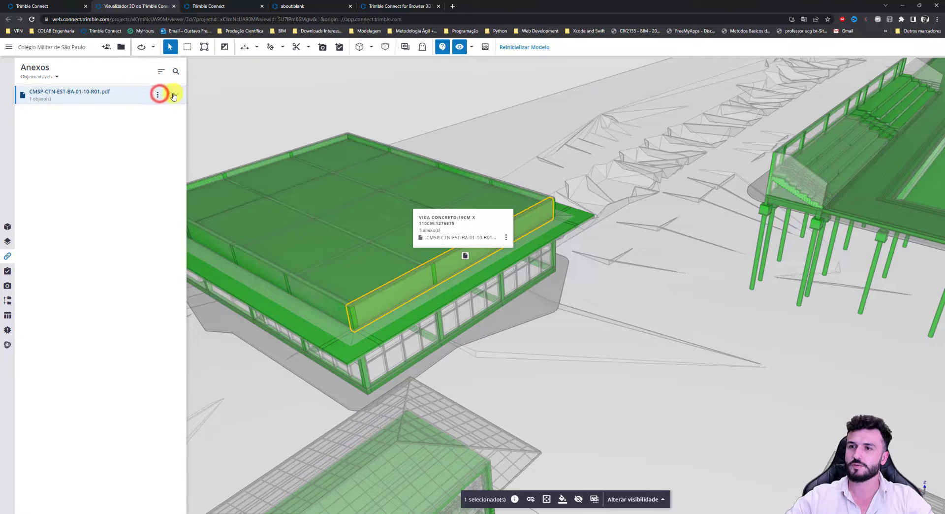
left_click(175, 94)
left_click(176, 94)
left_click(178, 94)
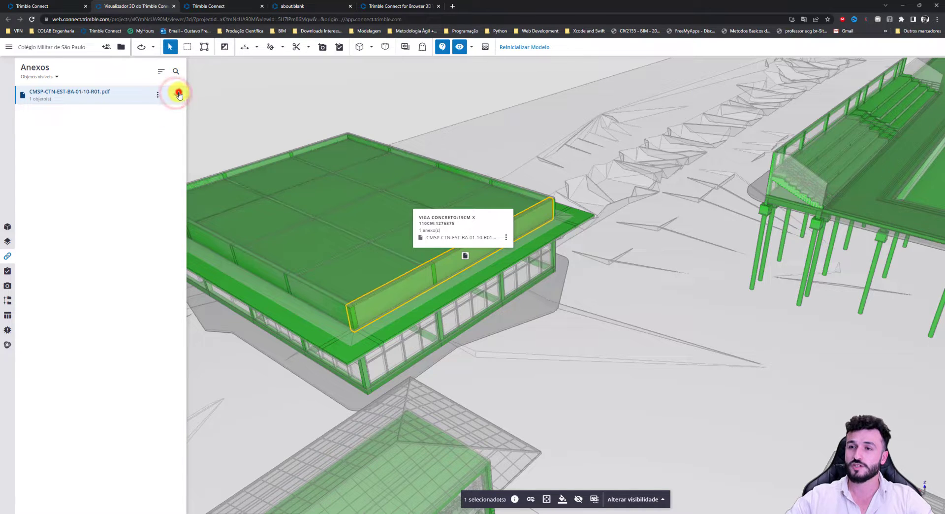
left_click(175, 96)
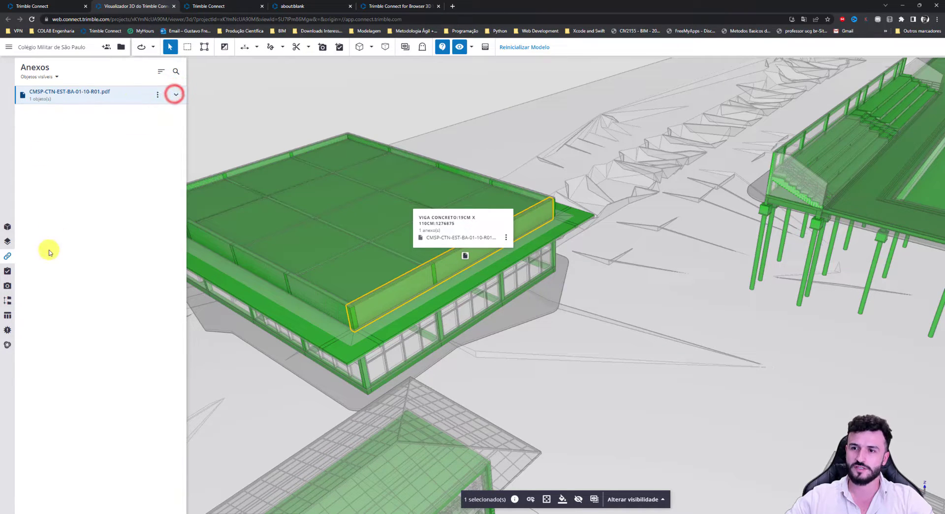
left_click_drag(460, 344, 453, 320)
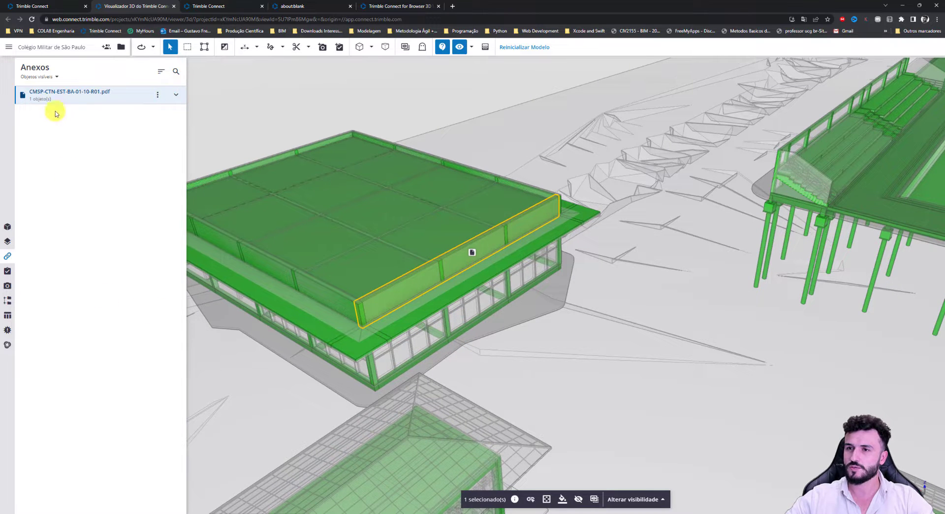
left_click(180, 94)
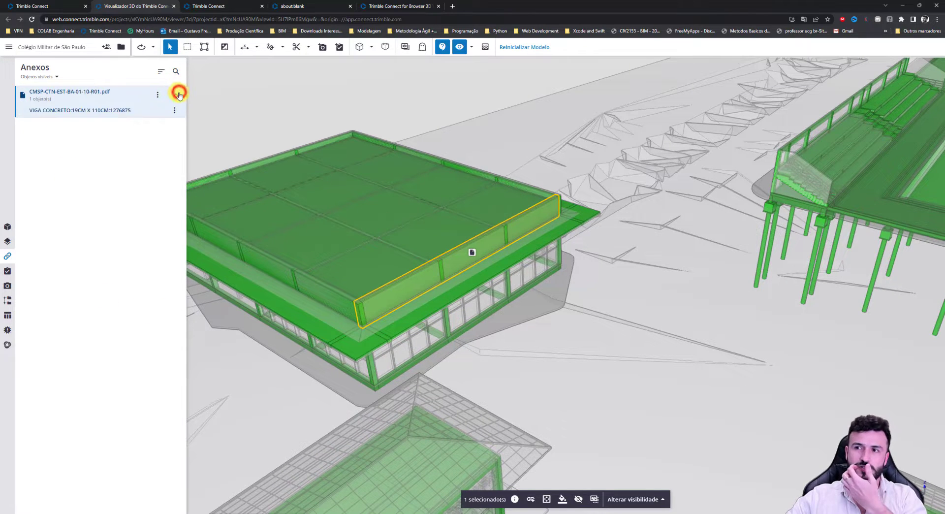
left_click(180, 94)
Examine the new task form for attaching a task to the selected roof beam, and close it without creating a task
left_click_drag(445, 290, 485, 357)
left_click(530, 499)
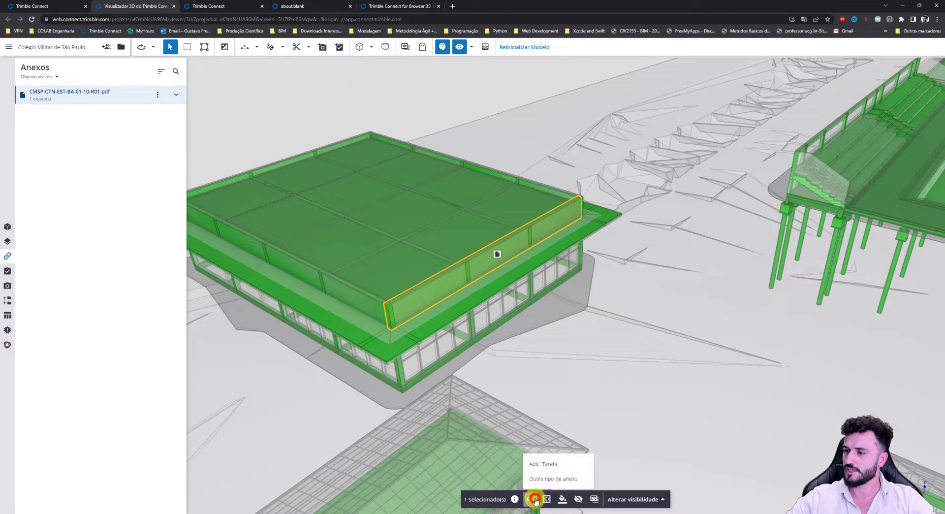
left_click(550, 464)
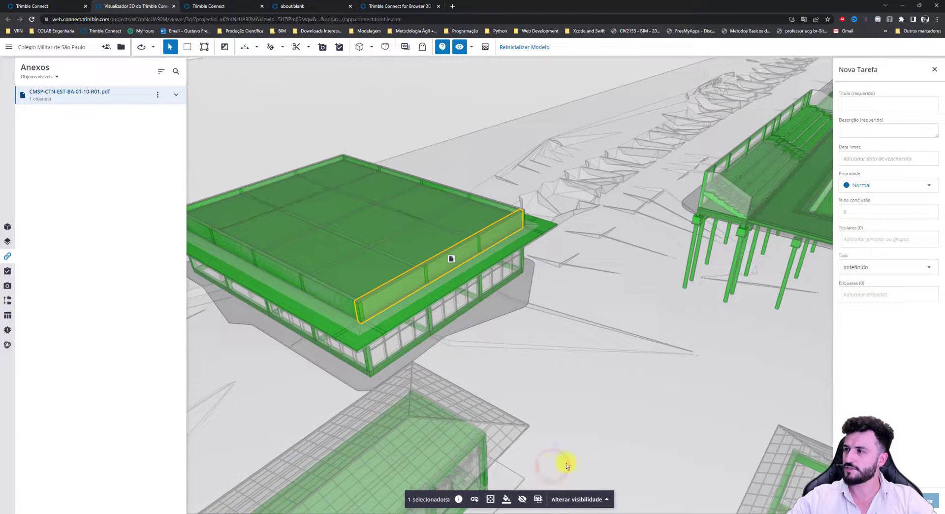
left_click(882, 104)
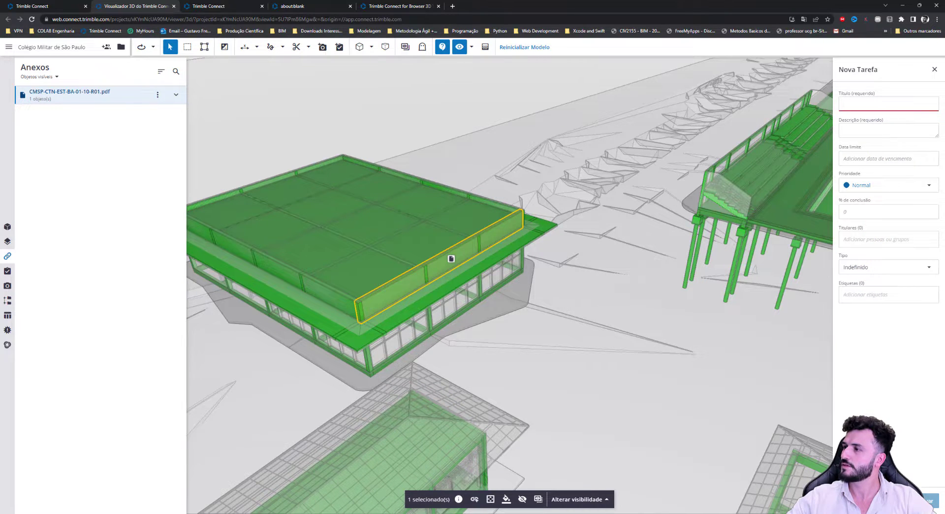
left_click(934, 69)
middle_click_drag(492, 317, 496, 319)
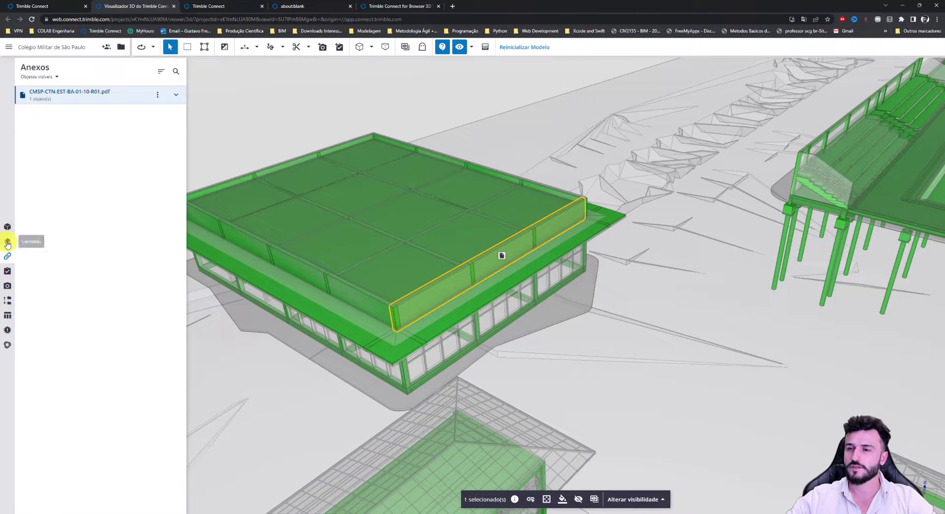
Show the project's task list, bring up its new task form, and cancel the form
left_click(8, 272)
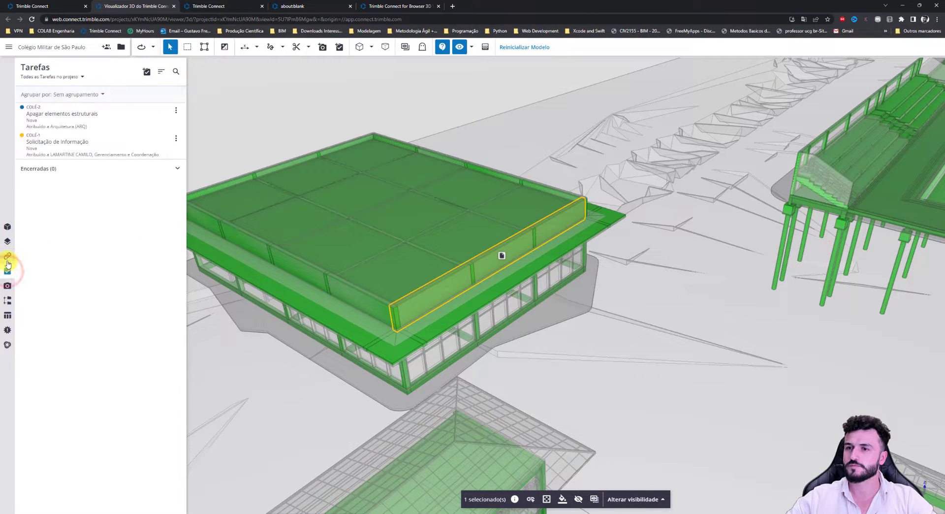
left_click(146, 72)
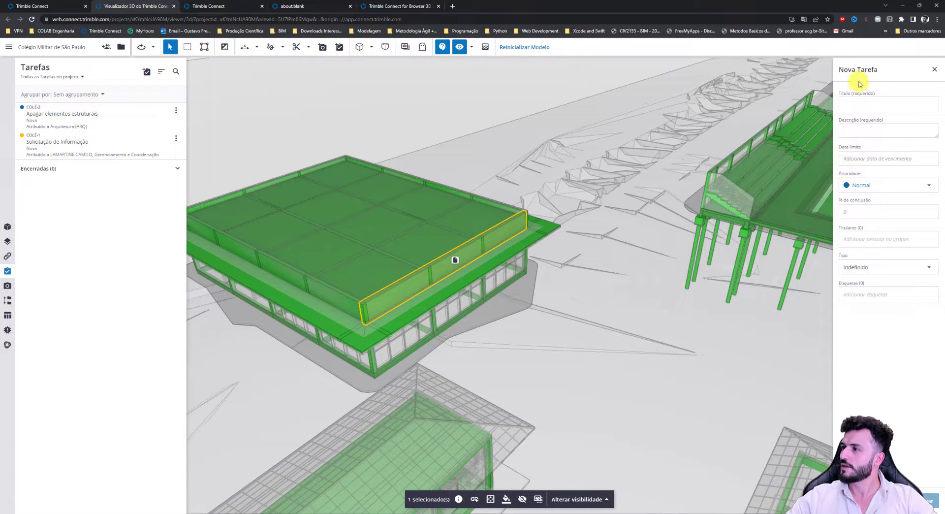
left_click(889, 500)
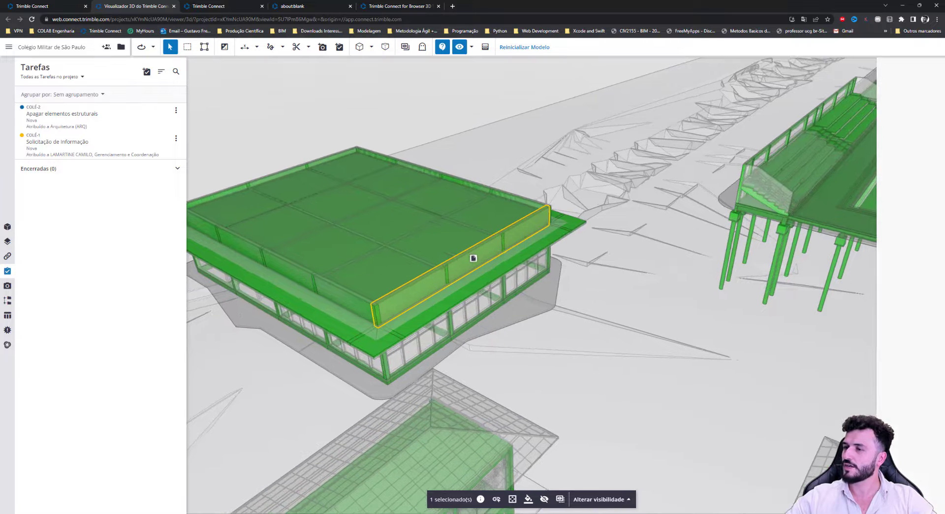
Open the task "Apagar elementos estruturais", examine the attachment sources for saved views, project folders and computer files, and cancel adding an attachment
left_click(89, 118)
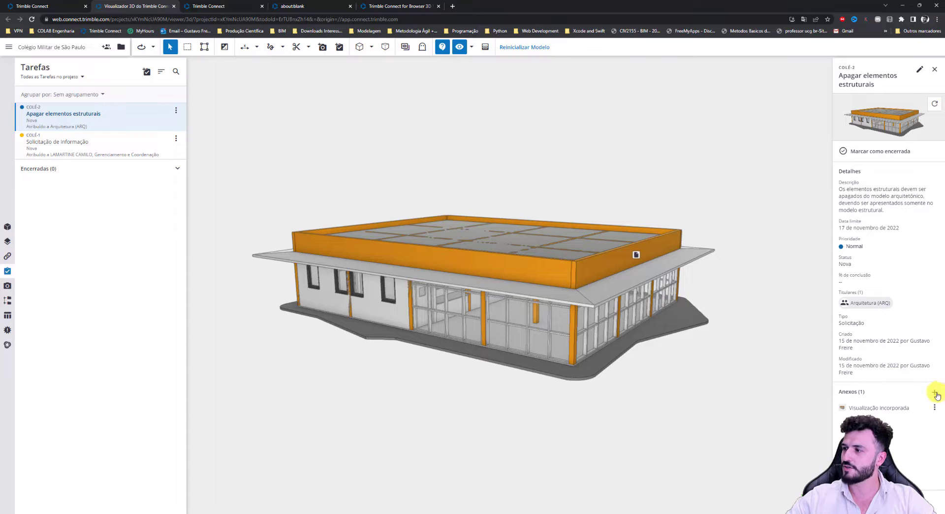
left_click(934, 393)
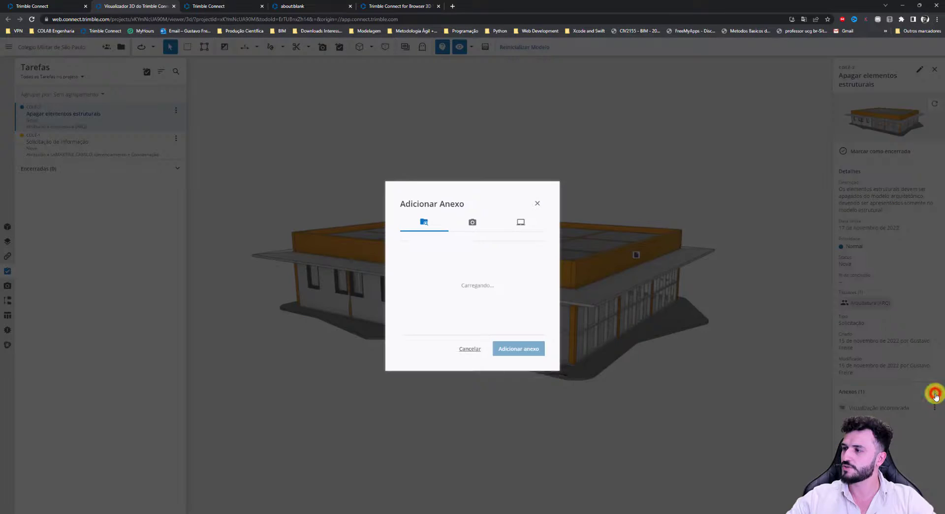
left_click(472, 218)
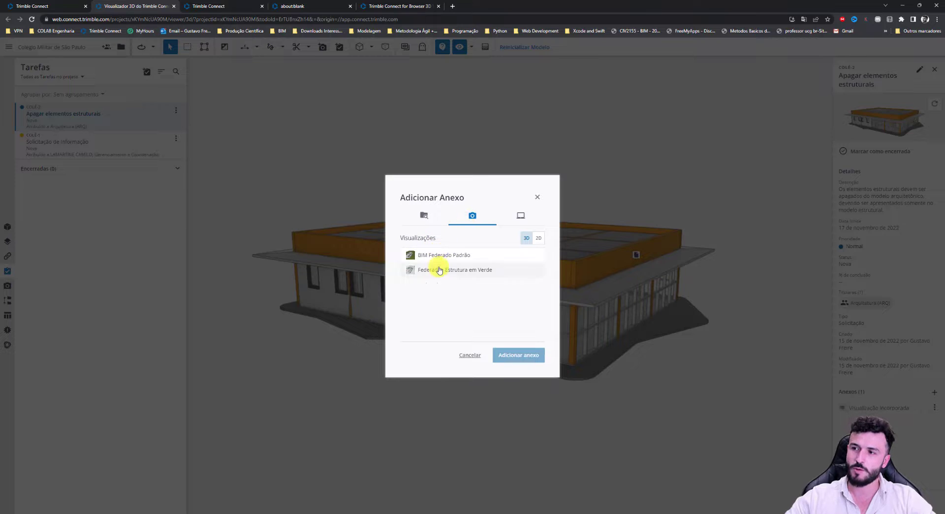
left_click(541, 239)
left_click(525, 238)
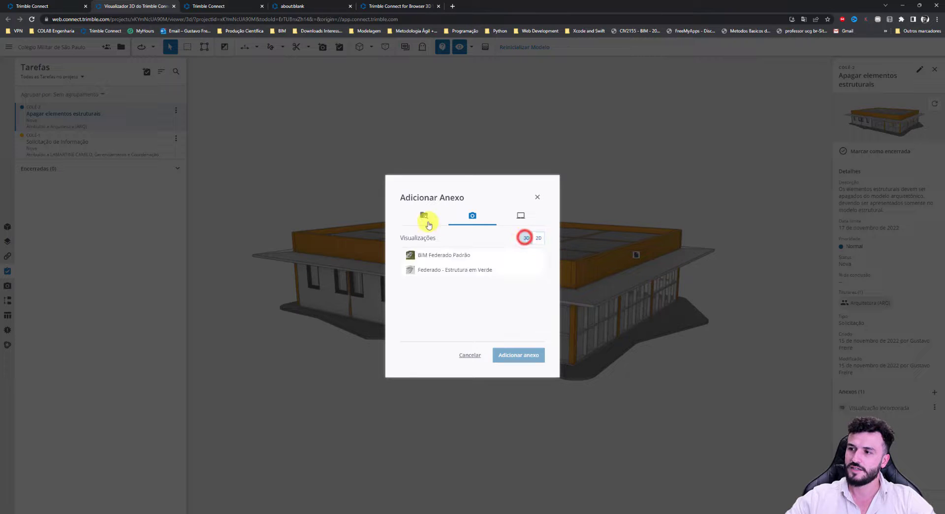
left_click(427, 221)
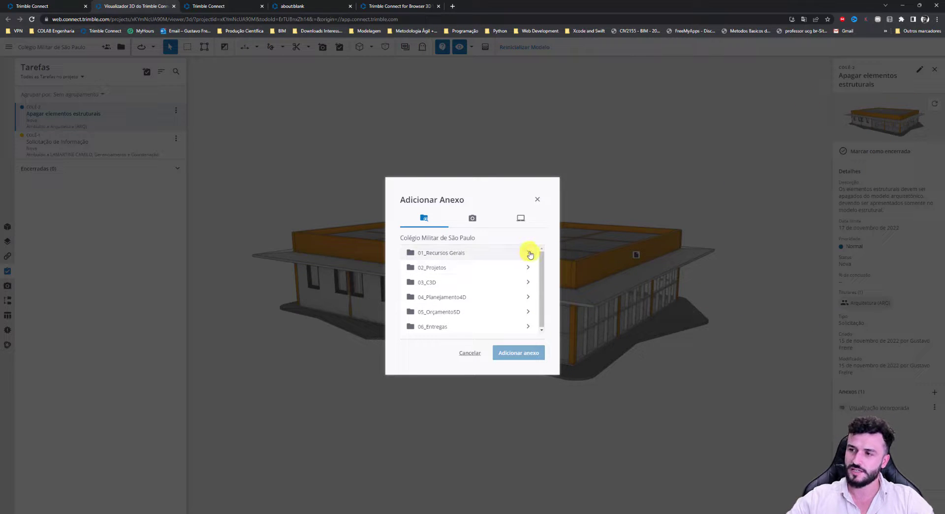
left_click(522, 218)
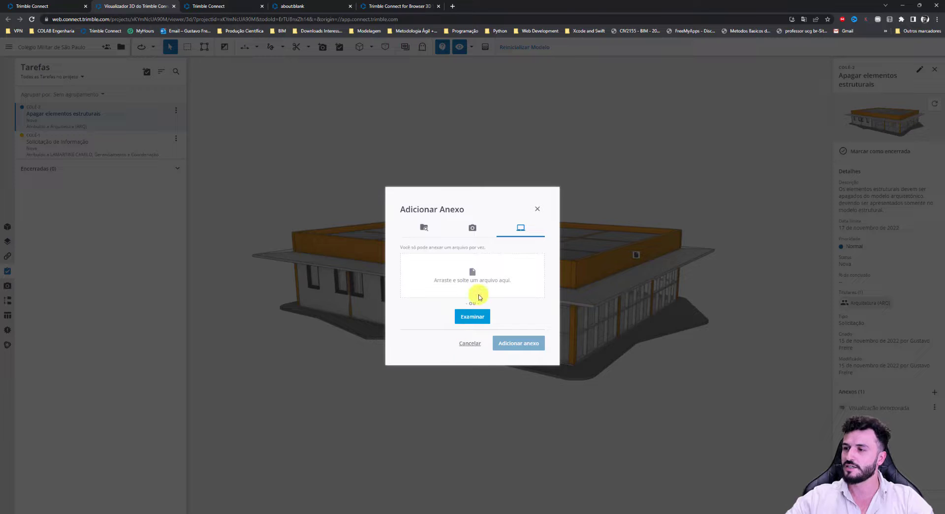
left_click(470, 343)
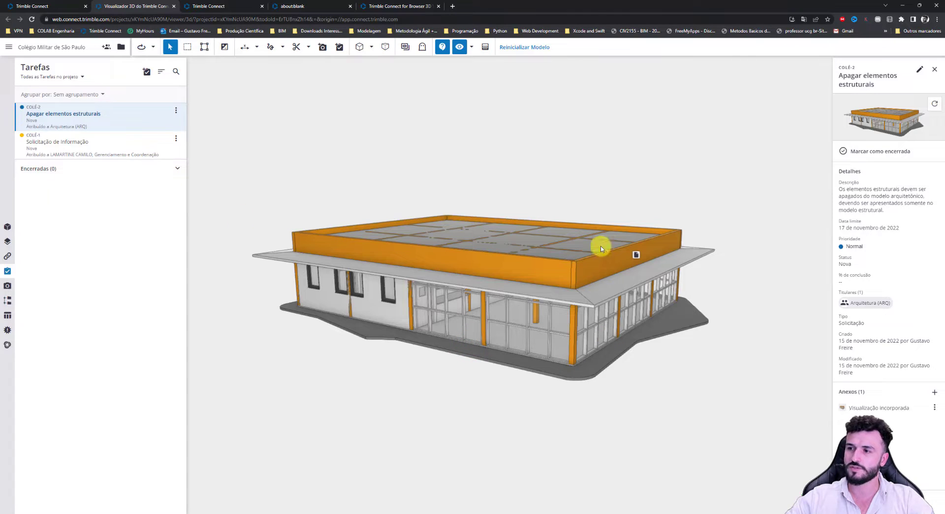
Remove CMSP-CTN-EST-BA-01-10-R01.pdf from the roof beam through its attachment marker, and close the task details
left_click(639, 256)
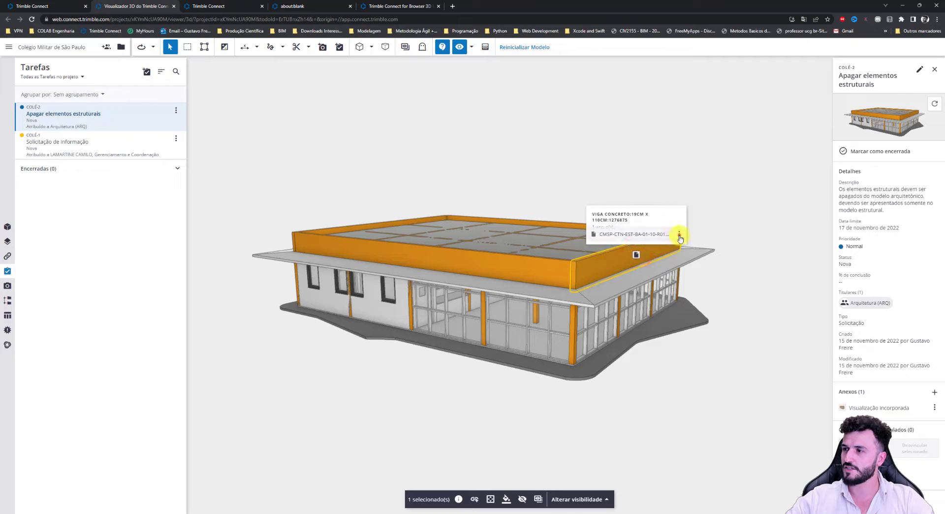
left_click(679, 234)
left_click(656, 284)
left_click(530, 301)
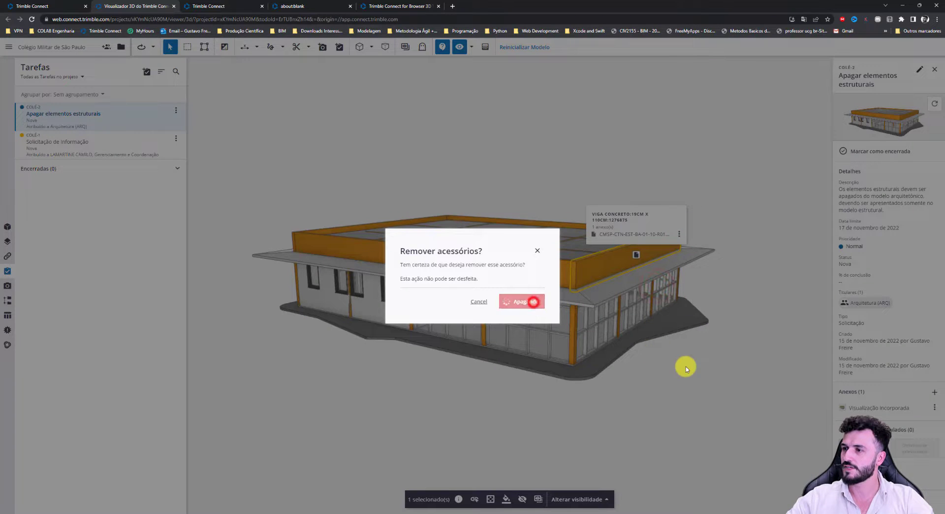
left_click(936, 70)
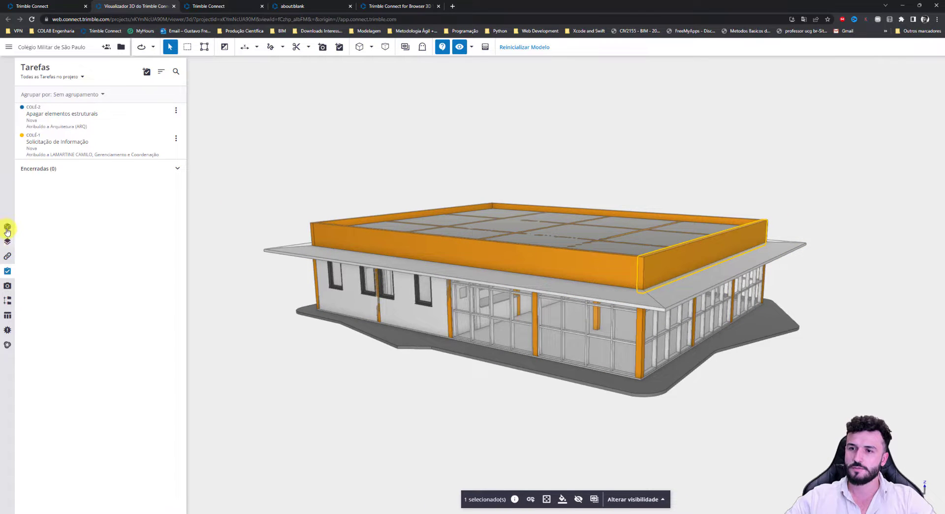
Restore the saved view BIM Federado Padrão from the Gerais group
left_click(7, 286)
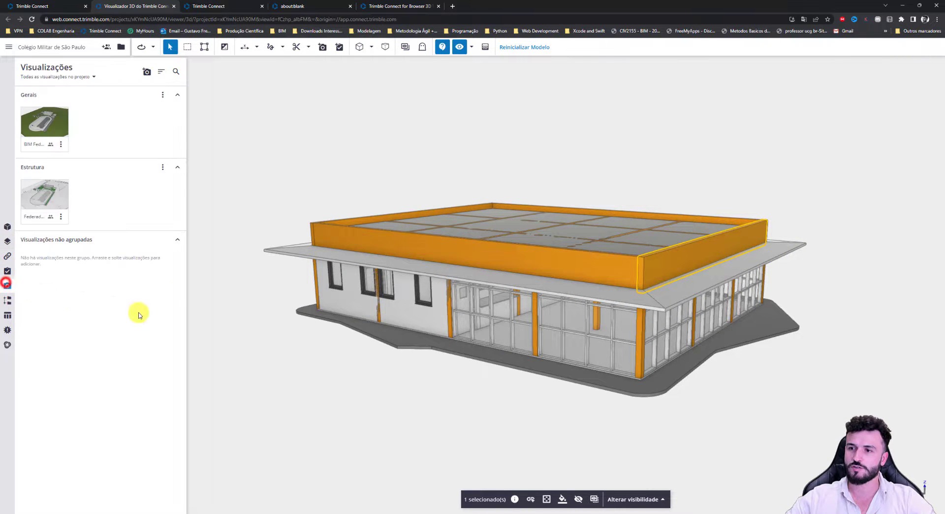
left_click(48, 122)
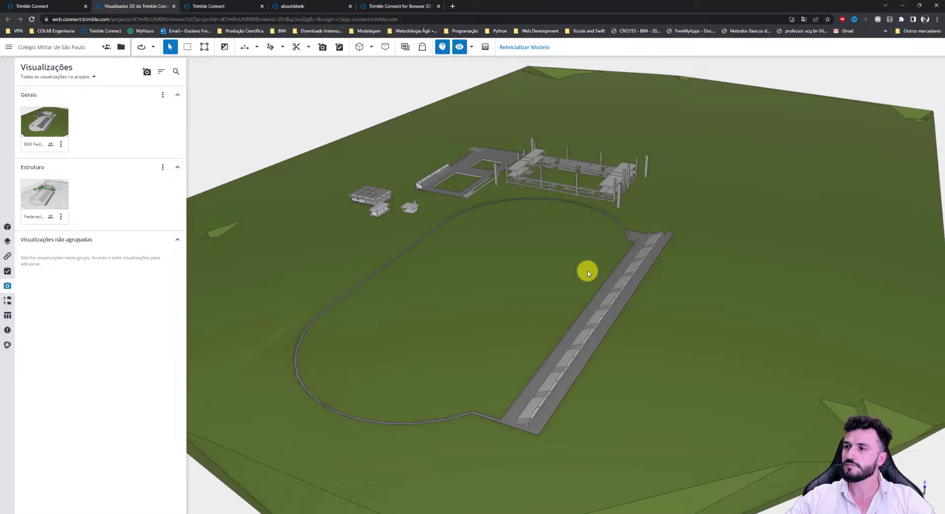
middle_click_drag(521, 268, 554, 262)
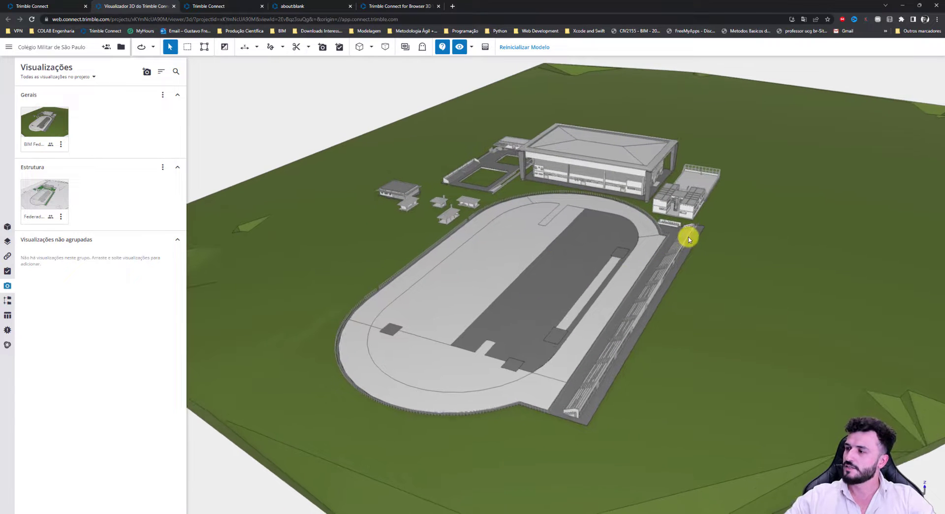
middle_click_drag(689, 236, 683, 246)
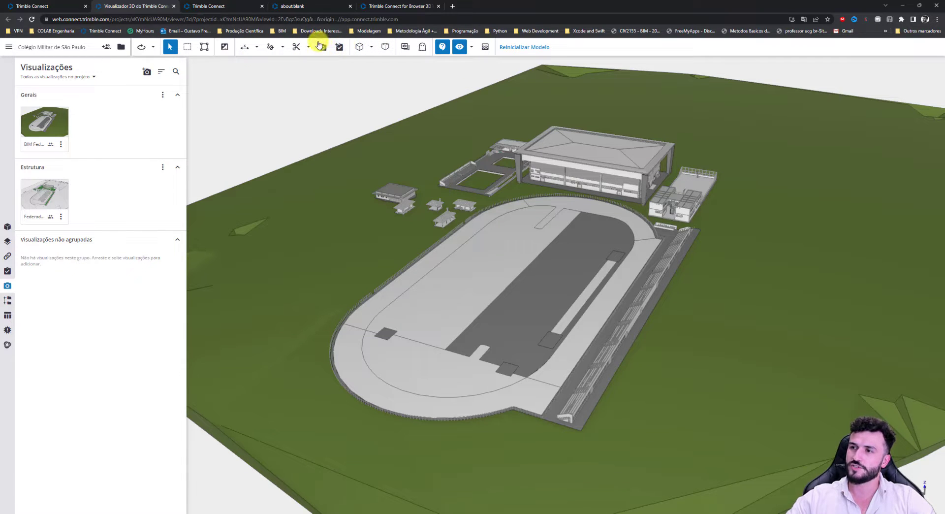
Try the preset rear view (Visão Traseira), and set the model to the axonometric view (Visualização Axon)
left_click(371, 47)
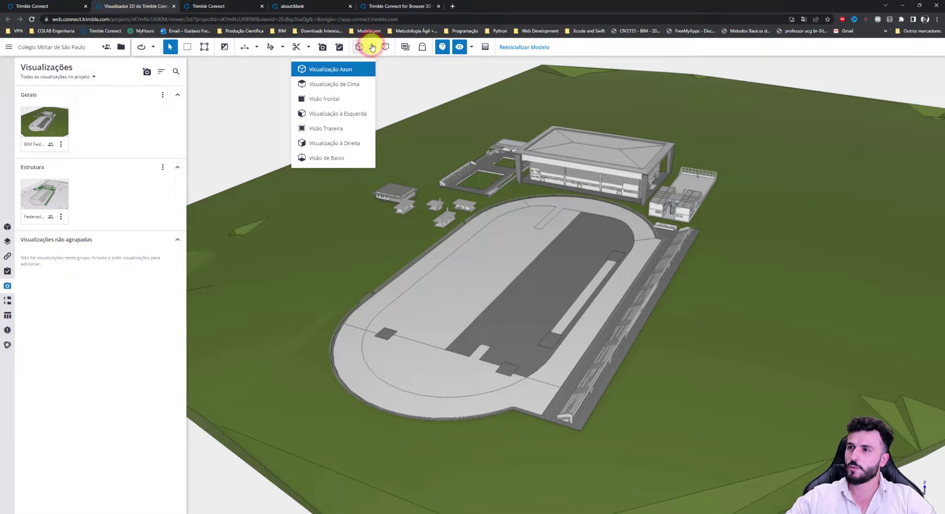
left_click(330, 131)
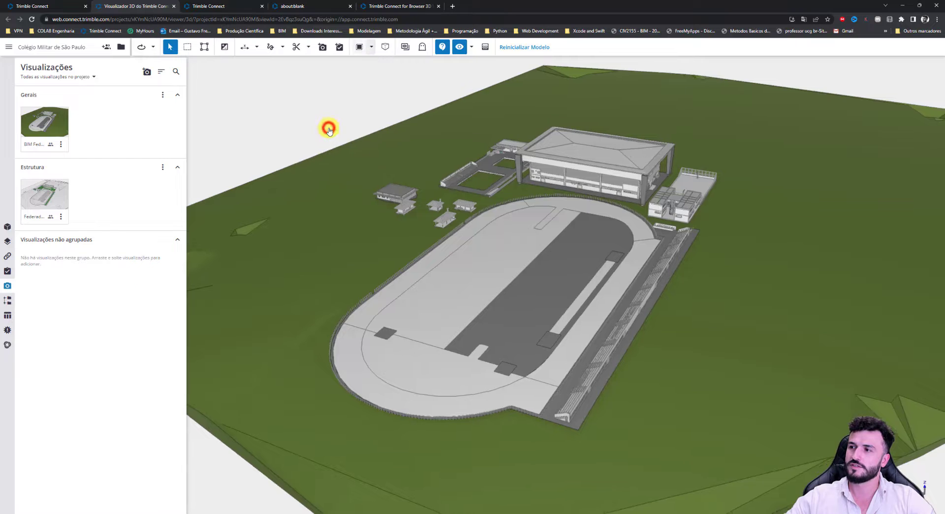
left_click(372, 47)
left_click(340, 70)
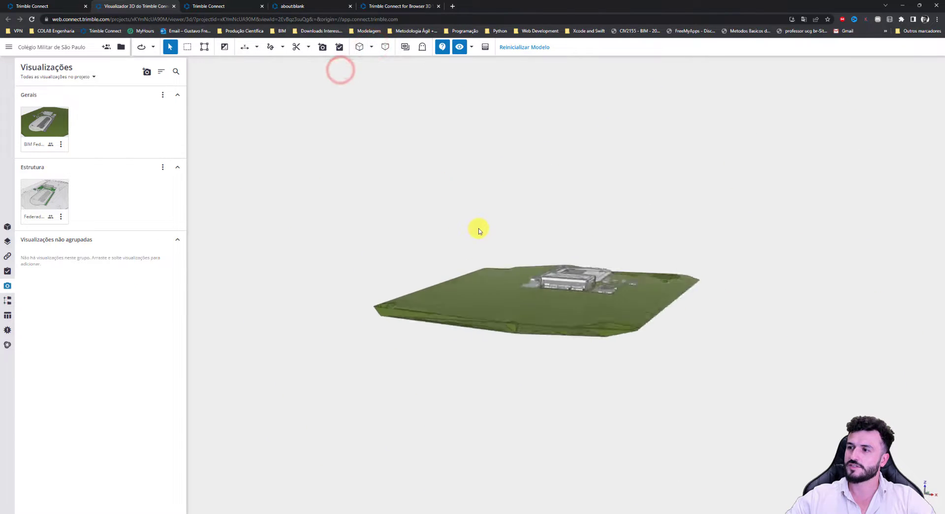
middle_click_drag(693, 246, 659, 271)
left_click_drag(609, 299, 593, 271)
scroll(633, 252, "up", 5)
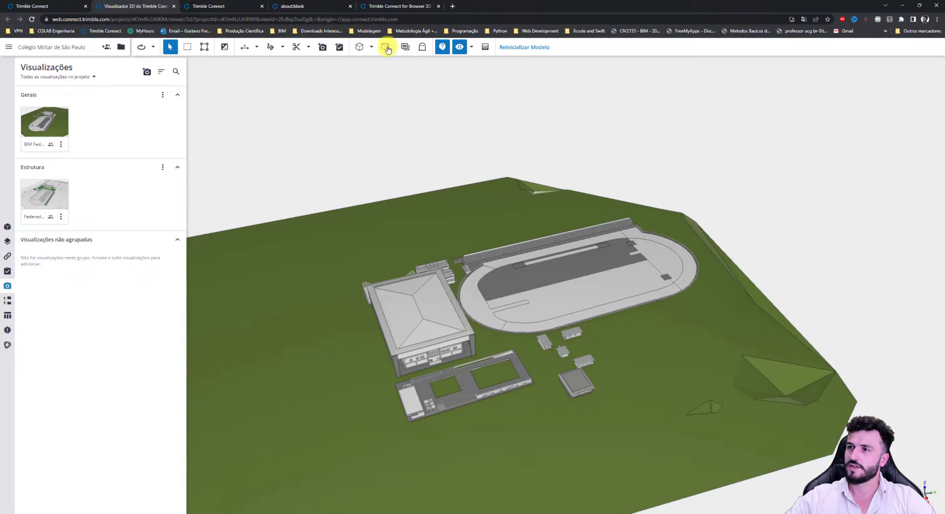
Toggle the orthogonal/perspective mode and inspect the large roofed building up close in the changed projection
left_click(386, 48)
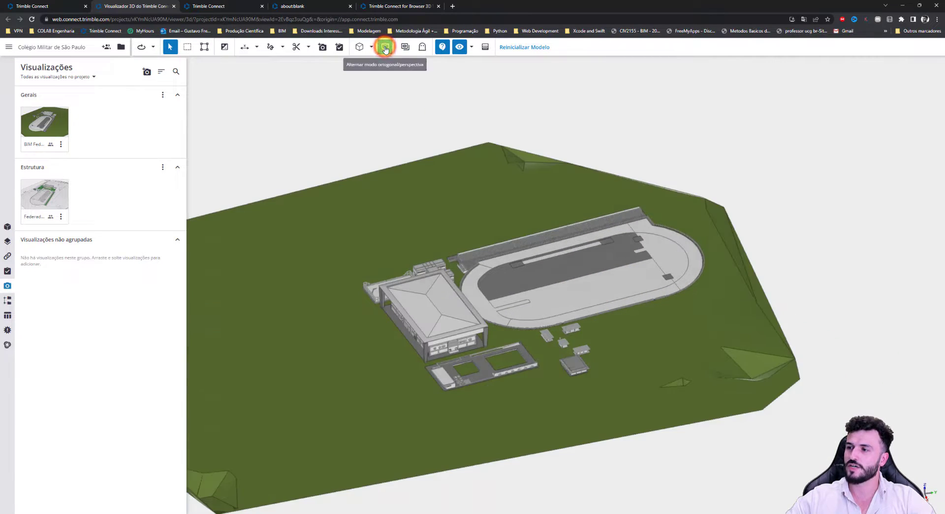
scroll(492, 308, "up", 6)
left_click_drag(464, 344, 472, 328)
middle_click_drag(516, 332, 581, 334)
scroll(482, 344, "up", 3)
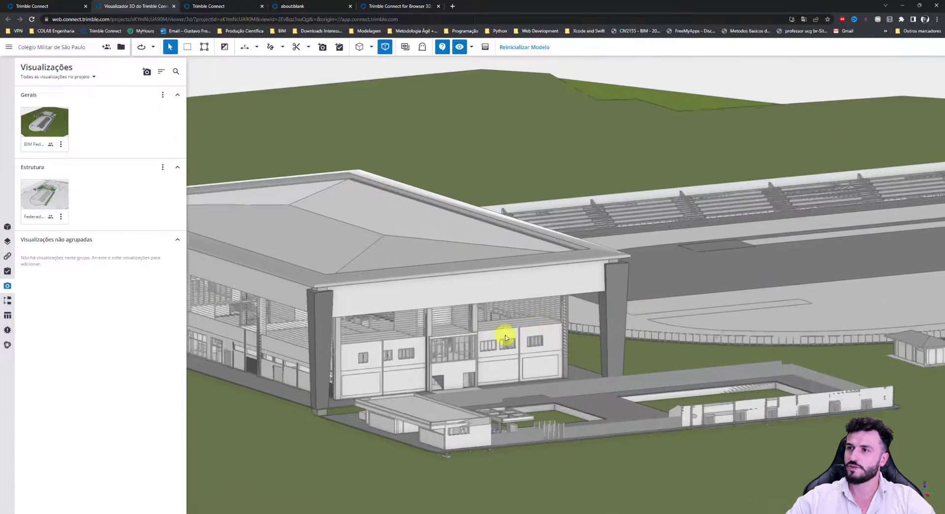
mouse_move(483, 331)
left_mouse_down()
mouse_move(491, 323)
mouse_move(523, 331)
left_mouse_up()
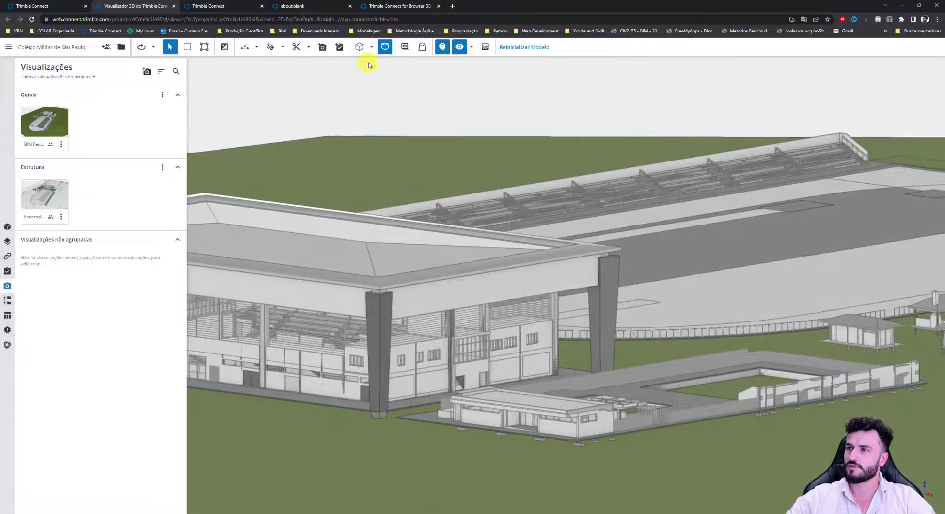
Toggle the orthogonal/perspective mode back, and inspect the sports track and grandstand in that projection
left_click(385, 47)
mouse_move(704, 238)
left_mouse_down()
mouse_move(665, 251)
mouse_move(681, 249)
left_mouse_up()
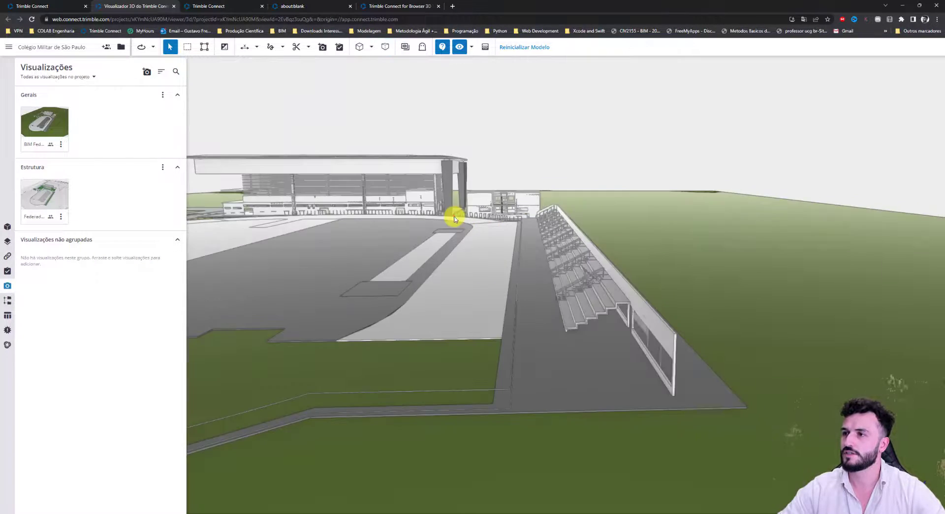
mouse_move(454, 213)
left_mouse_down()
mouse_move(475, 230)
mouse_move(506, 232)
mouse_move(436, 217)
mouse_move(444, 240)
left_mouse_up()
scroll(446, 234, "up", 5)
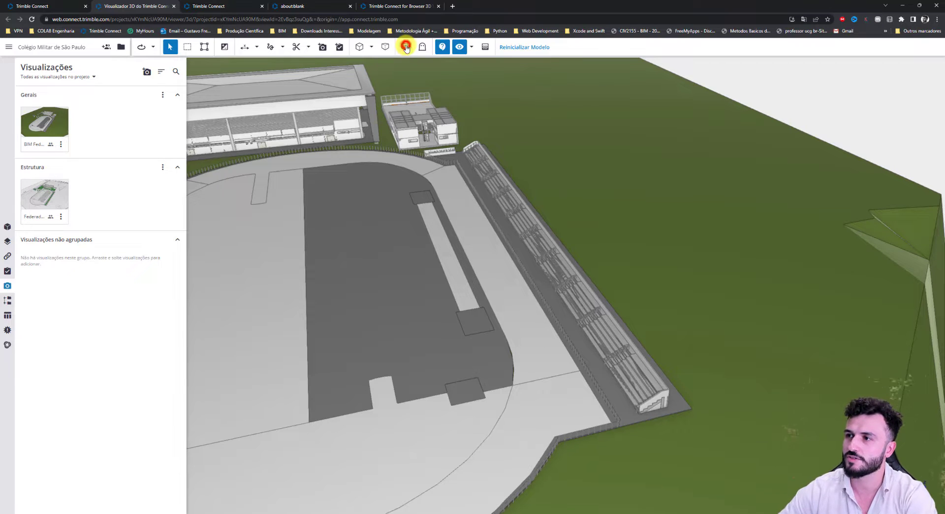
Try the ghost mode (modo fantasma) on the model, and turn it off again
left_click(408, 49)
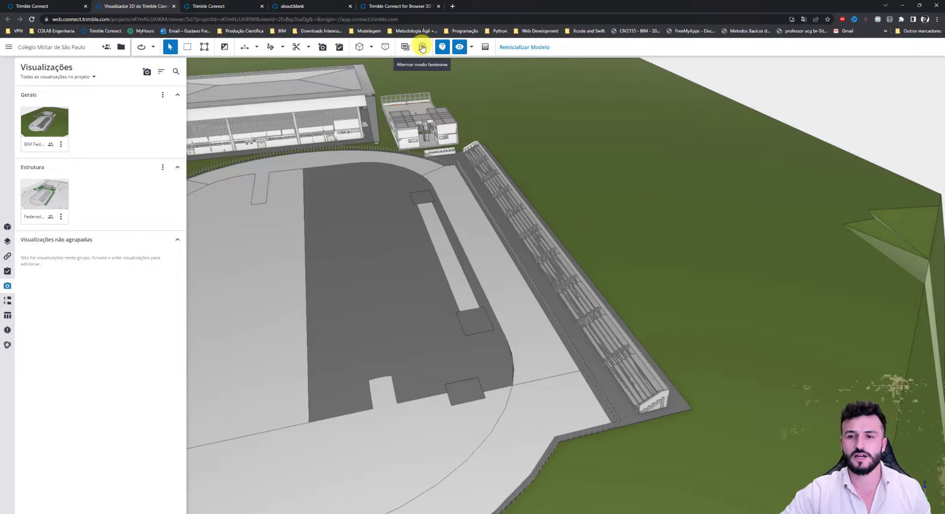
left_click(421, 47)
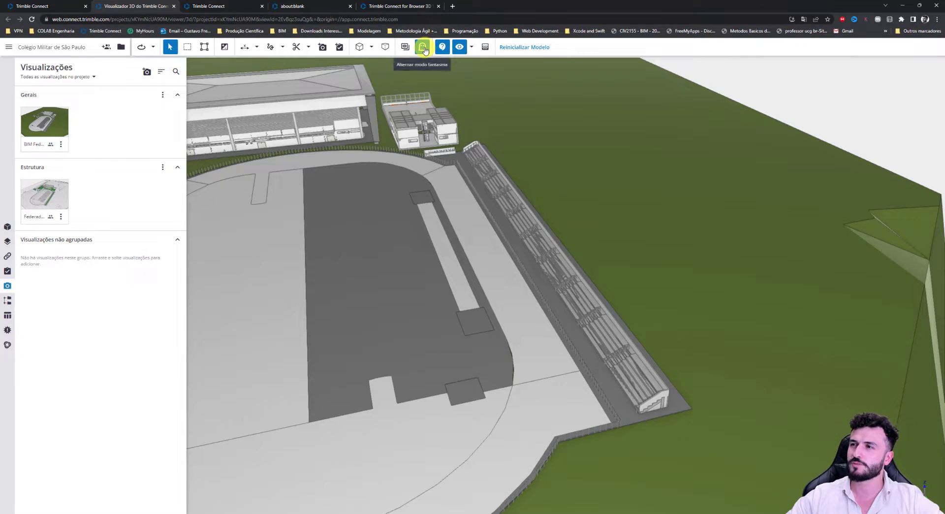
scroll(489, 148, "up", 3)
scroll(495, 151, "down", 5)
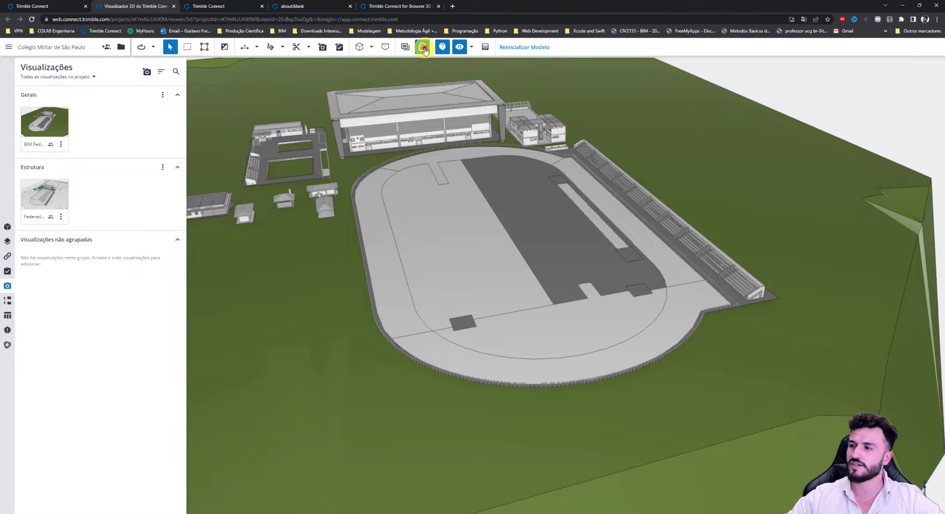
left_click(423, 48)
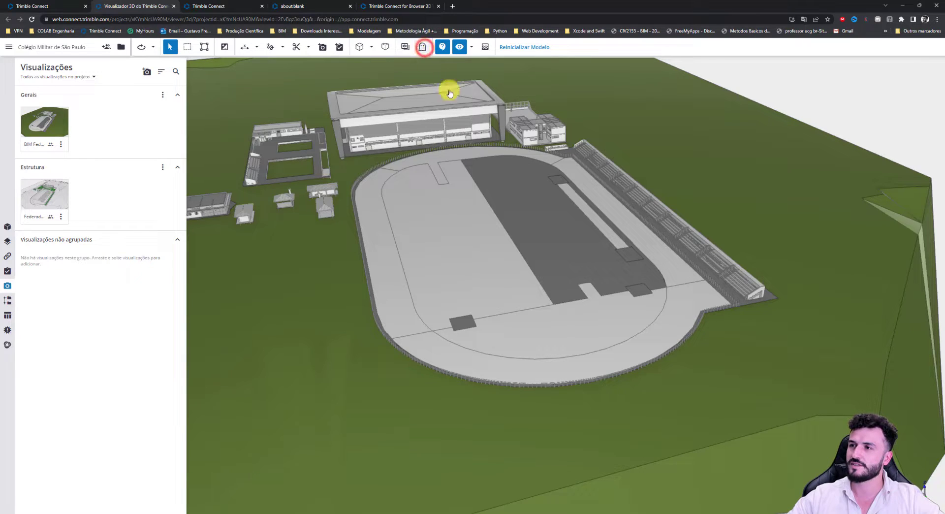
left_click(444, 48)
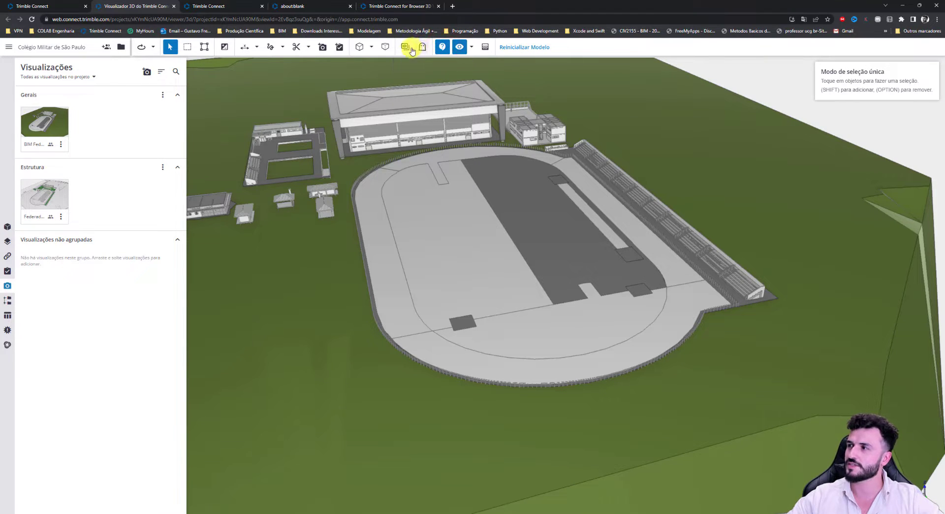
left_click(422, 47)
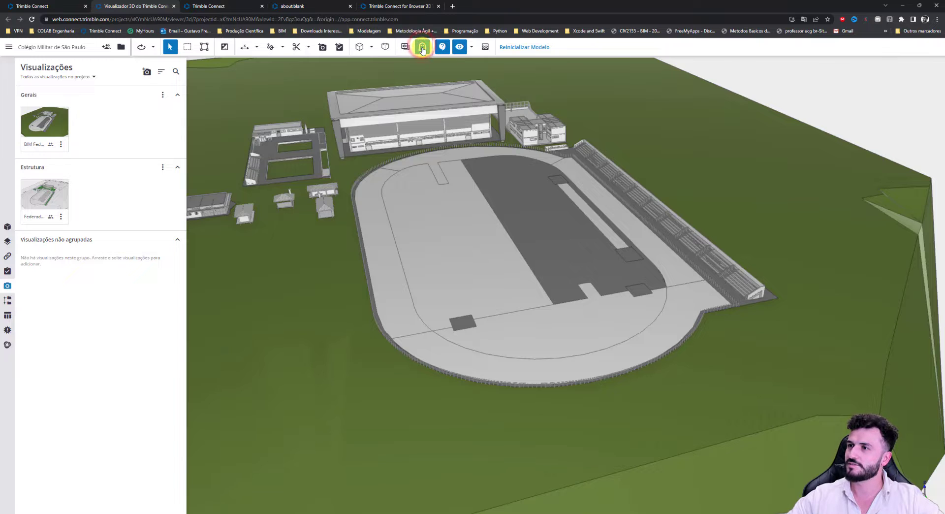
left_click(428, 50)
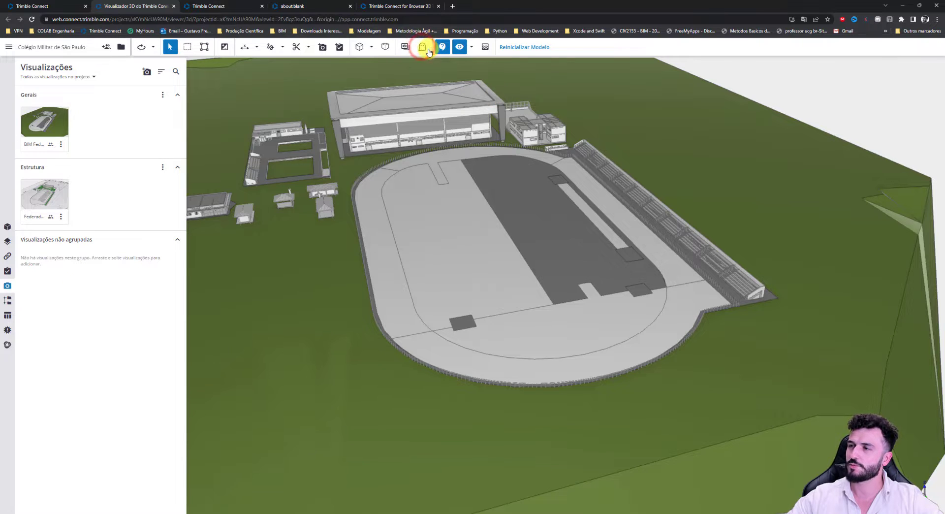
Review the visibility options for annotations, clip planes, grids, IFC element types and object attachments without changing any
left_click(471, 48)
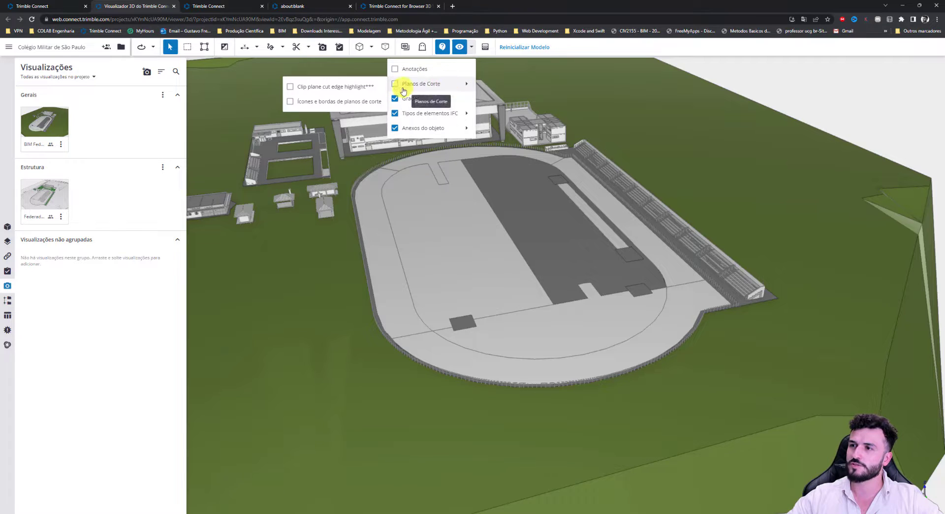
mouse_move(419, 109)
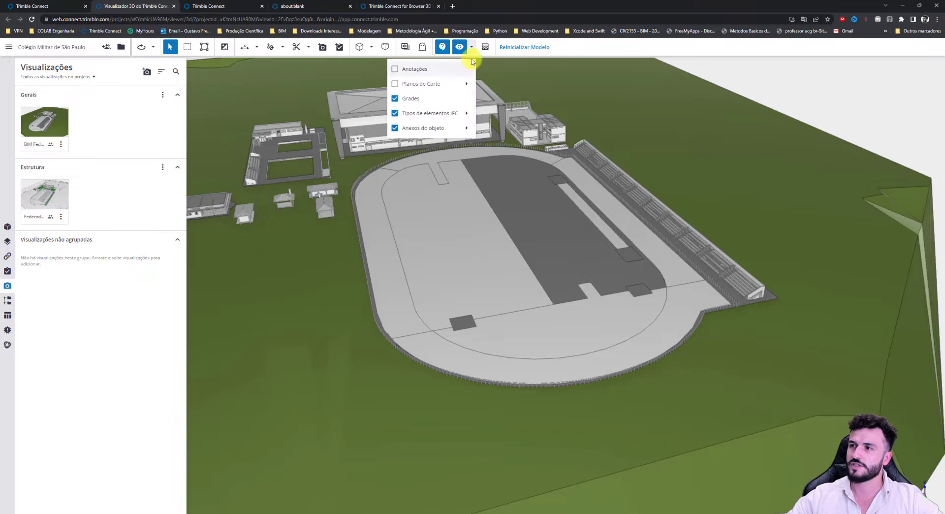
left_click(576, 47)
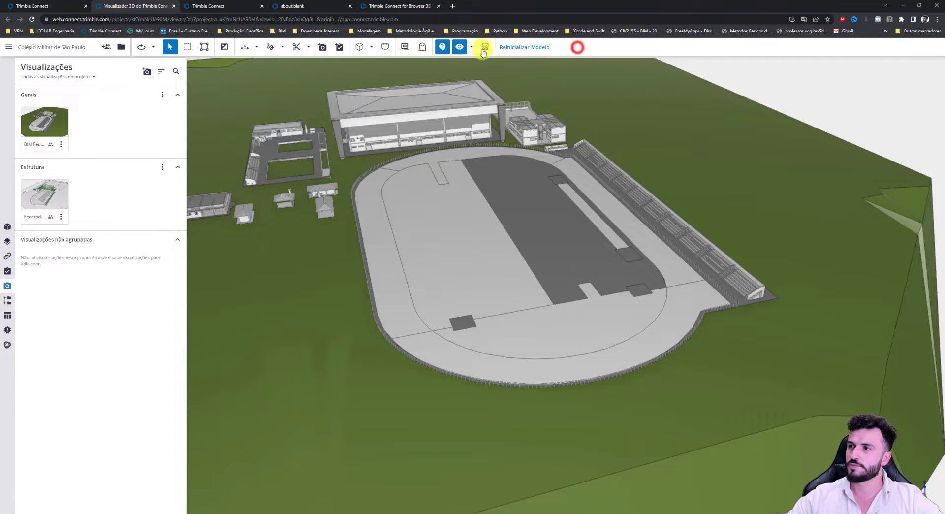
Try making the whole model partly transparent, and restore it to full opacity
left_click(486, 48)
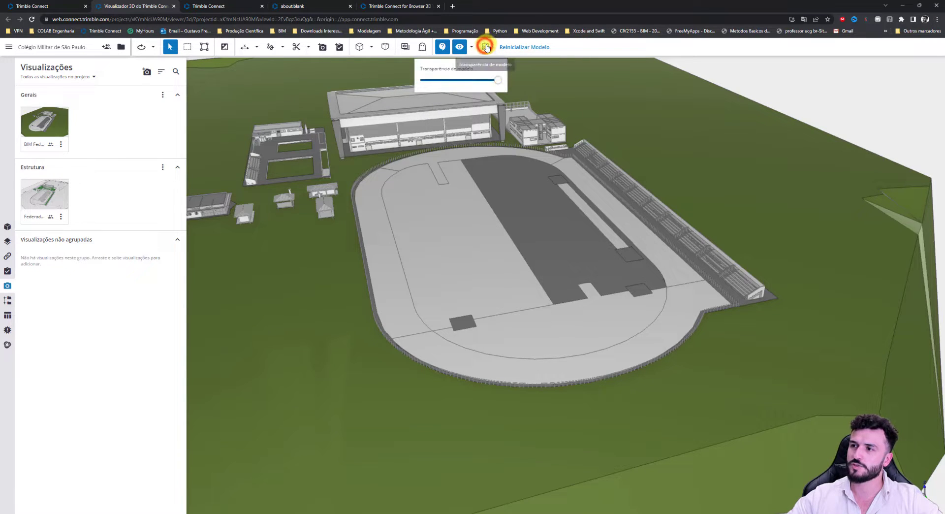
left_click_drag(495, 79, 455, 80)
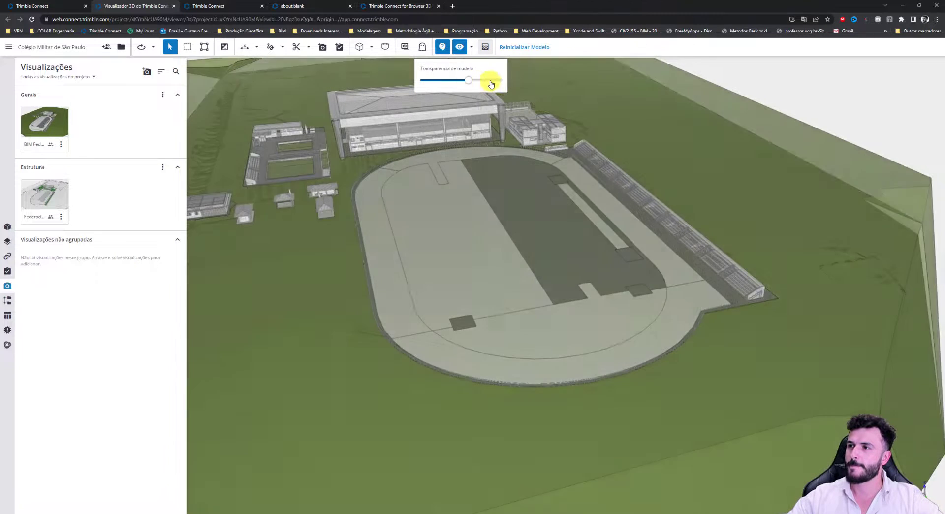
left_click(822, 101)
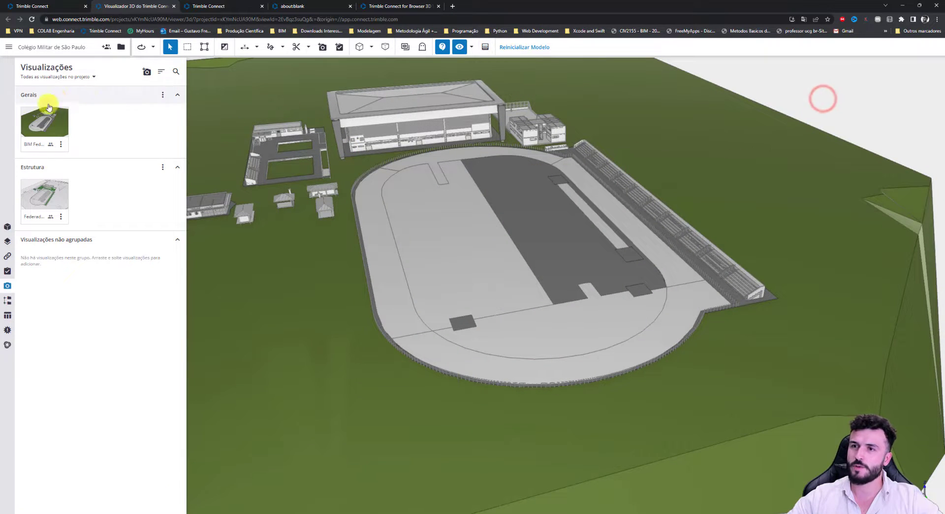
Select the model SQD_CMSP_E03_GIN_ARQ.ifc, examine its colour and transparency options, and clear the selection
left_click(13, 228)
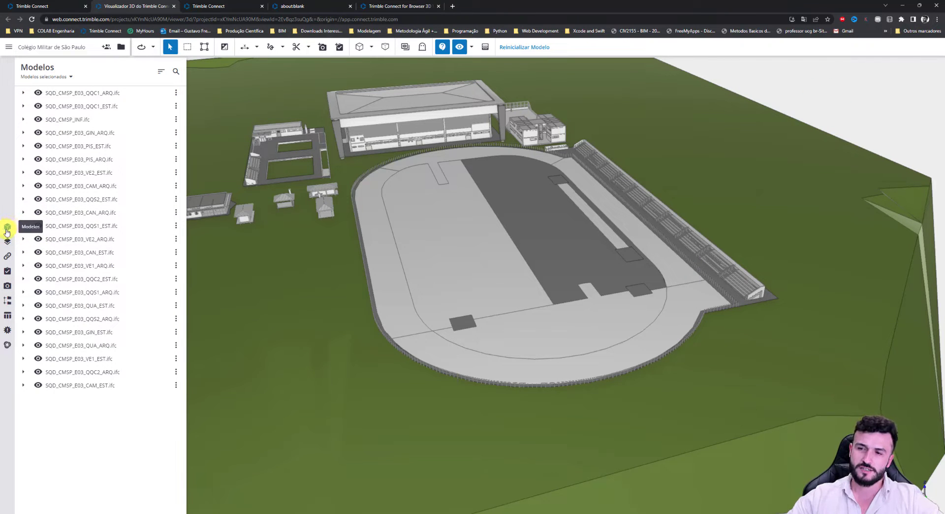
left_click(74, 133)
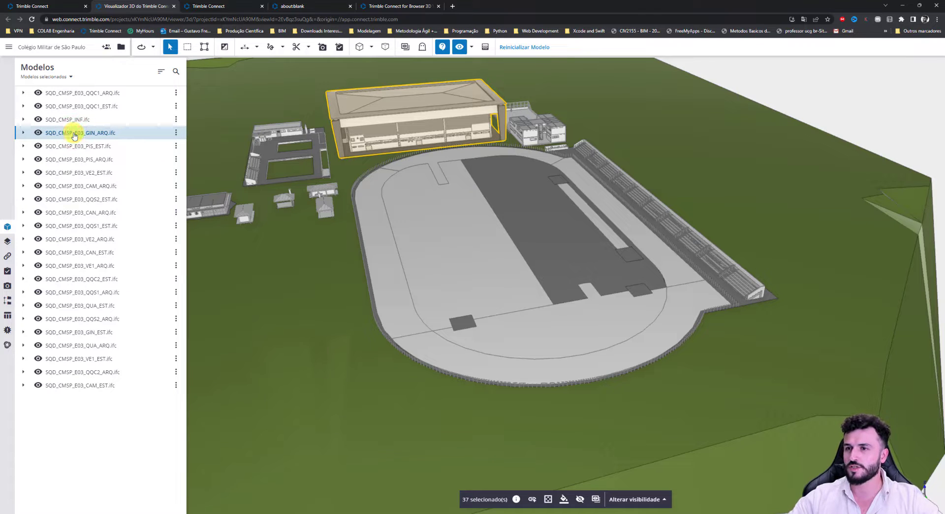
left_click(565, 501)
mouse_move(640, 452)
left_mouse_down()
mouse_move(563, 458)
mouse_move(647, 448)
left_mouse_up()
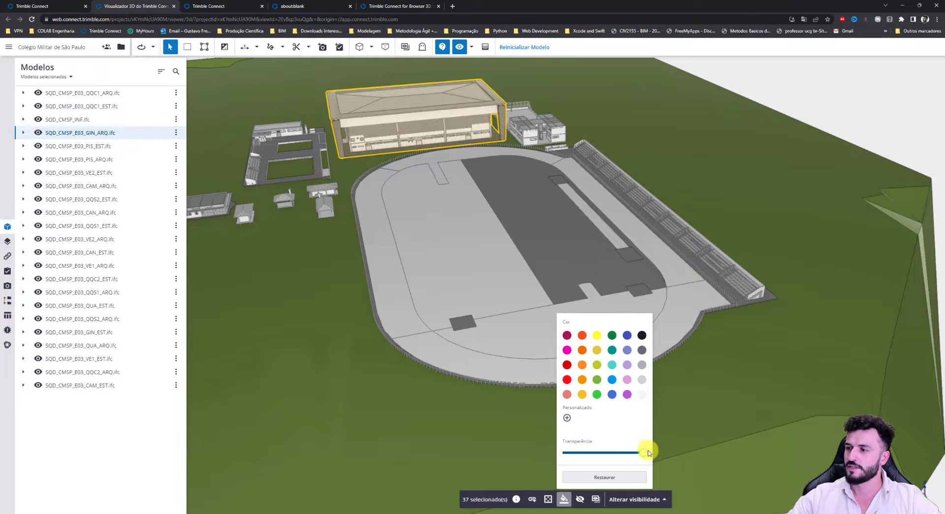
left_click(870, 121)
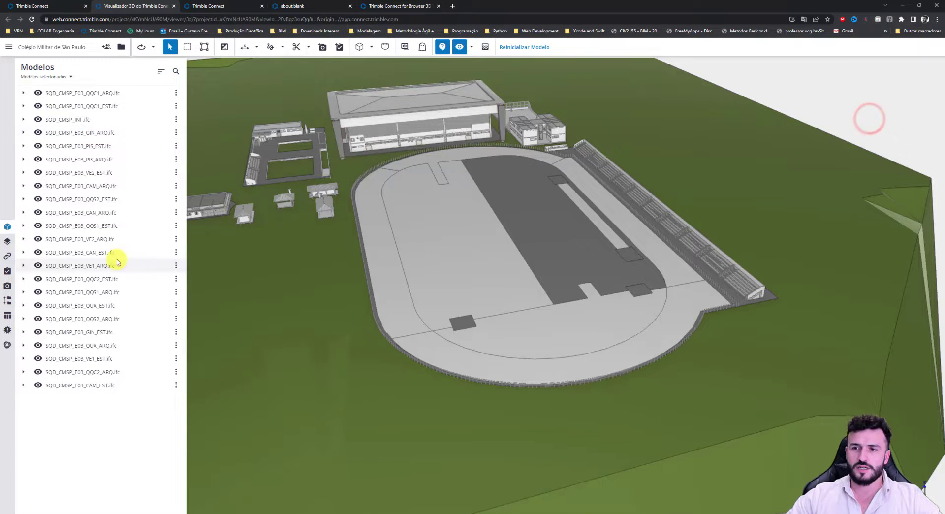
Look at the Organizador, and open the data table of the model's objects
left_click(6, 301)
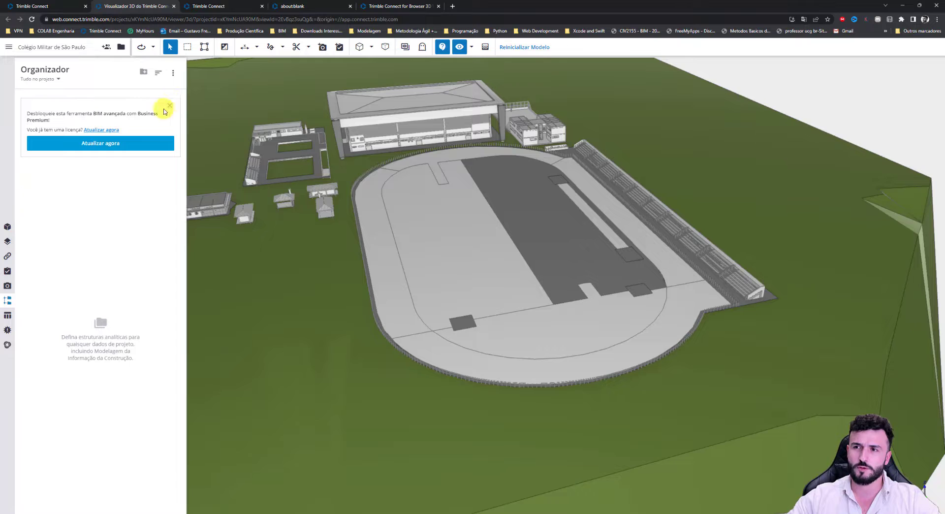
left_click(7, 318)
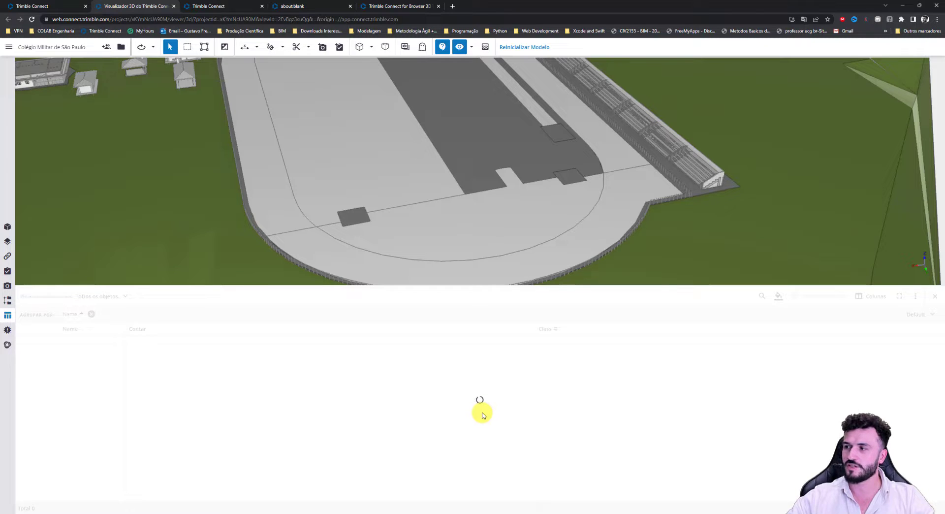
Open the clash group GIN - ARQxEST from the interference groups, and close the object data table
left_click(7, 331)
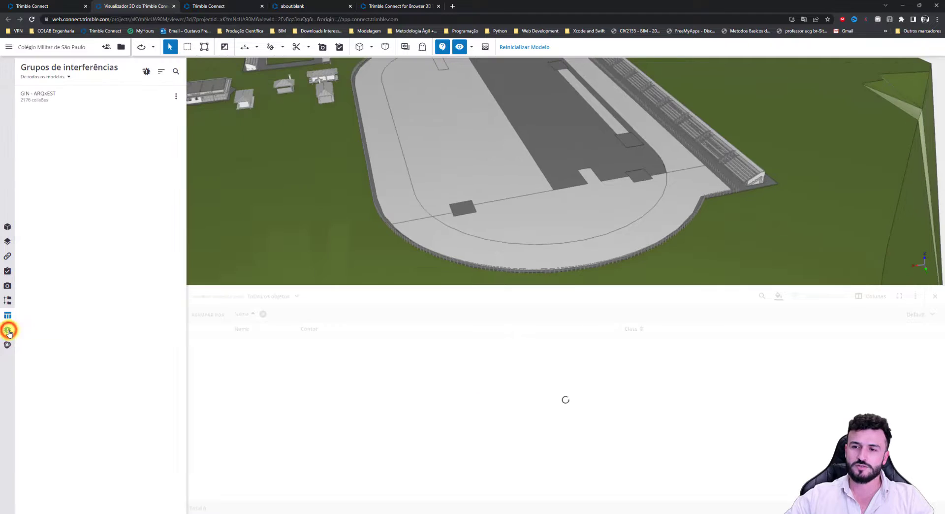
left_click(95, 94)
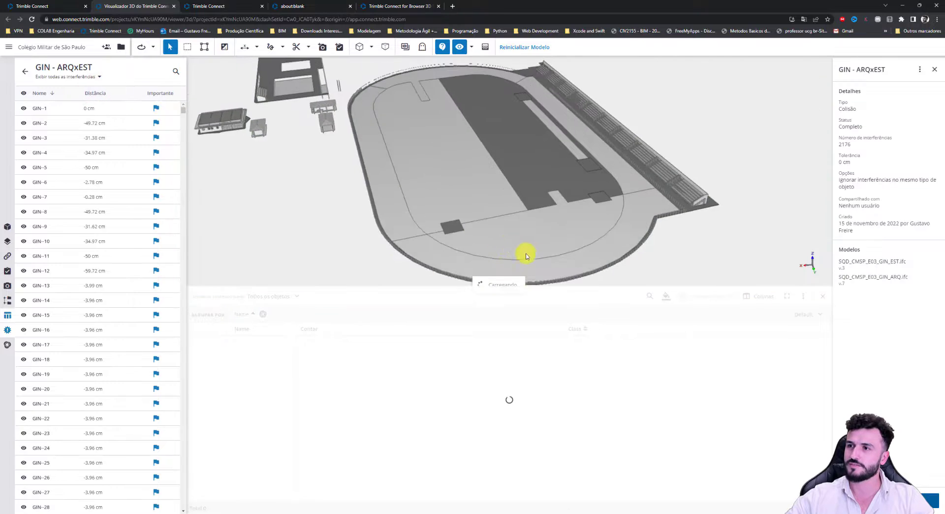
left_click(822, 298)
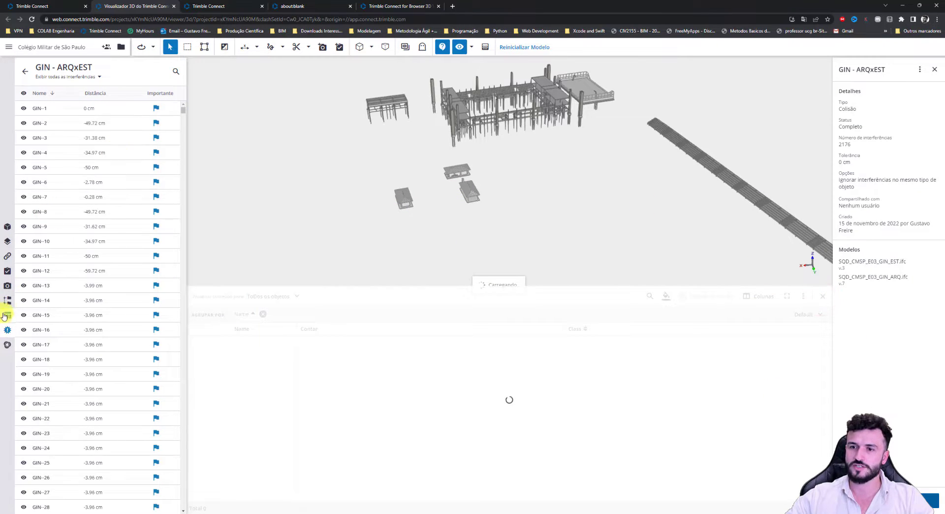
left_click(5, 315)
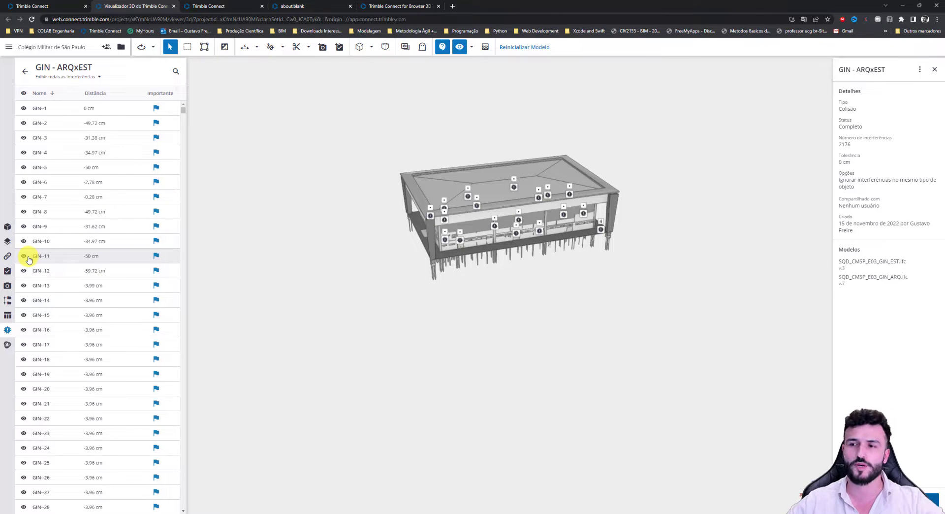
Examine the listed GIN - ARQxEST clashes, their markers on the gymnasium model, and the clash group's details and options
scroll(110, 266, "down", 1)
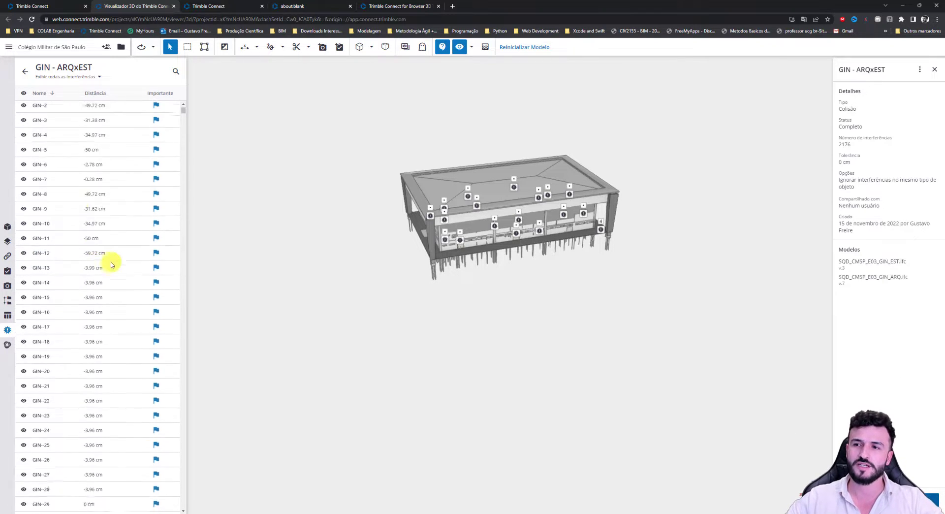
scroll(74, 126, "up", 1)
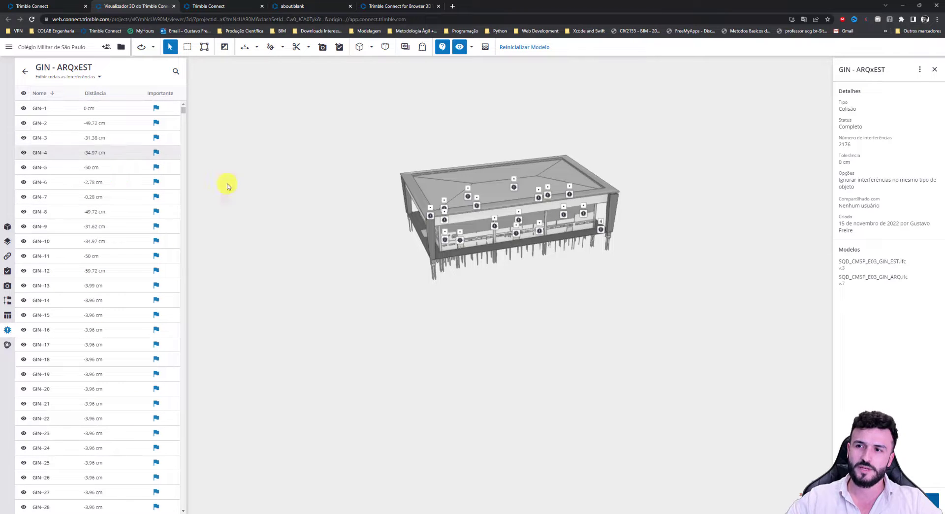
scroll(472, 241, "up", 5)
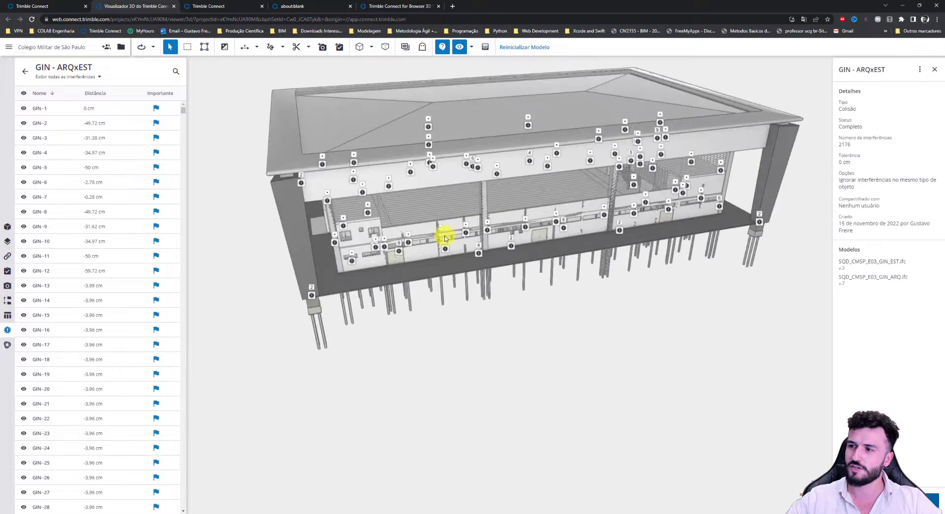
scroll(535, 165, "up", 2)
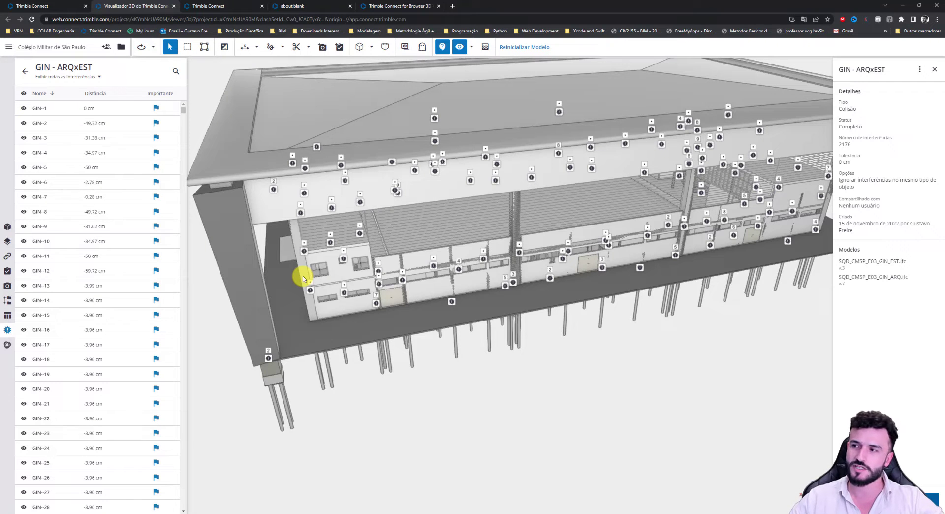
scroll(314, 298, "up", 3)
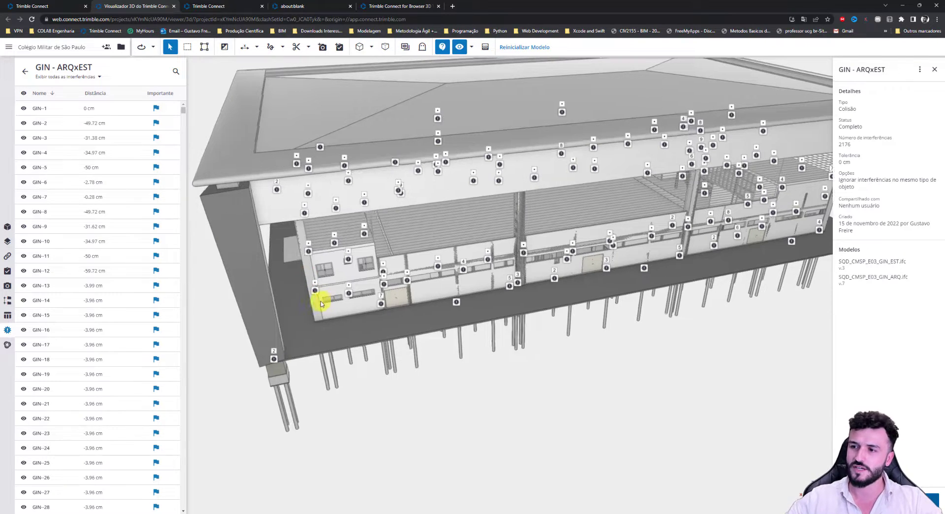
scroll(331, 300, "down", 1)
mouse_move(468, 322)
left_mouse_down()
mouse_move(487, 322)
mouse_move(474, 320)
left_mouse_up()
scroll(401, 313, "up", 2)
middle_click_drag(401, 314, 434, 325)
left_click_drag(376, 348, 330, 353)
middle_click_drag(624, 369, 522, 381)
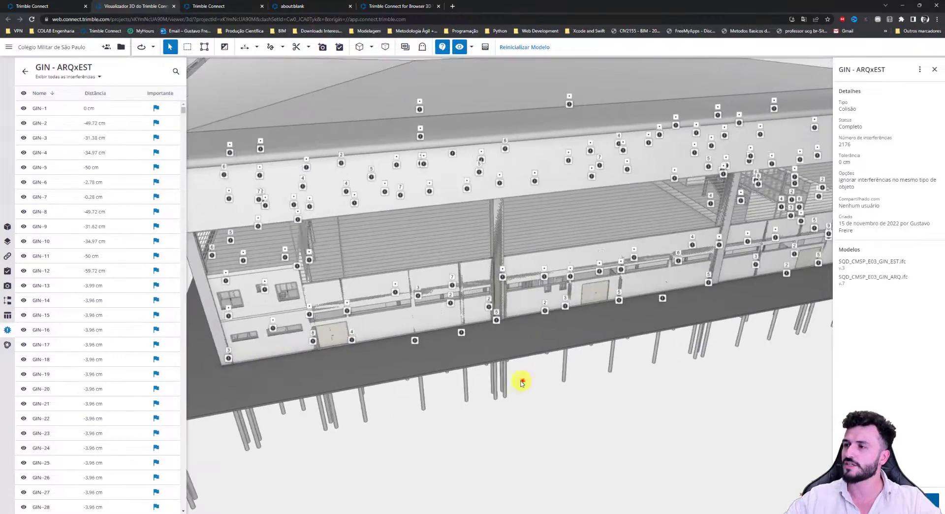
left_click_drag(522, 381, 491, 379)
scroll(491, 379, "down", 2)
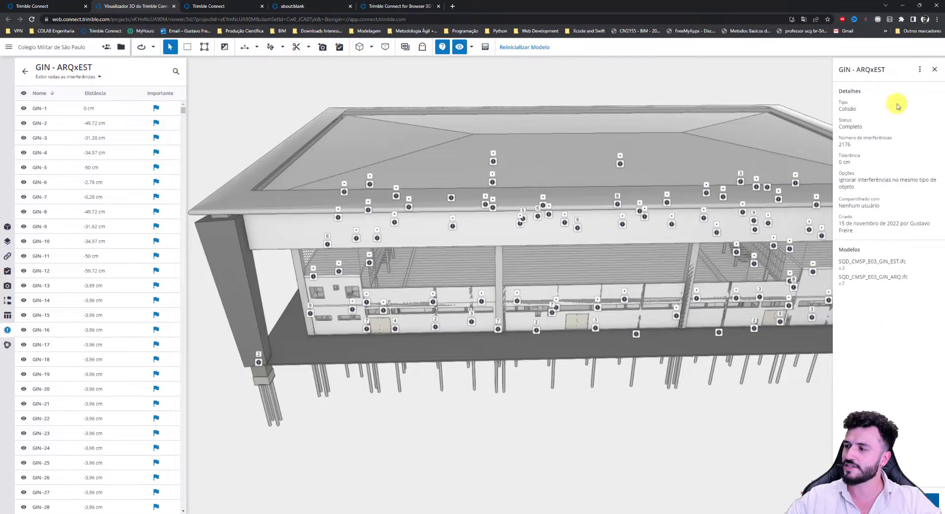
left_click(920, 69)
left_click(923, 70)
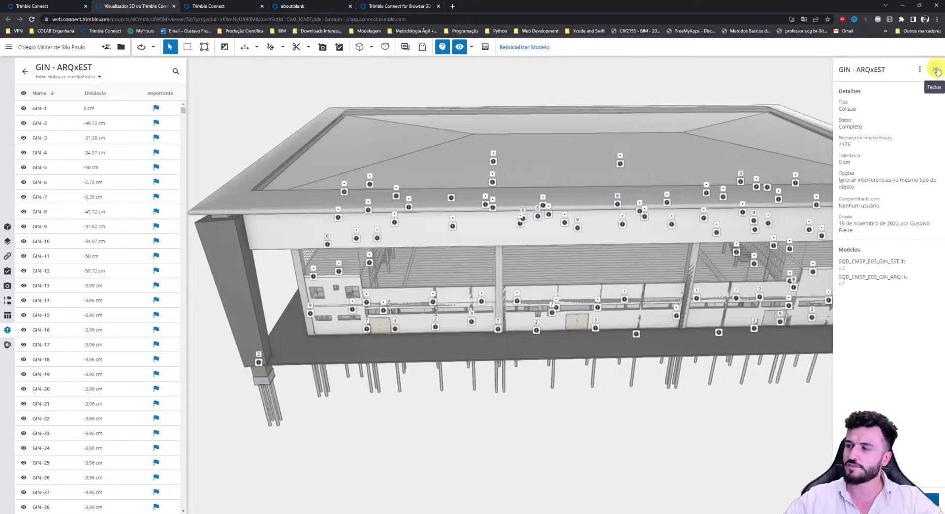
Switch to Autodesk Navisworks Manage, where SQD_CMSP_E03_FED.nwf is open with its Clash Detective results
left_click(593, 512)
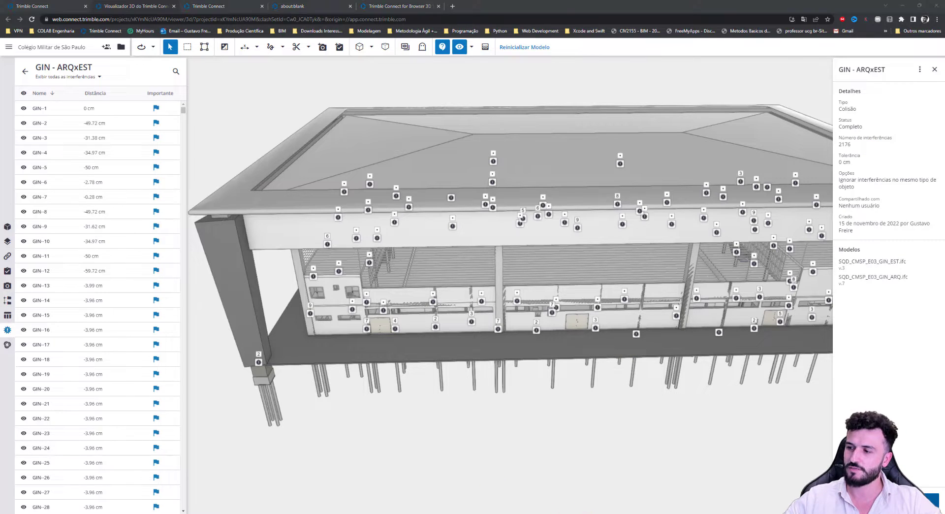
left_click(635, 493)
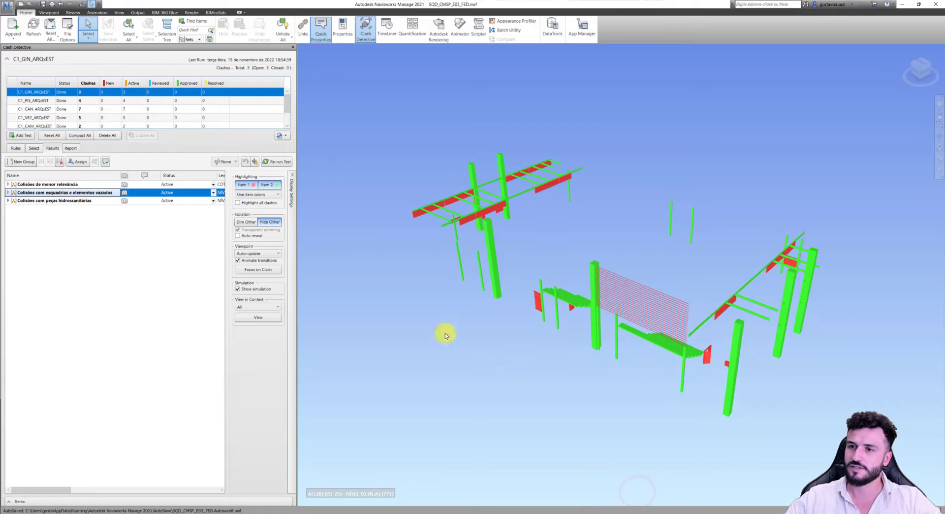
Examine the clash tests C1_PIS_ARQxEST and C1_CAN_ARQxEST, and the group Colisões com esquadrias e elementos vazados in C1_GIN_ARQxEST
left_click(32, 100)
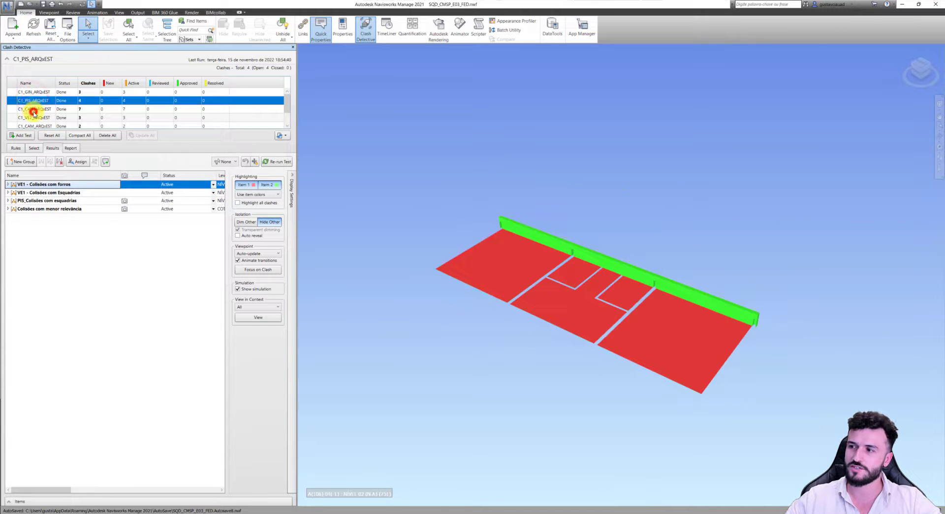
left_click(34, 109)
left_click(36, 92)
left_click(44, 192)
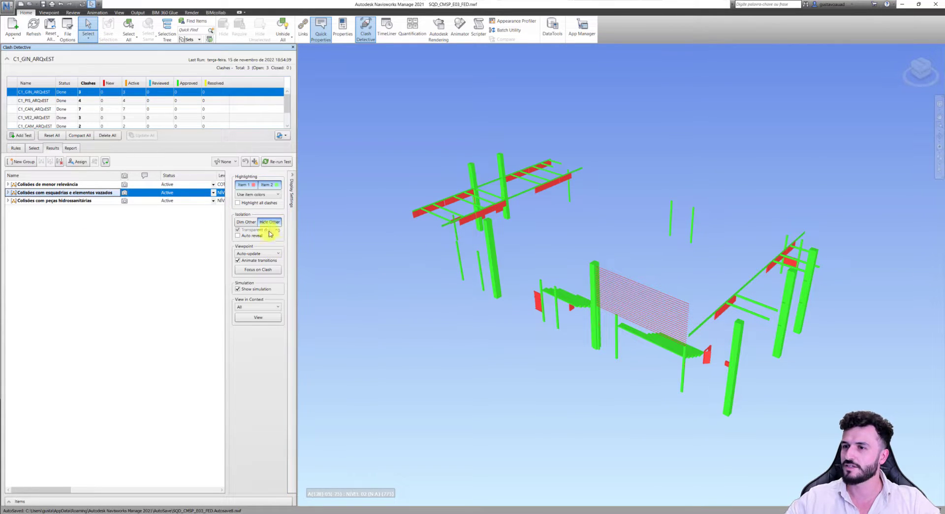
Switch back to Trimble Connect, leave the GIN - ARQxEST clash group and close its details
left_click(907, 5)
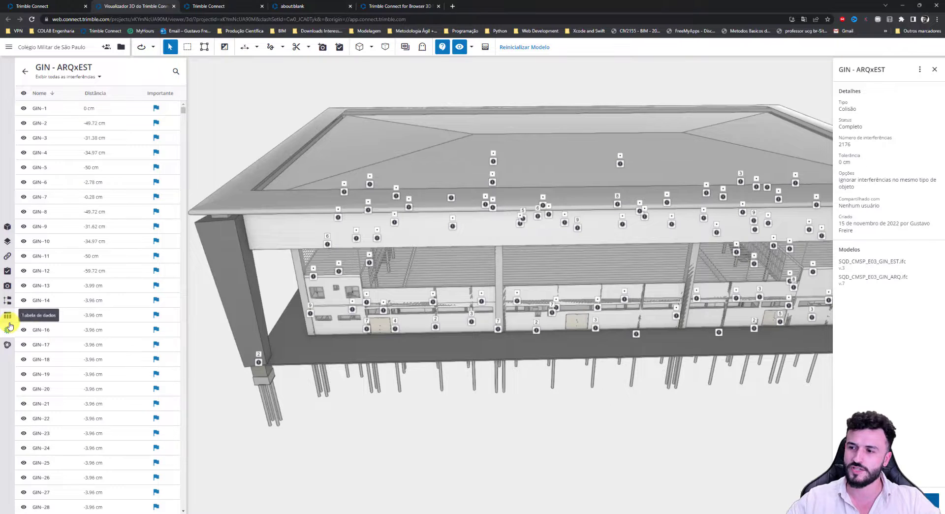
scroll(522, 340, "up", 2)
middle_click_drag(539, 340, 557, 341)
left_click_drag(430, 388, 462, 391)
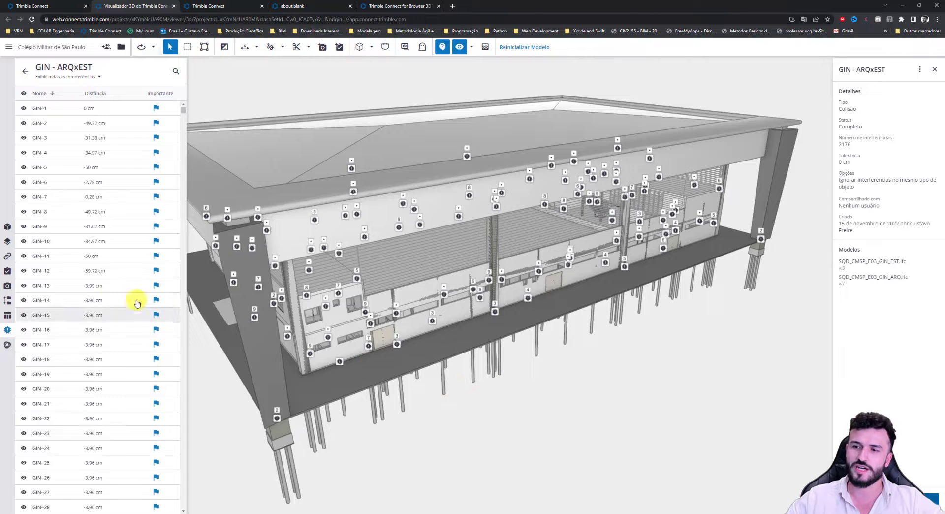
left_click(25, 71)
left_click(935, 71)
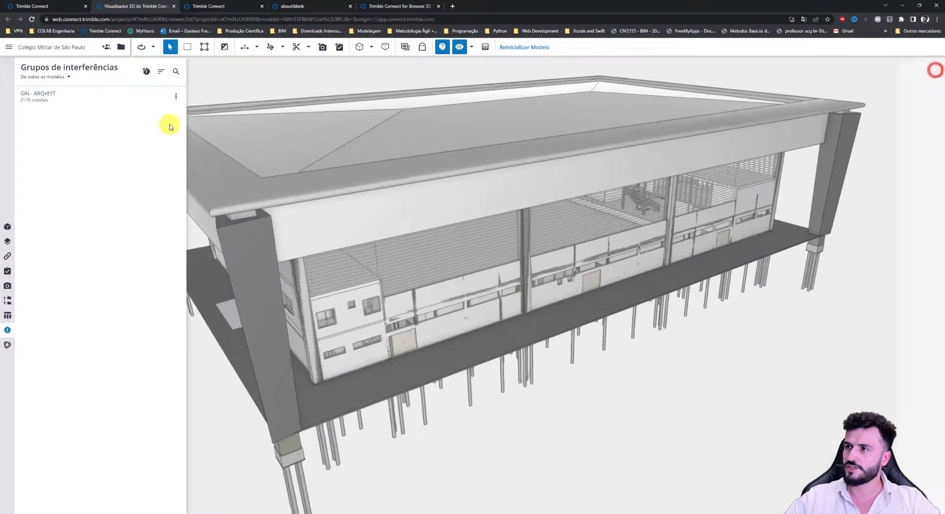
scroll(337, 173, "down", 5)
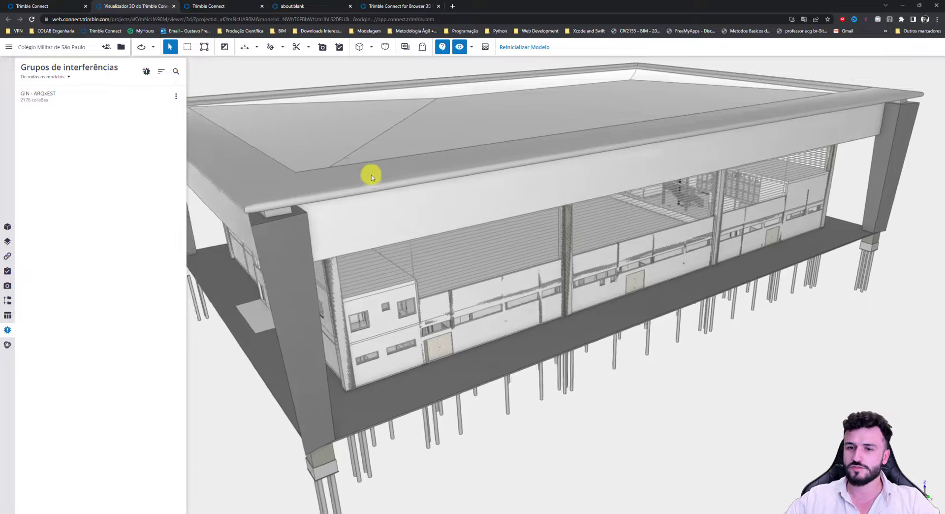
Show the list of the project's models in the 3D viewer
left_click(8, 48)
left_click(8, 48)
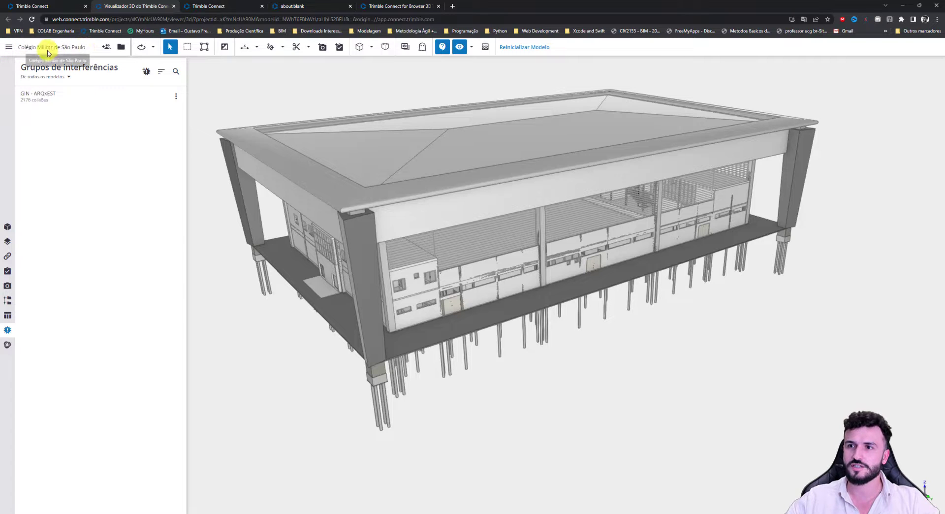
left_click(11, 228)
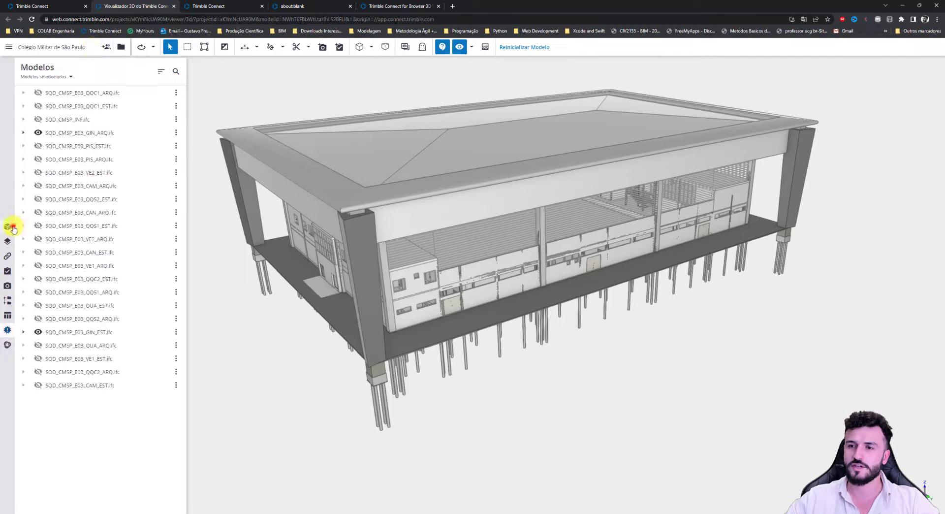
Switch to the Colégio Militar de São Paulo project page, and look at its Versões page and Atividade log
left_click(52, 6)
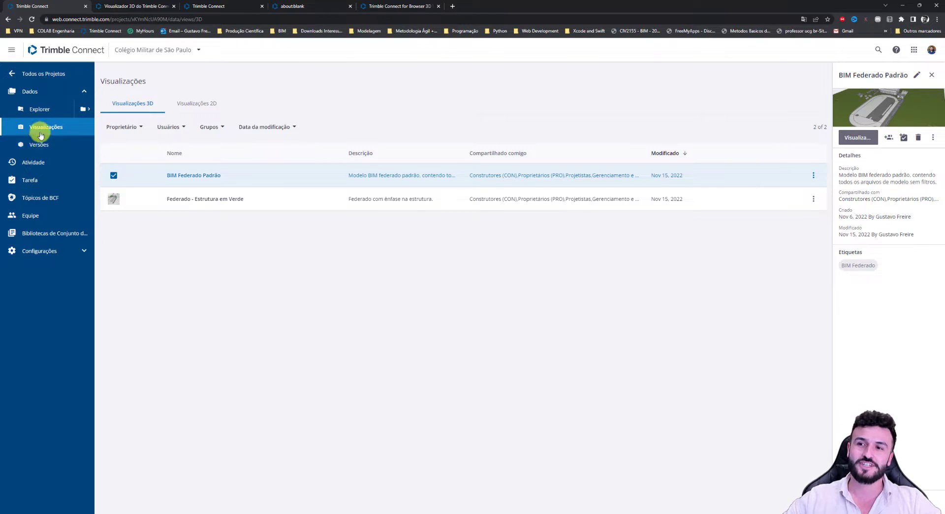
left_click(47, 147)
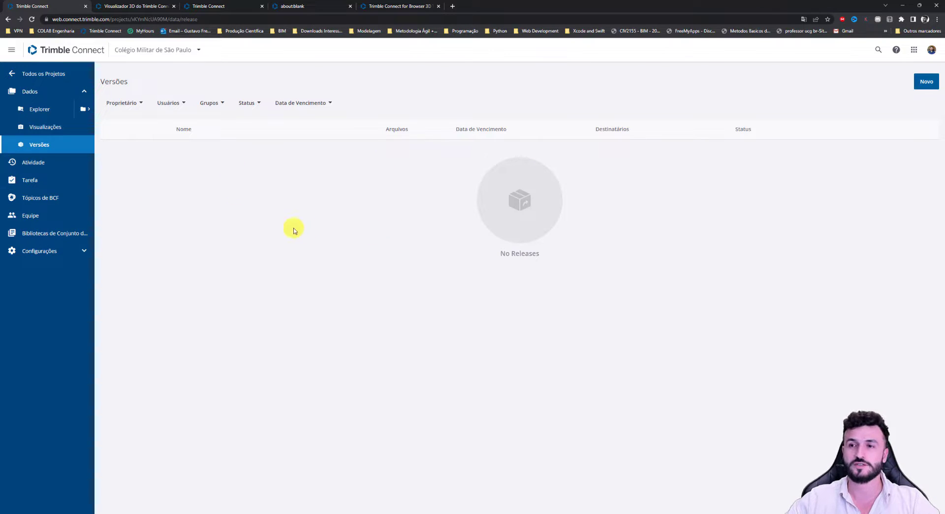
left_click(34, 163)
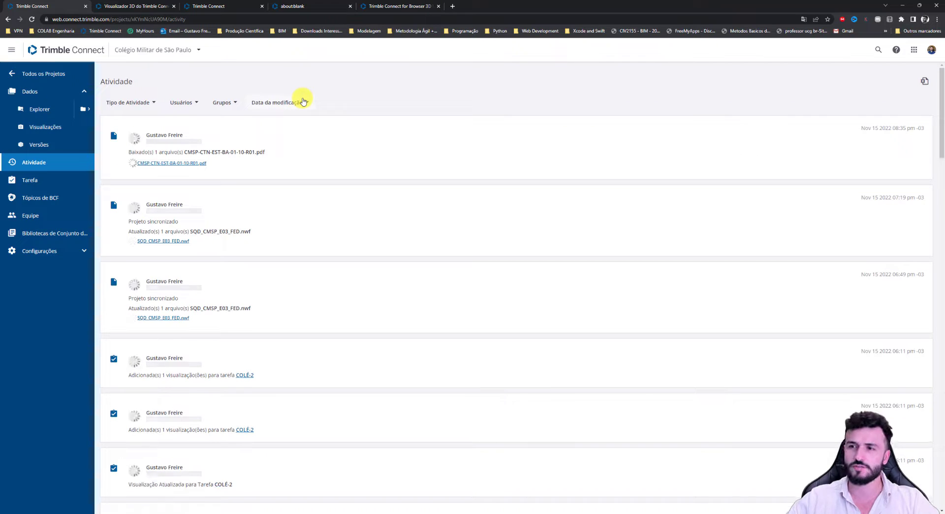
scroll(206, 331, "down", 6)
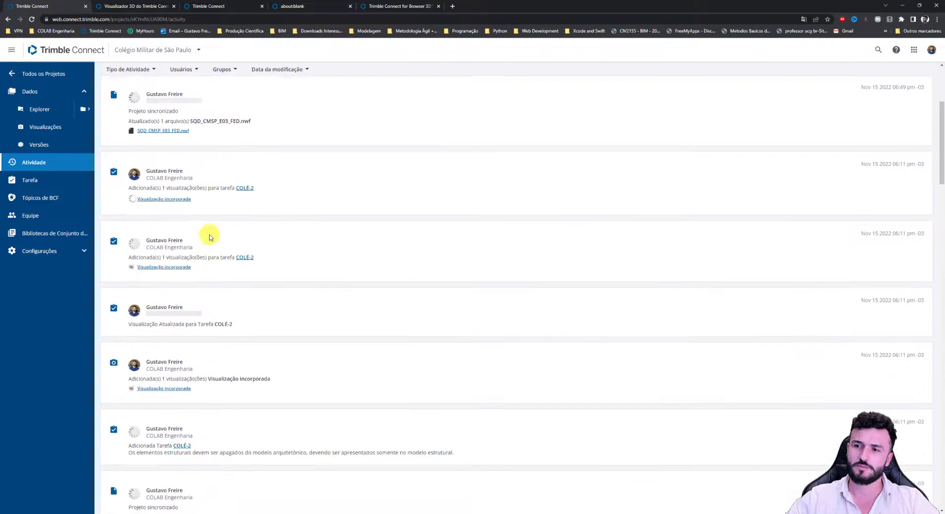
scroll(251, 327, "up", 7)
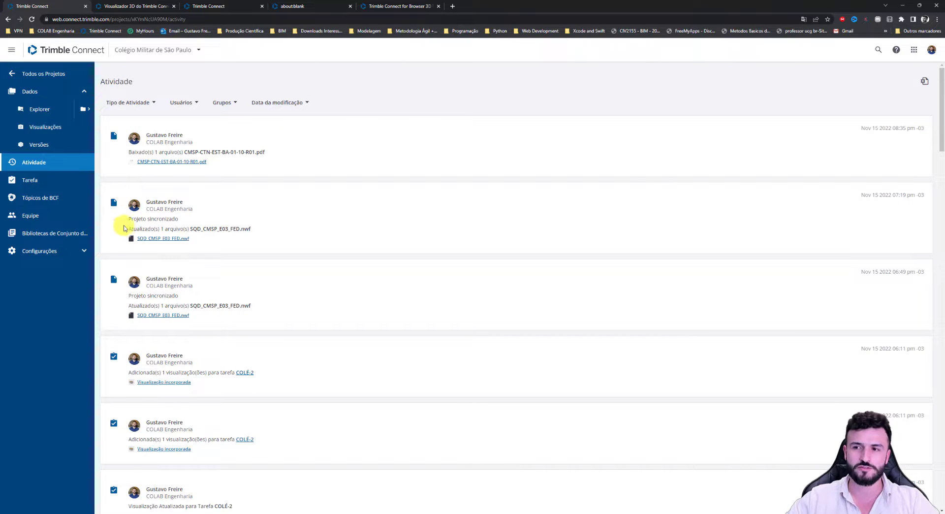
Open the 02_Projetos folder in the project's Explorer
left_click(44, 112)
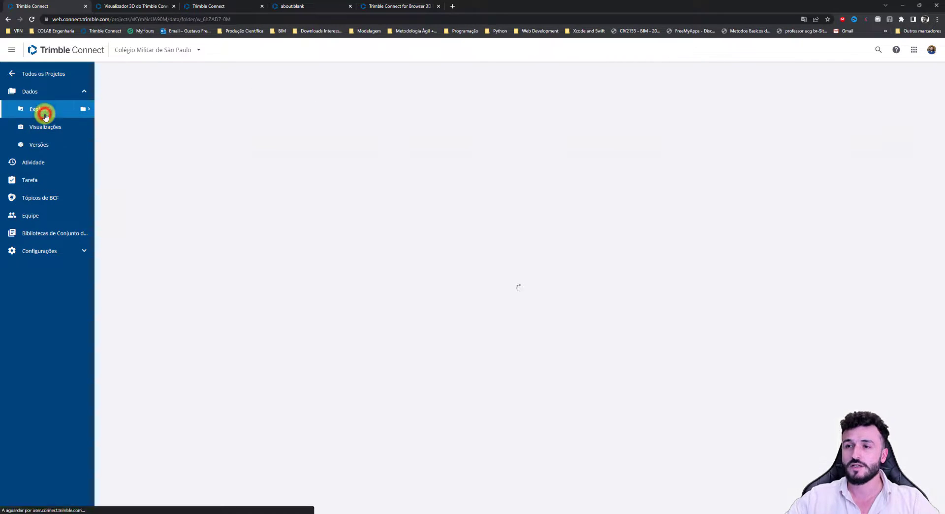
left_click(211, 154)
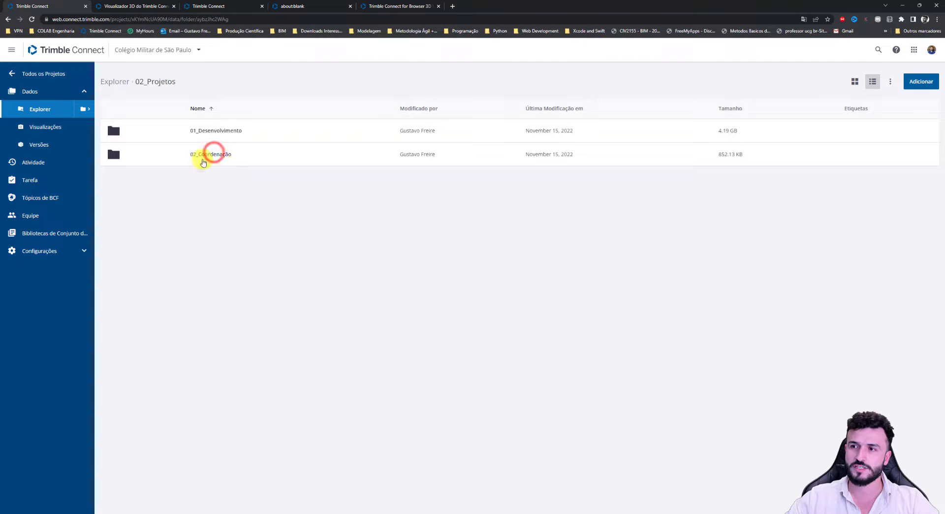
Return to the 3D viewer, and open the version history of SQD_CMSP_E03_GIN_ARQ.ifc from its model details
left_click(227, 6)
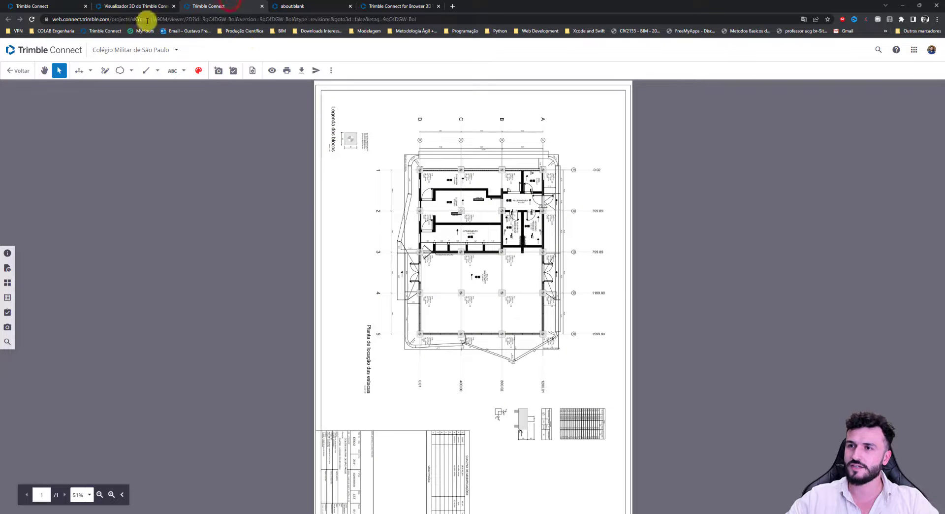
left_click(136, 6)
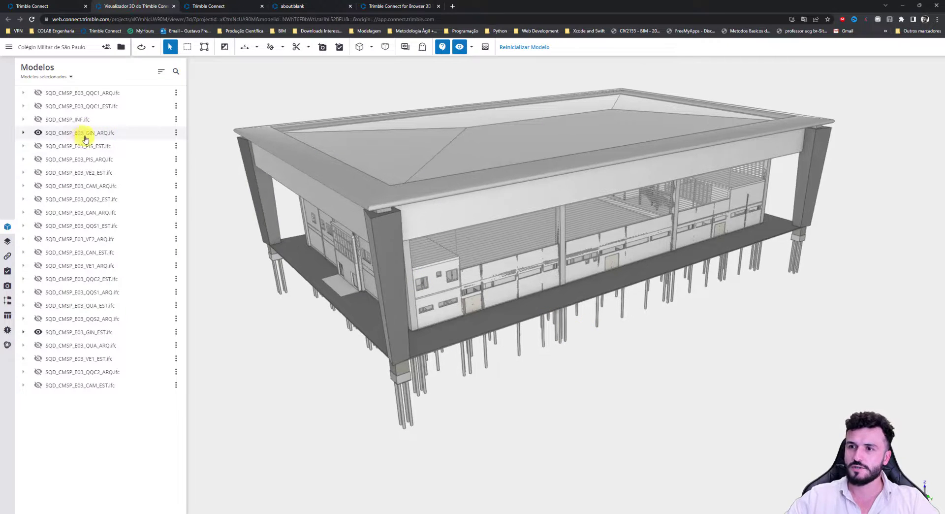
left_click(78, 132)
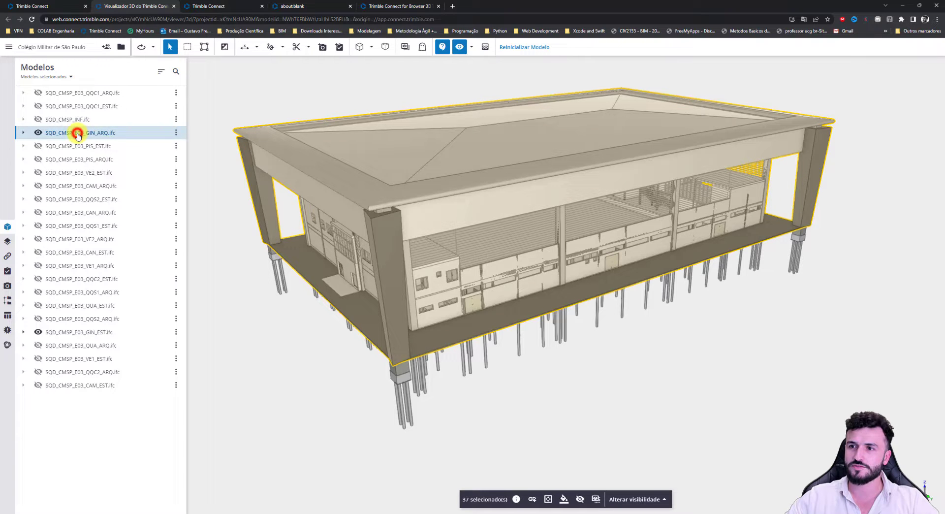
left_click(177, 133)
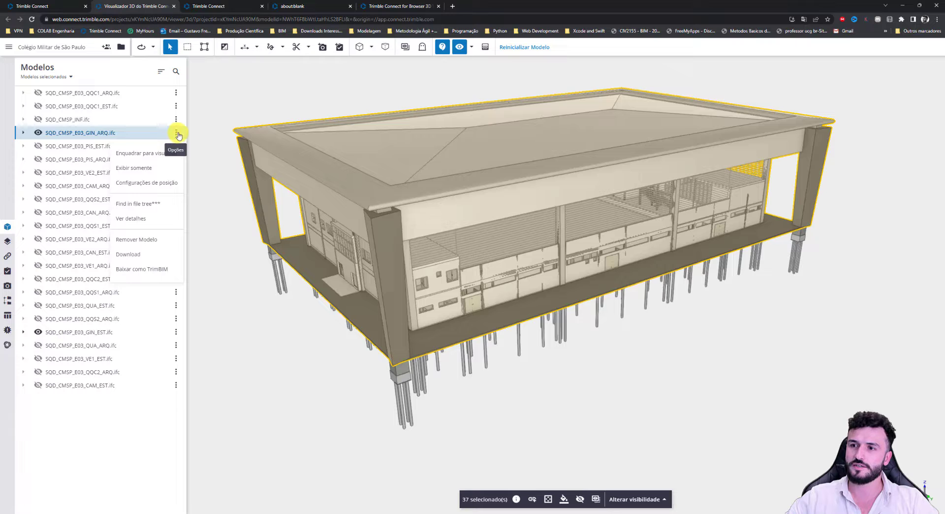
left_click(130, 216)
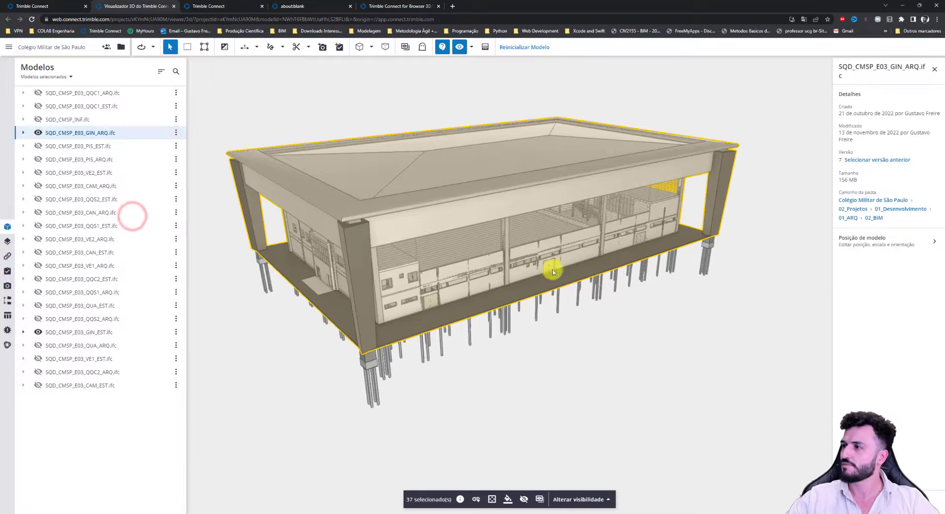
left_click(875, 160)
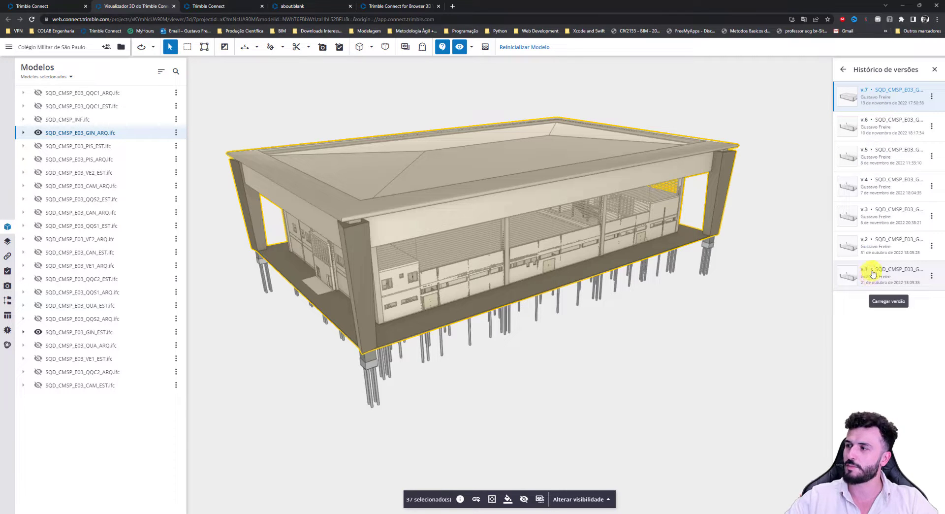
Load version v.1 of SQD_CMSP_E03_GIN_ARQ.ifc, and switch the model back to its most recent version, v.7
left_click(872, 274)
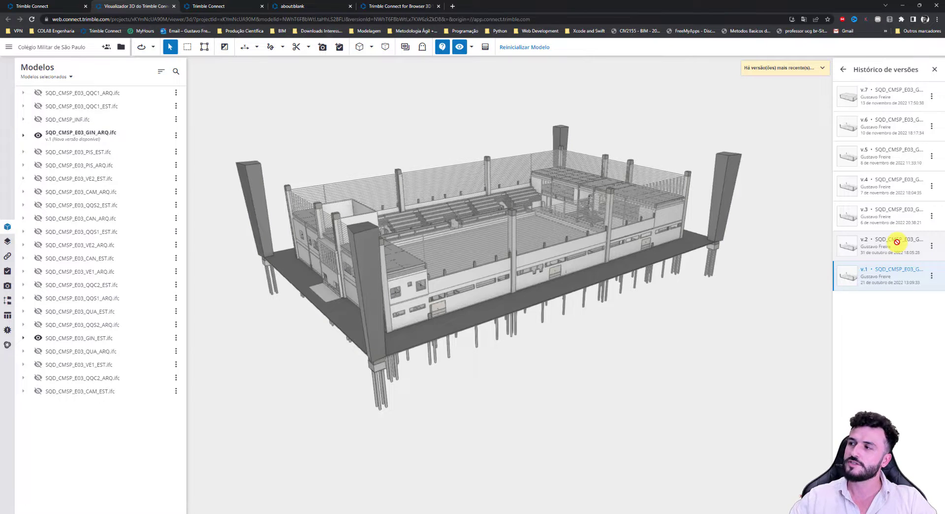
left_click(778, 69)
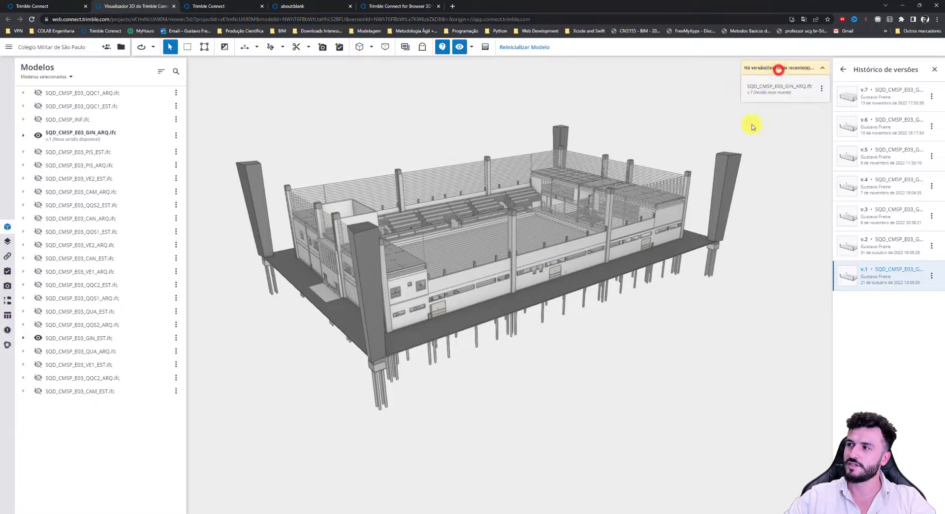
left_click(787, 88)
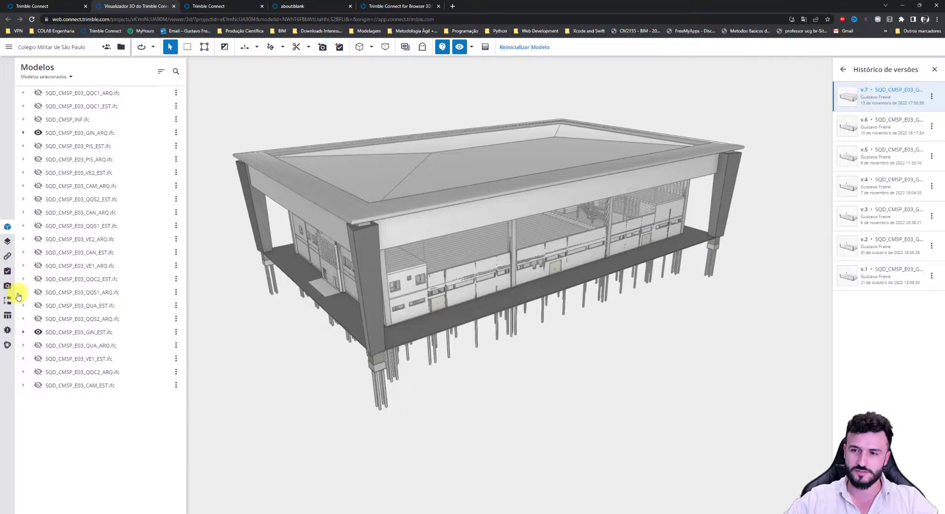
mouse_move(396, 252)
middle_mouse_down()
mouse_move(406, 268)
mouse_move(395, 260)
middle_mouse_up()
On the project's Tarefa page, show the details of the task Apagar elementos estruturais, open its 3D view and return to the task
left_click(53, 8)
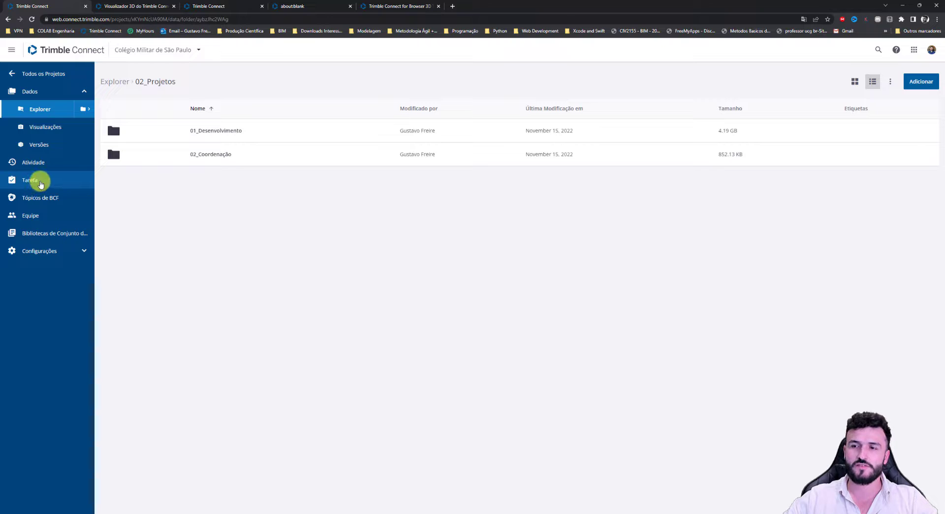
left_click(41, 184)
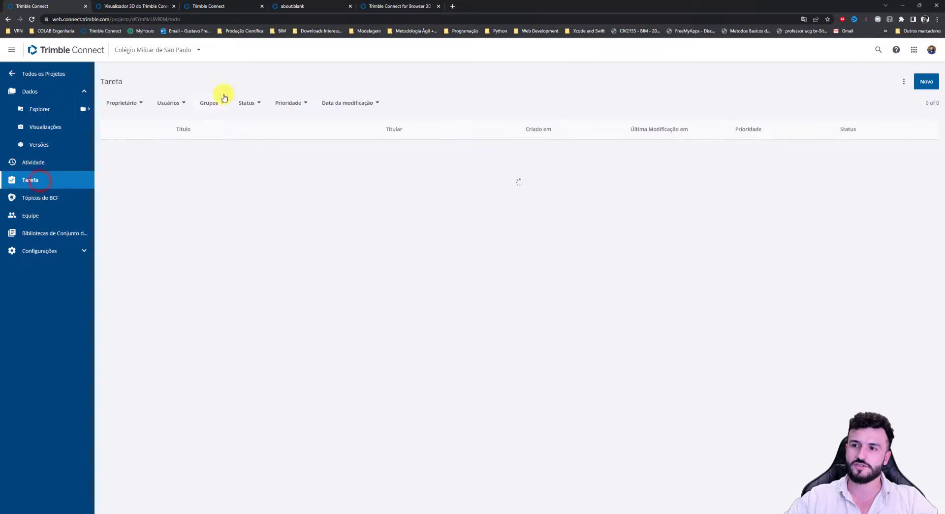
left_click(242, 176)
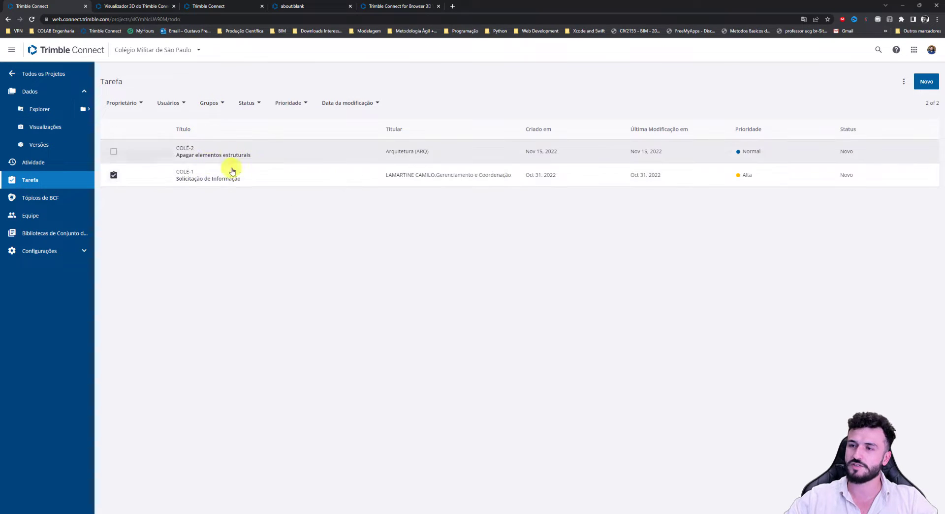
left_click(289, 145)
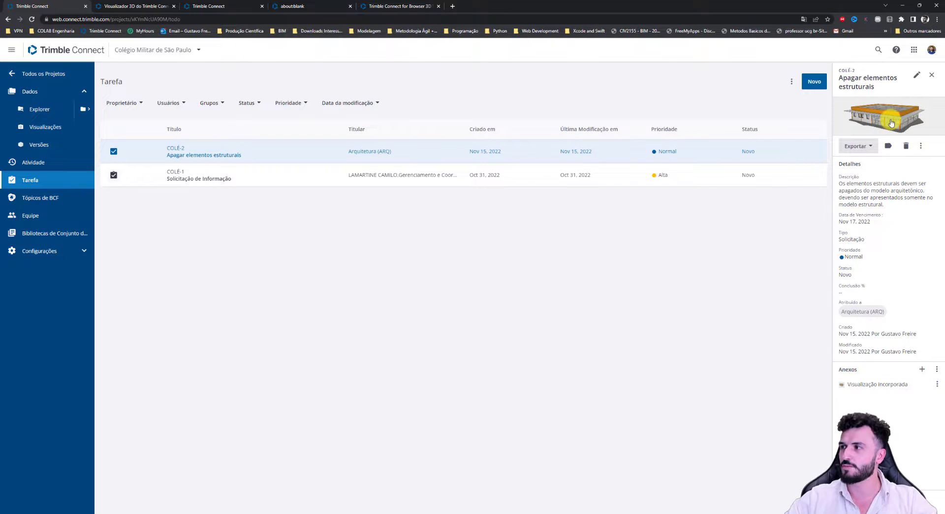
left_click(889, 123)
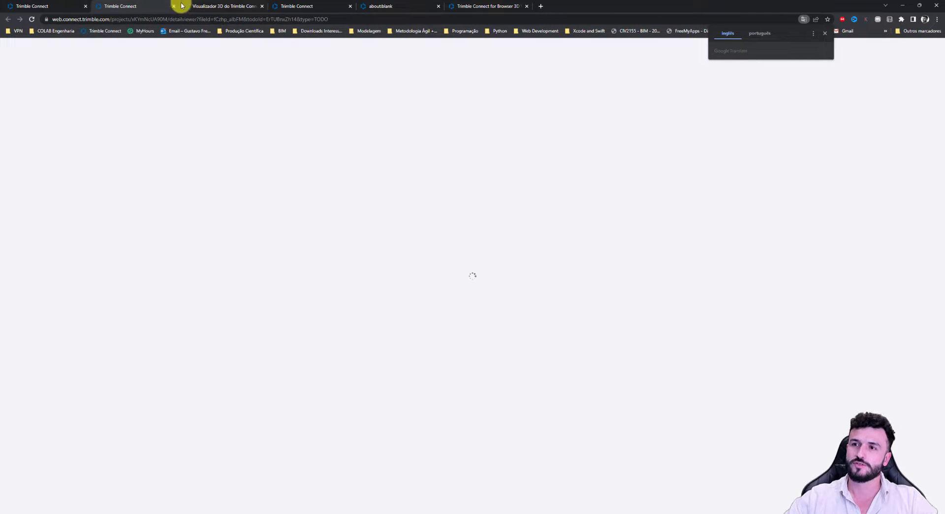
left_click(53, 7)
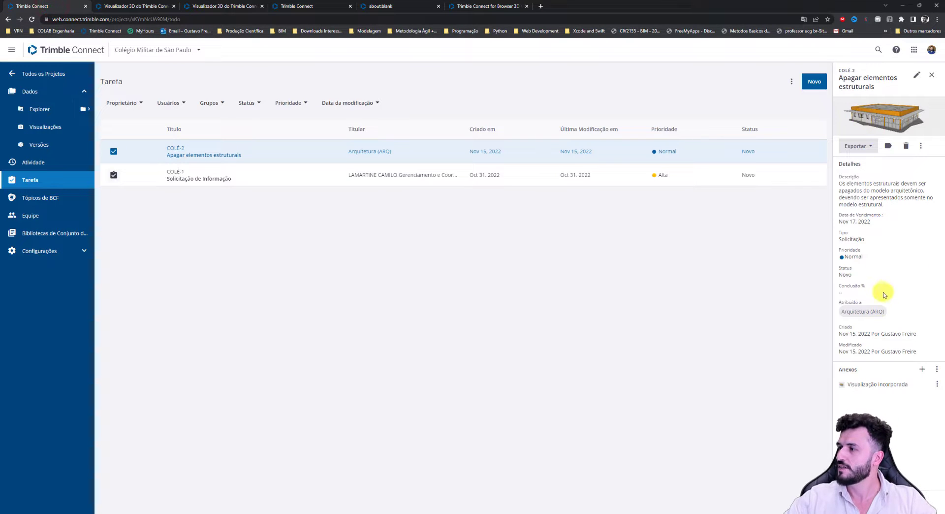
Look at the project's Tópicos de BCF page and the Equipe page with its groups and members
left_click(36, 198)
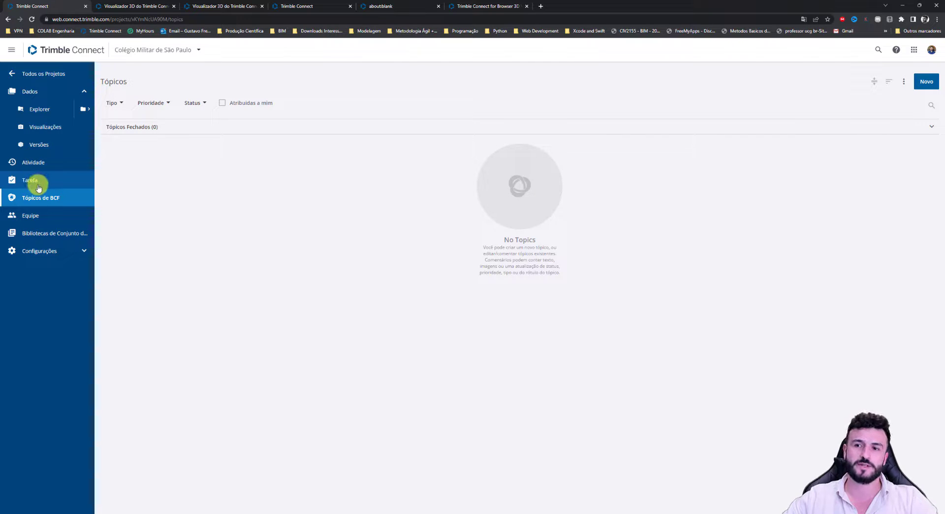
left_click(42, 215)
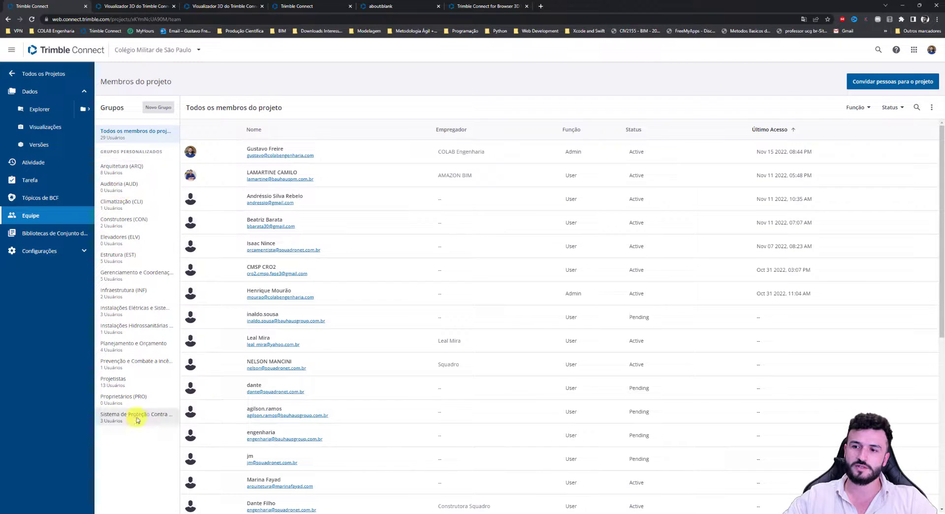
scroll(261, 345, "down", 4)
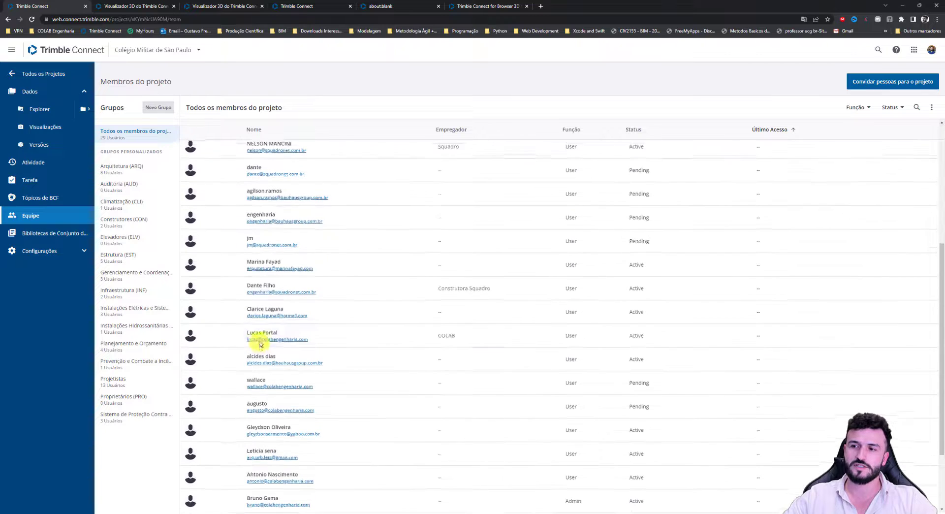
scroll(260, 340, "up", 4)
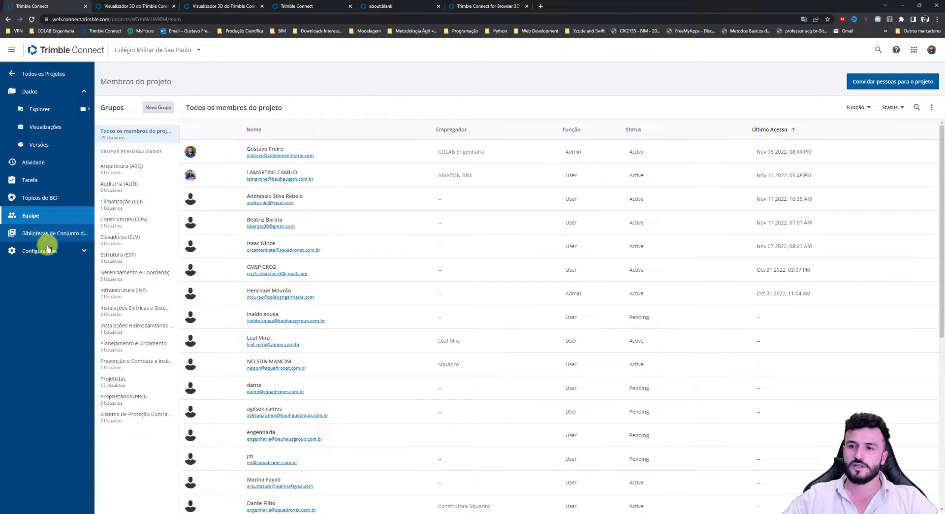
Look over the options under the project's Configurações, and collapse them
left_click(48, 249)
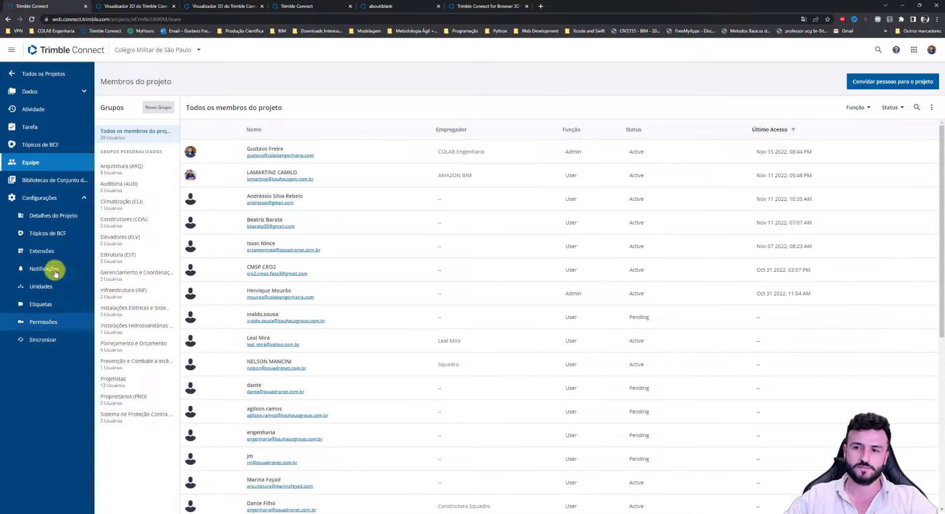
left_click(80, 198)
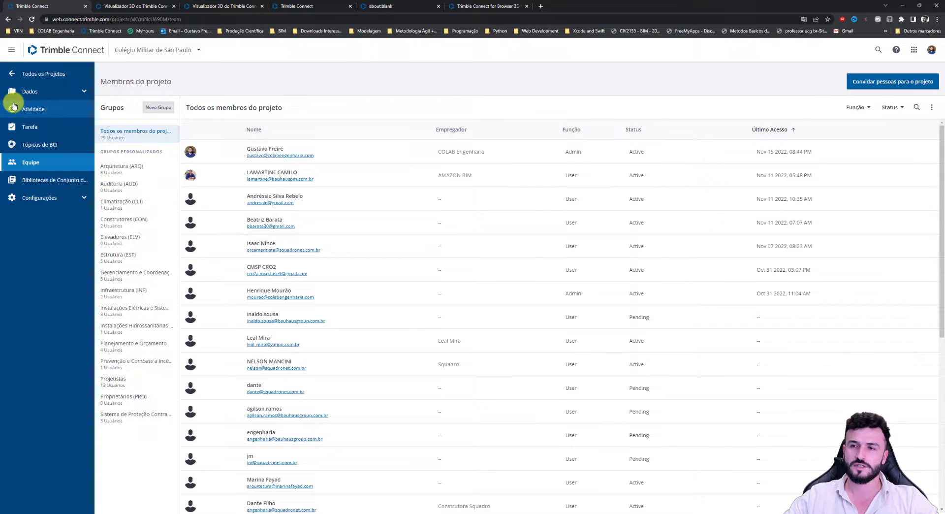